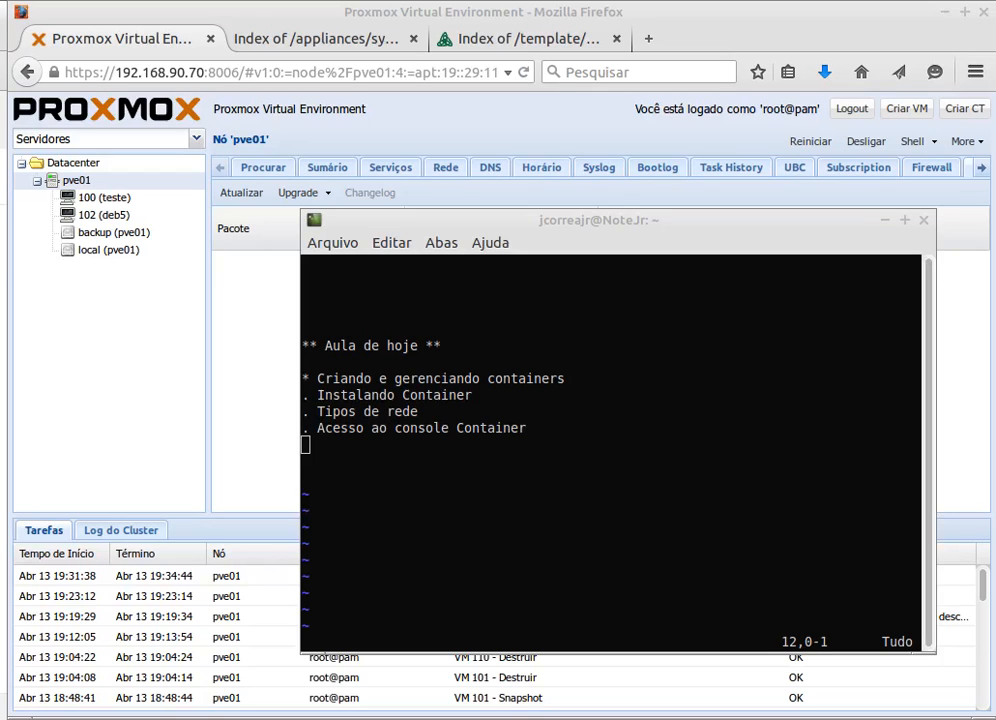
# - Bring the Firefox window with the Proxmox pve01 updates page in front of the terminal
pyautogui.click(186, 6)
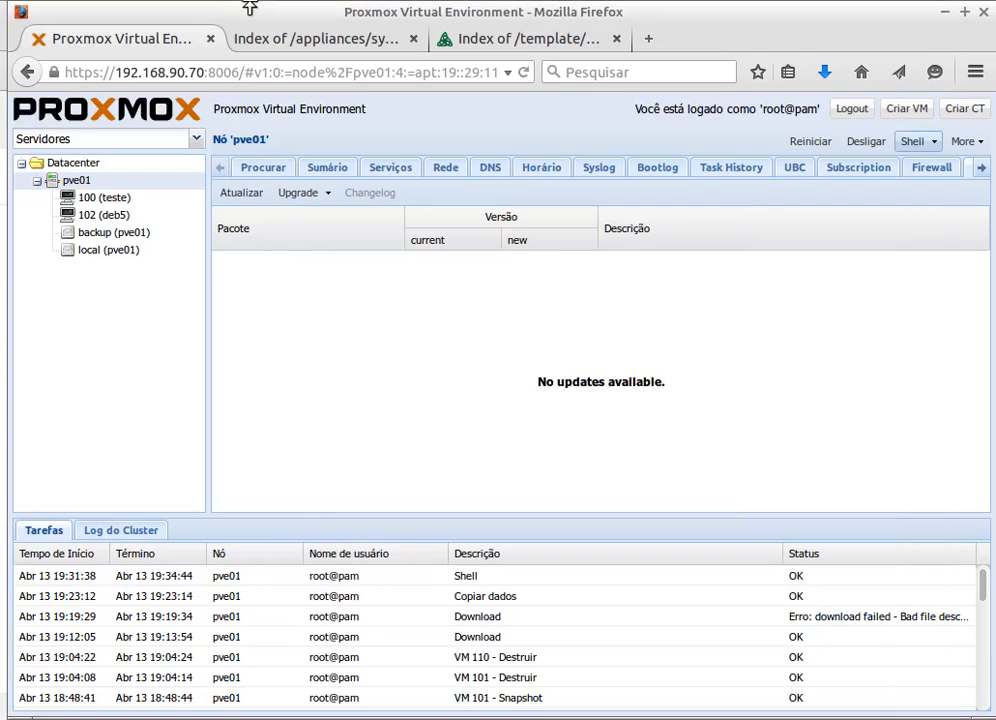
pyautogui.click(99, 251)
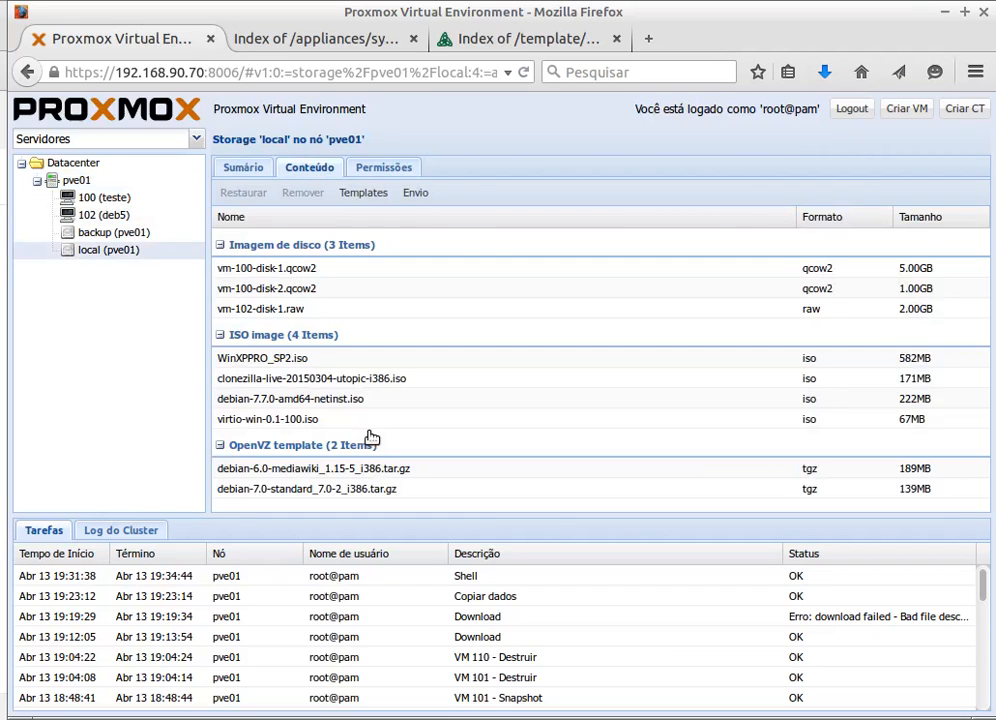
pyautogui.click(266, 474)
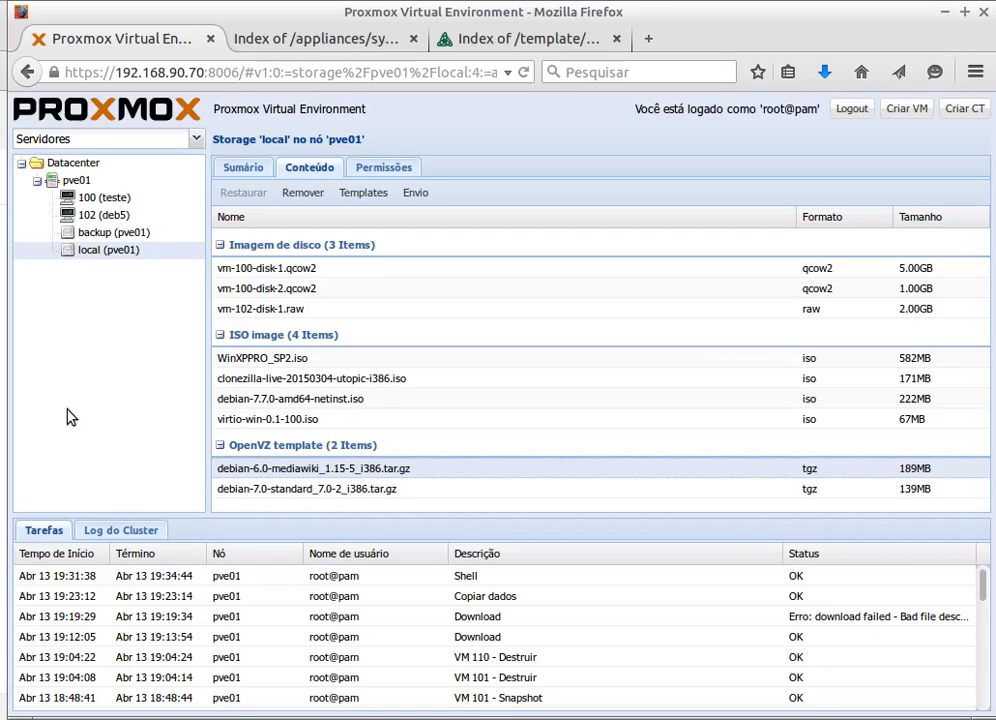
pyautogui.click(76, 182)
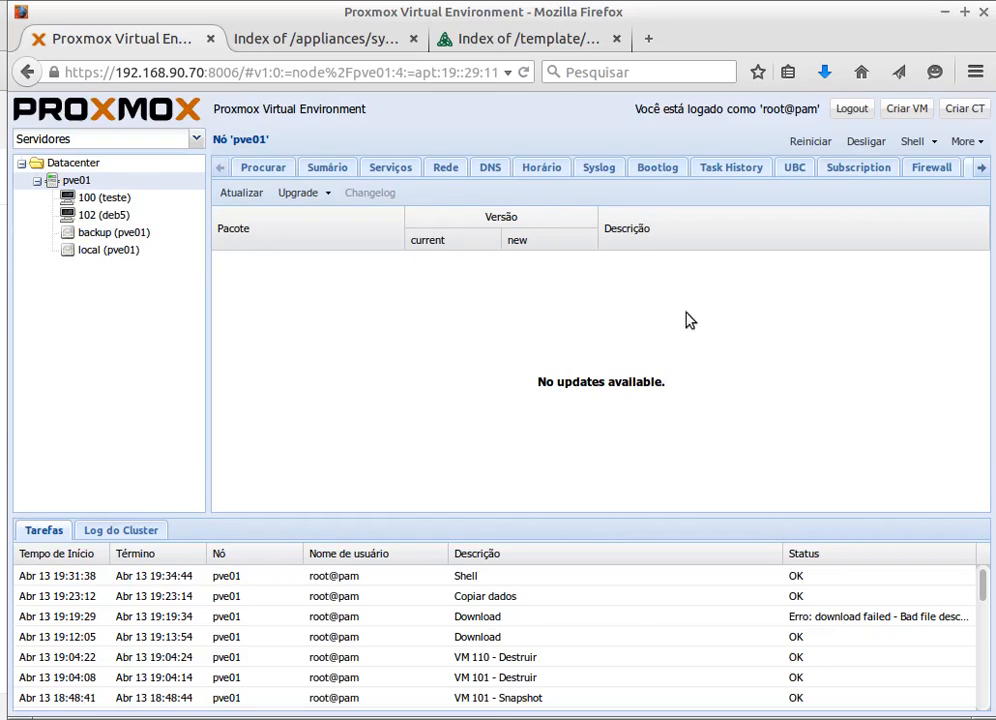
# - Start a new OpenVZ container and set its VM ID to 201
pyautogui.click(968, 109)
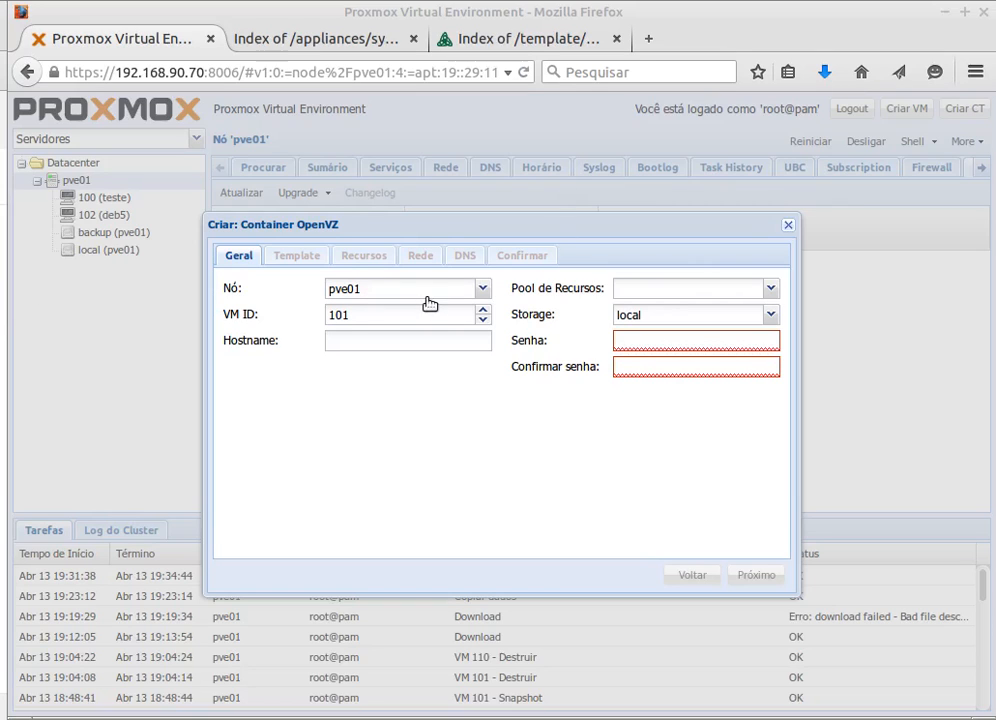
pyautogui.moveTo(362, 318); pyautogui.dragTo(307, 318)
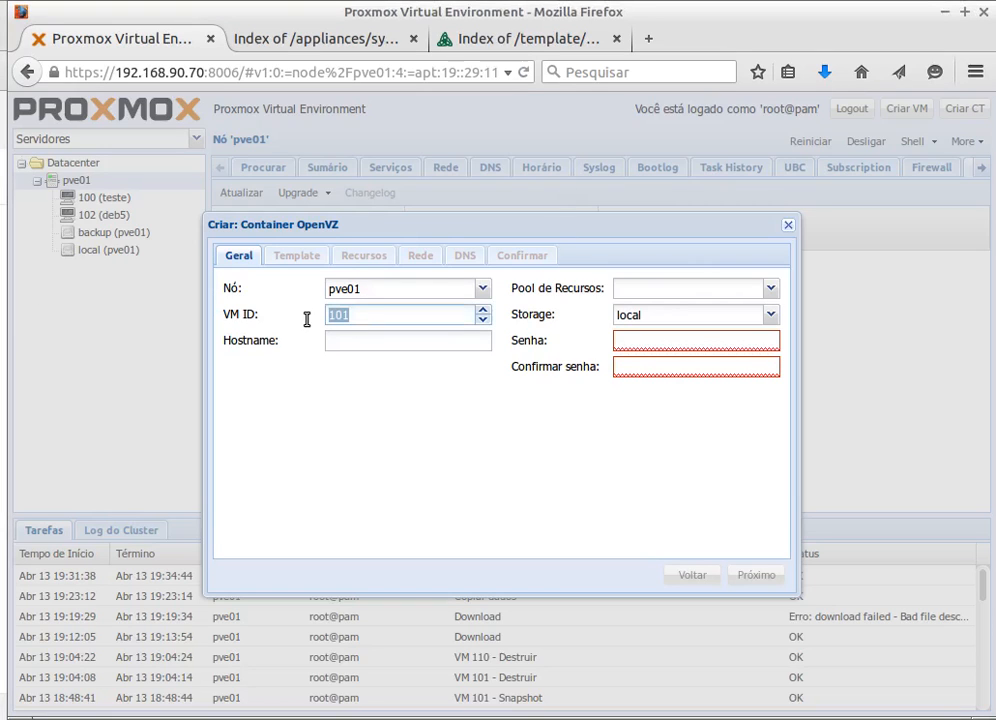
pyautogui.write('201')
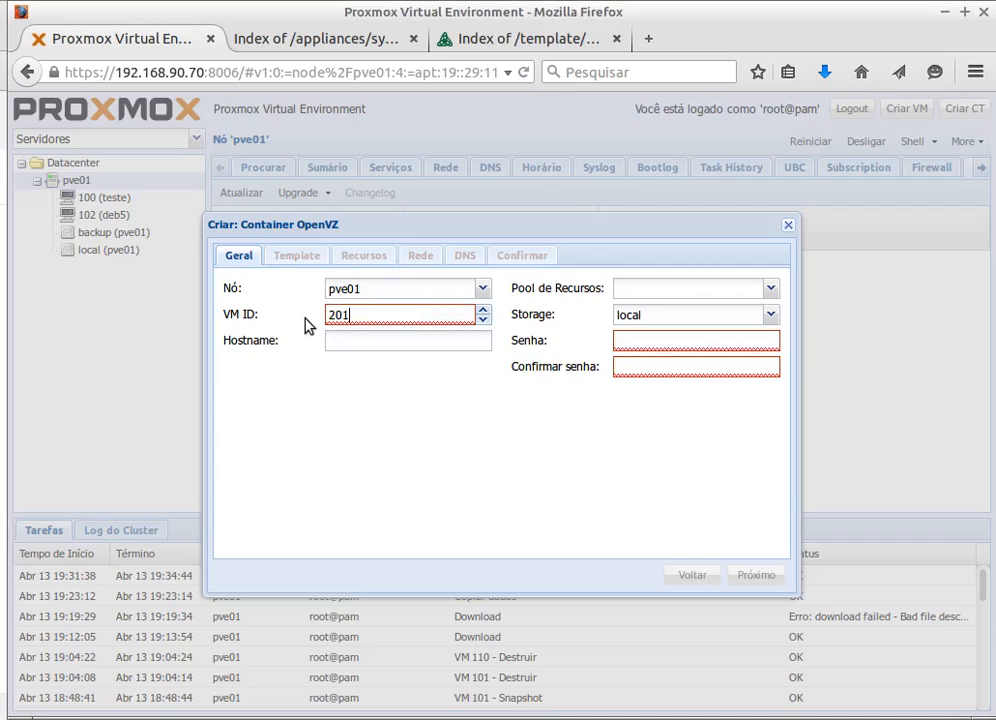
# - Enter ct-deb701 as the container hostname
pyautogui.click(380, 340)
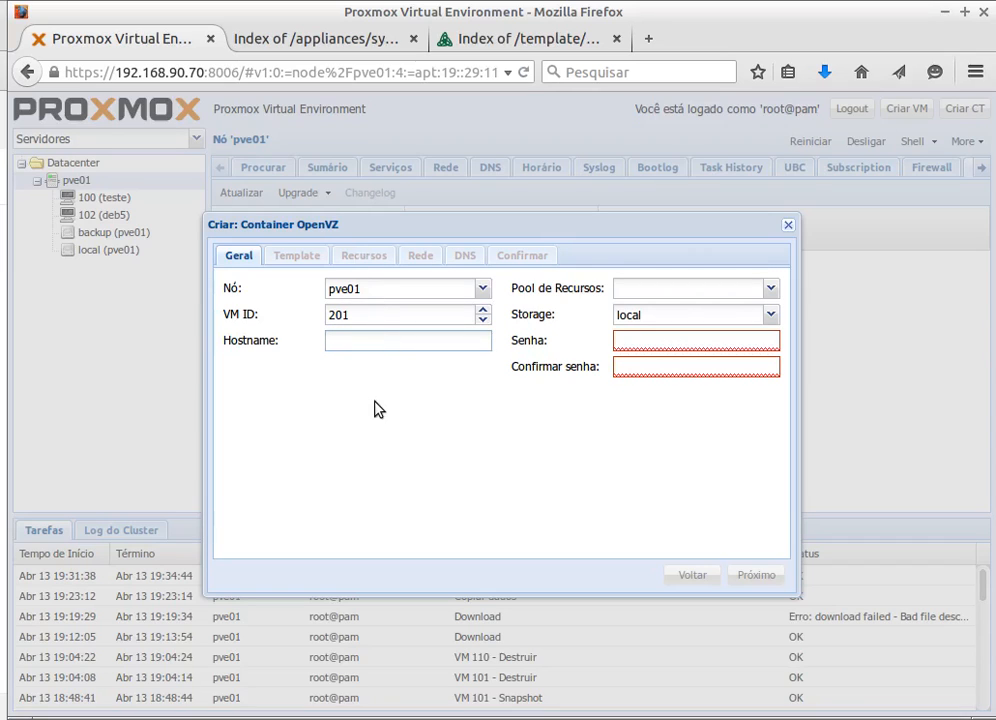
pyautogui.write('ct_ds')
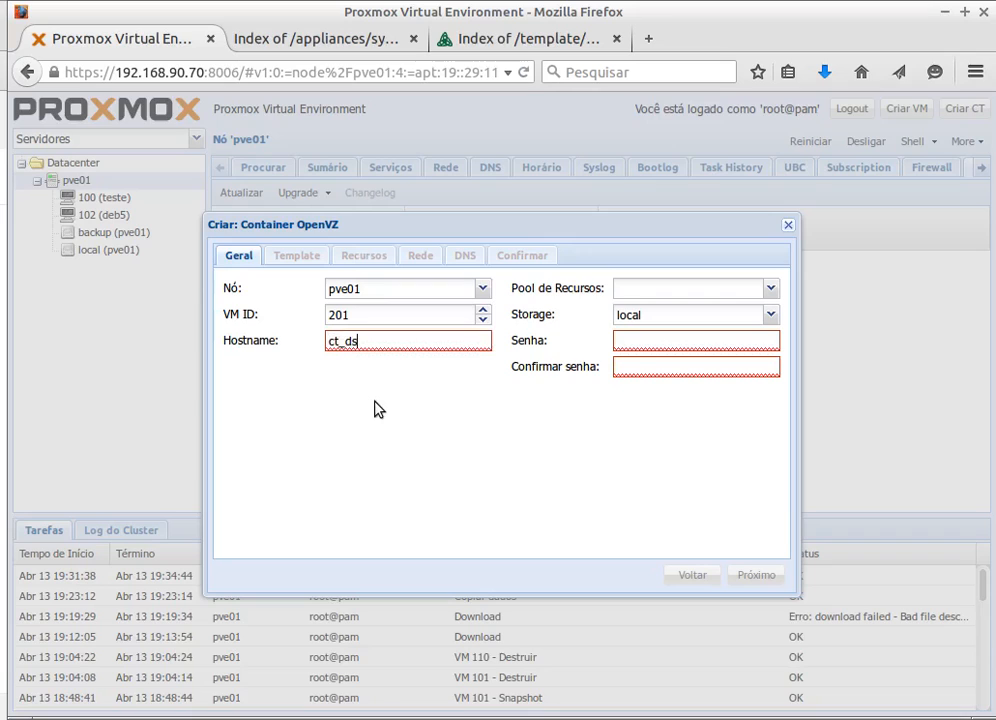
pyautogui.press('BackSpace')
pyautogui.press('BackSpace')
pyautogui.write('-dsad')
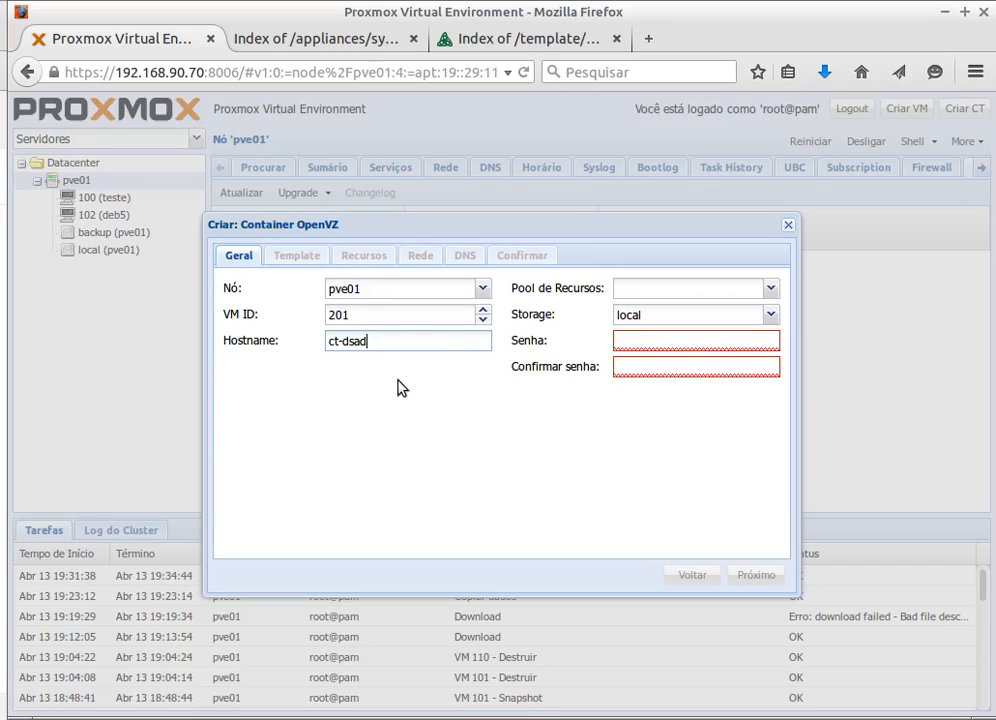
pyautogui.press('BackSpace')
pyautogui.press('BackSpace')
pyautogui.press('BackSpace')
pyautogui.press('BackSpace')
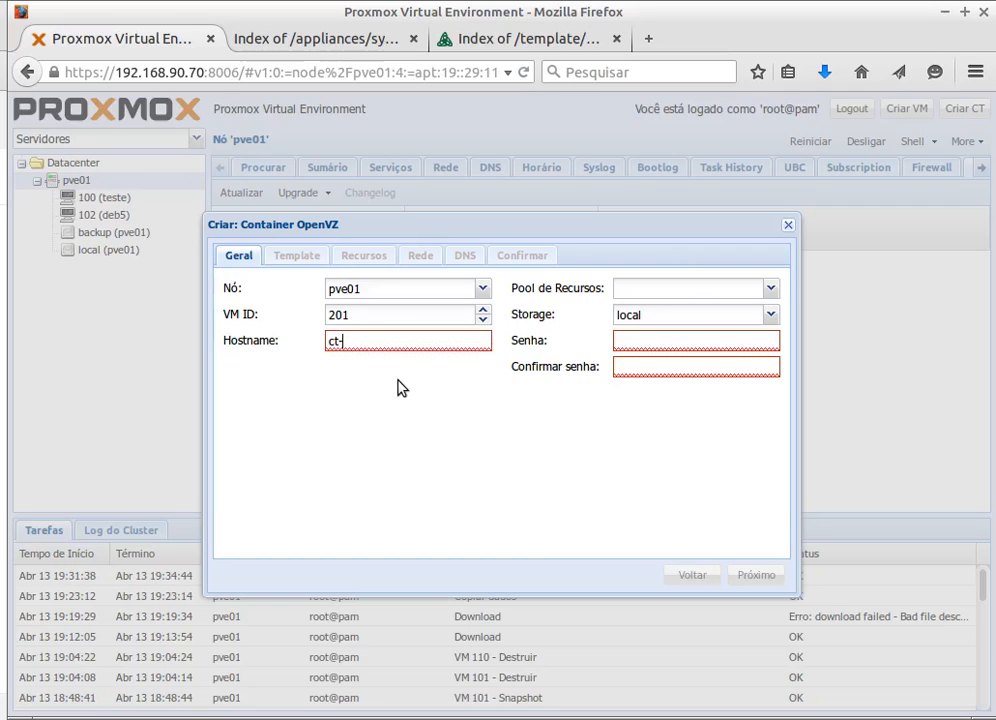
pyautogui.write('deb7')
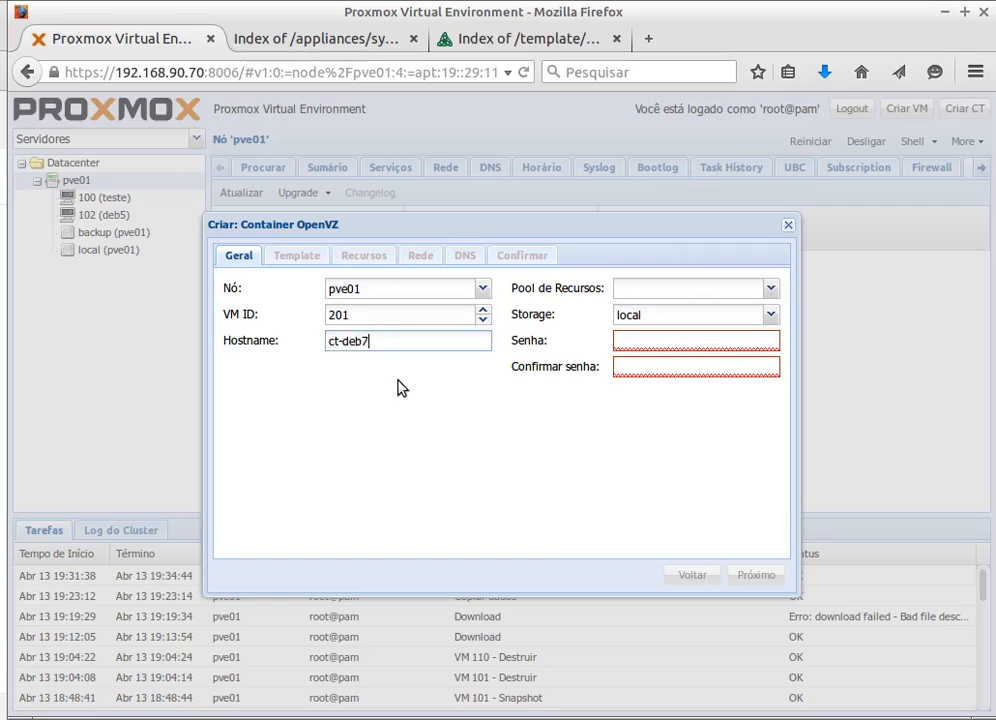
pyautogui.write('01')
# - Keep local as the container storage and enter the container password and its confirmation
pyautogui.click(771, 317)
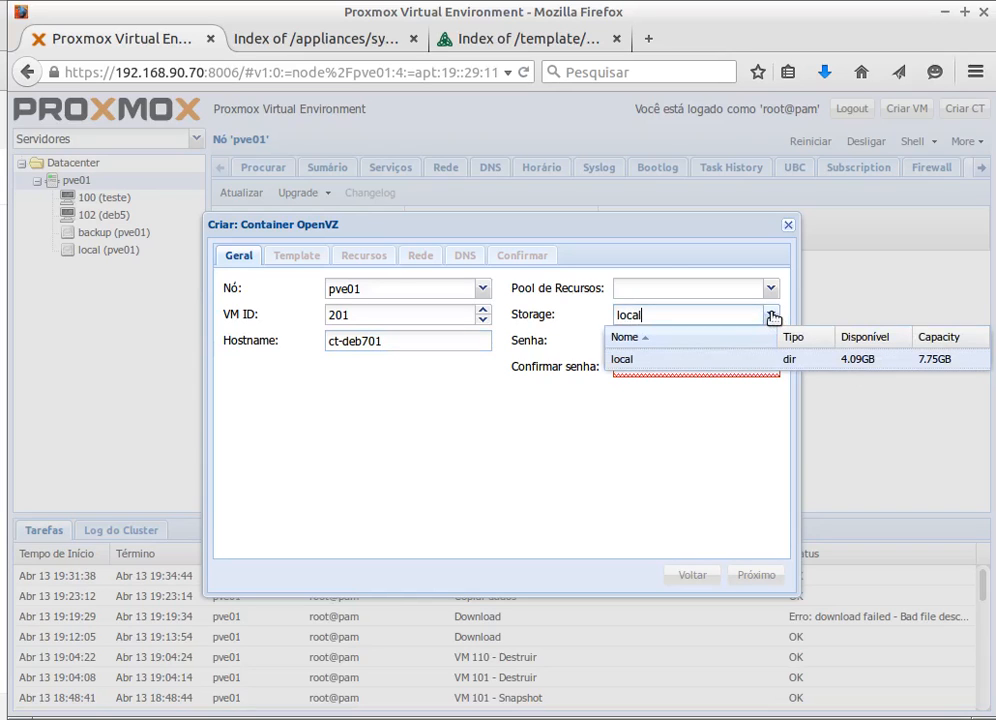
pyautogui.click(772, 315)
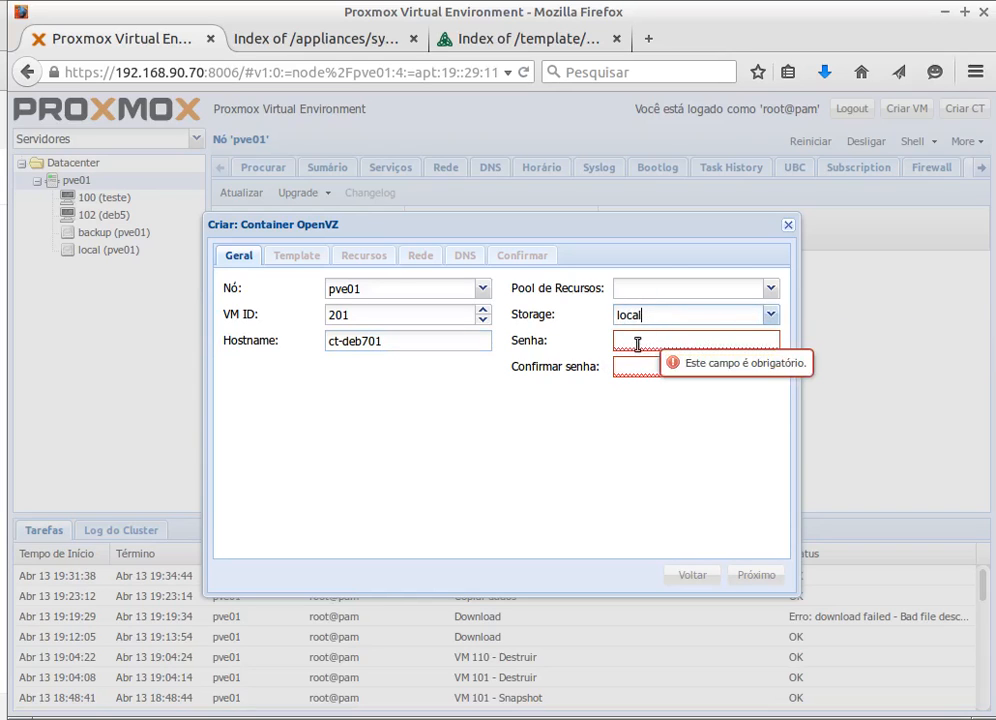
pyautogui.click(642, 344)
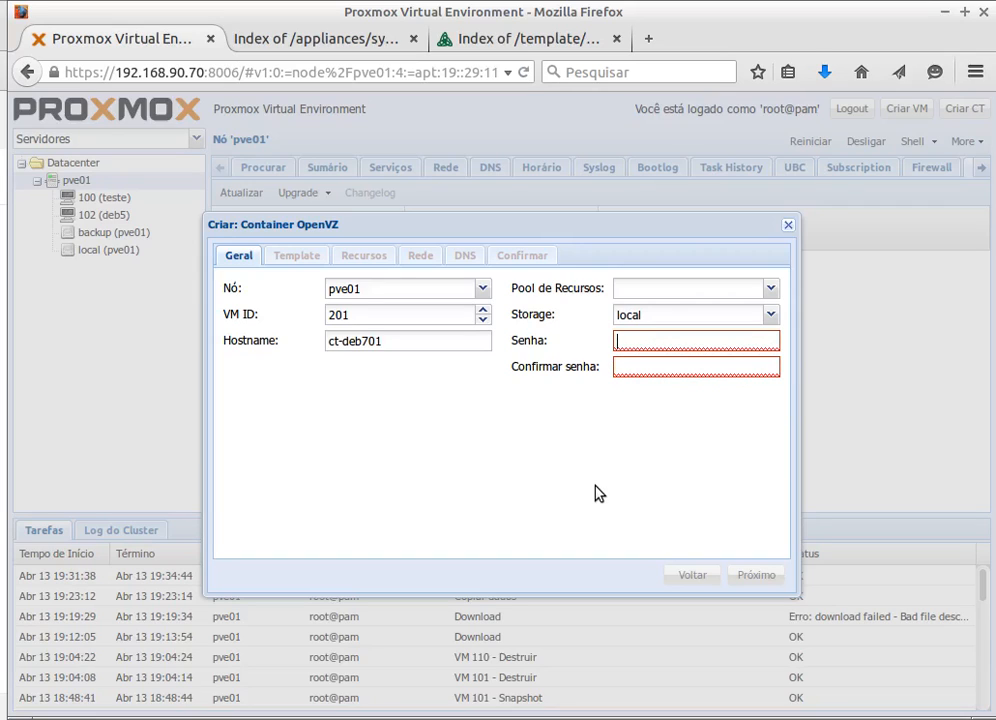
pyautogui.write('123456')
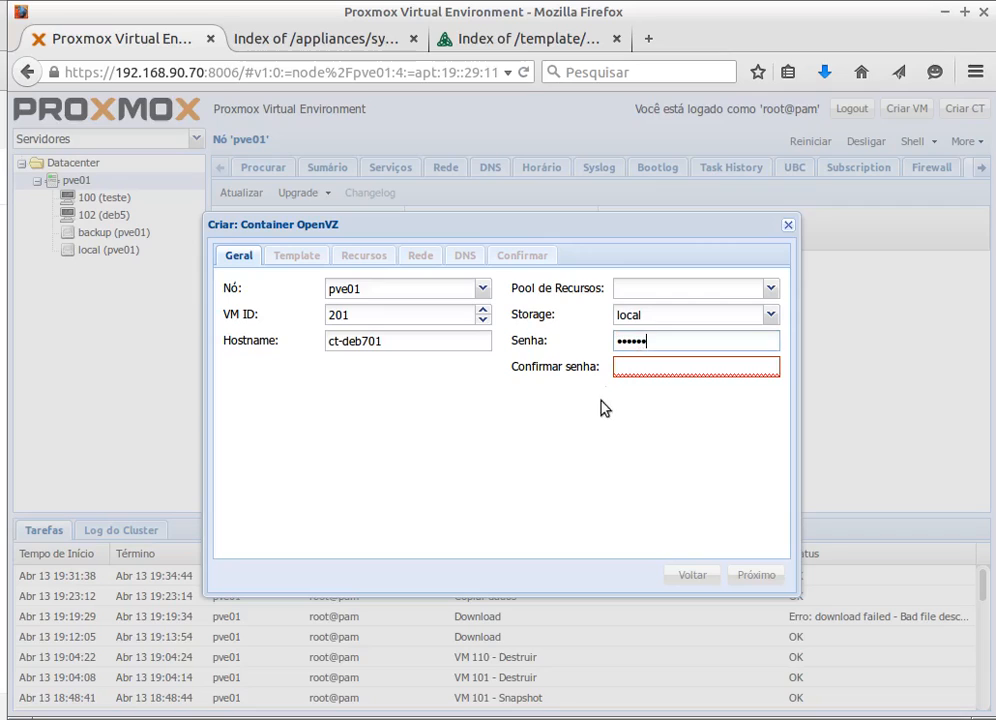
pyautogui.click(645, 360)
pyautogui.write('123')
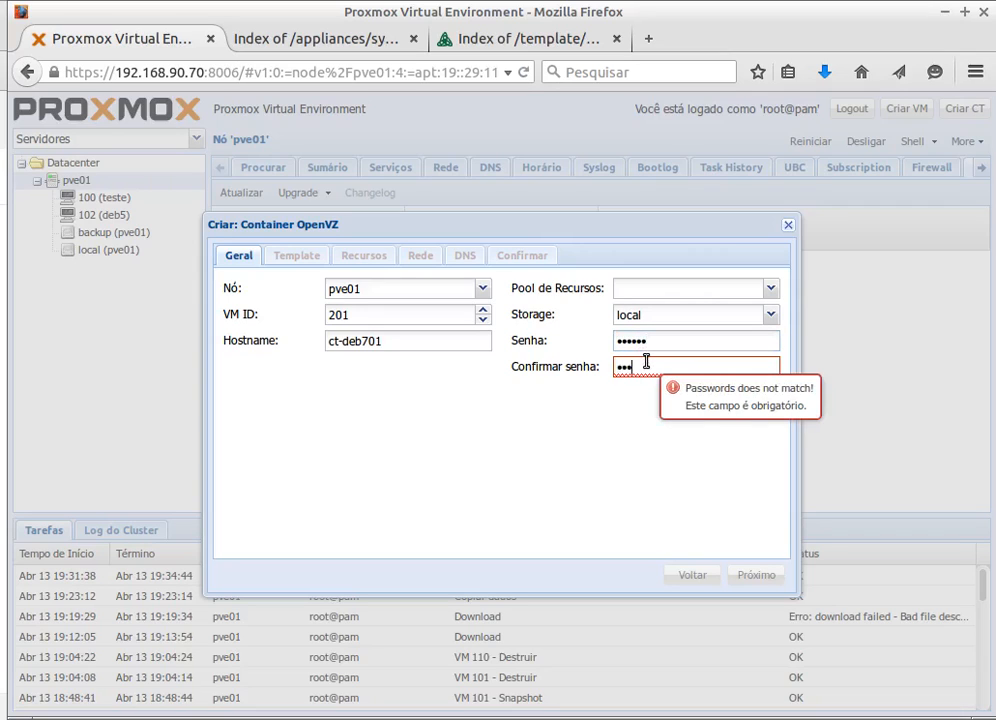
pyautogui.write('456')
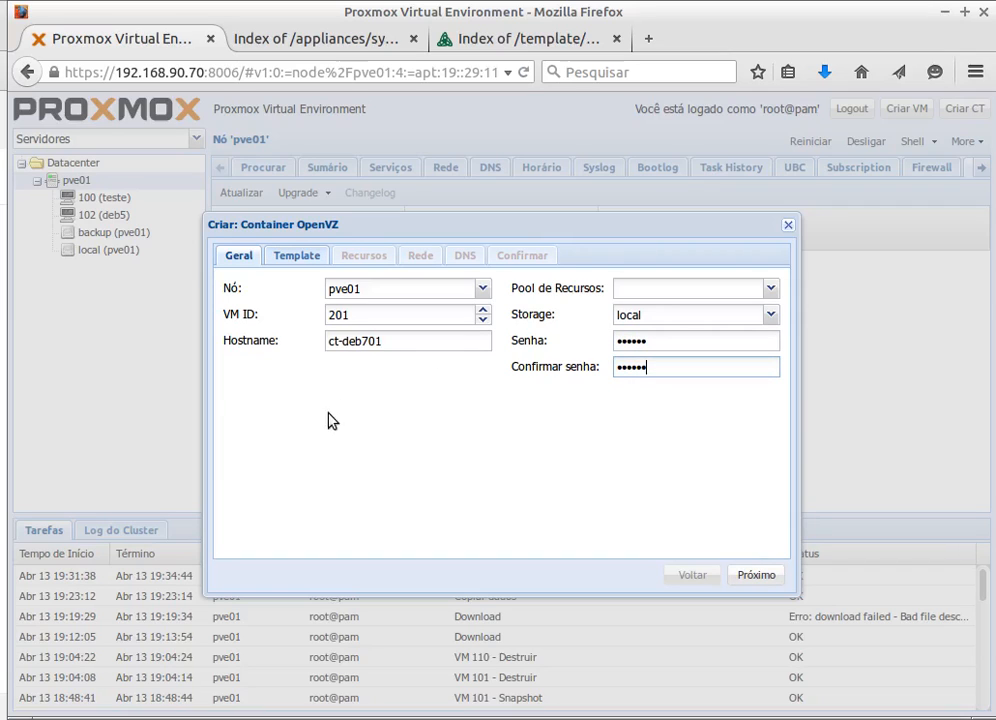
# - Choose the debian-7.0-standard_7.0-2_i386.tar.gz template from local storage
pyautogui.click(290, 257)
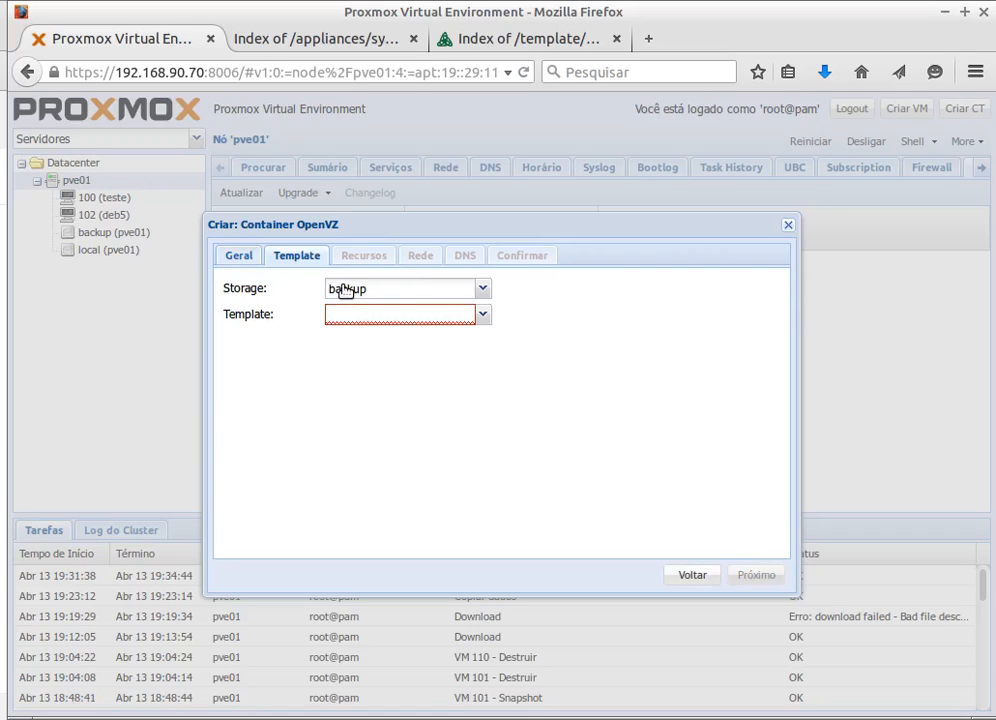
pyautogui.click(481, 289)
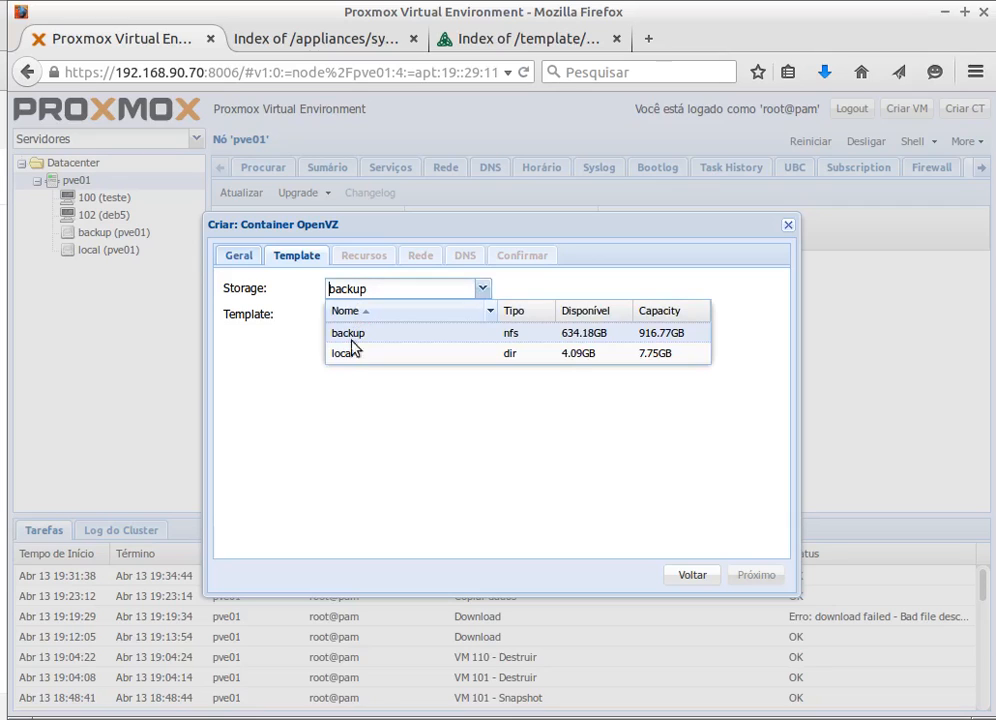
pyautogui.click(351, 351)
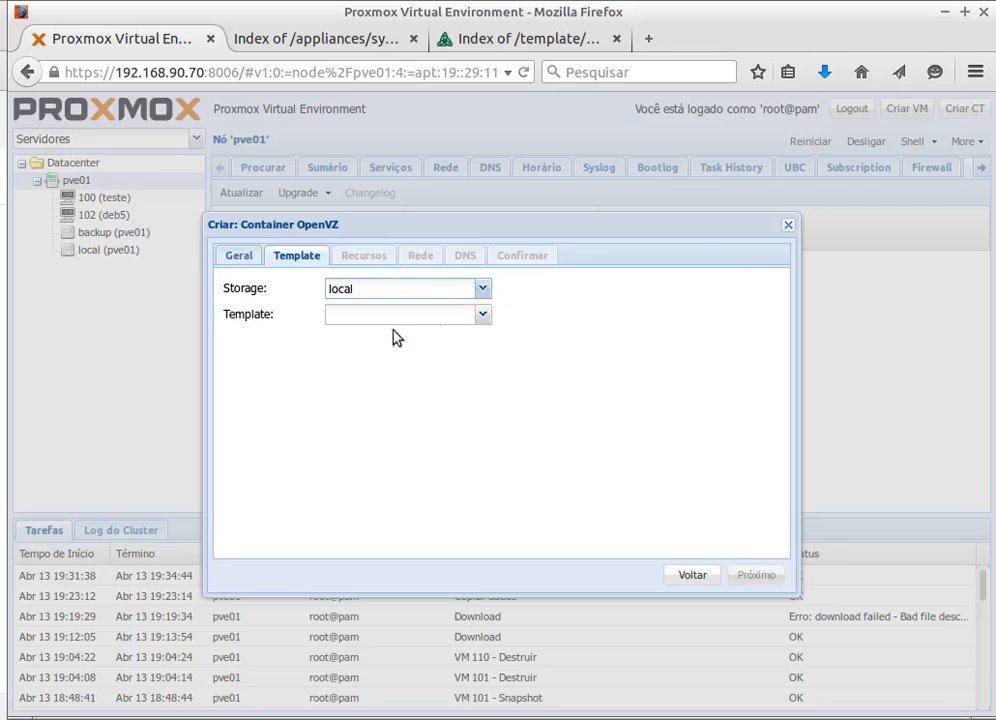
pyautogui.click(483, 316)
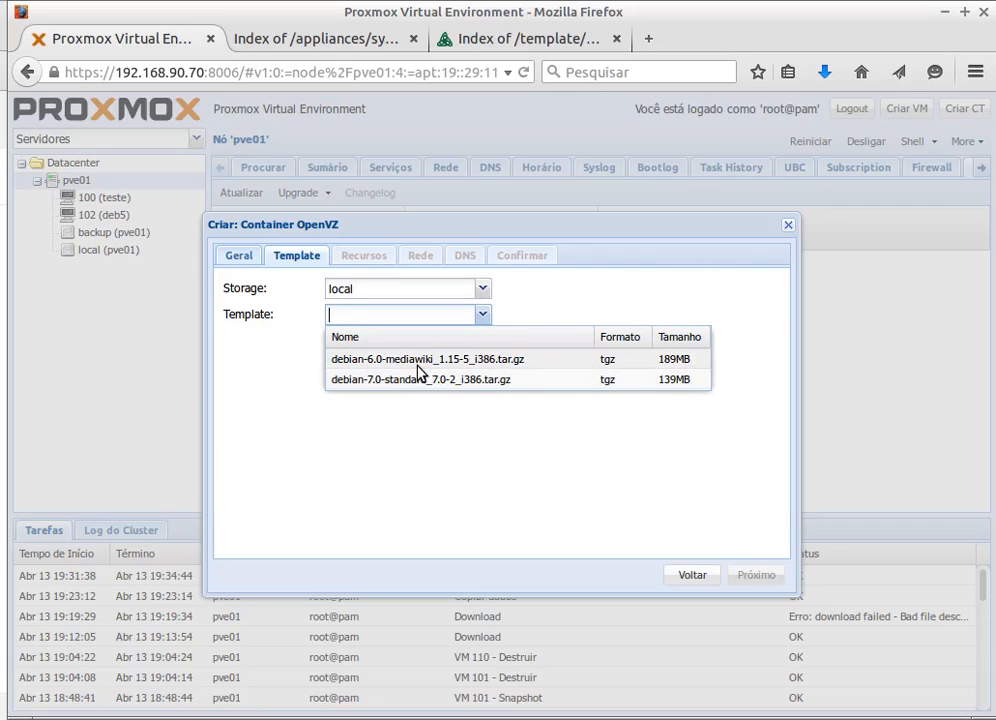
pyautogui.click(393, 380)
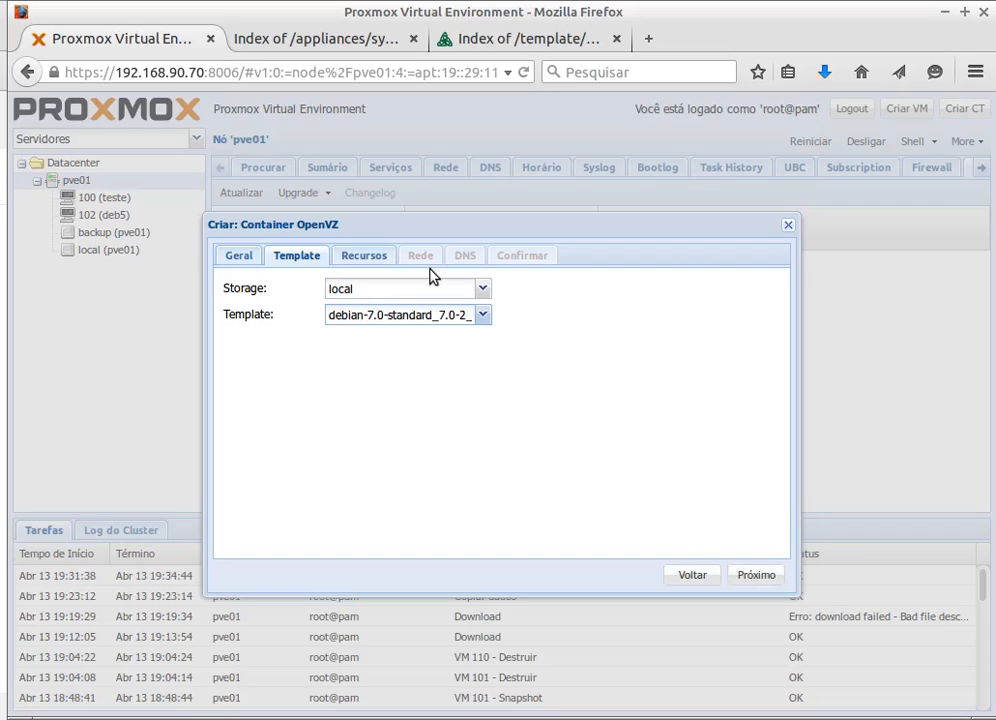
# - Keep the default resources: 512 MB memory, 512 MB swap, 4 GB disk, 1 CPU
pyautogui.click(359, 256)
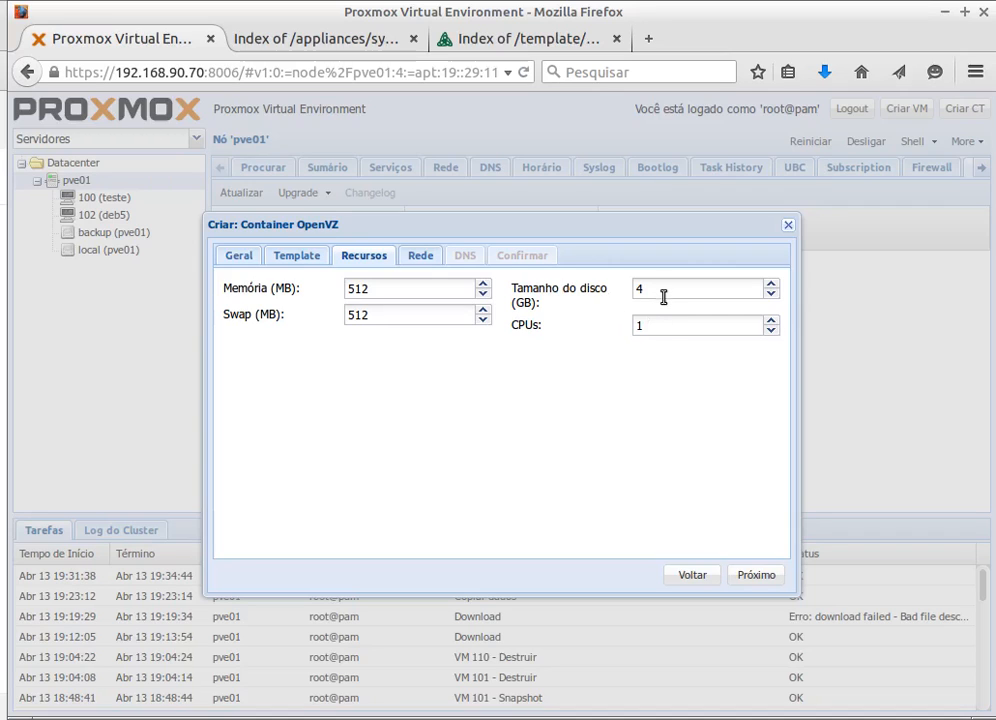
pyautogui.click(424, 255)
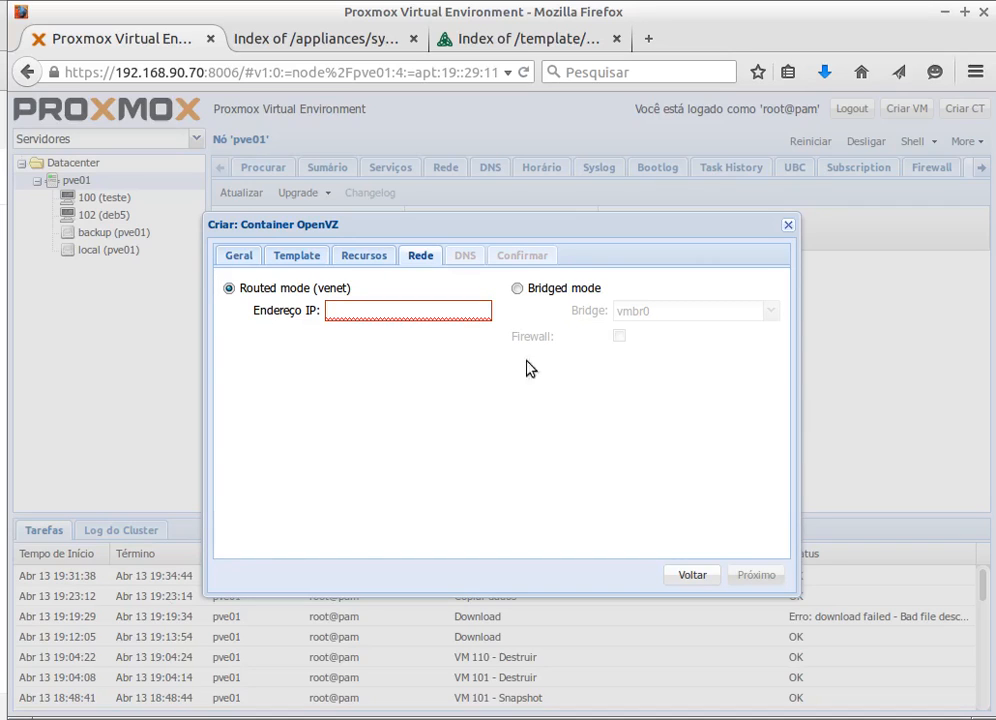
# - Set the container network to bridged mode on vmbr0 with the firewall off
pyautogui.click(517, 290)
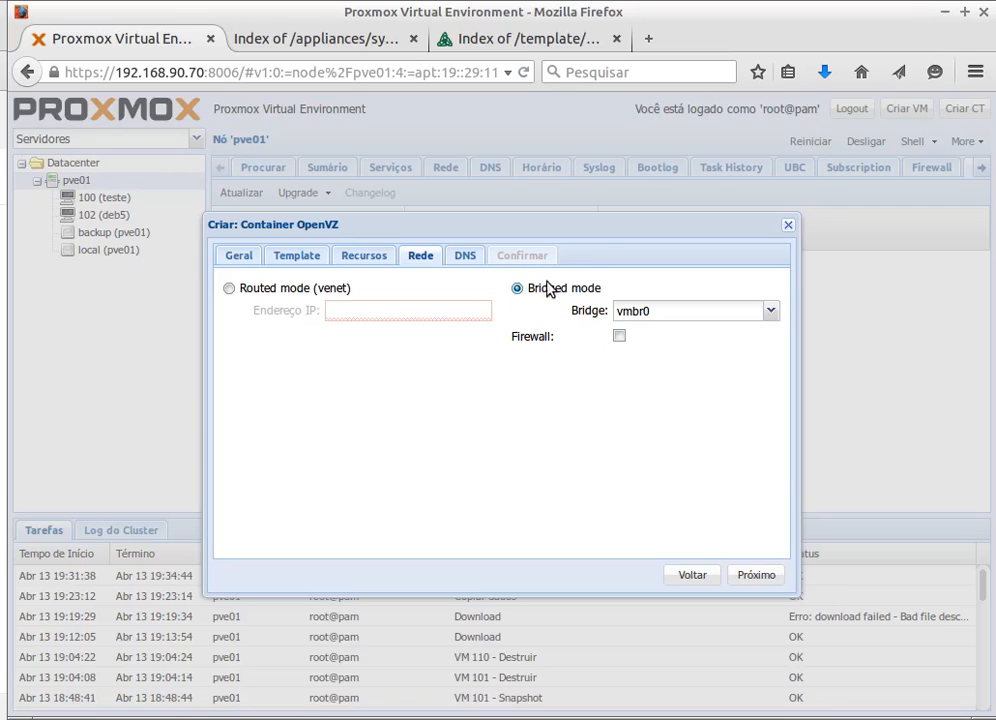
pyautogui.click(773, 313)
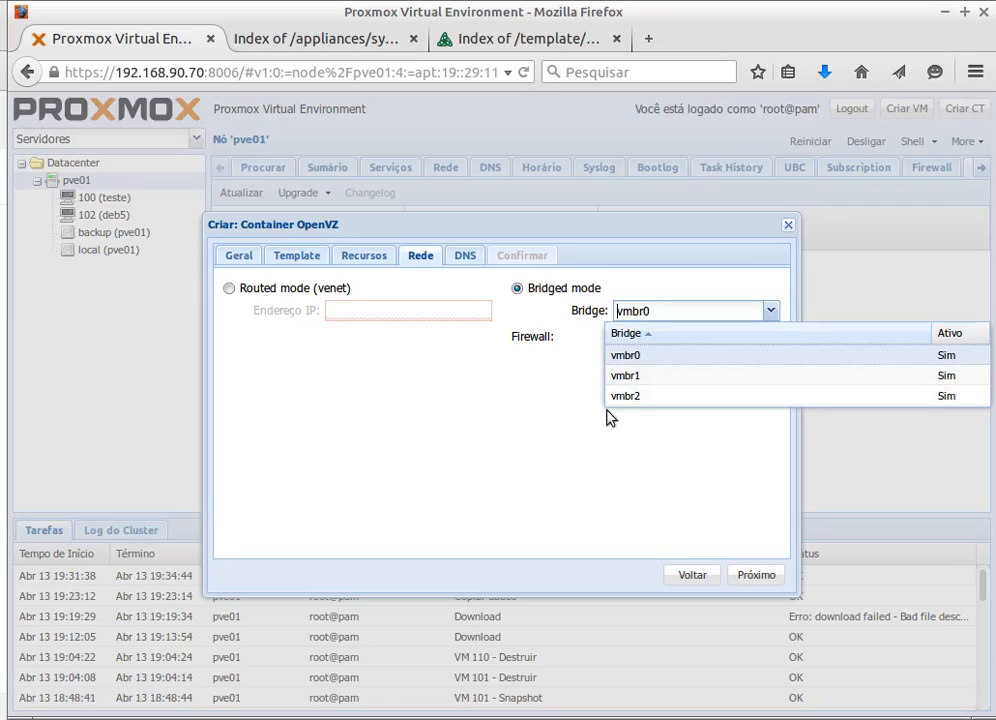
pyautogui.click(512, 417)
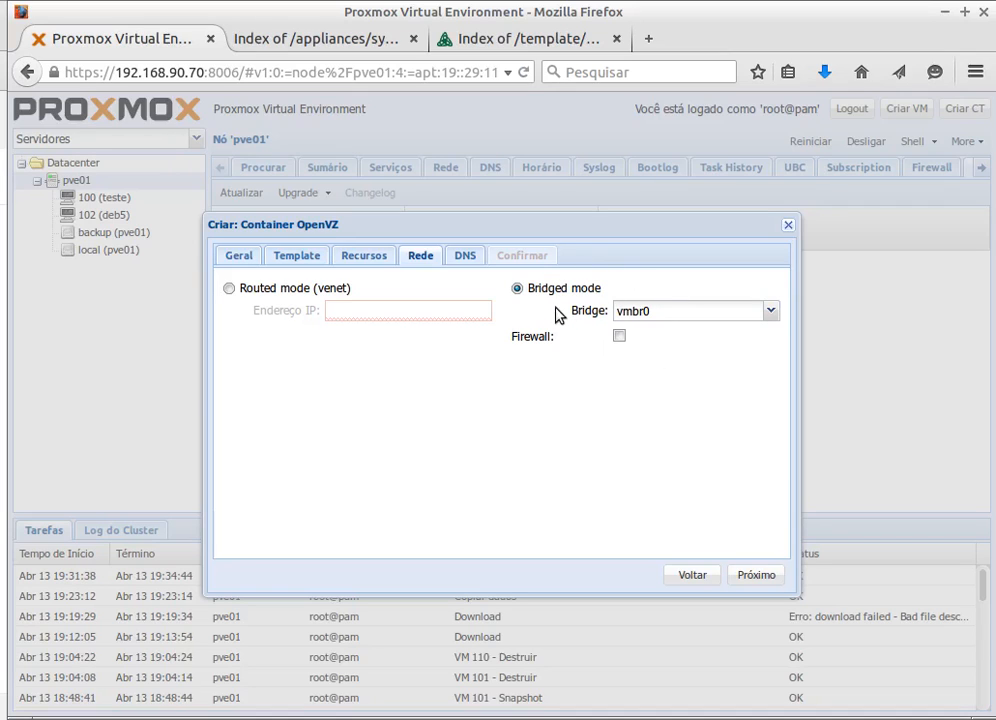
# - Use routed venet networking with the static IP address 192.168.90.87
pyautogui.click(229, 289)
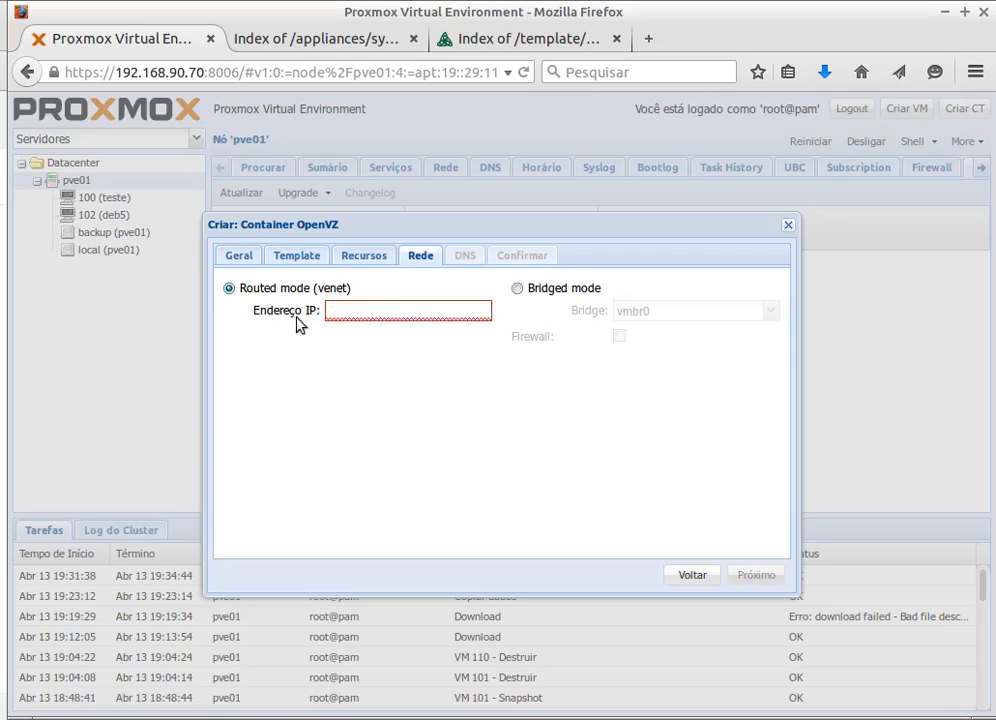
pyautogui.click(338, 315)
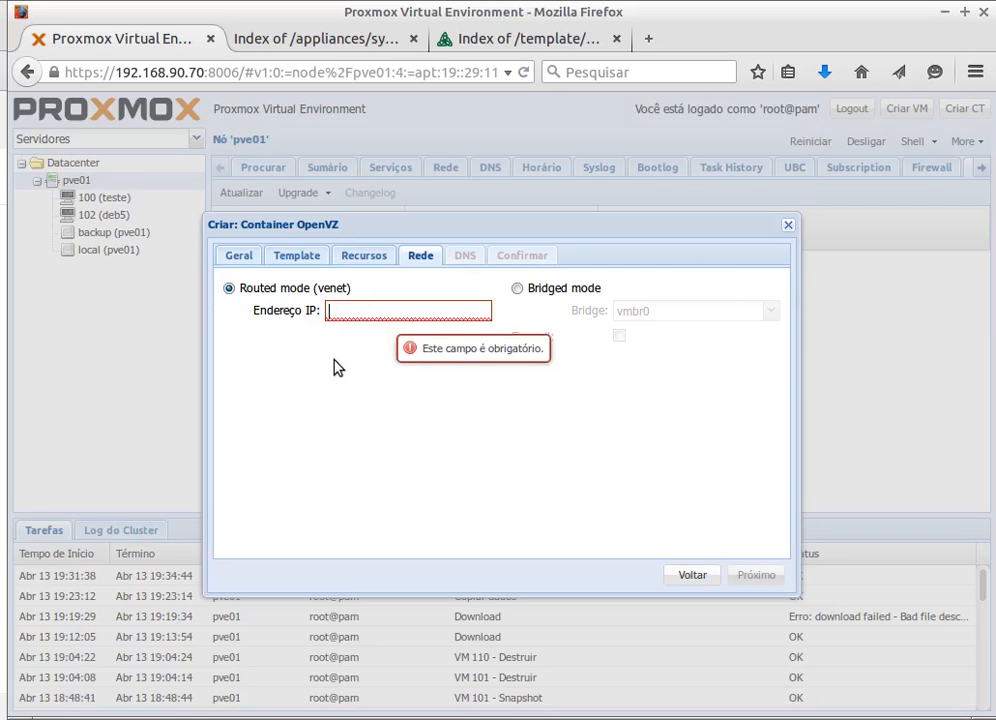
pyautogui.click(337, 310)
pyautogui.write('192')
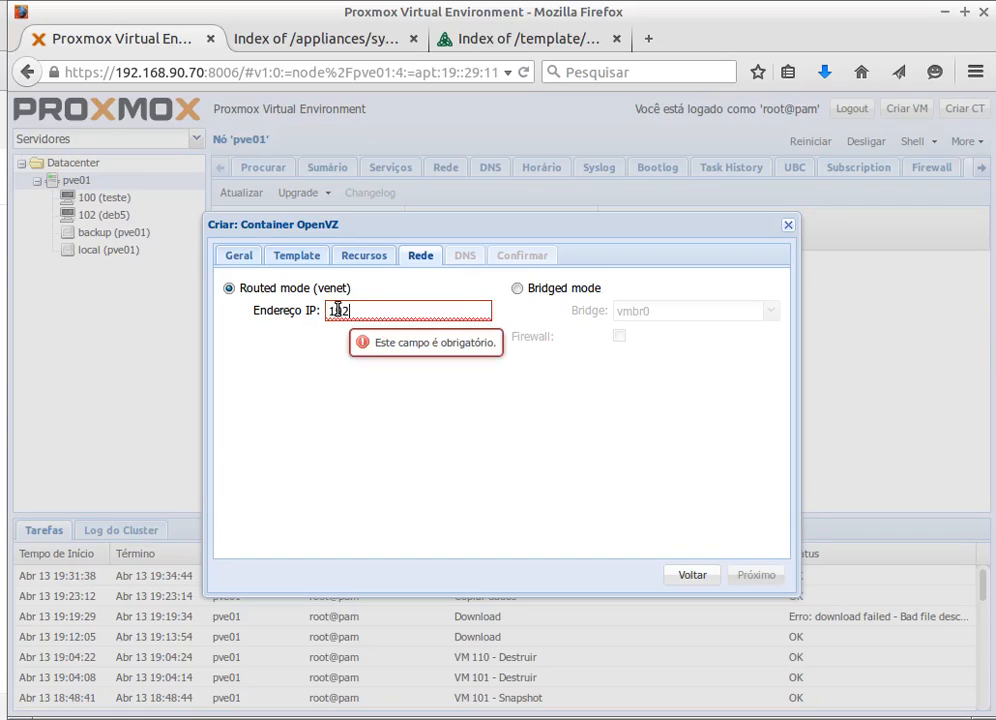
pyautogui.write('.168.90.10')
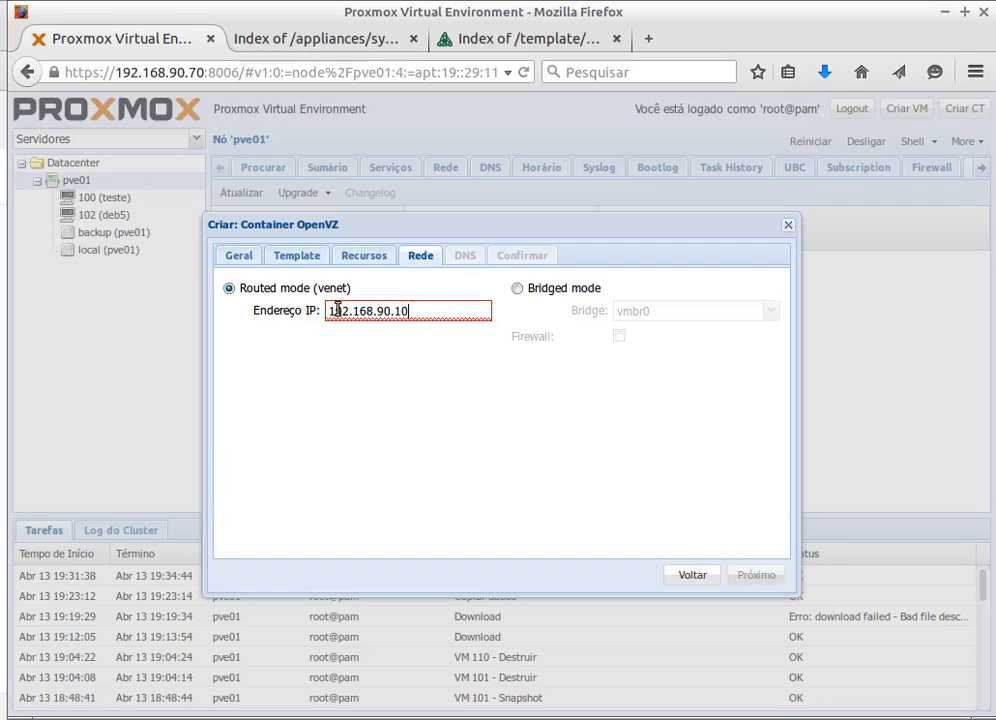
pyautogui.press('BackSpace')
pyautogui.press('BackSpace')
pyautogui.write('87')
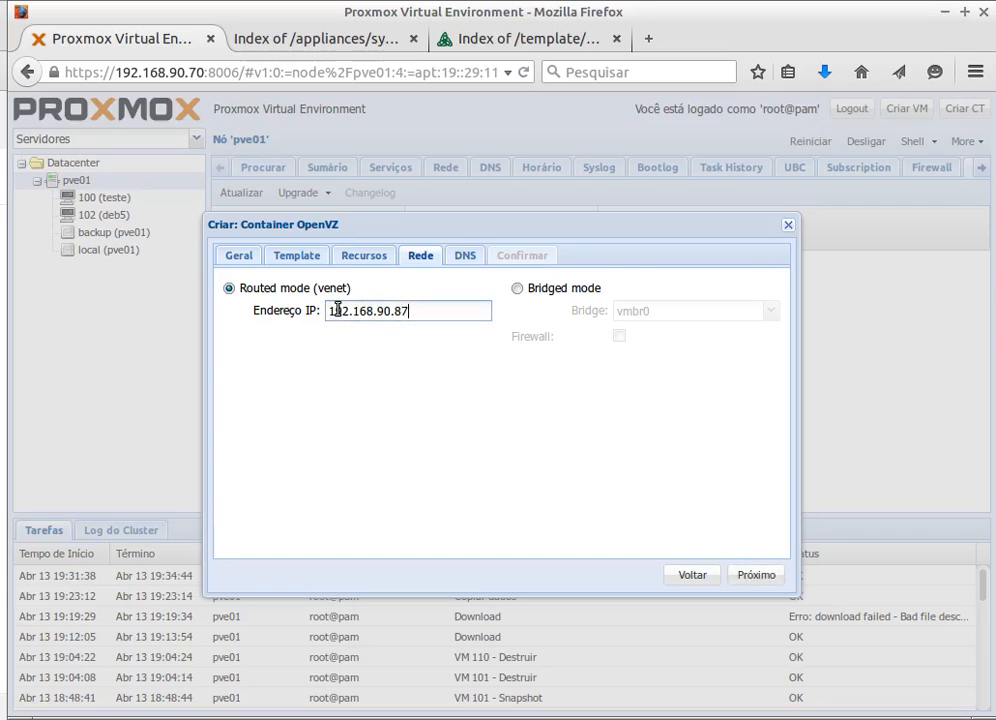
pyautogui.write('2')
pyautogui.press('BackSpace')
pyautogui.moveTo(418, 313); pyautogui.dragTo(323, 310)
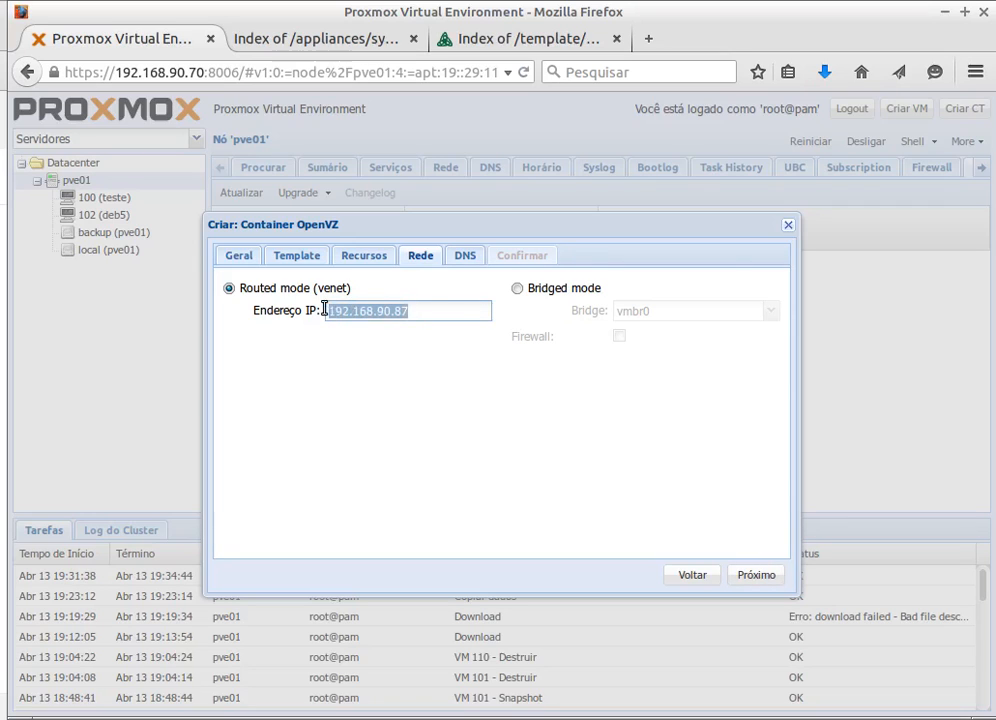
pyautogui.click(413, 312)
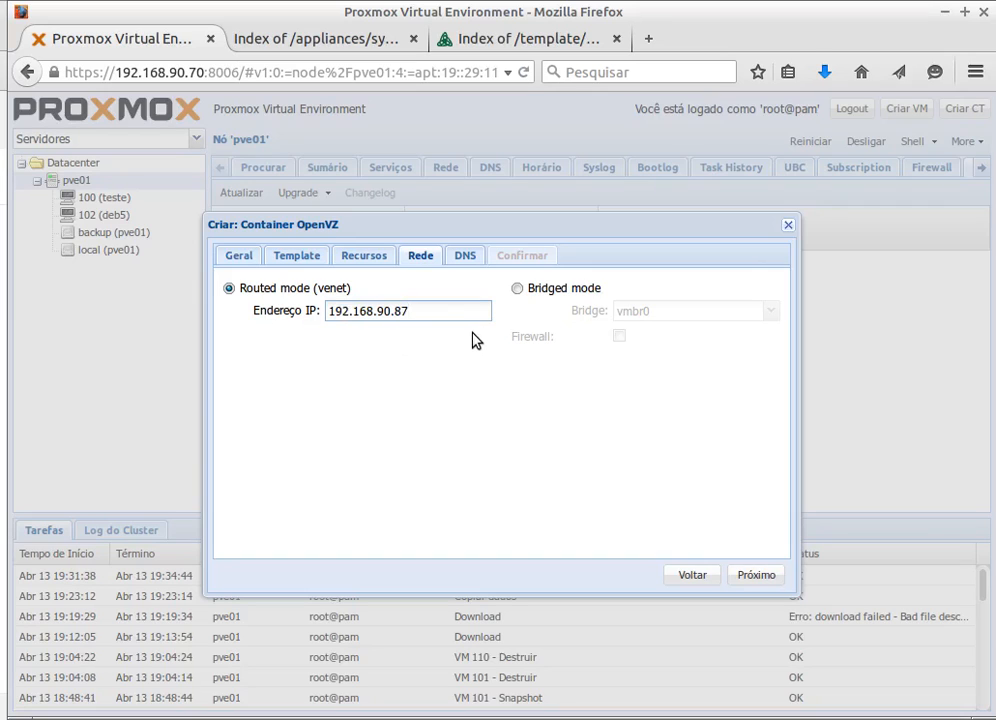
pyautogui.moveTo(329, 311); pyautogui.dragTo(411, 367)
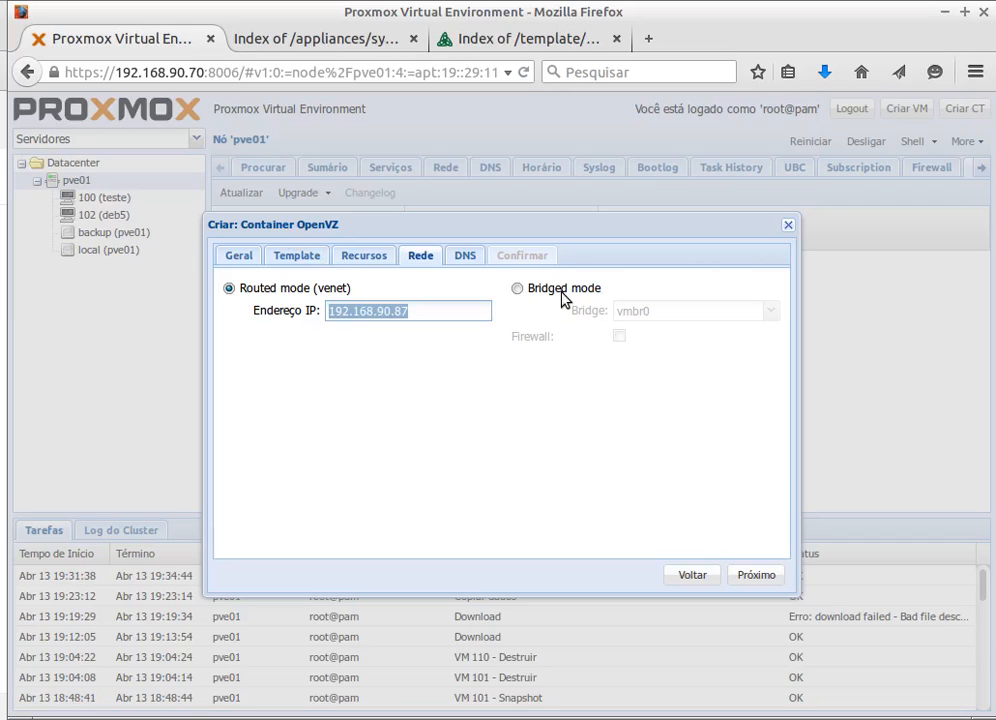
pyautogui.click(229, 289)
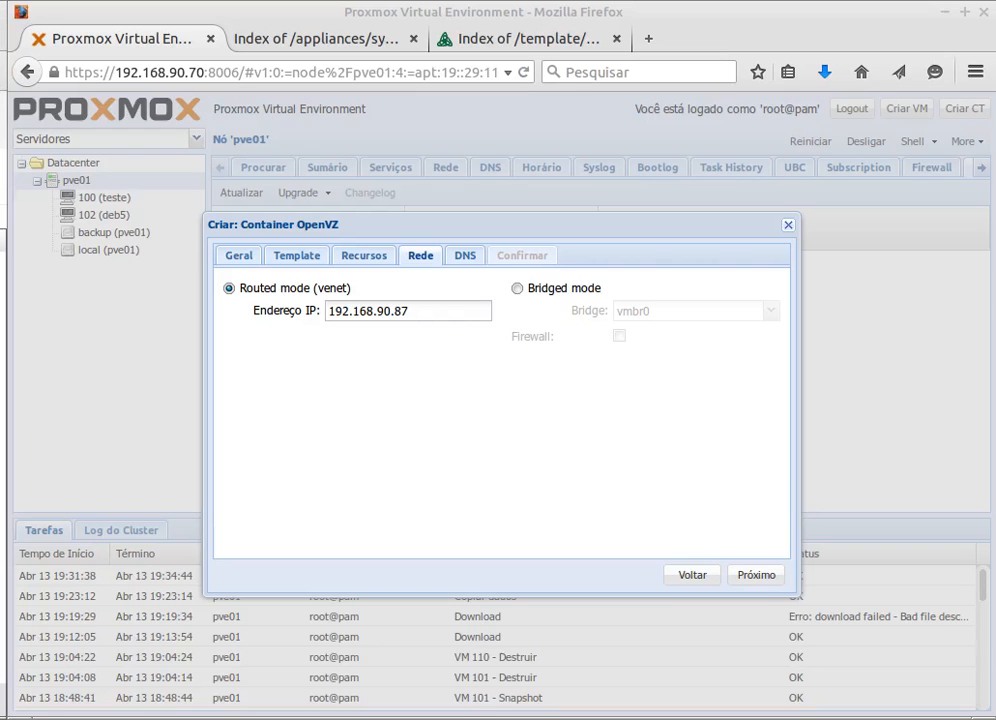
# - Show the venet_veth.png veth-versus-venet comparison table maximized and fullscreen
pyautogui.moveTo(0, 240); pyautogui.dragTo(340, 197)
pyautogui.doubleClick(340, 196)
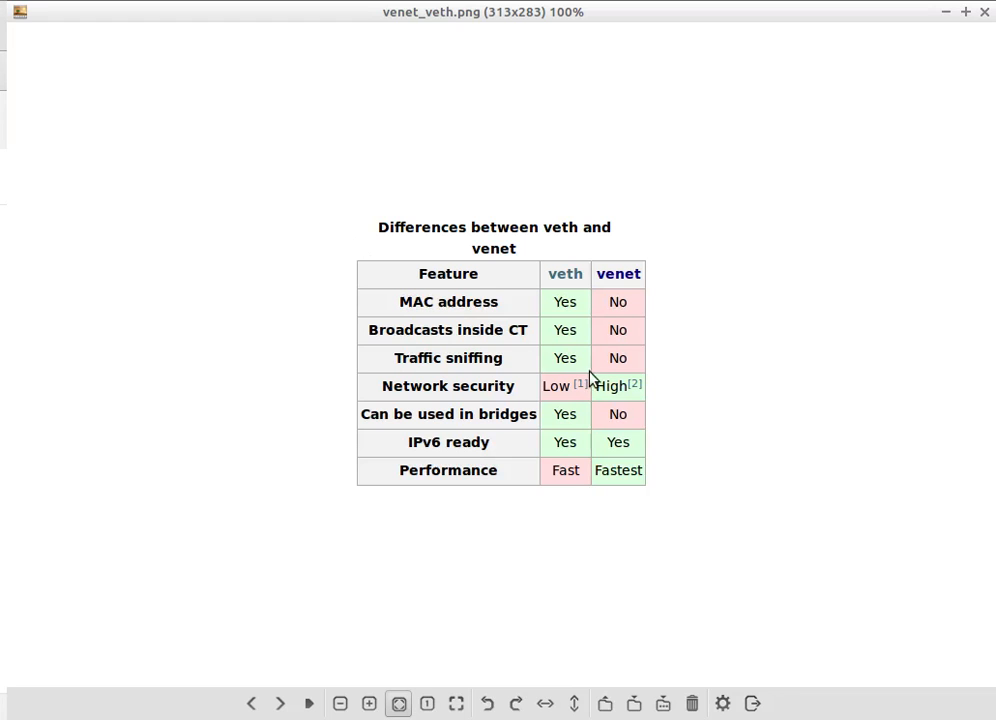
pyautogui.press('F11')
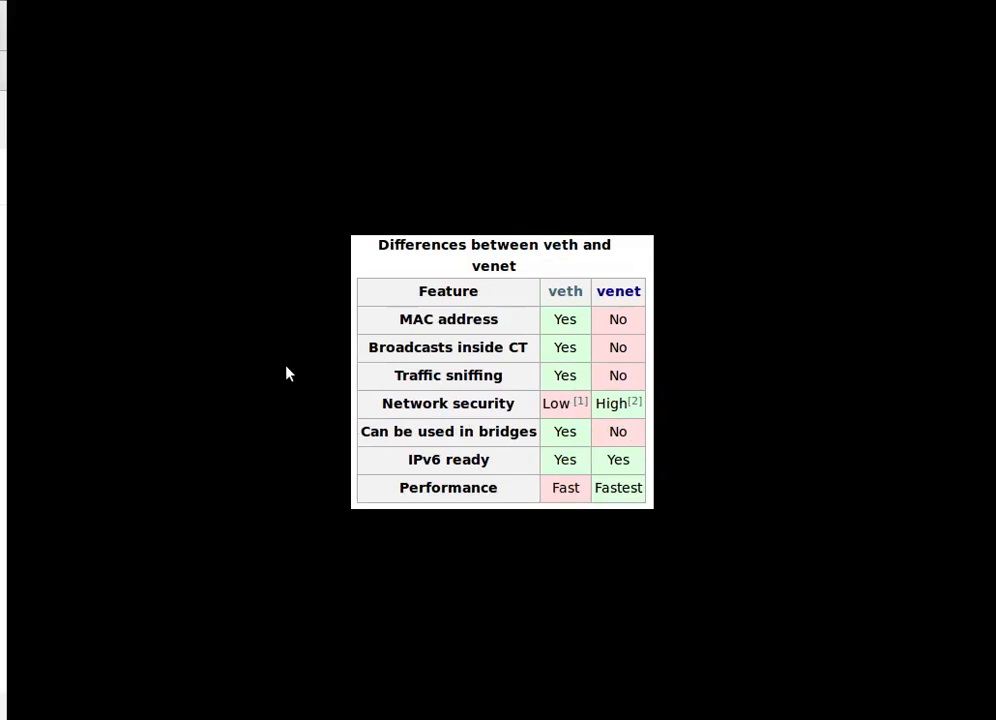
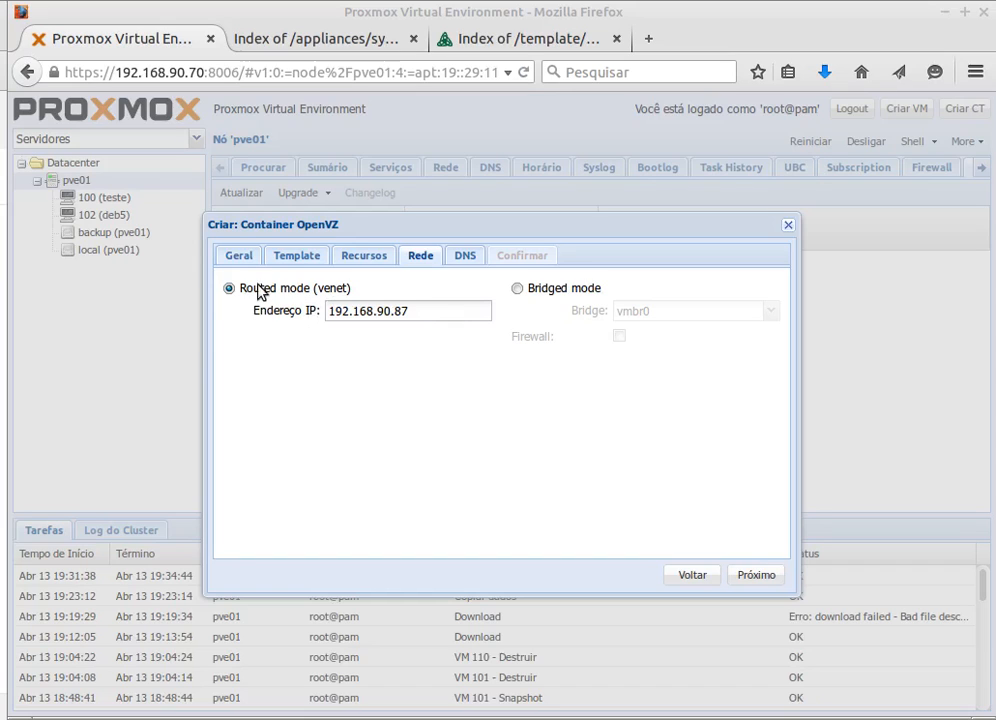
# - Change the container IP to 192.168.90.123, with DNS domain tecnoapp.intra and DNS server 192.168.90.250
pyautogui.moveTo(414, 311); pyautogui.dragTo(393, 313)
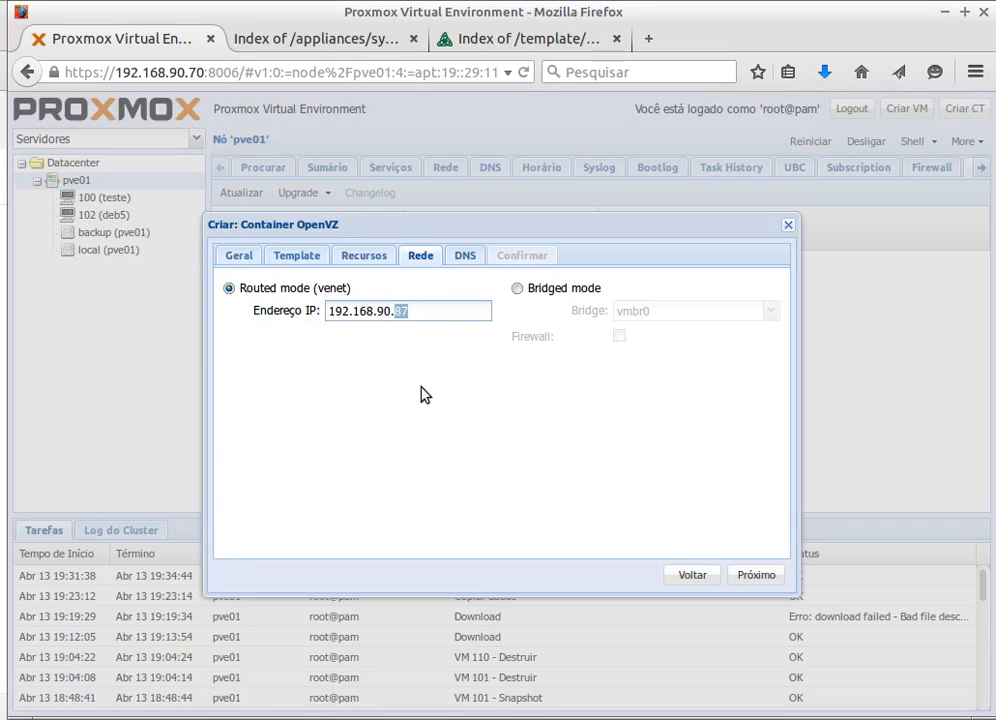
pyautogui.write('123')
pyautogui.click(465, 255)
pyautogui.click(340, 290)
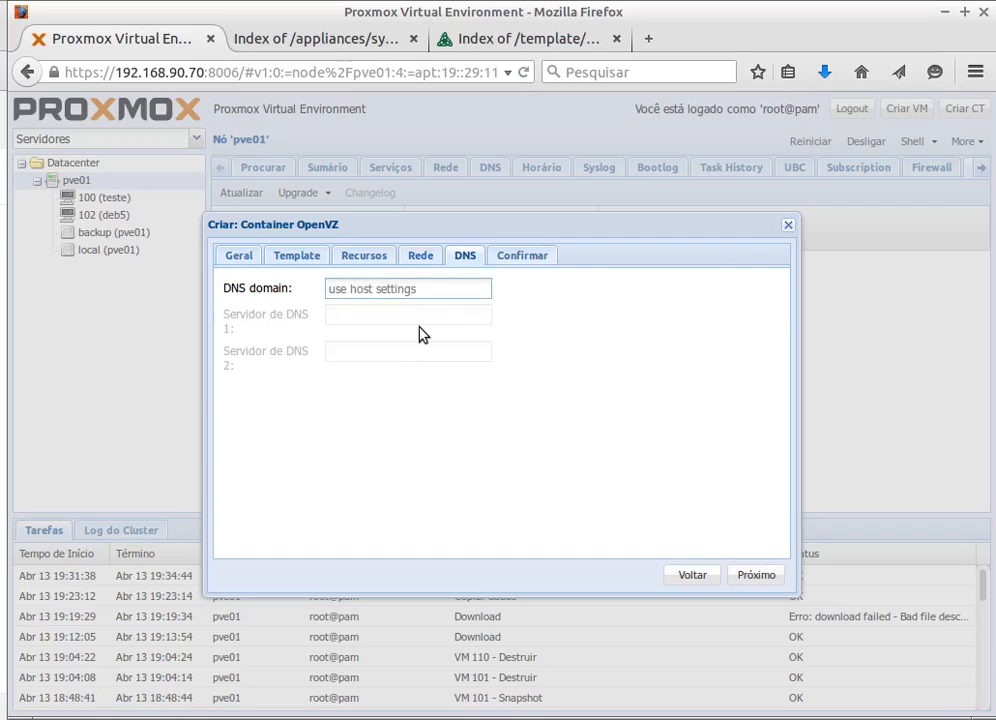
pyautogui.write('tecnoapp.intra')
pyautogui.press('Tab')
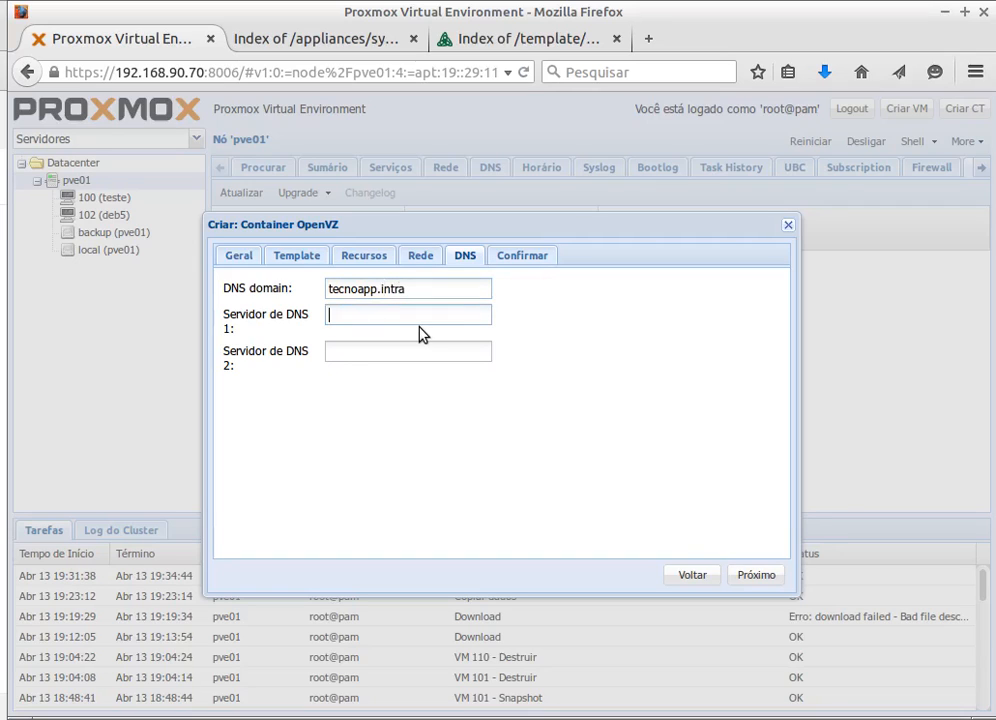
pyautogui.write('192.1')
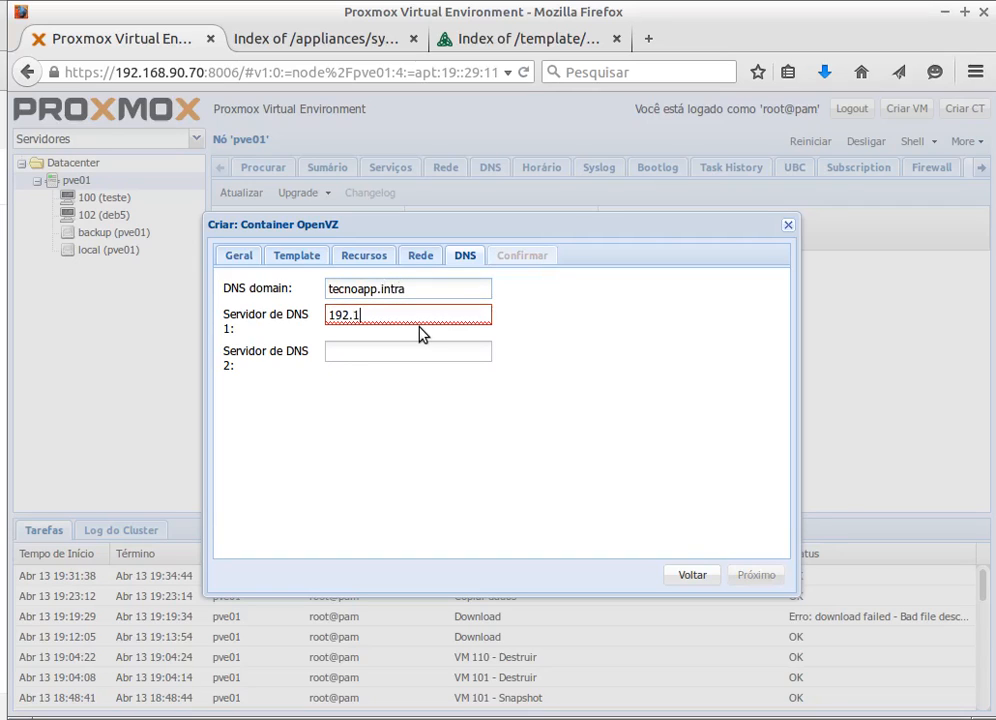
pyautogui.write('68.90.250')
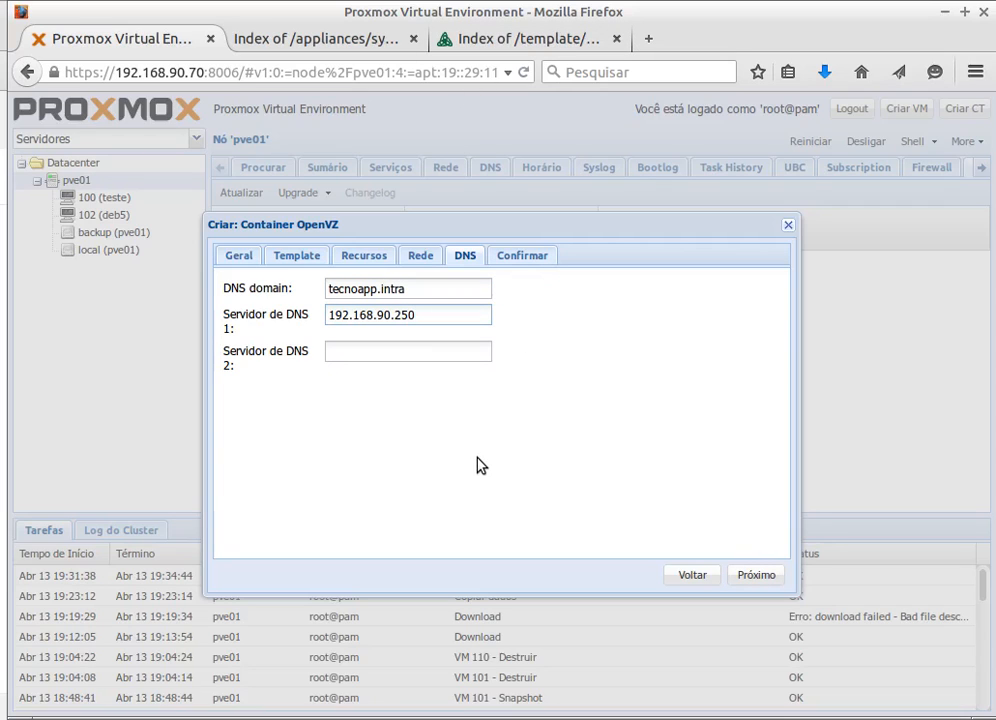
# - Scroll through the Confirmar summary table listing the new container's settings
pyautogui.click(518, 259)
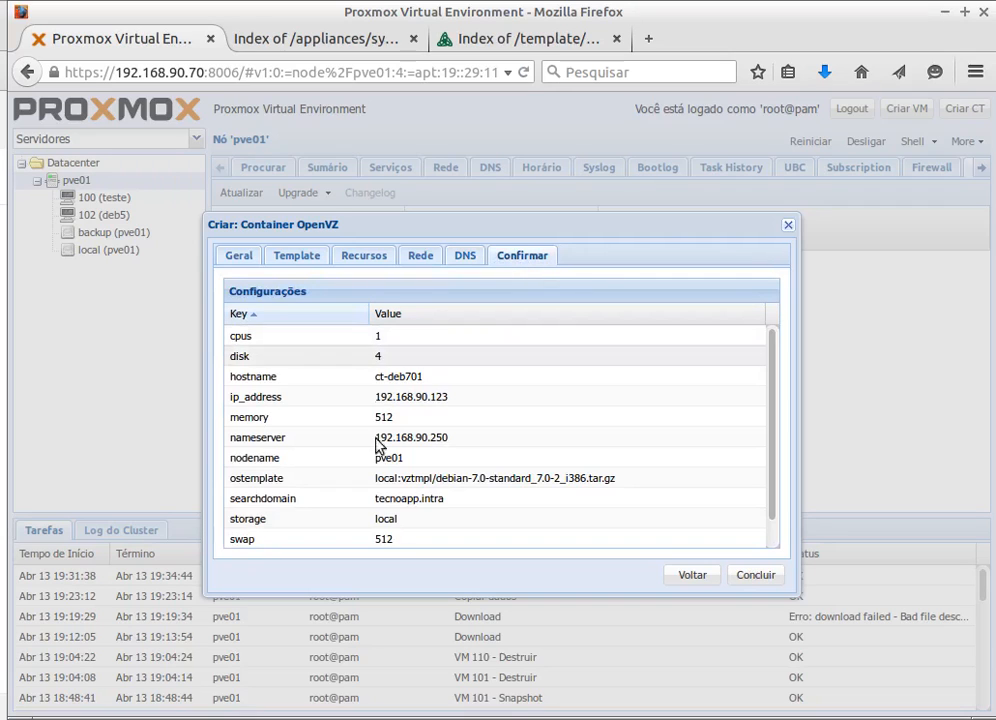
pyautogui.scroll(-1, 390, 380)
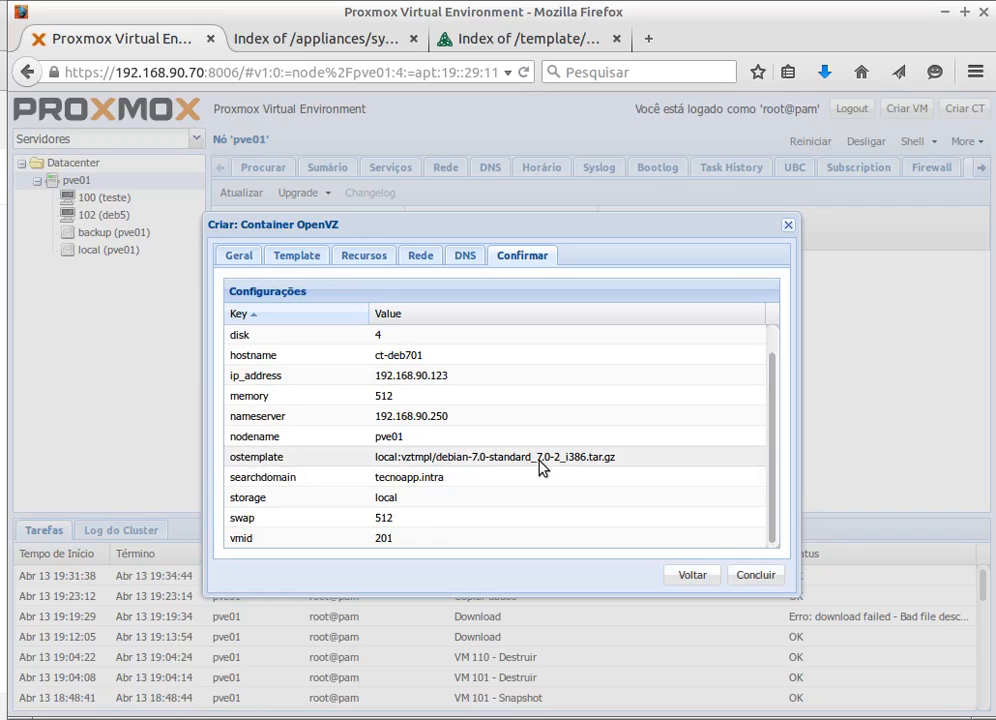
# - Create container 201 with Concluir and start pinging 192.168.90.123 from a new terminal tab
pyautogui.click(752, 575)
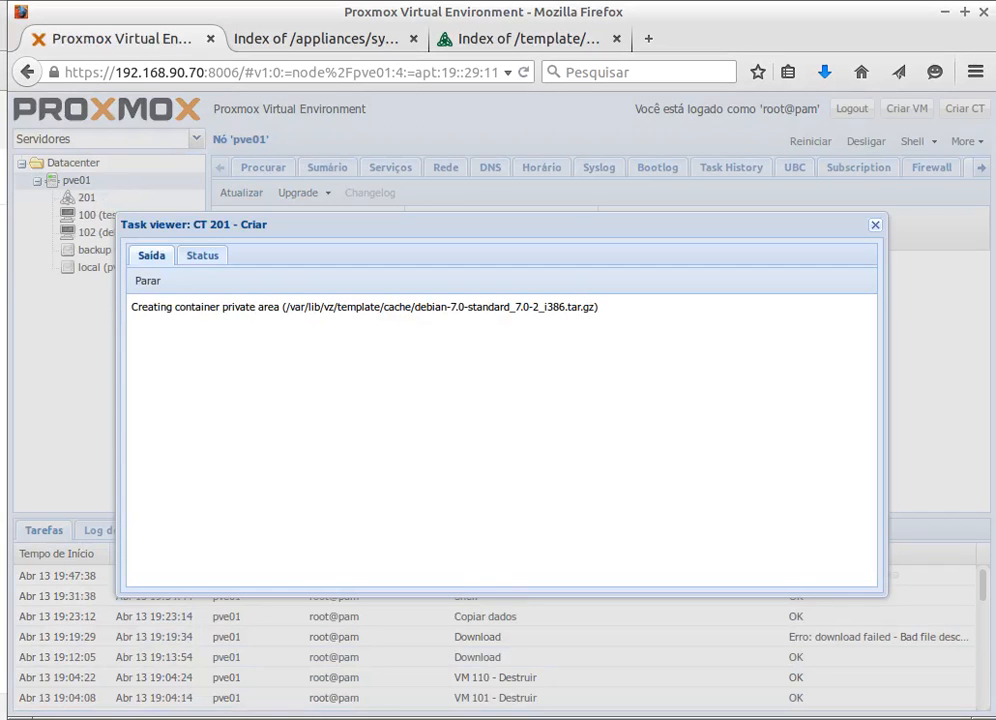
pyautogui.hotkey('alt', 'Tab')
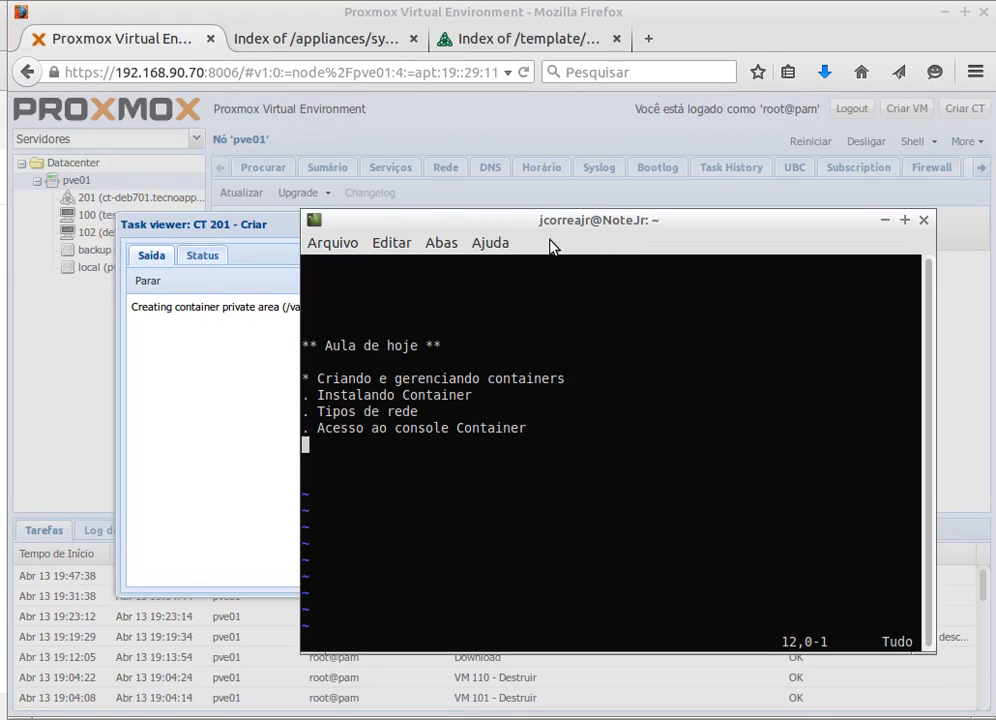
pyautogui.hotkey('ctrl', 'shift', 't')
pyautogui.write('ping 192.168.90.123')
pyautogui.press('Return')
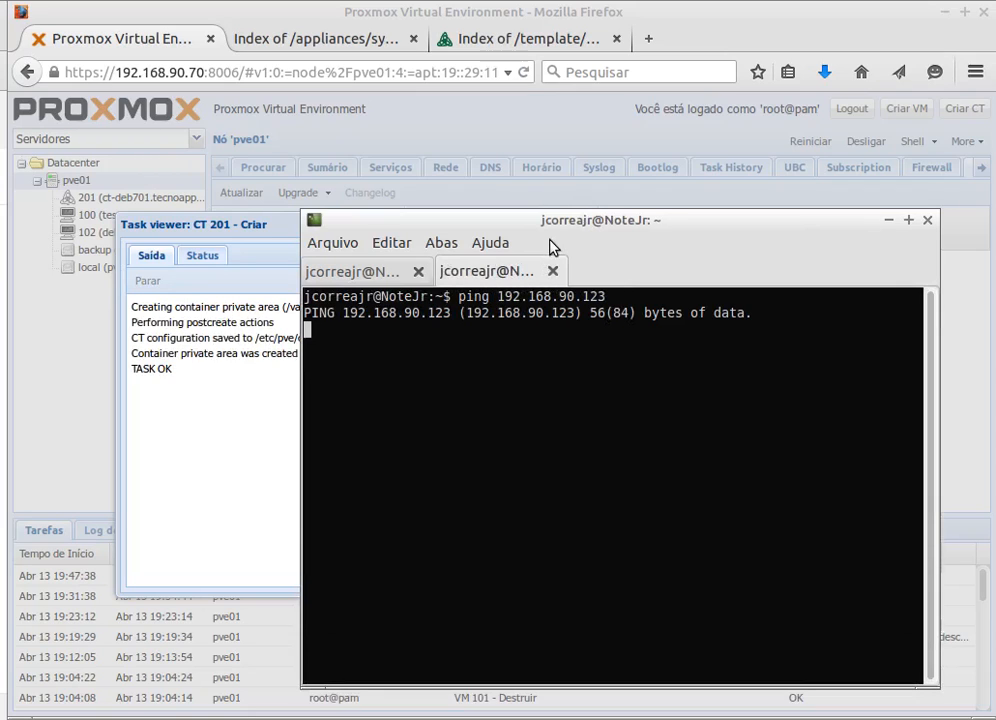
pyautogui.click(224, 407)
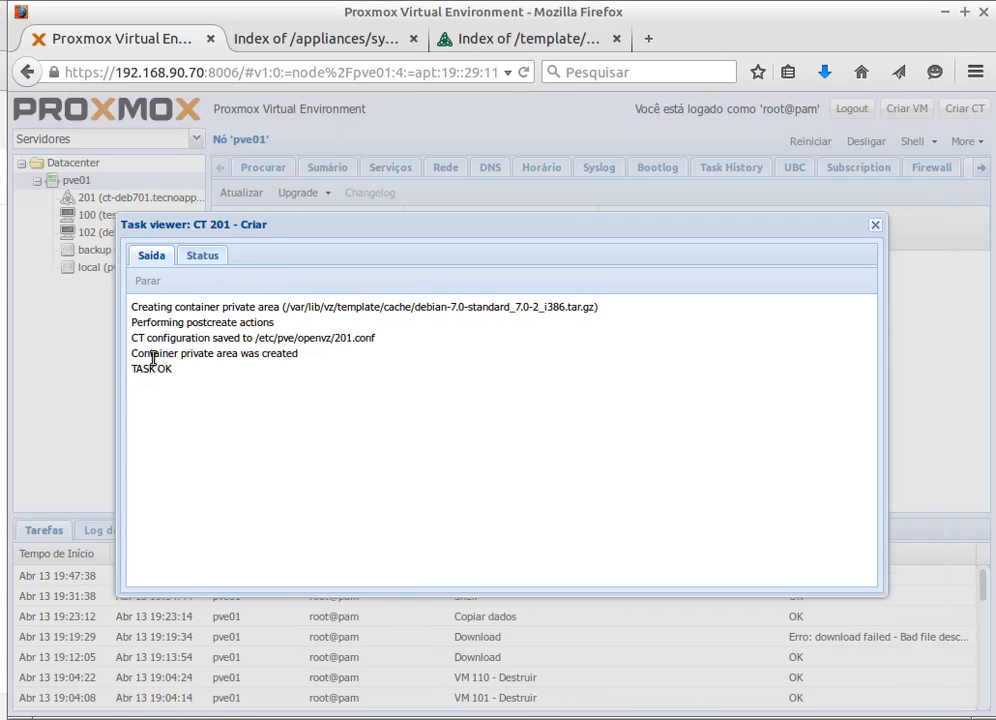
# - Check the creation task's final status, close its log, and select container 201
pyautogui.click(202, 256)
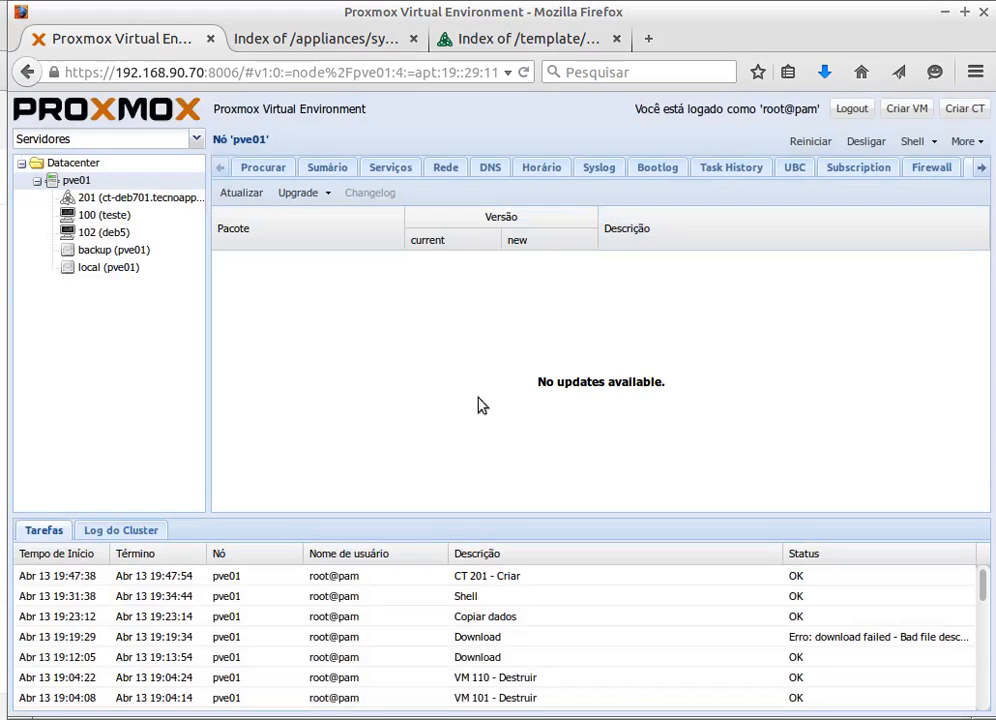
pyautogui.click(875, 226)
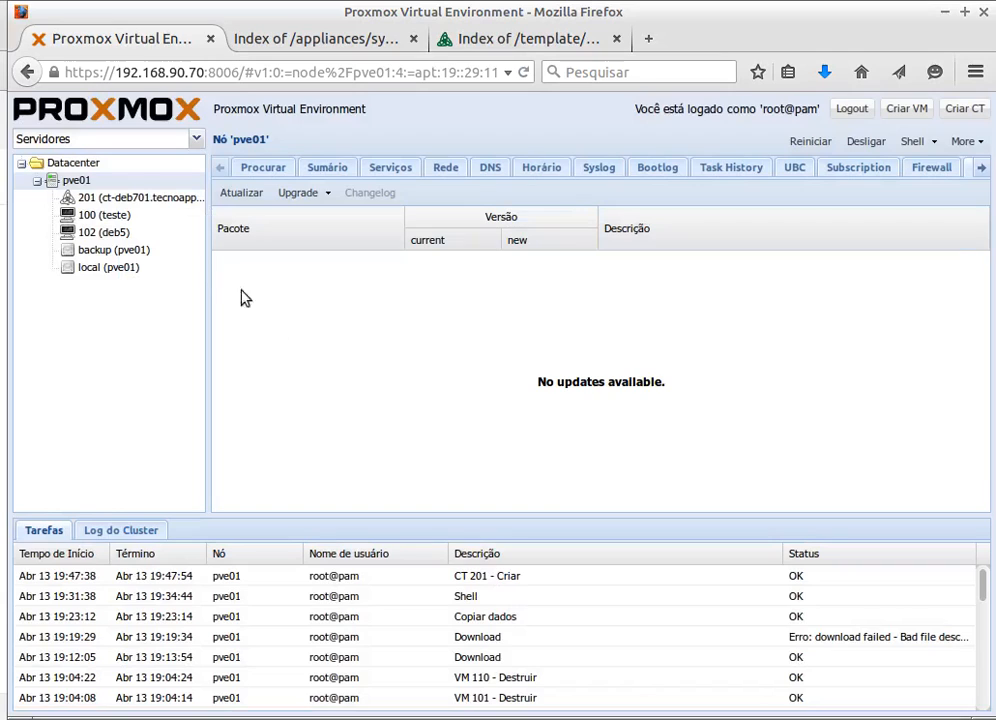
pyautogui.click(72, 199)
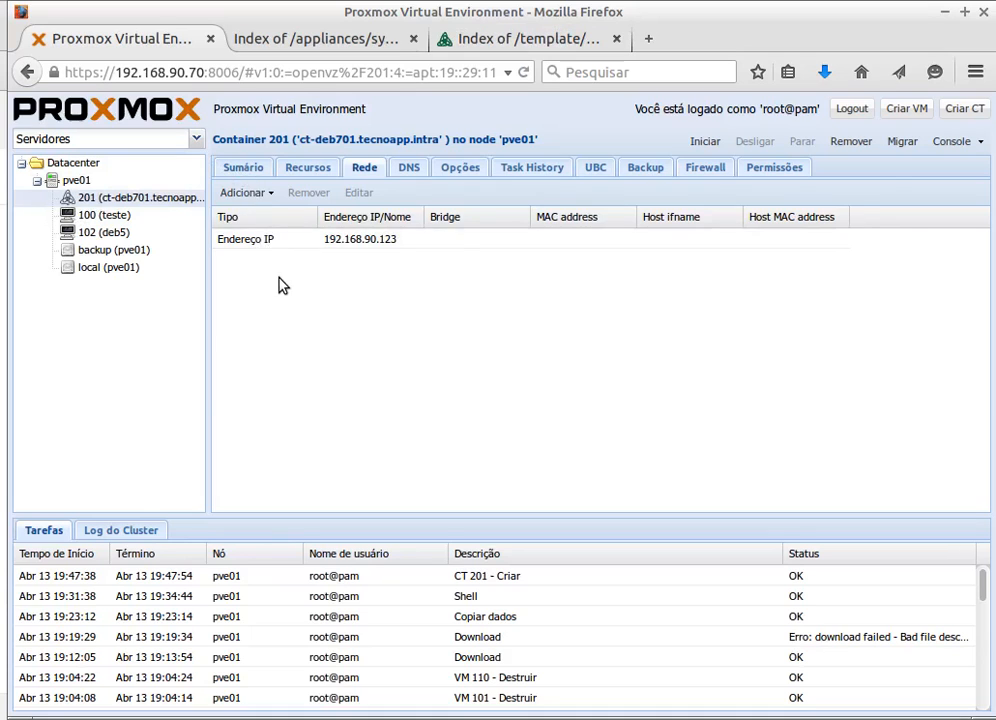
# - Review container 201's summary, then its resources: 1 CPU, 512MB memory, 512MB swap, 4.00GB disk
pyautogui.click(248, 169)
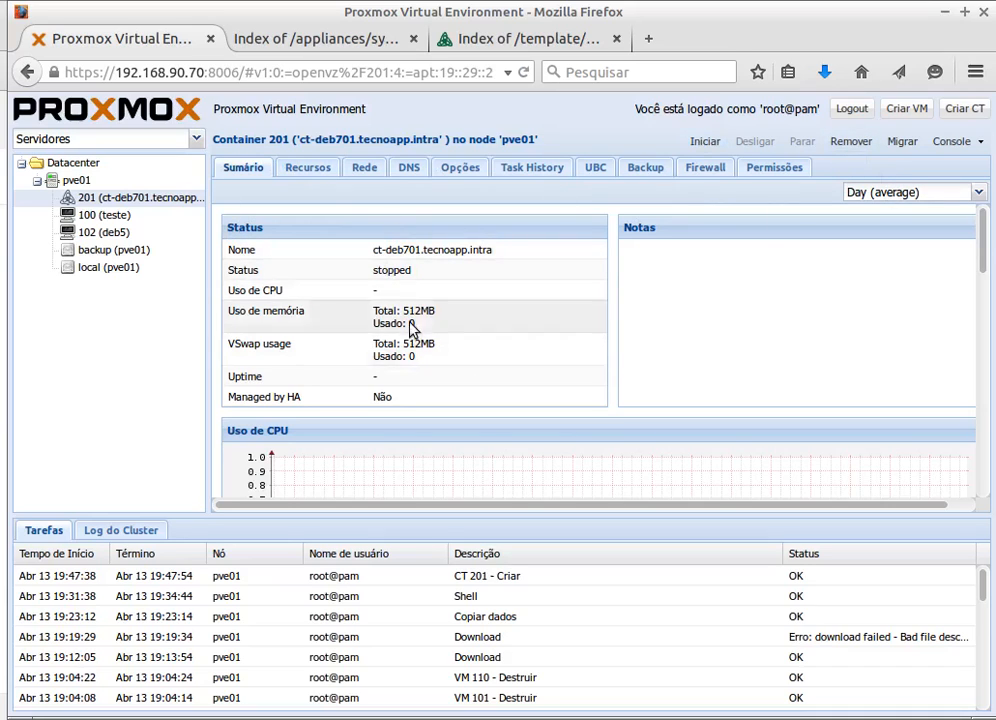
pyautogui.scroll(-10, 348, 313)
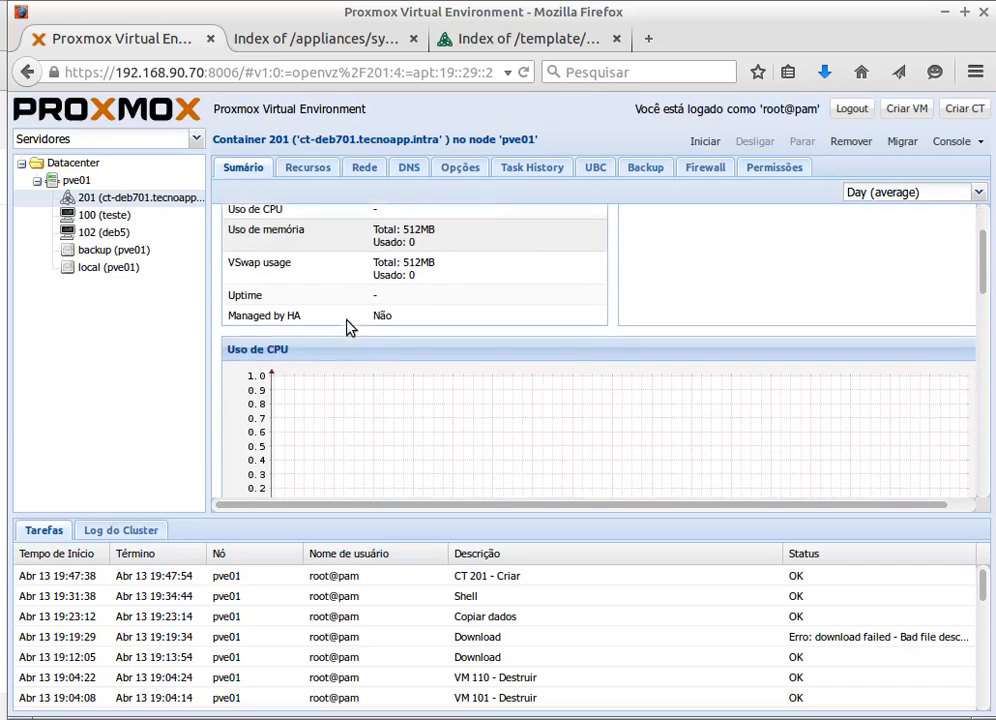
pyautogui.scroll(10, 342, 360)
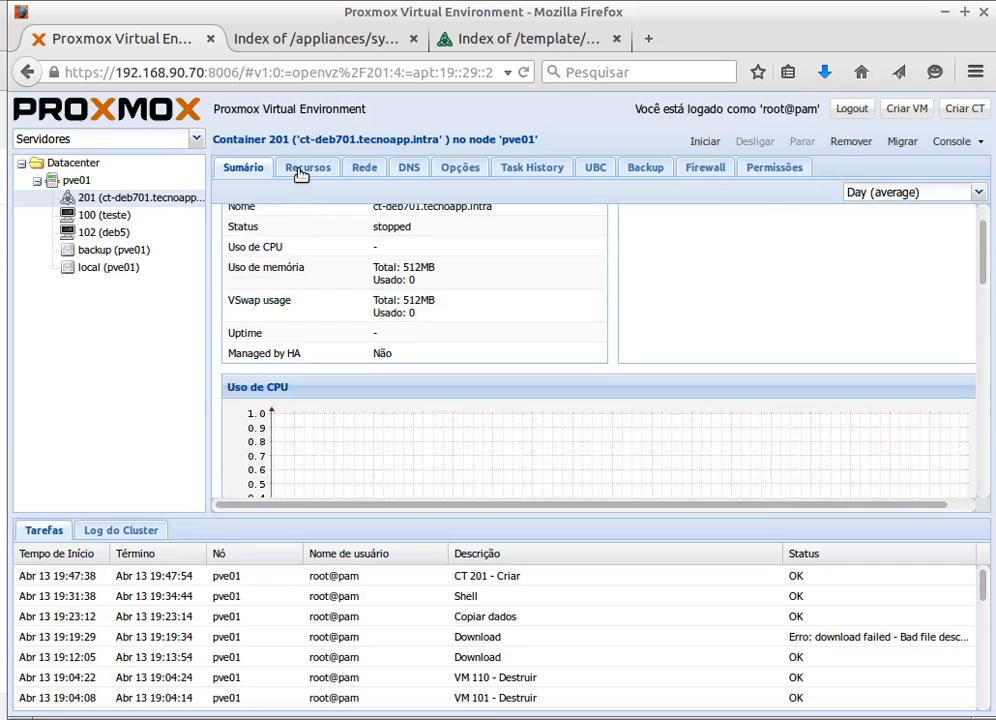
pyautogui.click(300, 174)
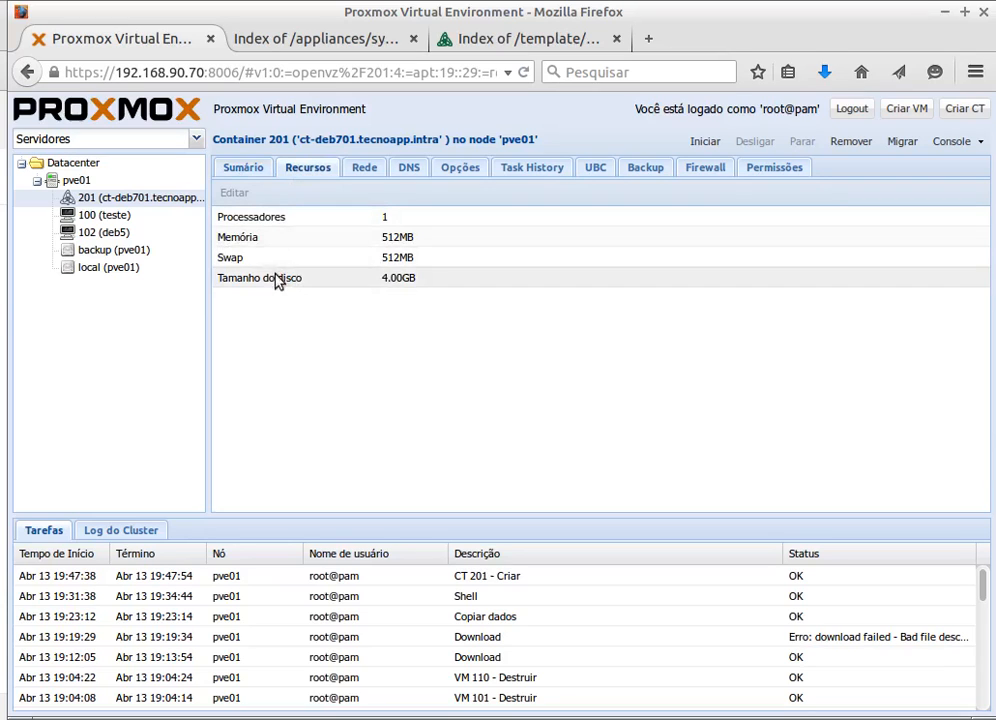
# - On container 201's Rede tab, begin adding a venet IP address, then cancel the dialog
pyautogui.click(364, 172)
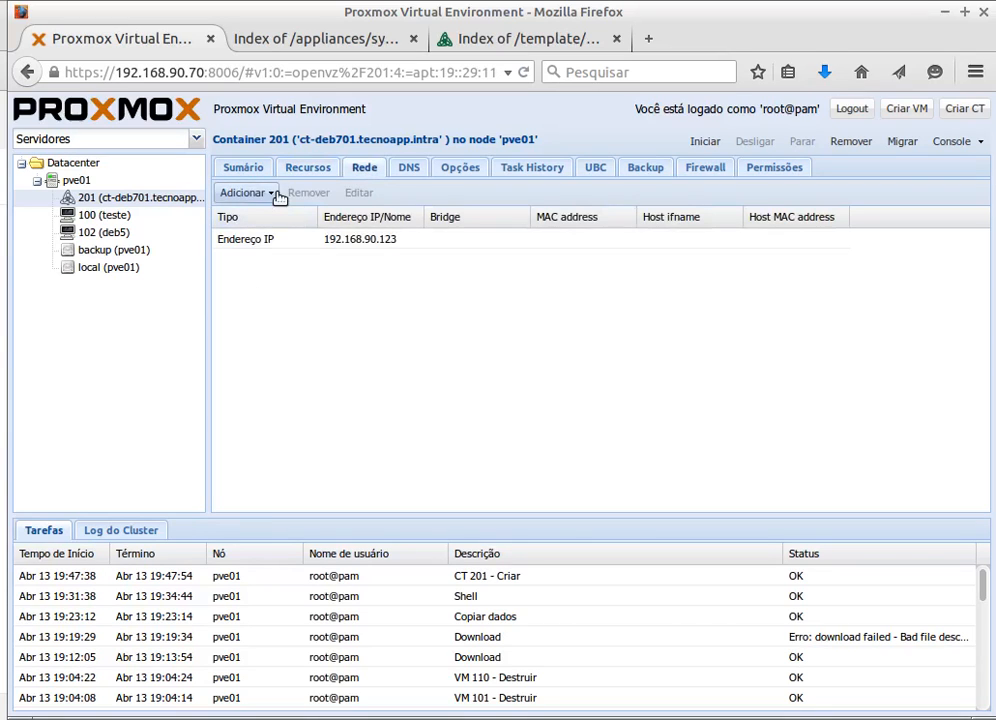
pyautogui.click(270, 195)
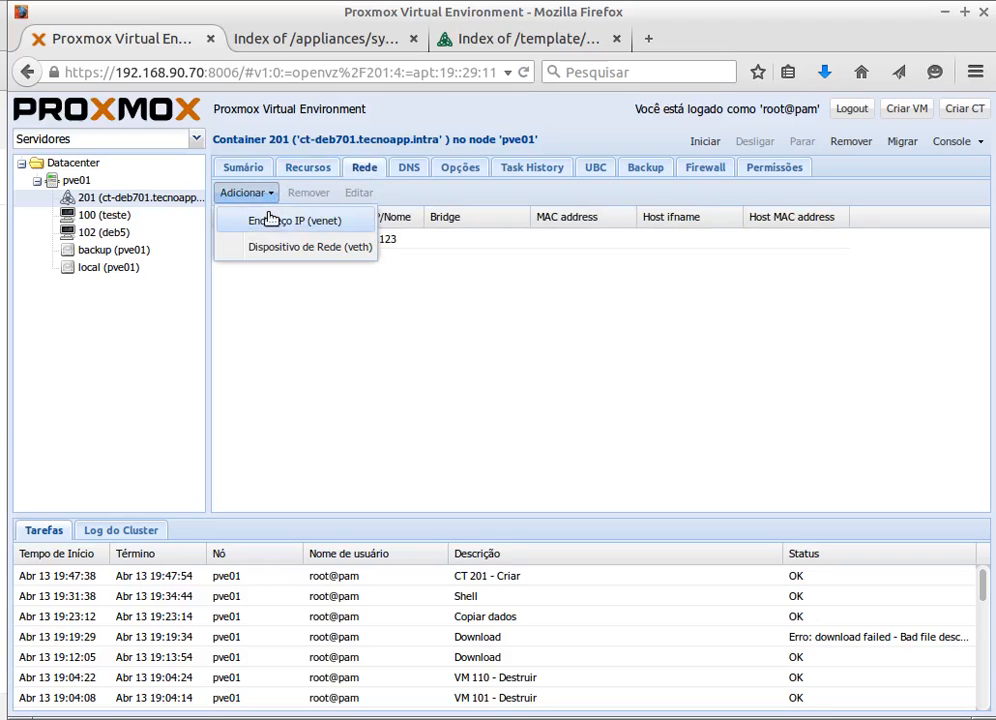
pyautogui.click(295, 221)
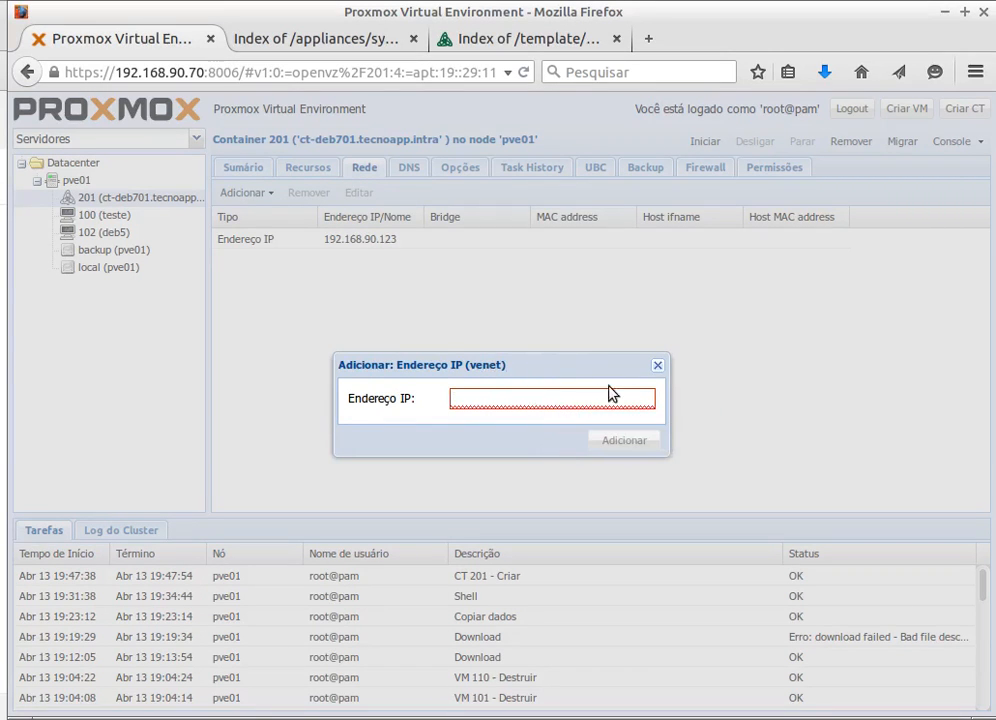
pyautogui.click(657, 365)
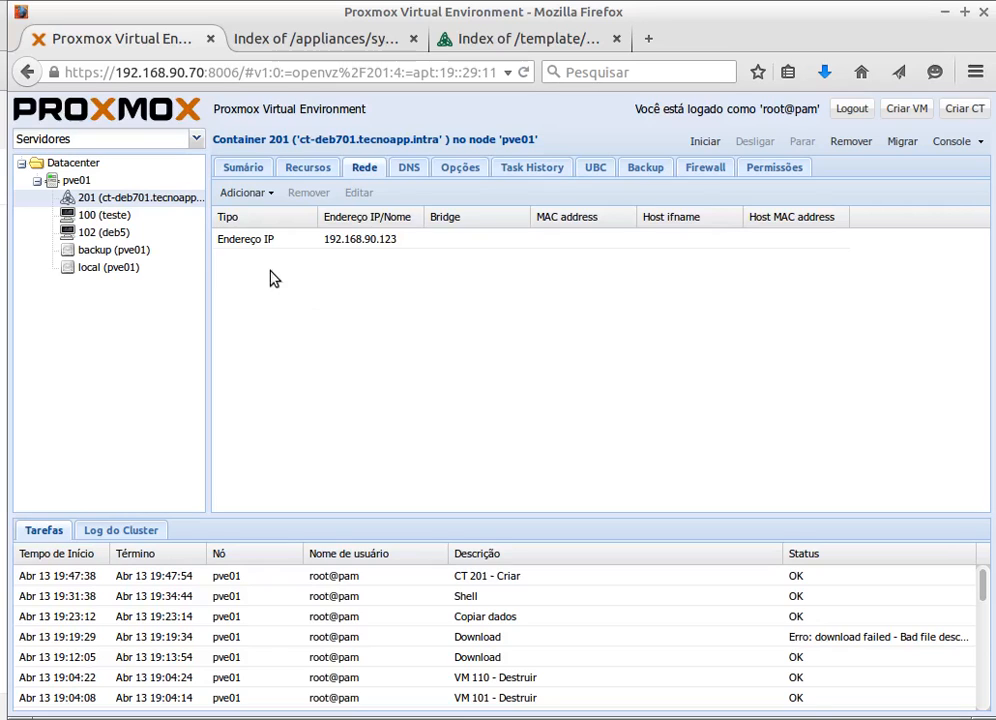
# - Look through container 201's DNS, Opções and Task History tabs before returning to Sumário
pyautogui.click(408, 168)
pyautogui.click(467, 172)
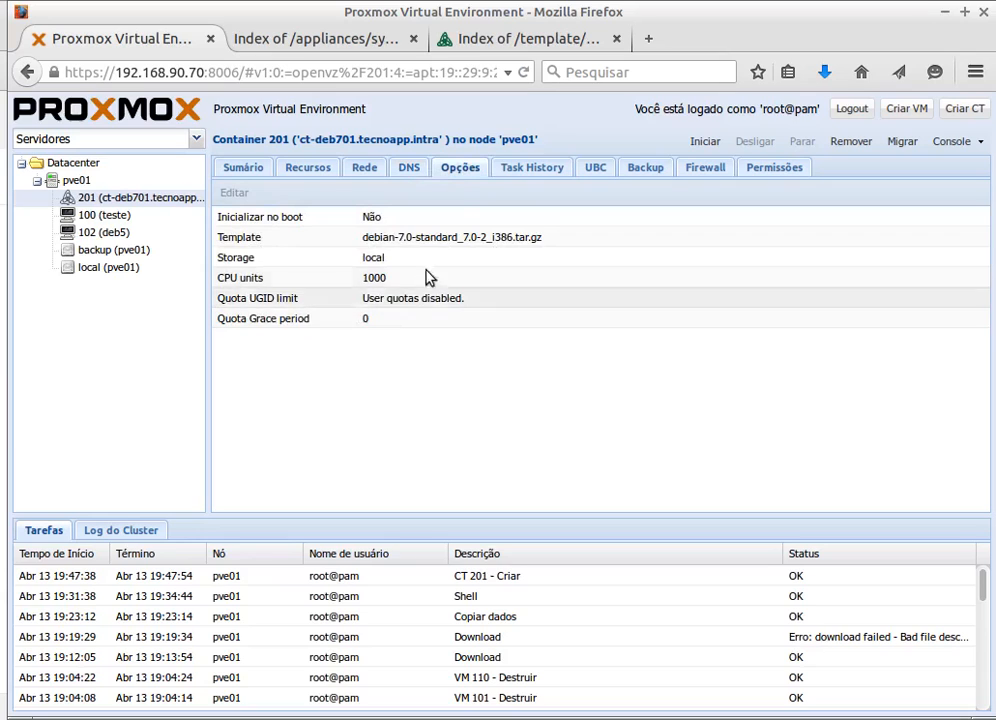
pyautogui.click(536, 170)
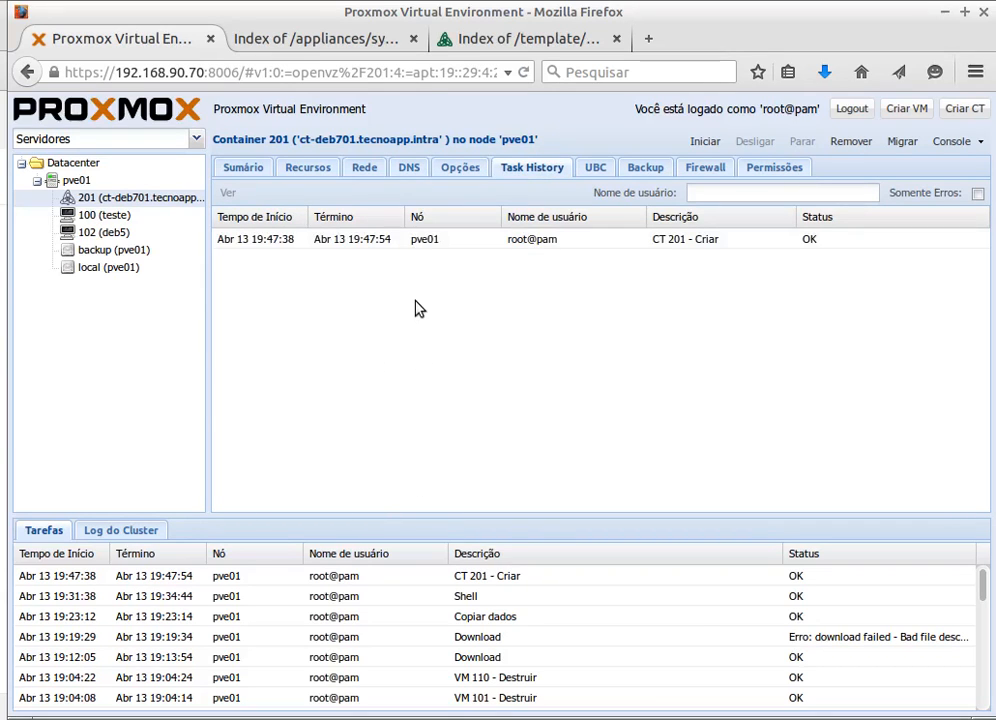
pyautogui.click(241, 170)
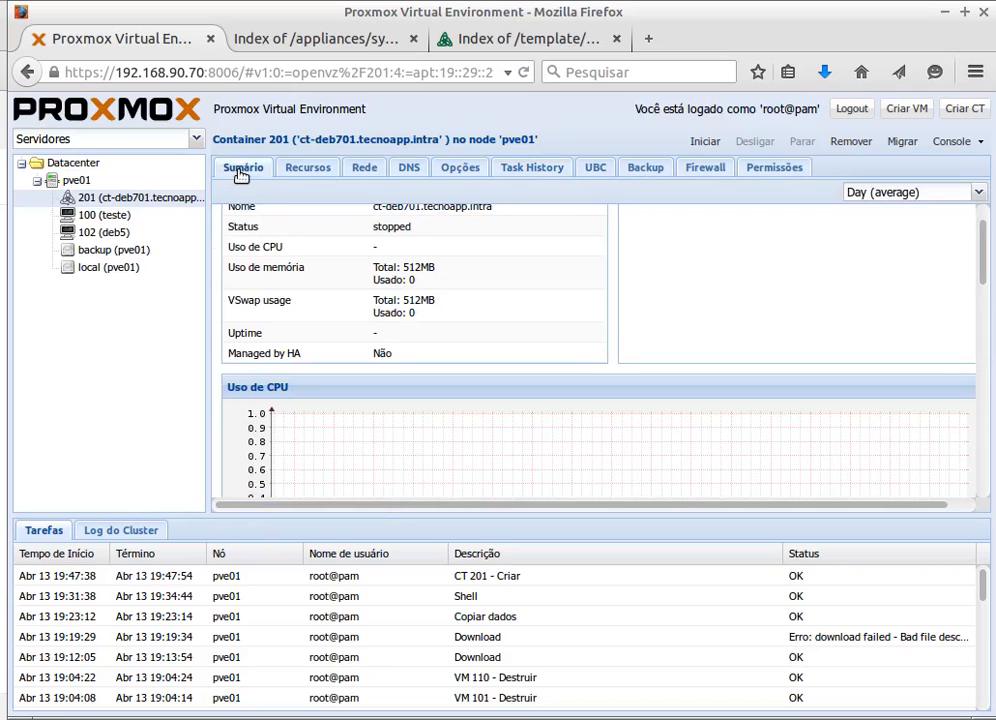
# - Start container 201 from its context menu and check the start task's TASK OK log
pyautogui.rightClick(117, 197)
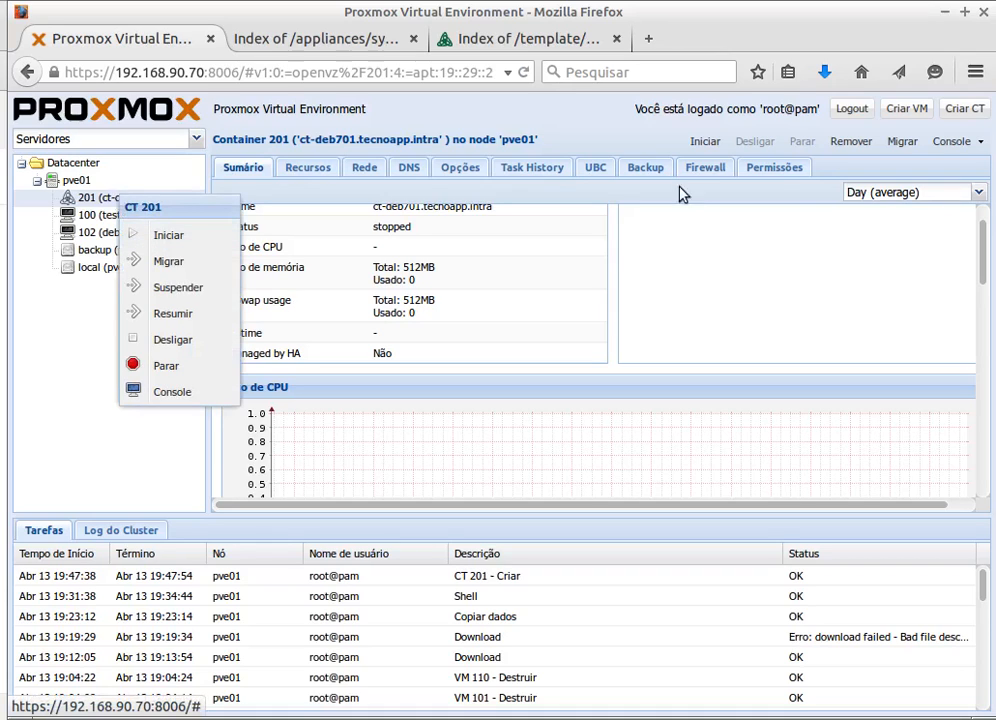
pyautogui.click(185, 237)
pyautogui.scroll(1, 425, 297)
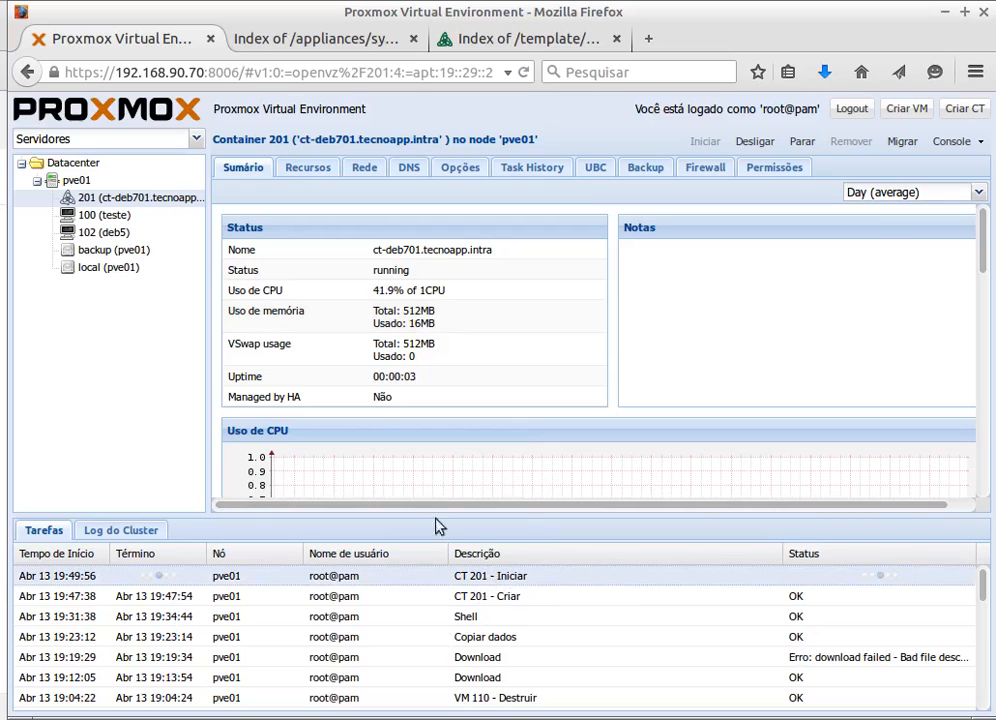
pyautogui.doubleClick(456, 575)
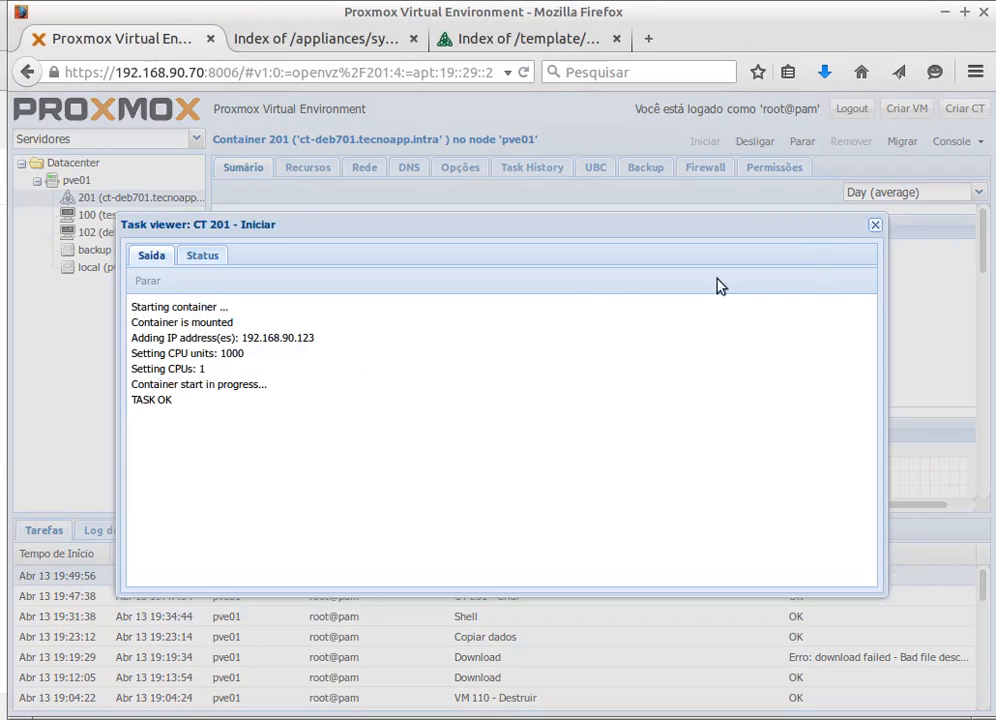
pyautogui.press('Escape')
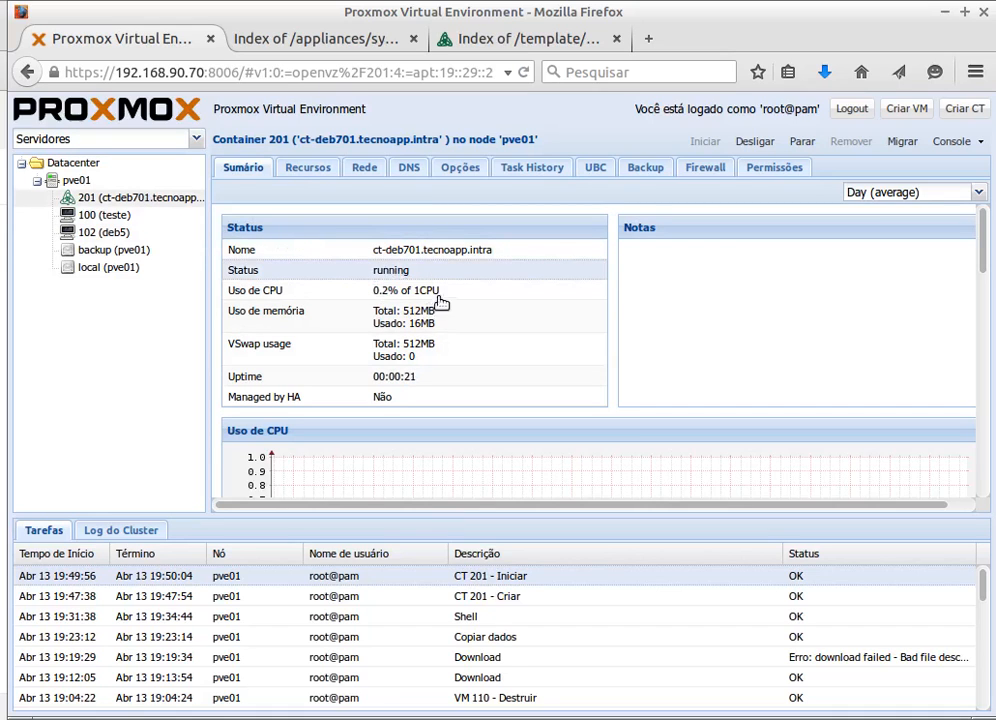
# - Re-run ping 192.168.90.123 in the terminal, getting 8 of 8 replies with 0% packet loss
pyautogui.hotkey('alt', 'Tab')
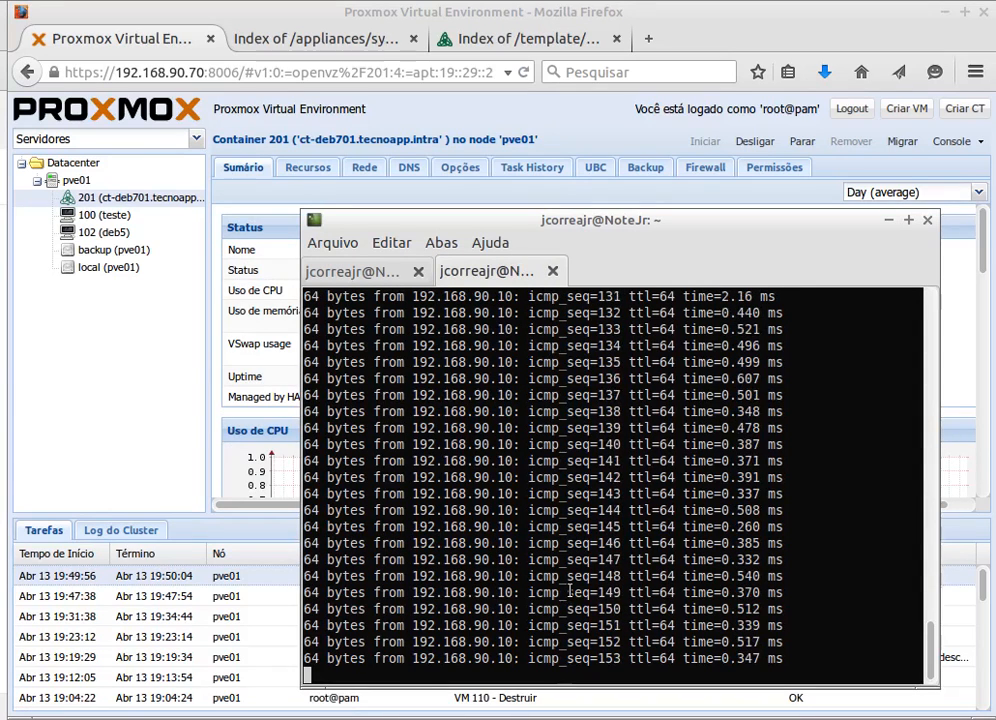
pyautogui.hotkey('ctrl', 'c')
pyautogui.press('Up')
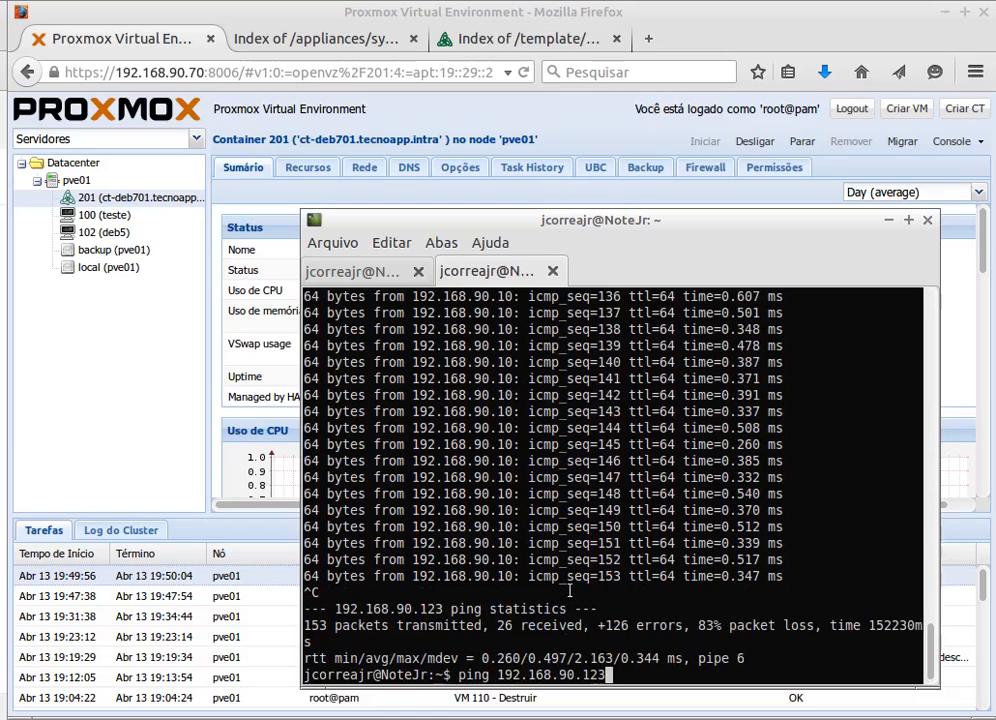
pyautogui.press('Return')
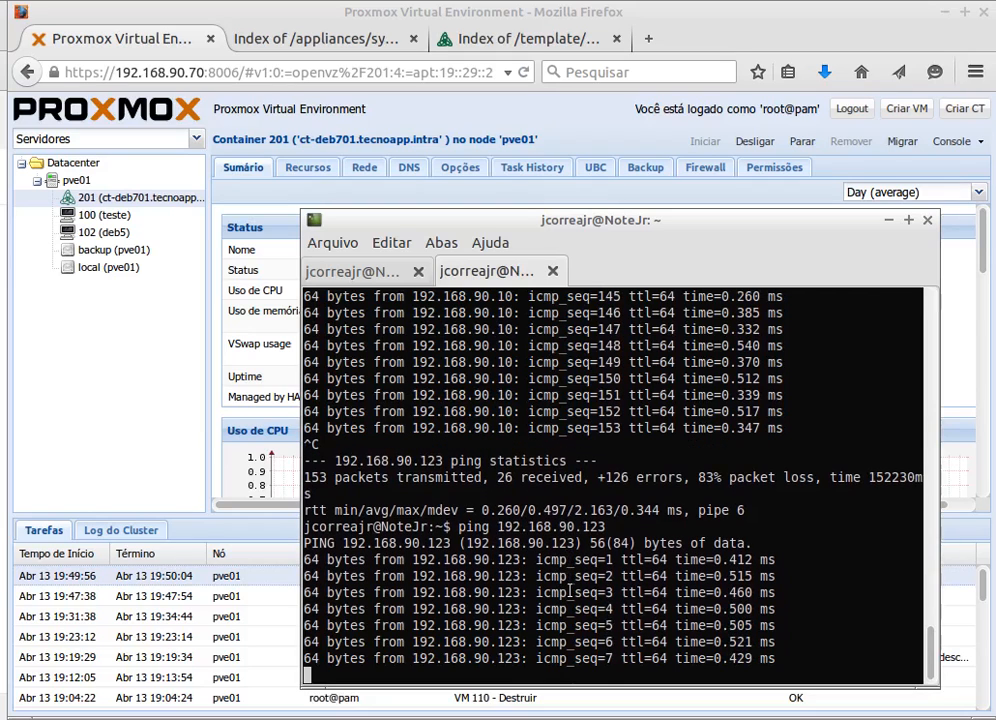
pyautogui.hotkey('ctrl', 'c')
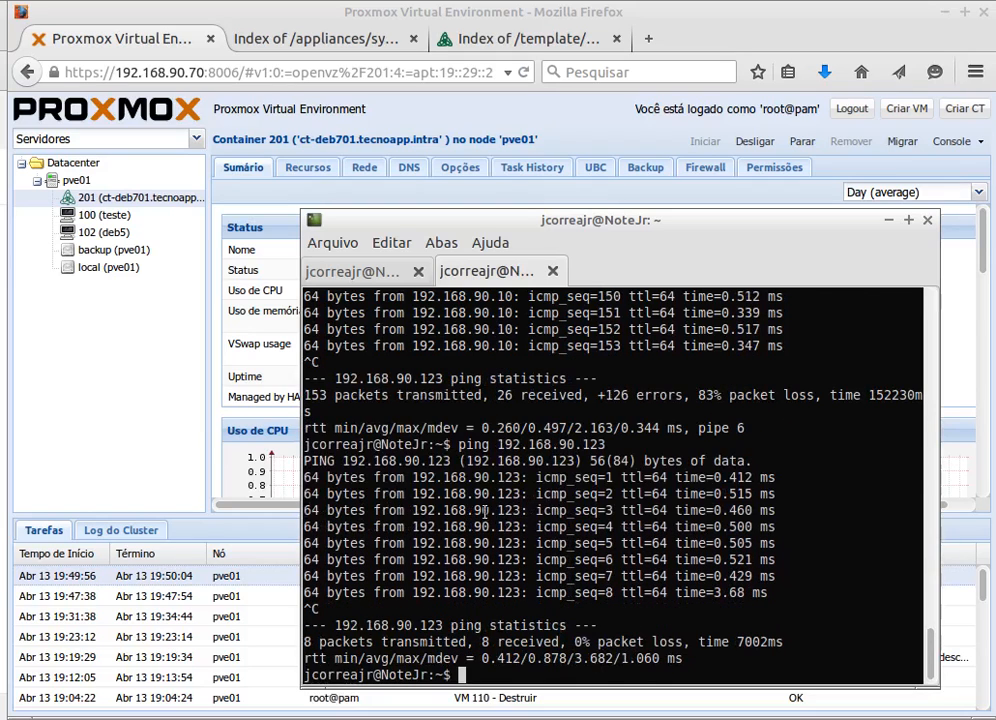
pyautogui.click(632, 8)
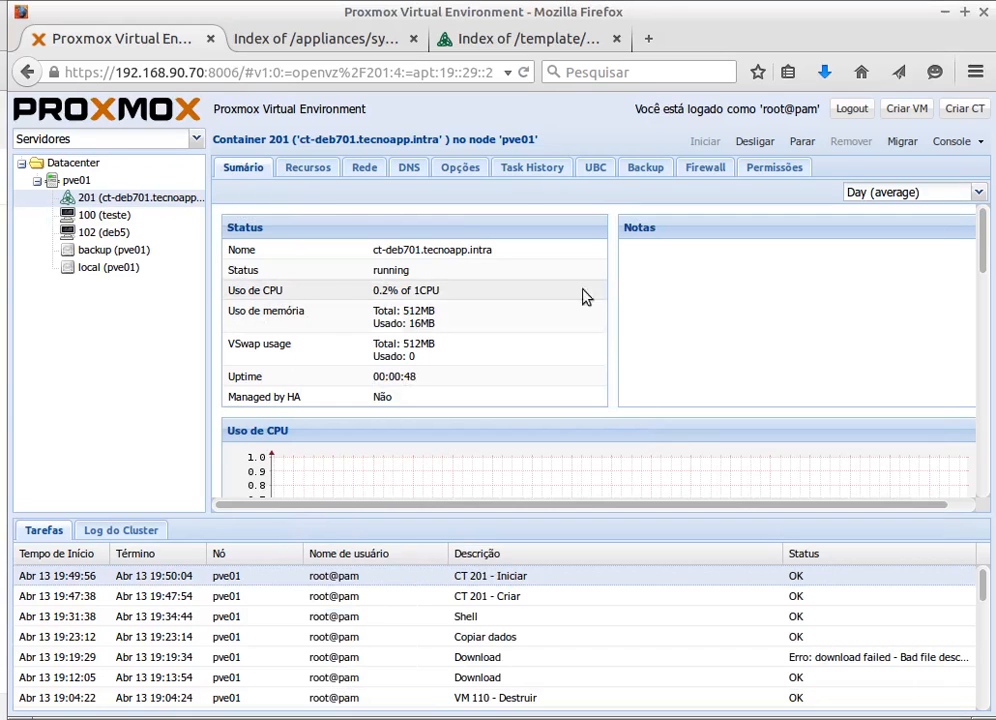
# - Open container 201's console and log in as root, retrying the login once
pyautogui.click(948, 142)
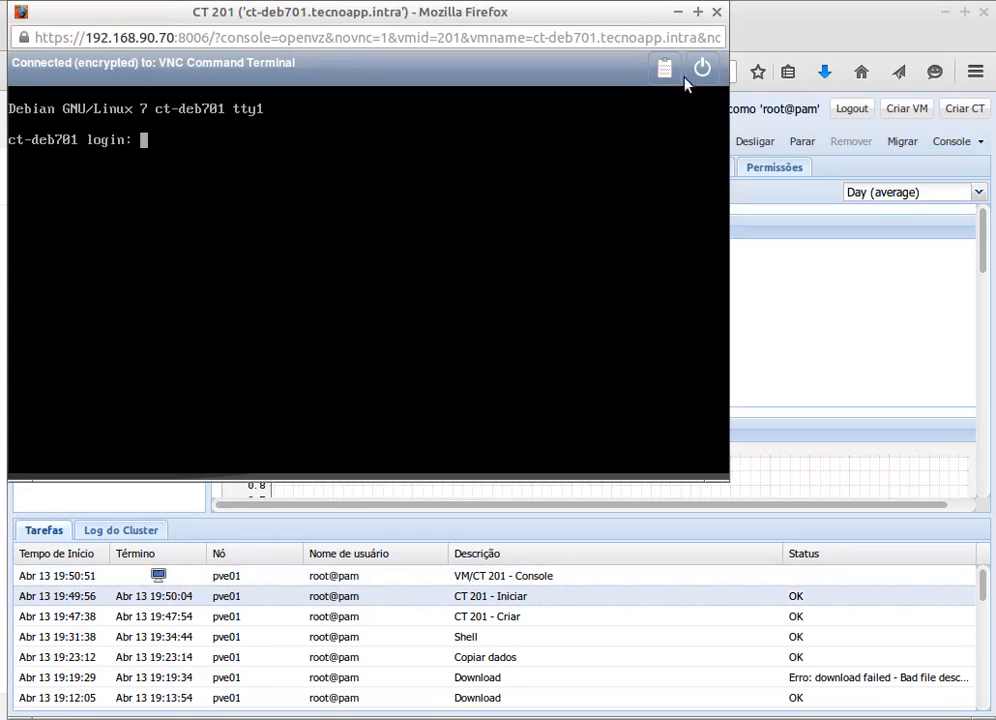
pyautogui.moveTo(496, 14); pyautogui.dragTo(646, 125)
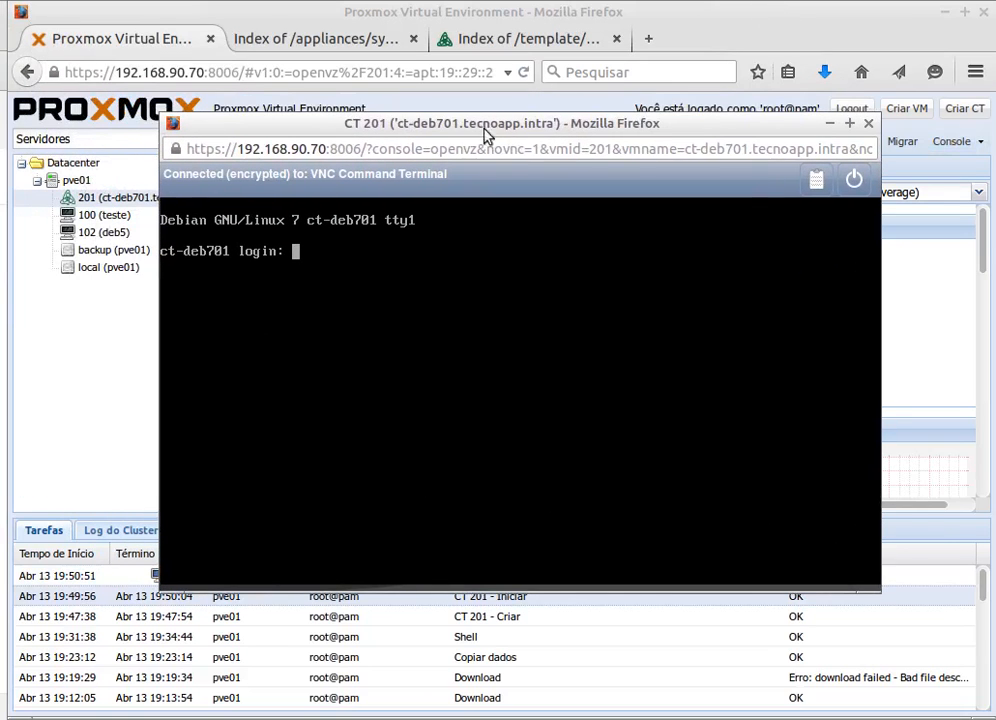
pyautogui.write('root')
pyautogui.press('Return')
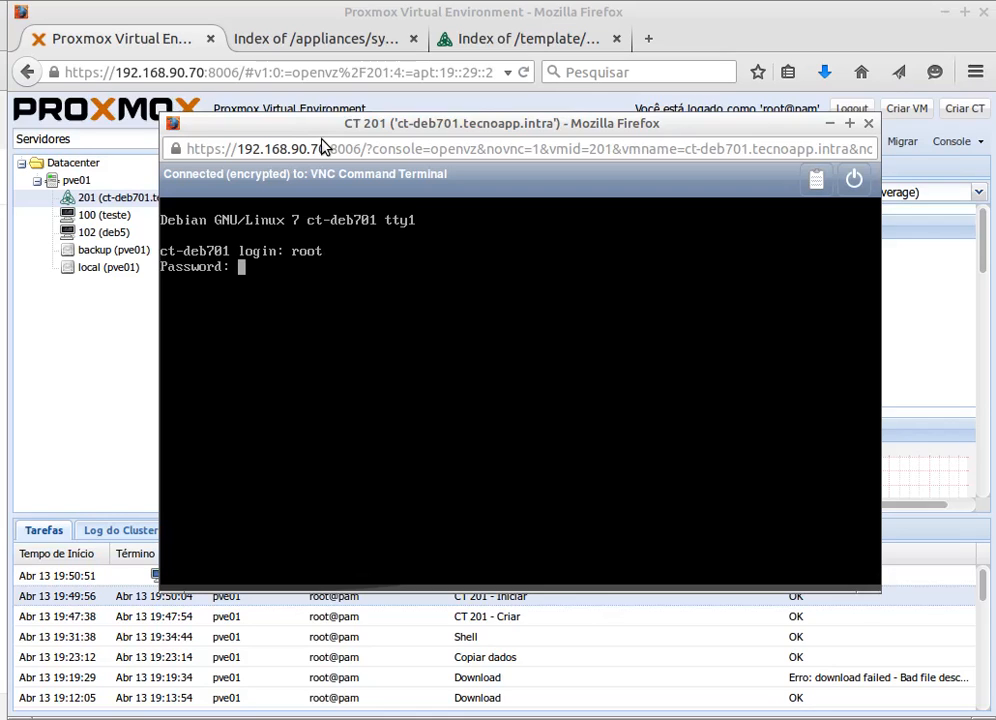
pyautogui.press('Return')
pyautogui.write('root')
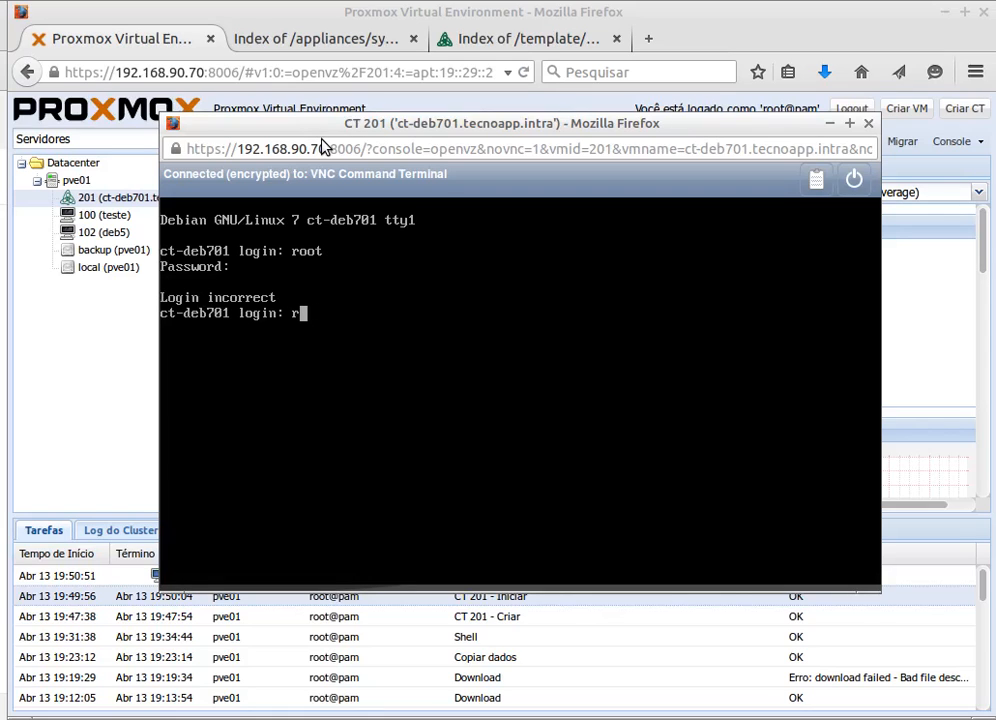
pyautogui.press('Return')
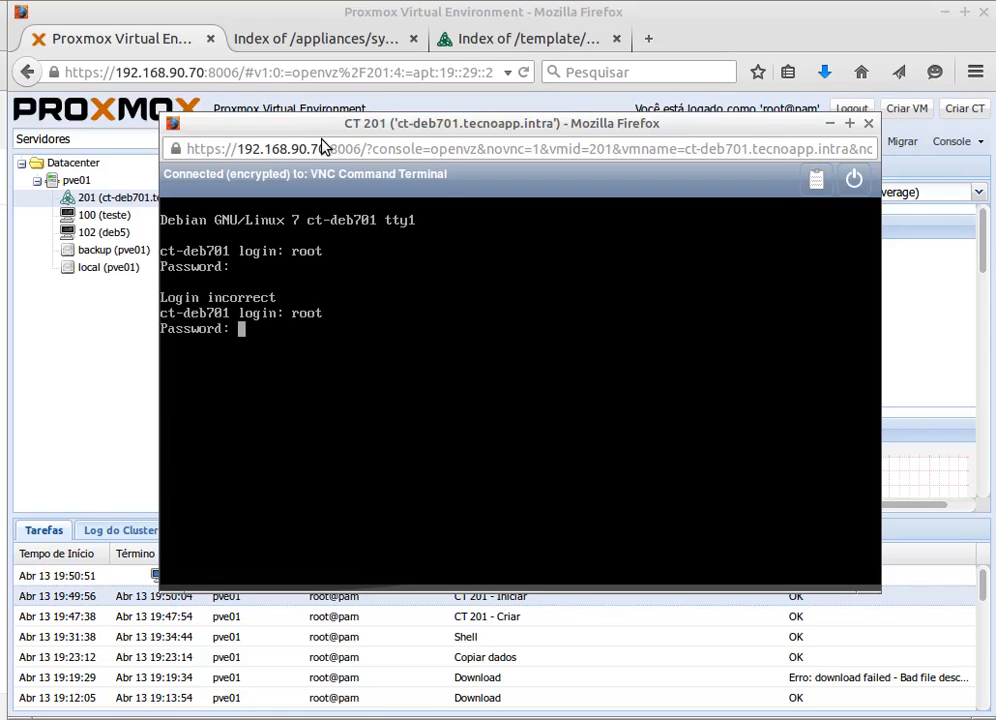
pyautogui.press('Return')
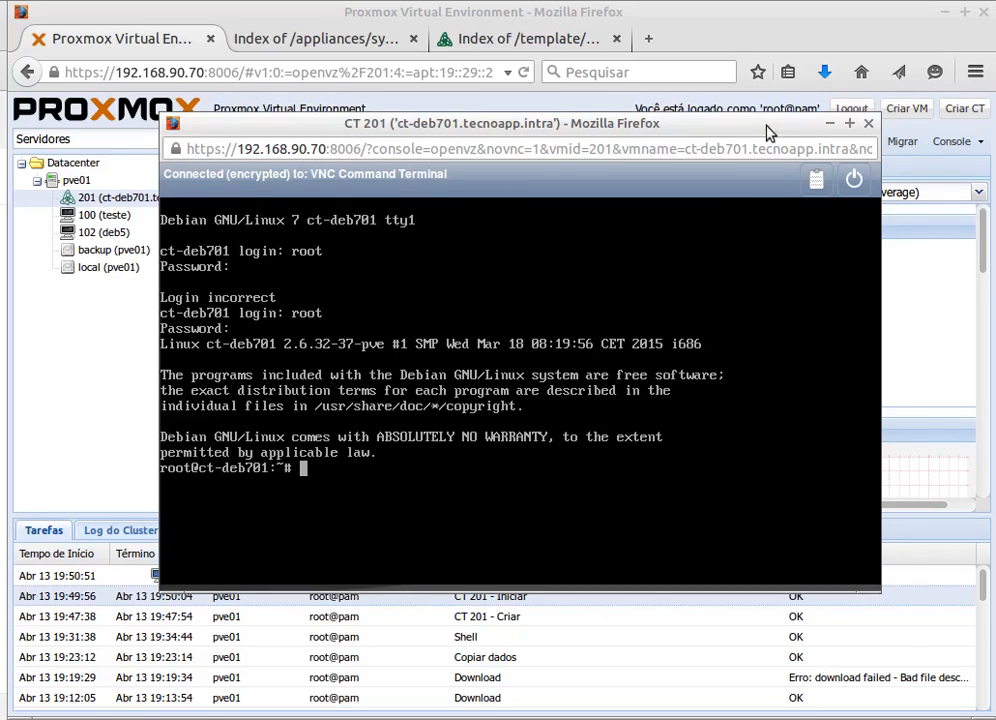
# - Move the console window aside and bring the main Proxmox page back to the front
pyautogui.moveTo(765, 128); pyautogui.dragTo(790, 200)
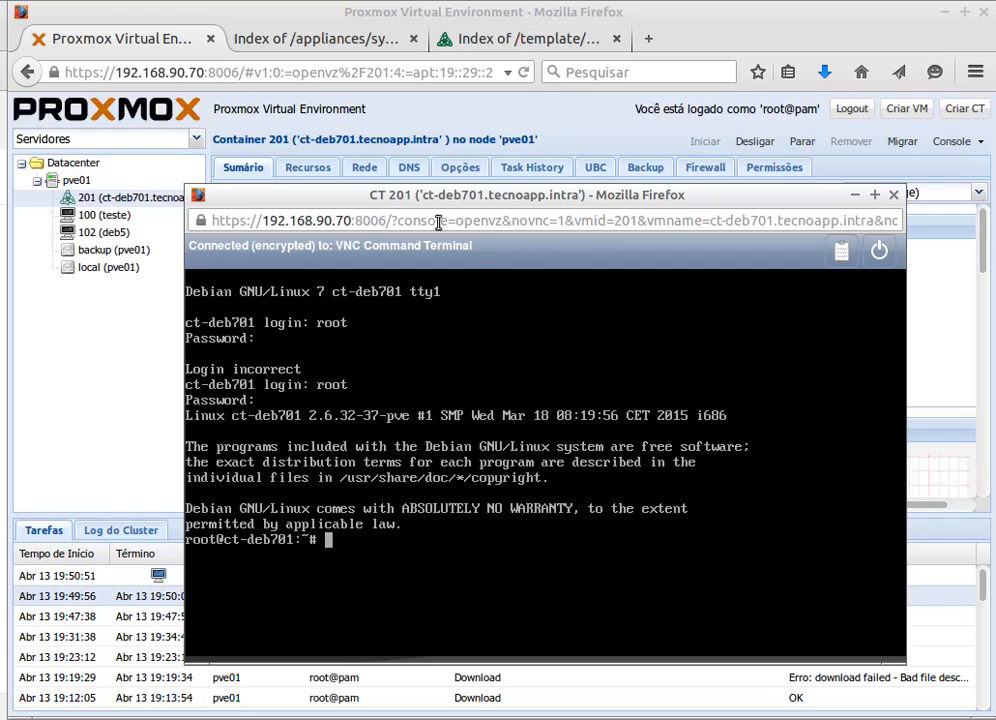
pyautogui.moveTo(585, 195); pyautogui.dragTo(630, 232)
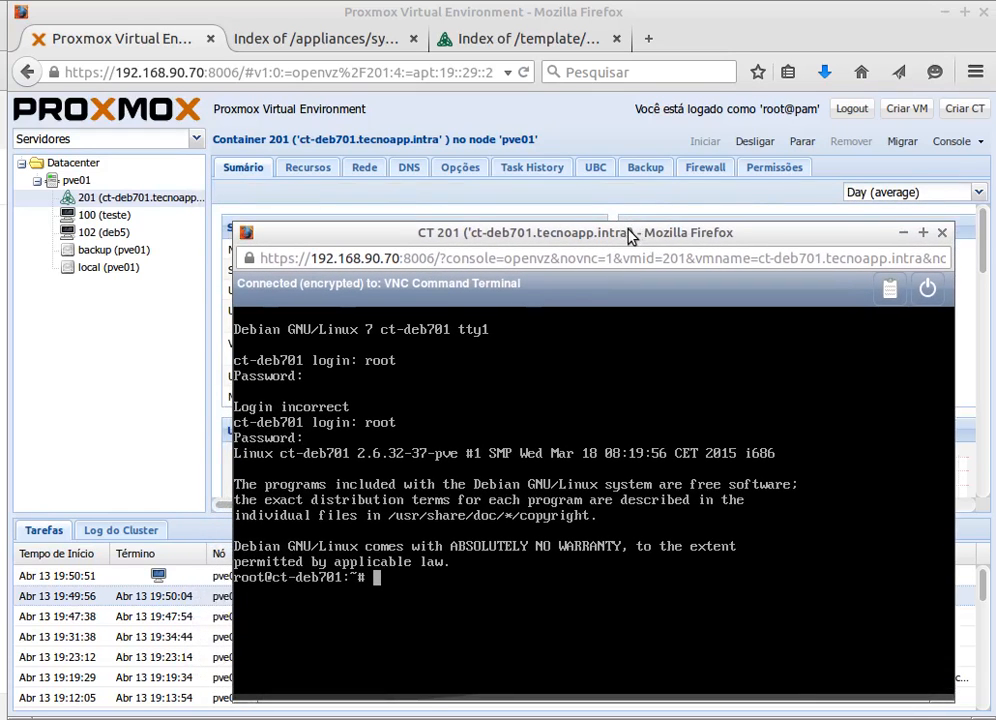
pyautogui.click(453, 95)
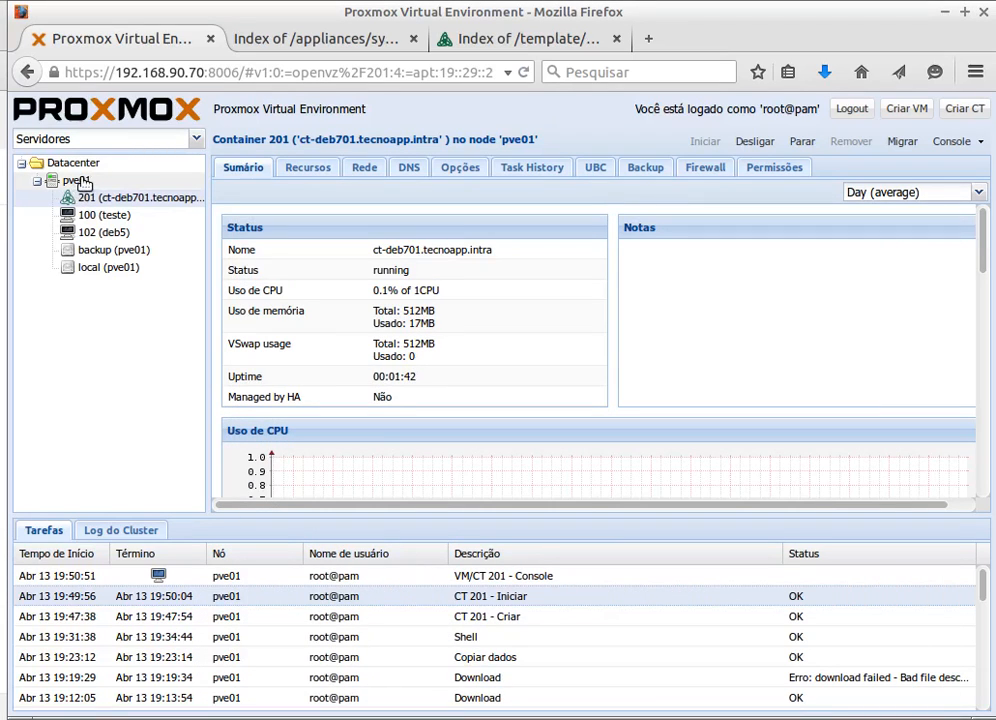
# - Run ifconfig in the CT 201 console to confirm venet0:0 at 192.168.90.123, then close it
pyautogui.click(85, 182)
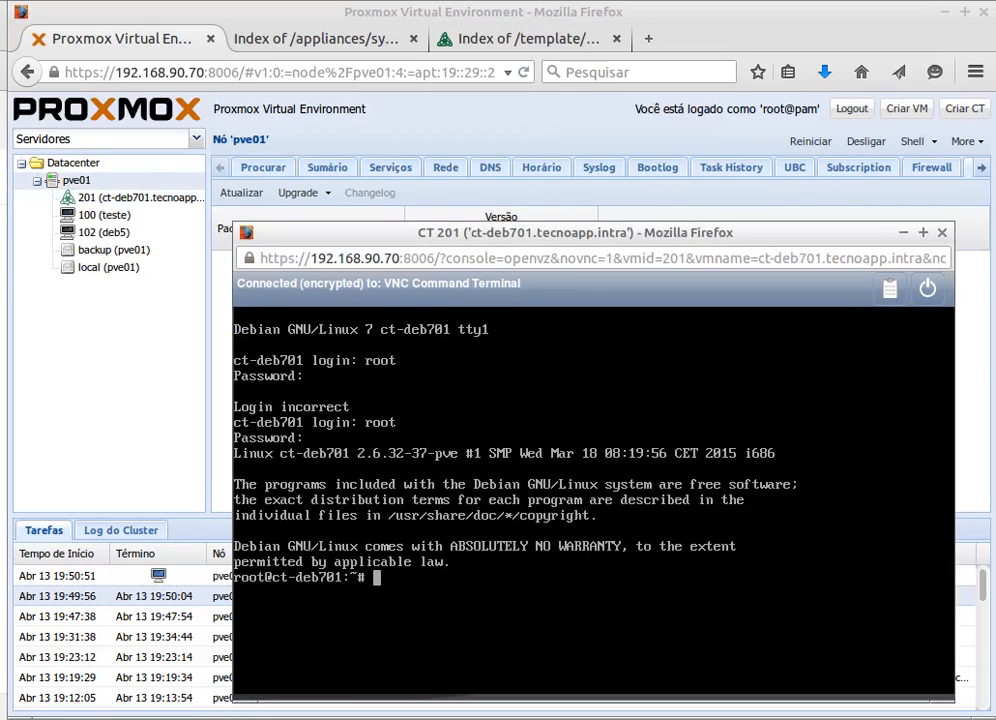
pyautogui.write('ifconfig')
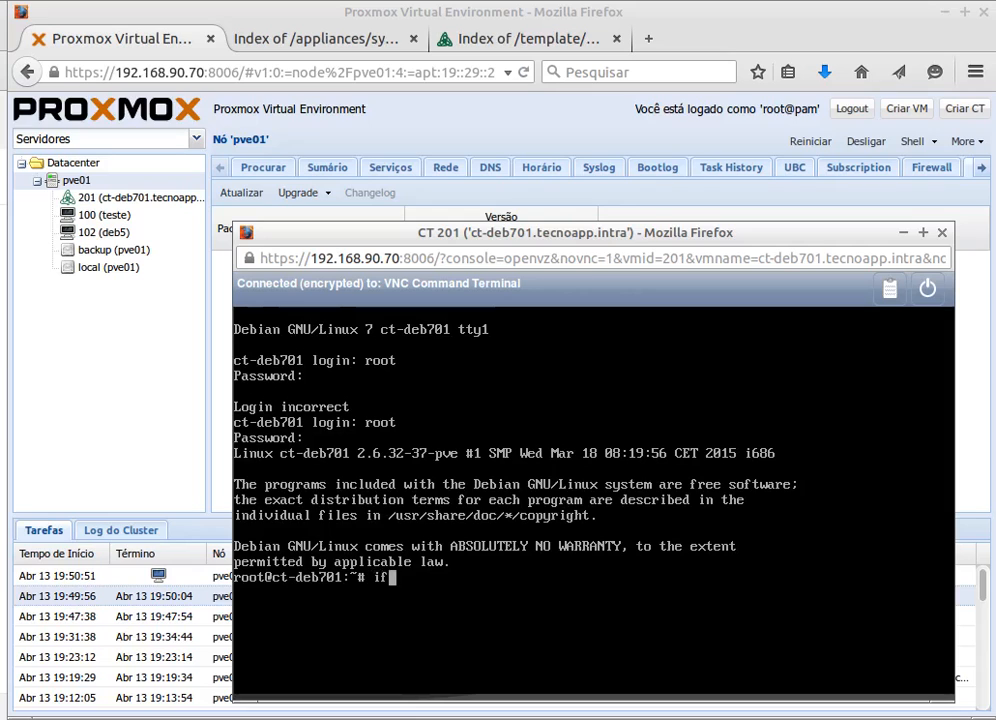
pyautogui.press('Return')
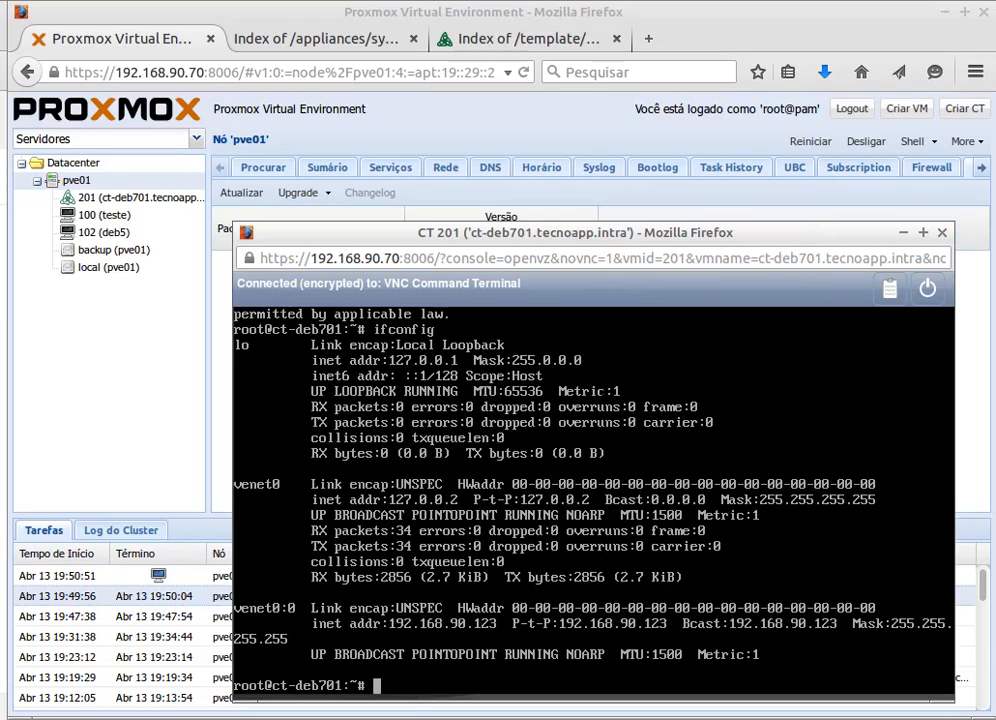
pyautogui.click(903, 232)
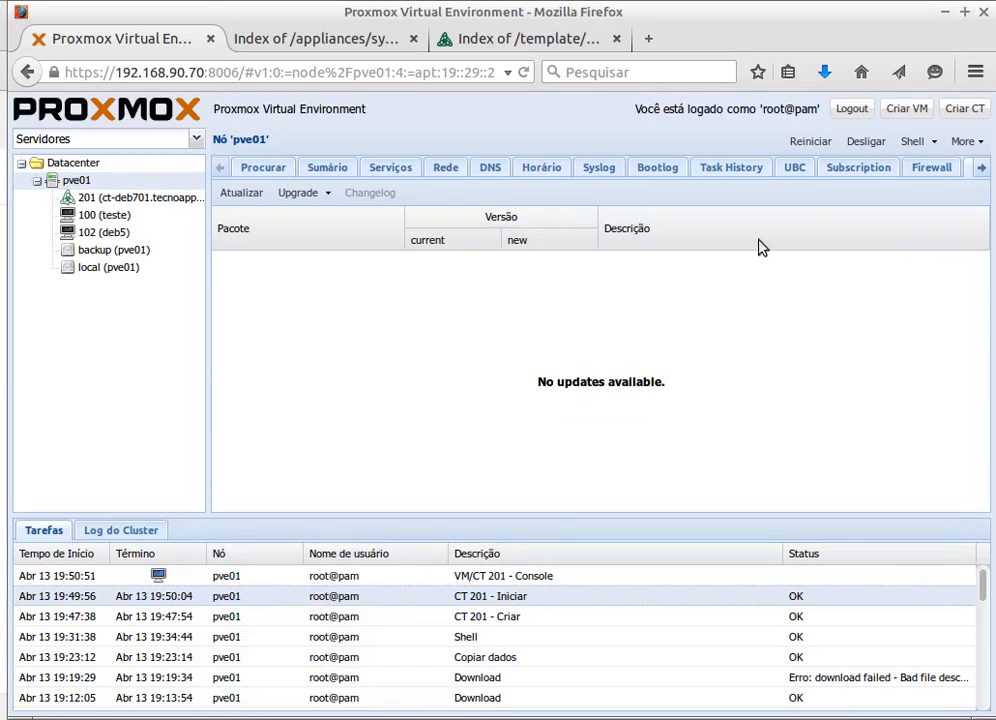
# - Open the pve01 node shell and browse into /var/lib/vz, listing each folder
pyautogui.click(903, 146)
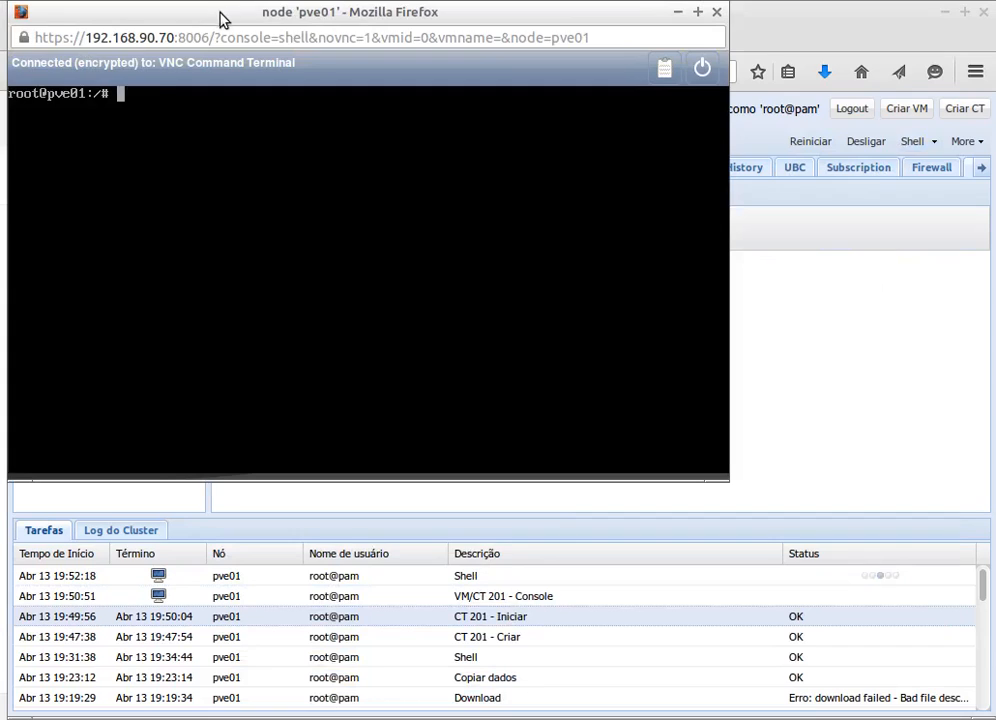
pyautogui.moveTo(222, 15); pyautogui.dragTo(430, 216)
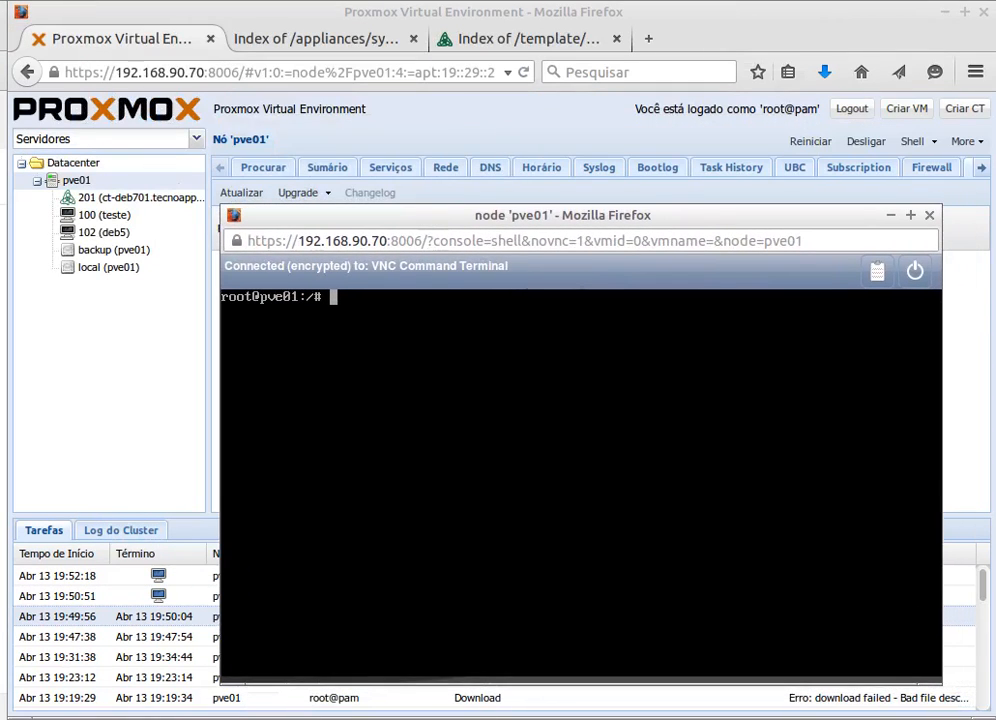
pyautogui.write('cd /var/lib/')
pyautogui.press('Return')
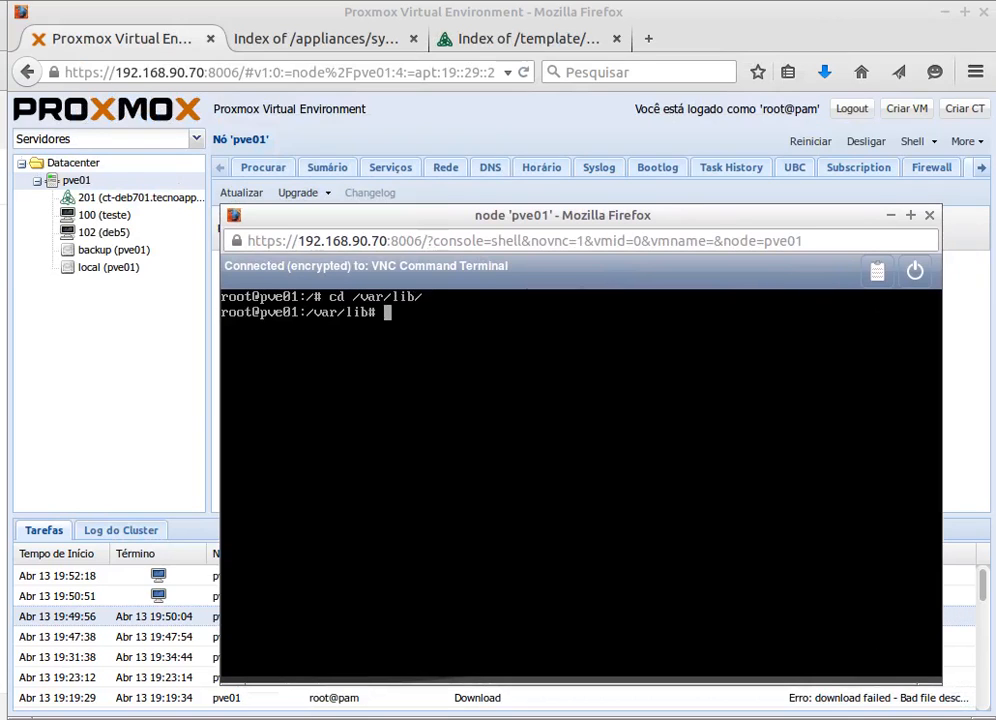
pyautogui.write('ls')
pyautogui.press('Return')
pyautogui.write('cd ')
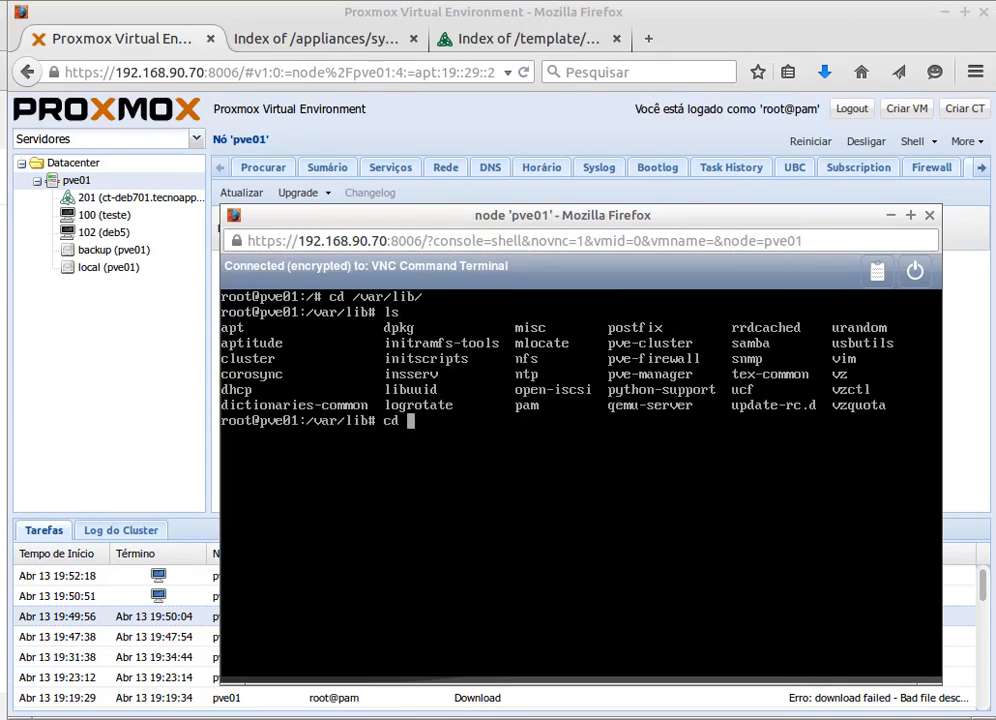
pyautogui.write('vz')
pyautogui.press('Return')
pyautogui.write('ls')
pyautogui.press('Return')
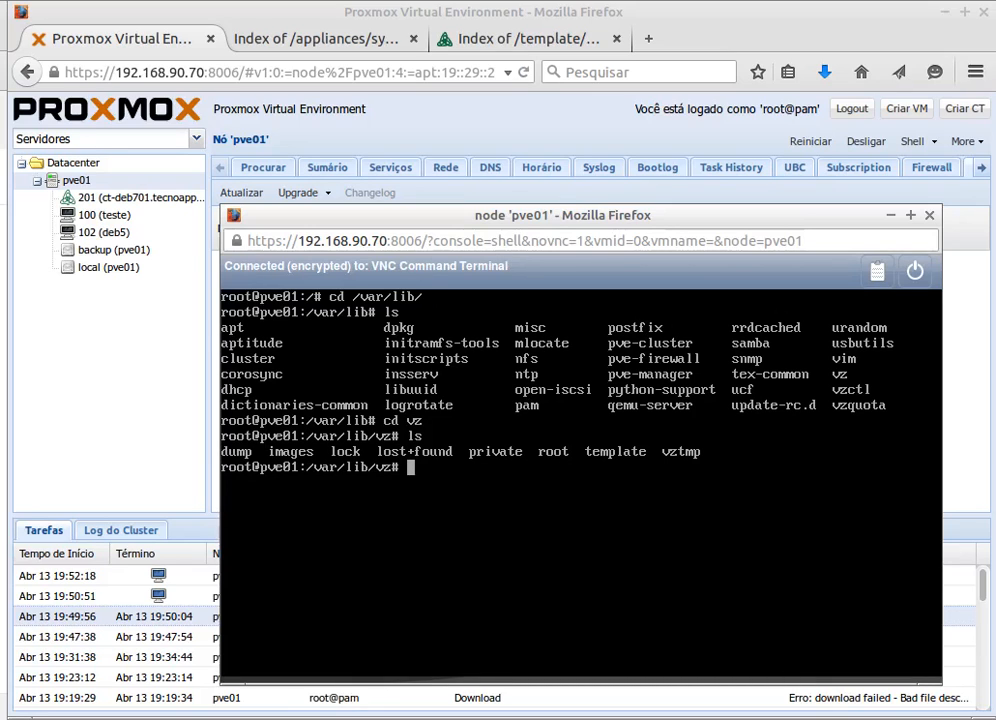
# - Enter /var/lib/vz/root and list the container folders, including a detailed ls -lsha listing
pyautogui.write('cd ')
pyautogui.write('root')
pyautogui.press('Return')
pyautogui.write('ls')
pyautogui.press('Return')
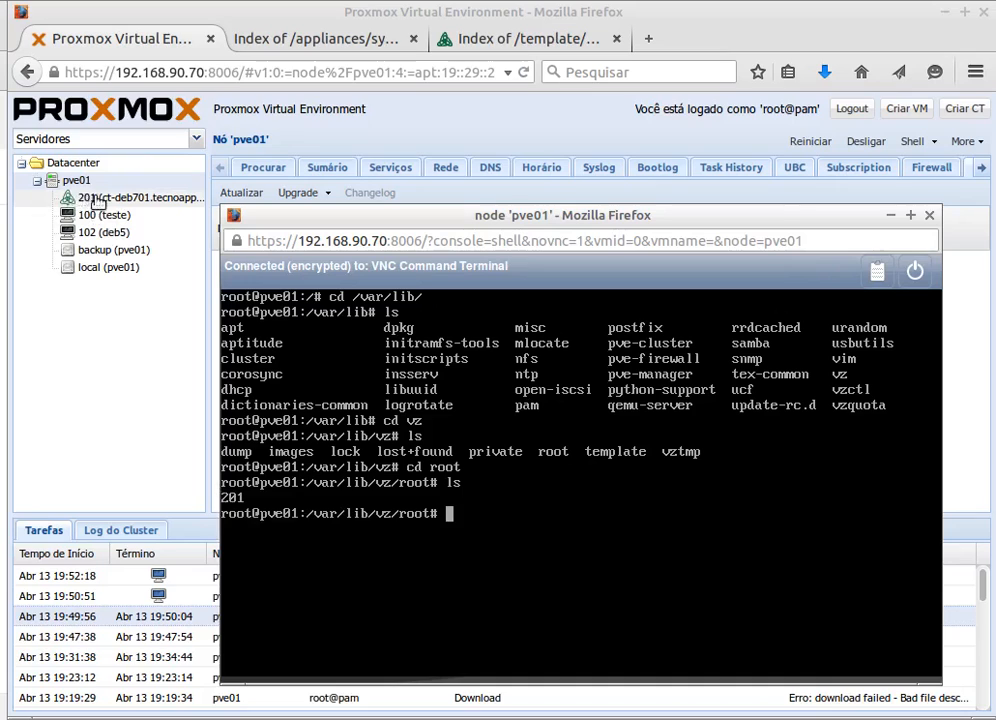
pyautogui.write('ls -lsha')
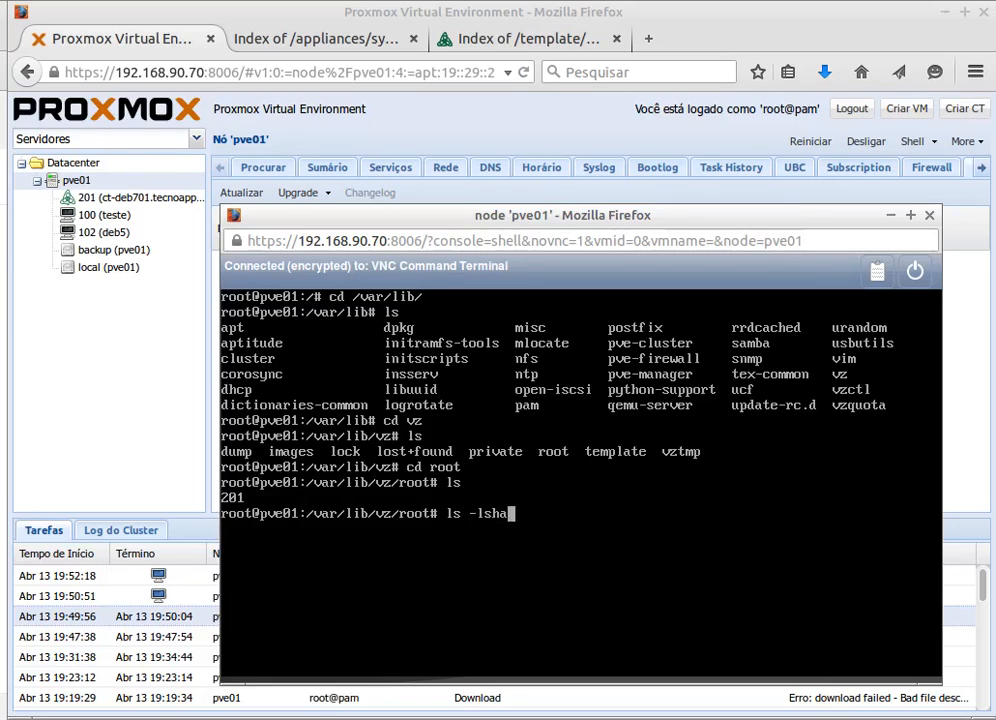
pyautogui.press('Return')
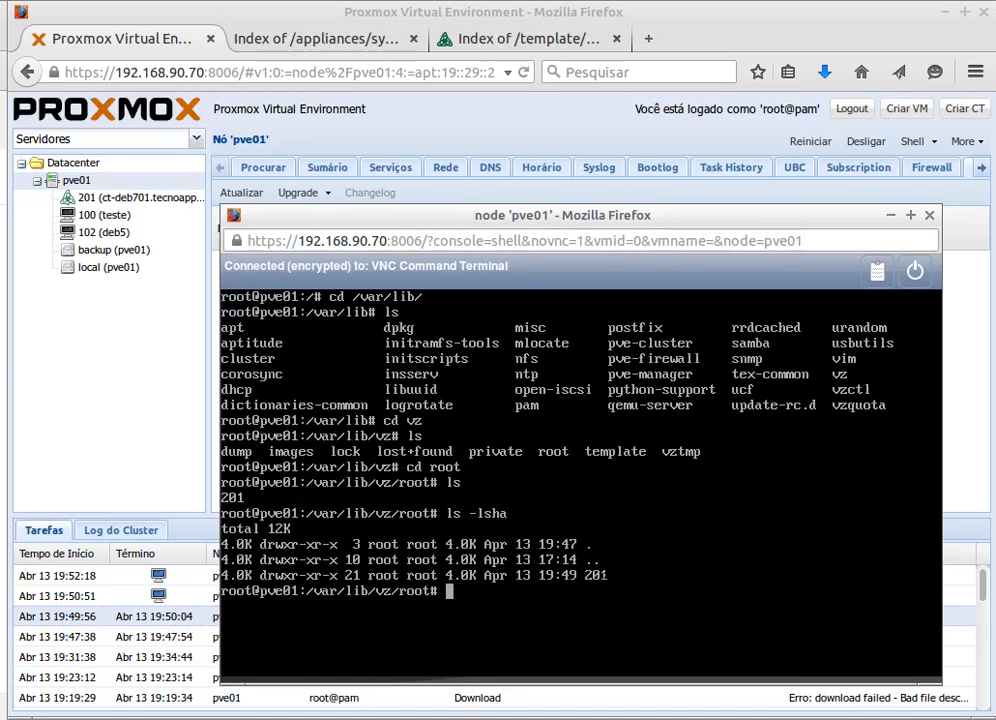
# - Go into container 201's root home folder (201/root), list it, and bring the CT 201 console forward
pyautogui.write('cd 201')
pyautogui.press('Return')
pyautogui.write('ls')
pyautogui.press('Return')
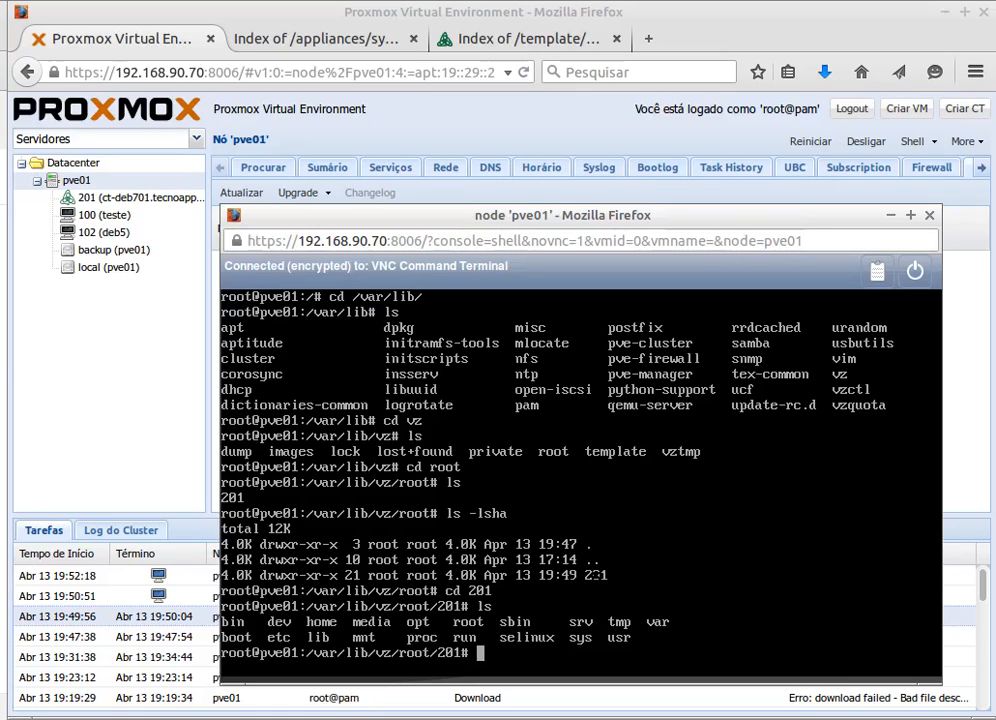
pyautogui.write('cd root')
pyautogui.press('Return')
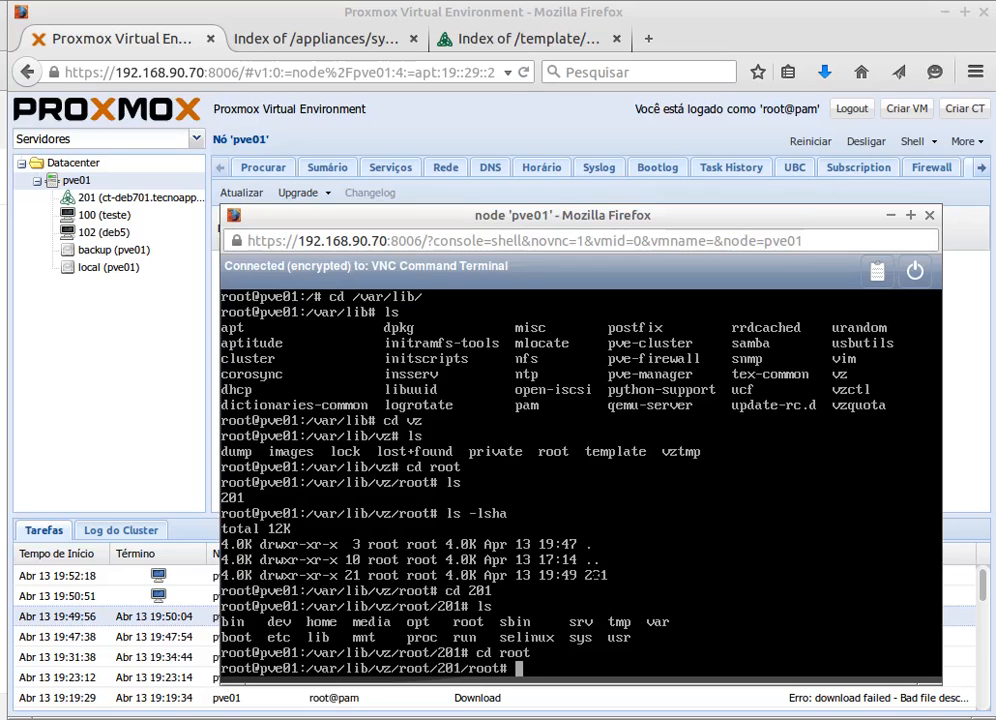
pyautogui.write('ls')
pyautogui.press('Return')
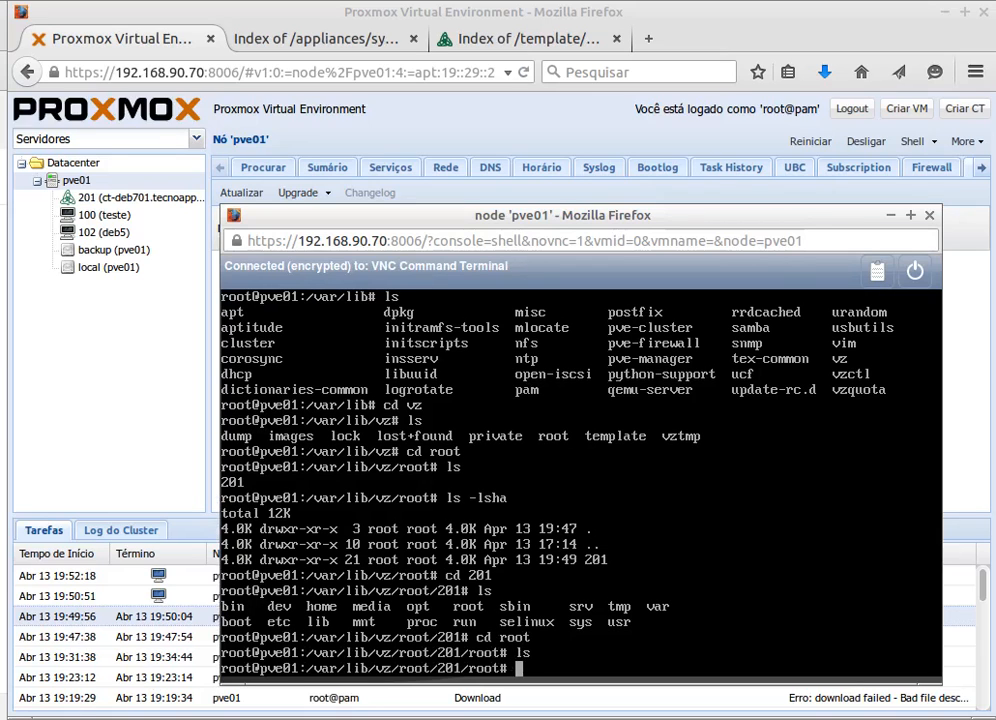
pyautogui.hotkey('alt', 'Tab')
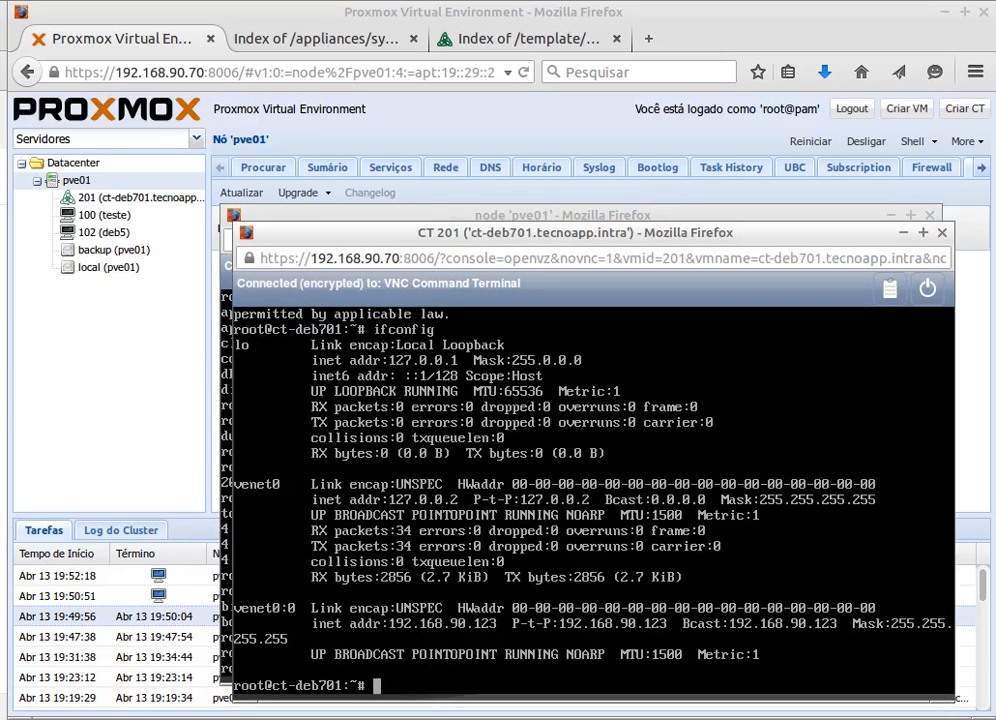
# - Create an empty file named teste with touch in the CT 201 console
pyautogui.moveTo(823, 238); pyautogui.dragTo(743, 199)
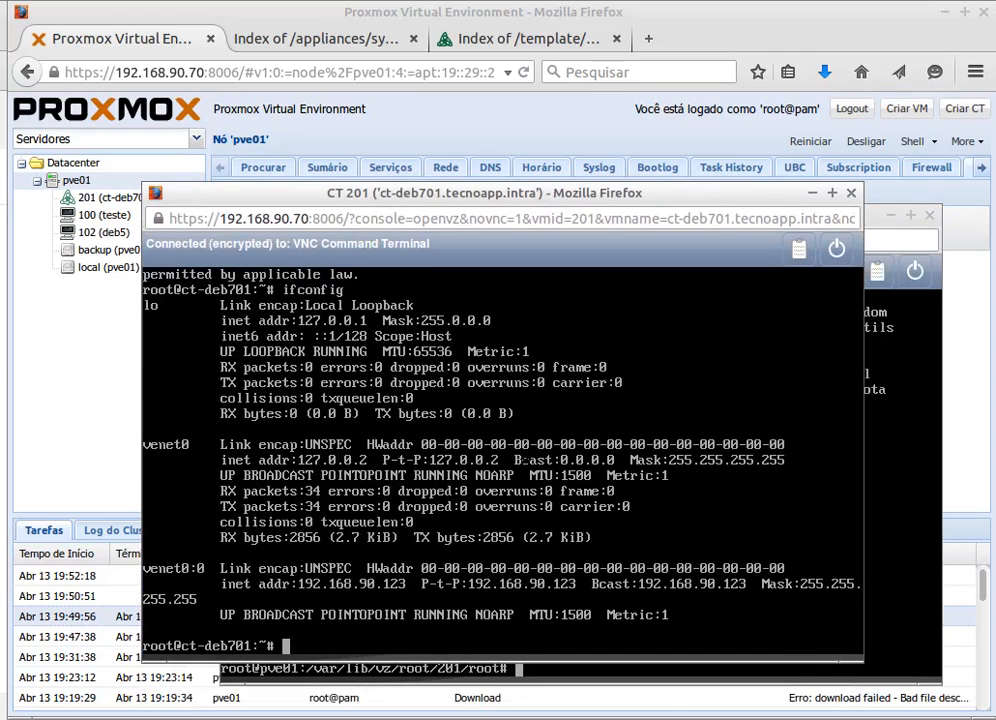
pyautogui.write('touch teste')
pyautogui.press('Return')
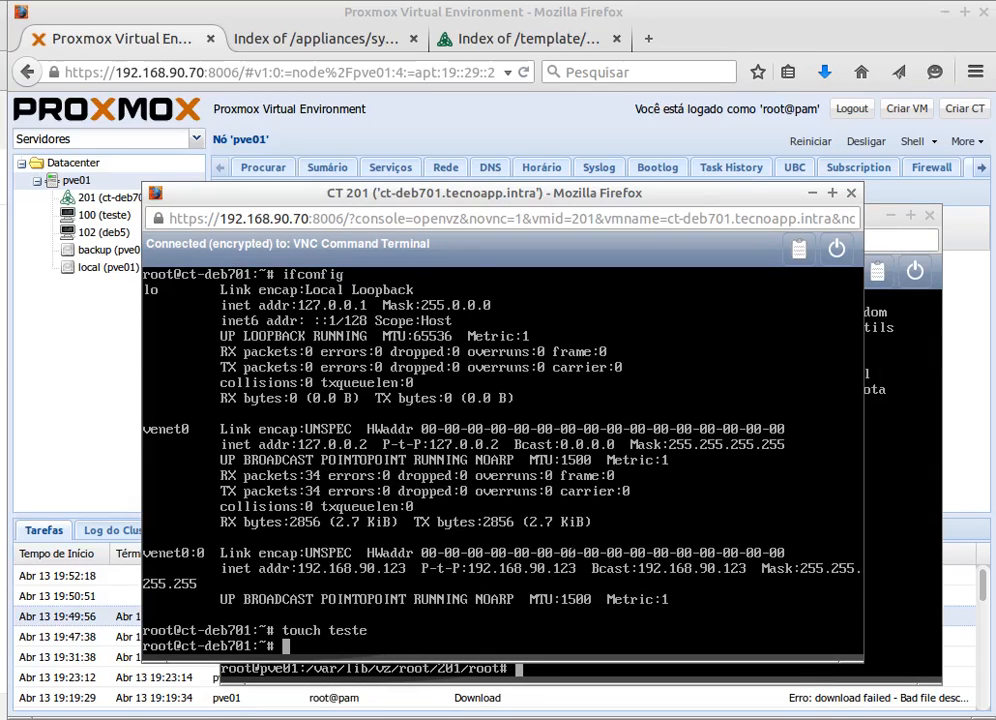
# - List container 201's root home from the host shell to confirm teste appears
pyautogui.moveTo(483, 200); pyautogui.dragTo(397, 53)
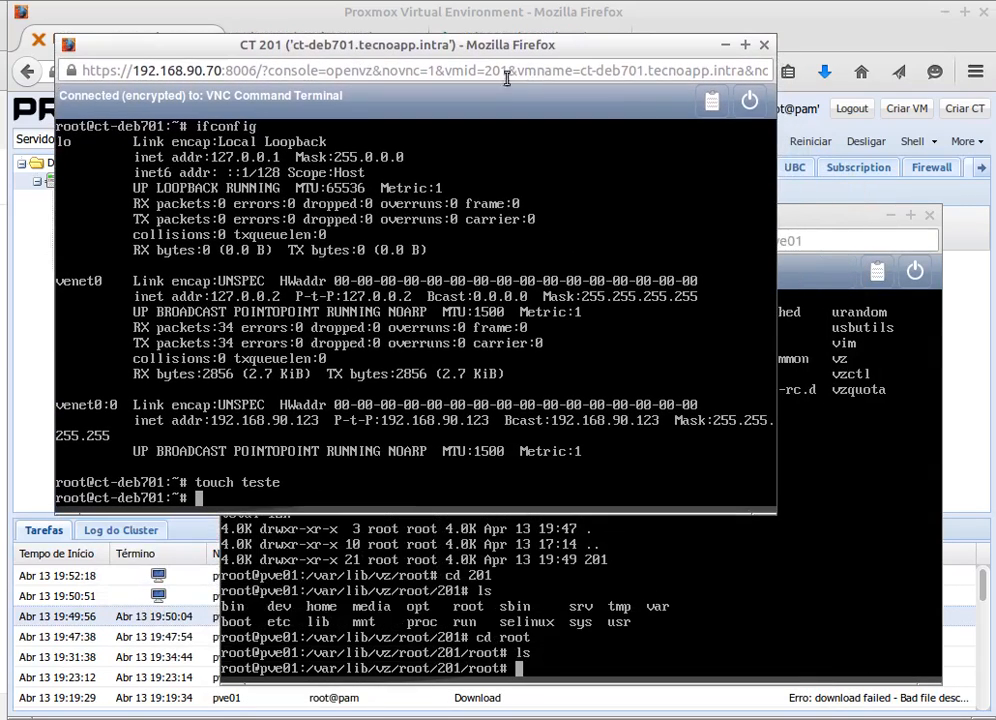
pyautogui.click(814, 218)
pyautogui.write('ls')
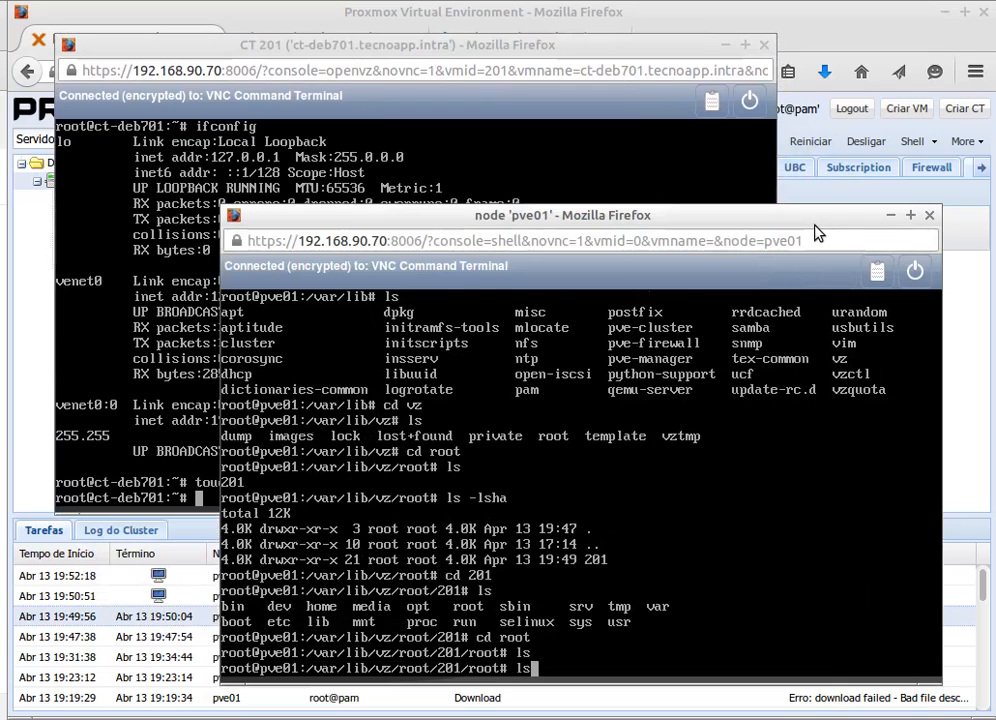
pyautogui.press('Return')
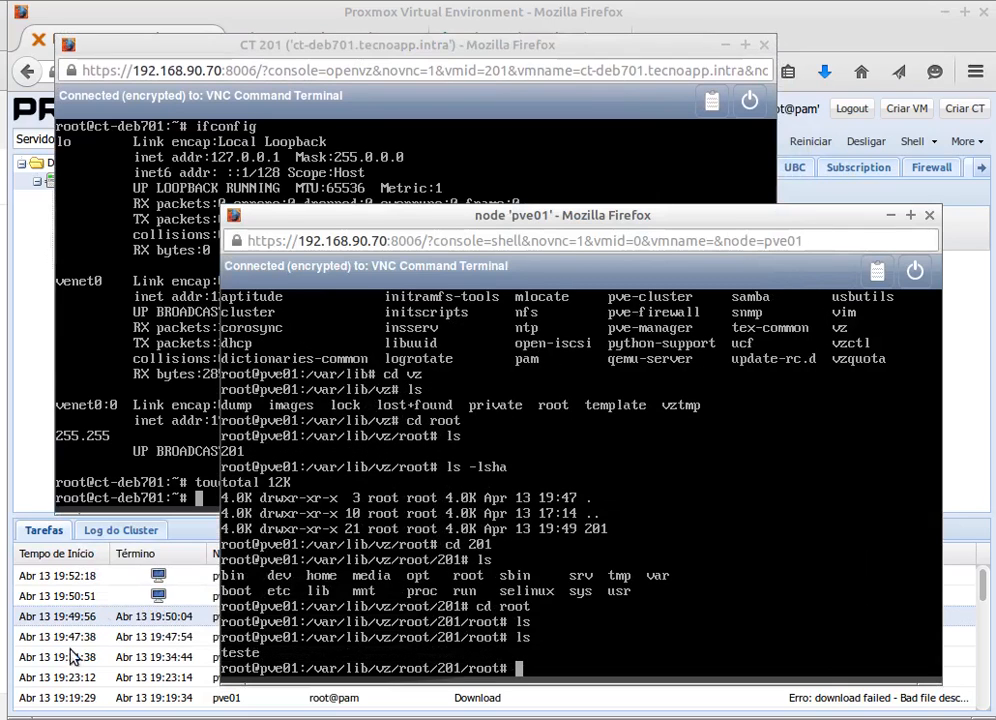
pyautogui.click(226, 52)
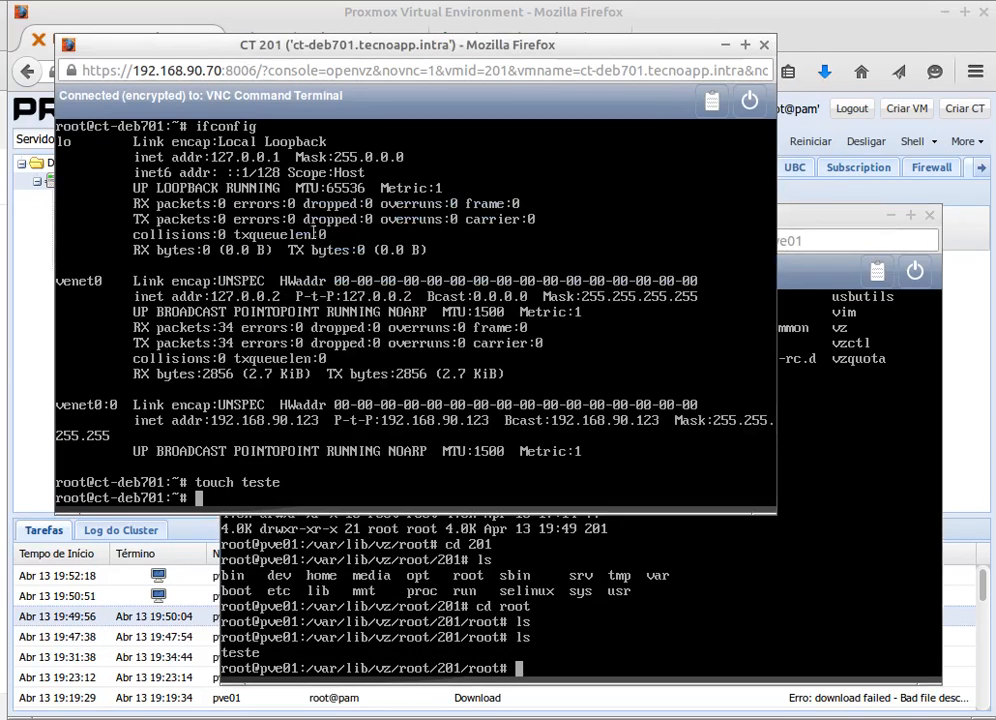
pyautogui.click(810, 256)
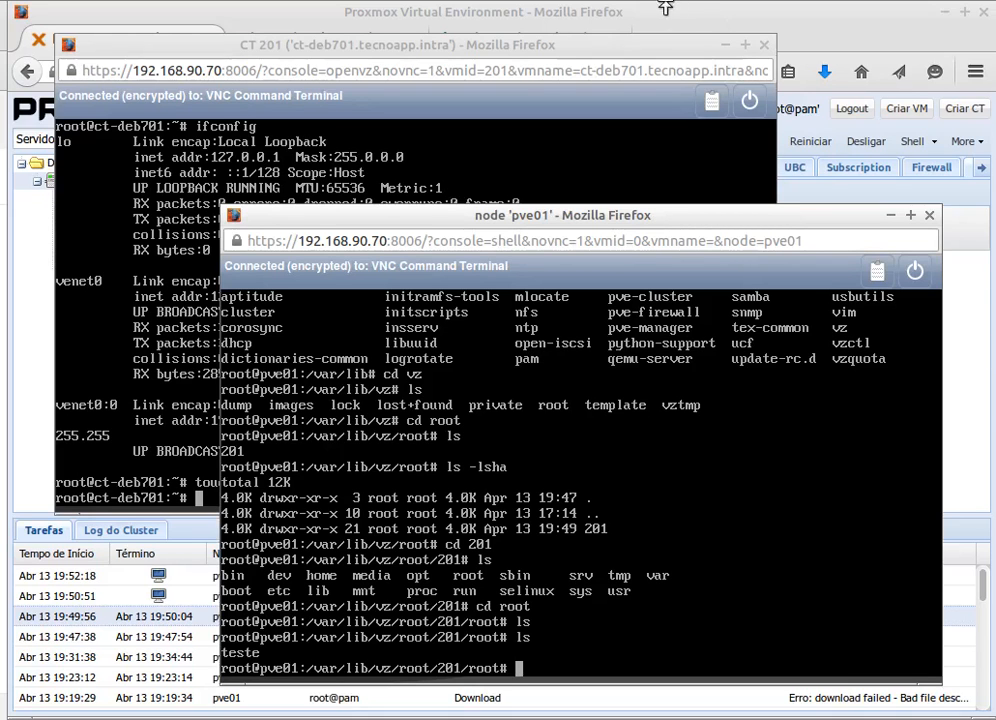
pyautogui.moveTo(591, 44); pyautogui.dragTo(602, 144)
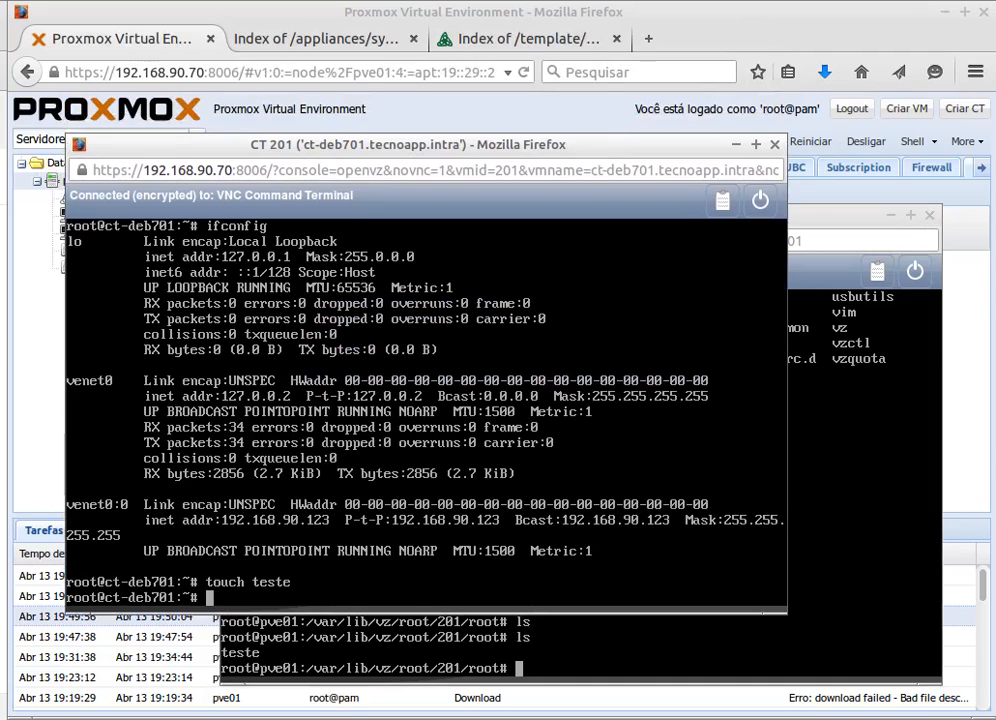
pyautogui.click(828, 215)
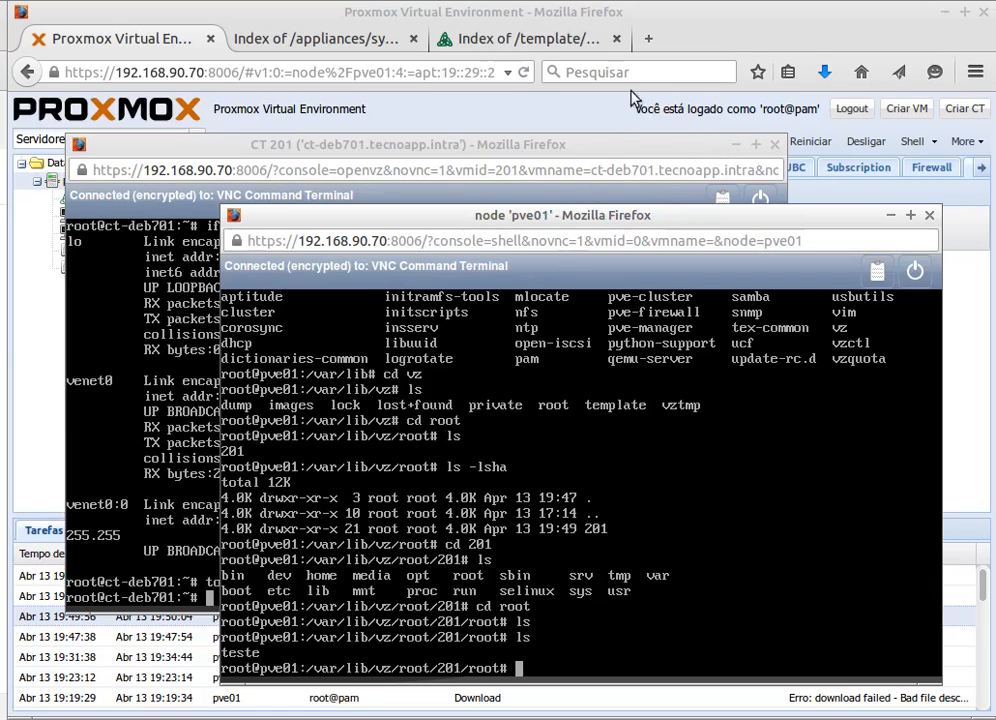
# - Return to the main Proxmox window and start a new container wizard on node pve01
pyautogui.click(675, 20)
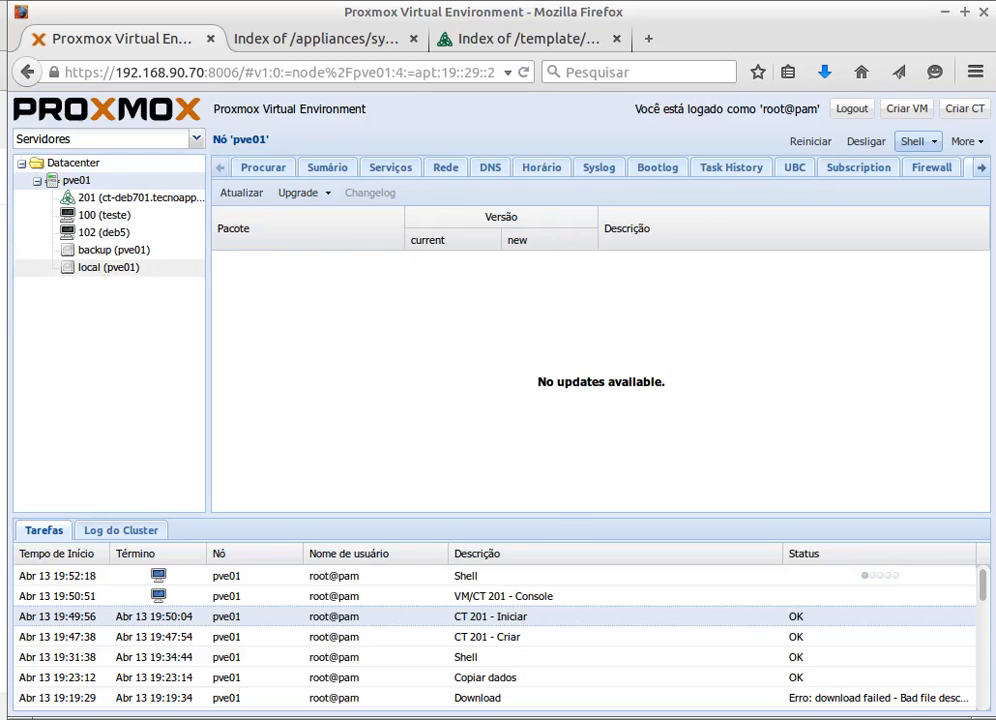
pyautogui.click(108, 267)
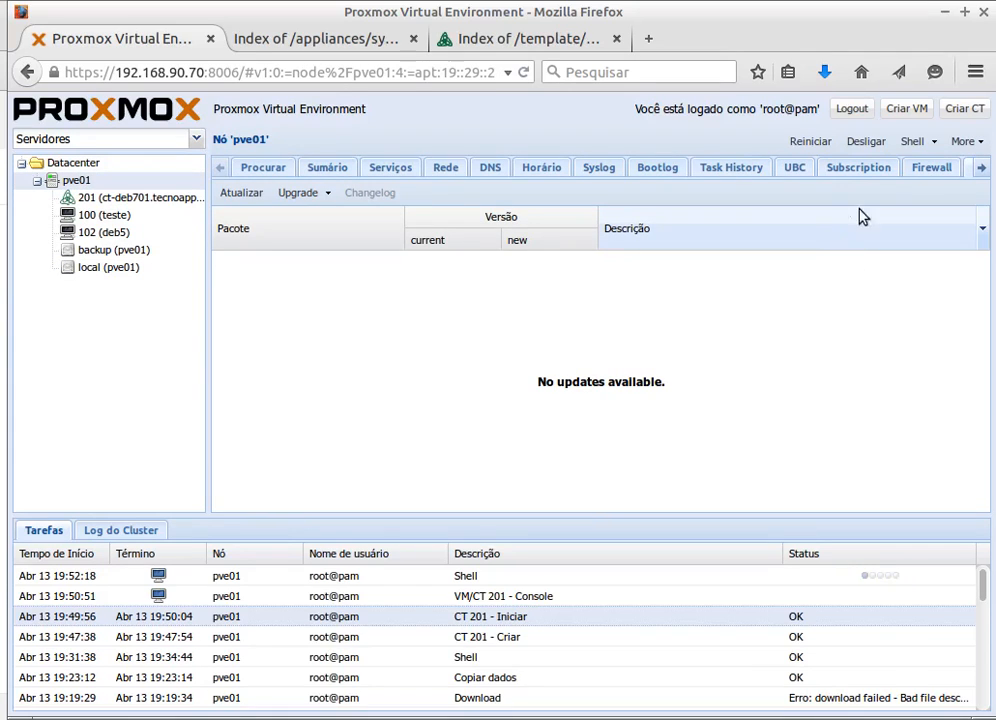
pyautogui.click(963, 108)
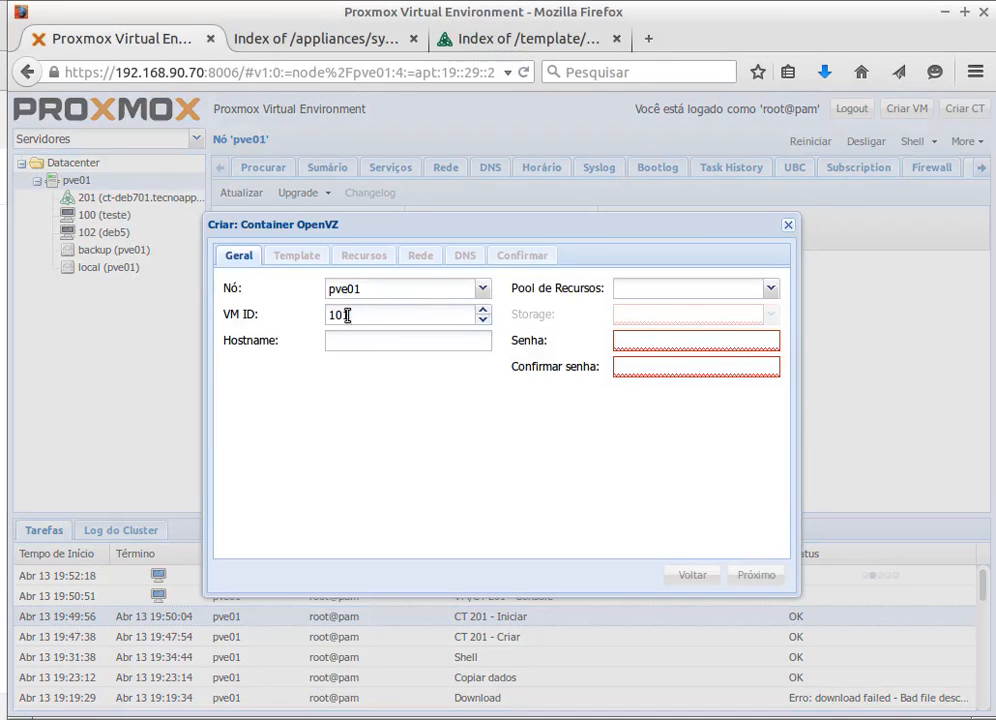
# - Set VM ID 202, hostname ct-wiki and a root password in the wizard's general step
pyautogui.moveTo(362, 313); pyautogui.dragTo(305, 312)
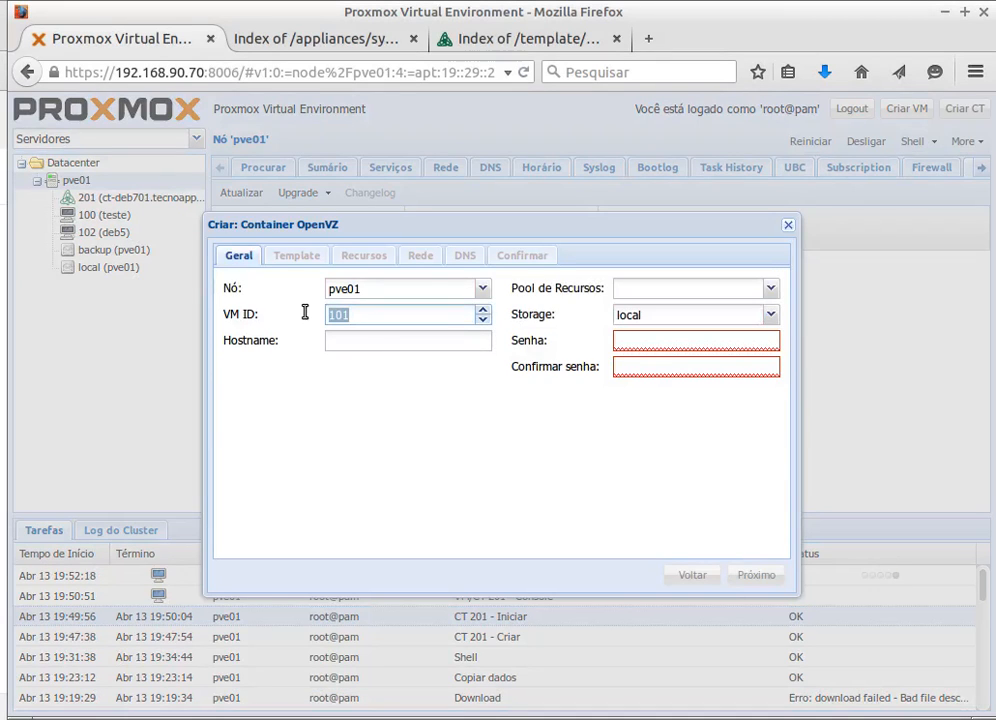
pyautogui.write('202')
pyautogui.click(345, 345)
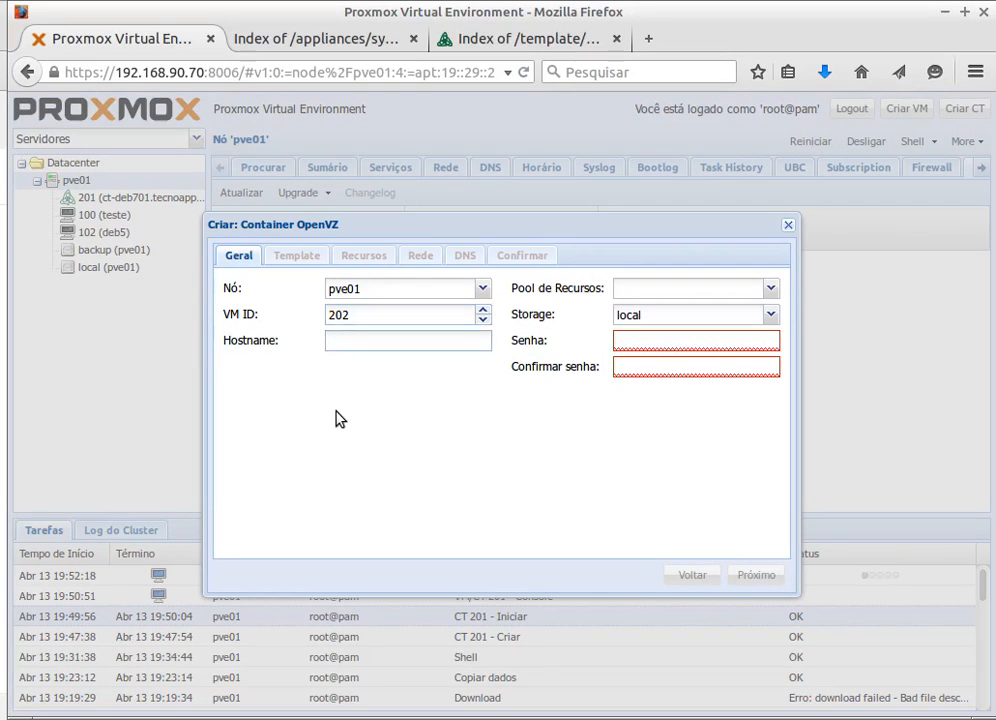
pyautogui.write('ct-wiki')
pyautogui.click(694, 342)
pyautogui.write('******')
pyautogui.press('Tab')
pyautogui.write('******')
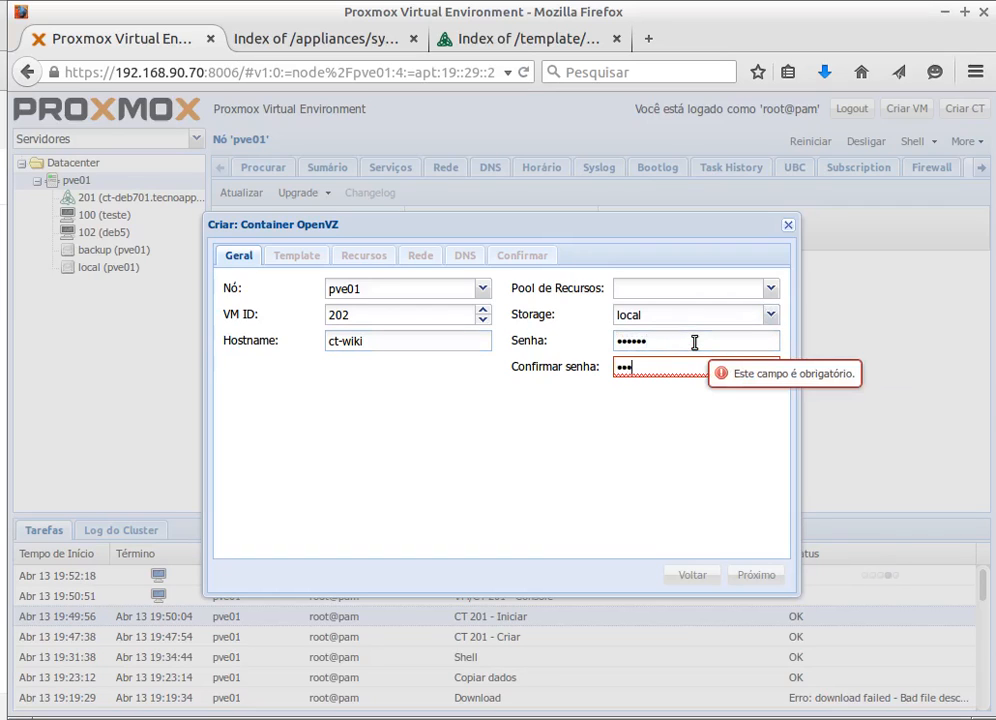
# - Choose local storage and the Debian 6 MediaWiki template
pyautogui.click(289, 259)
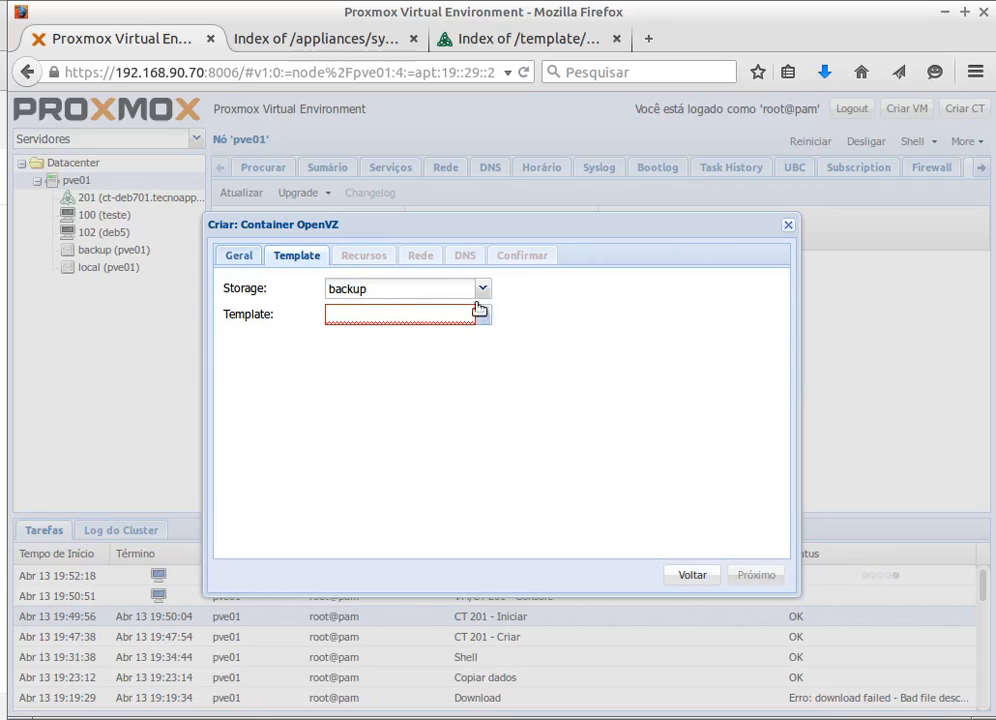
pyautogui.click(425, 292)
pyautogui.click(346, 353)
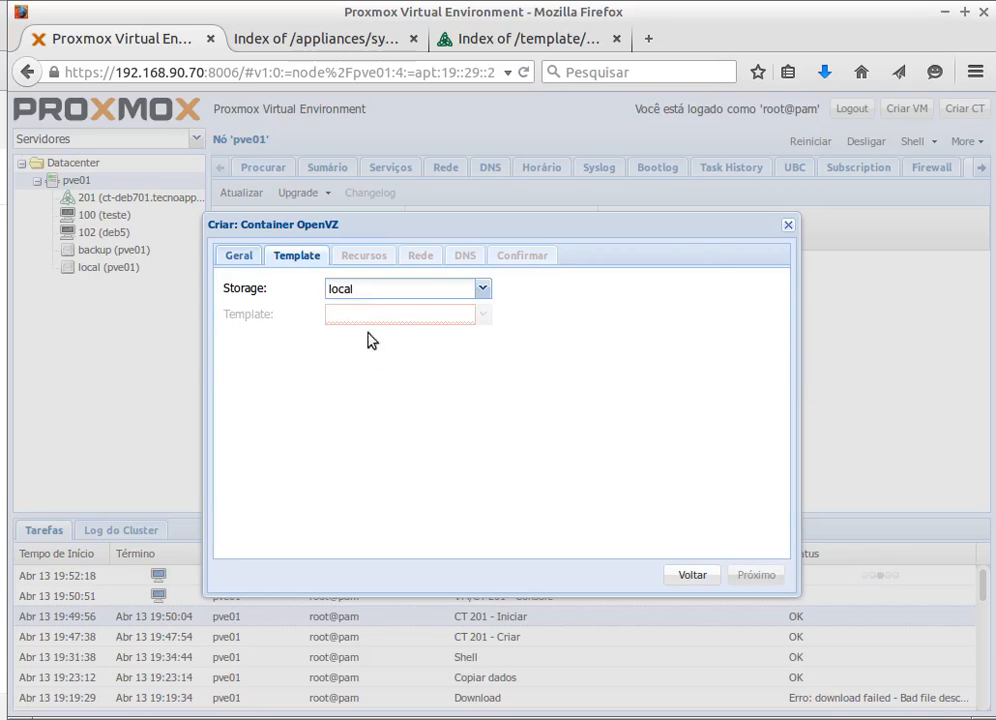
pyautogui.click(482, 316)
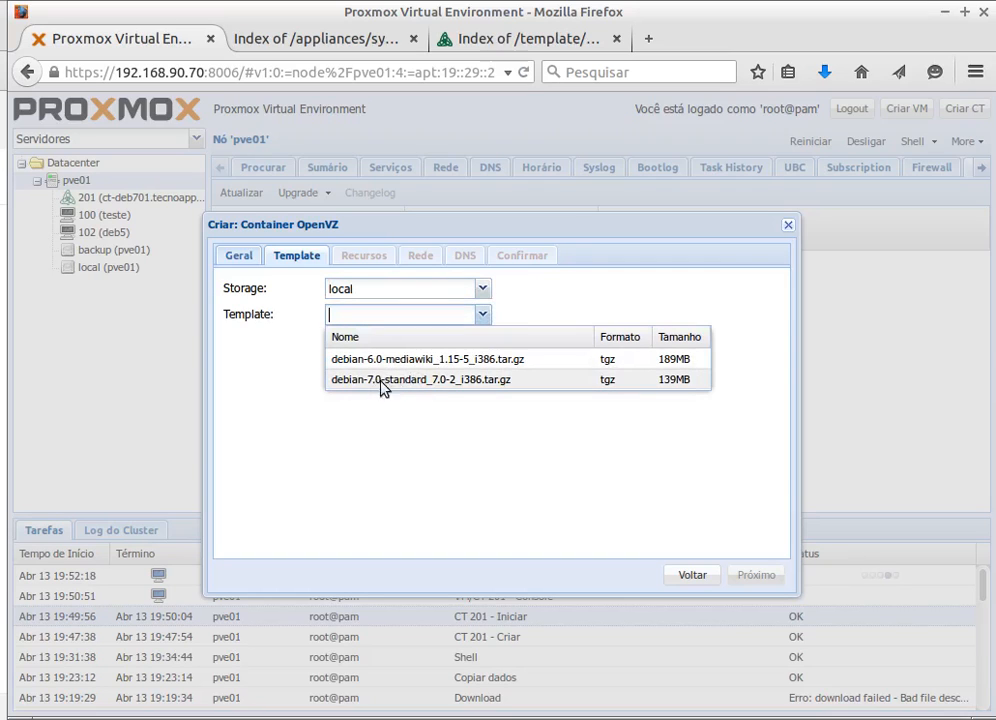
pyautogui.click(398, 360)
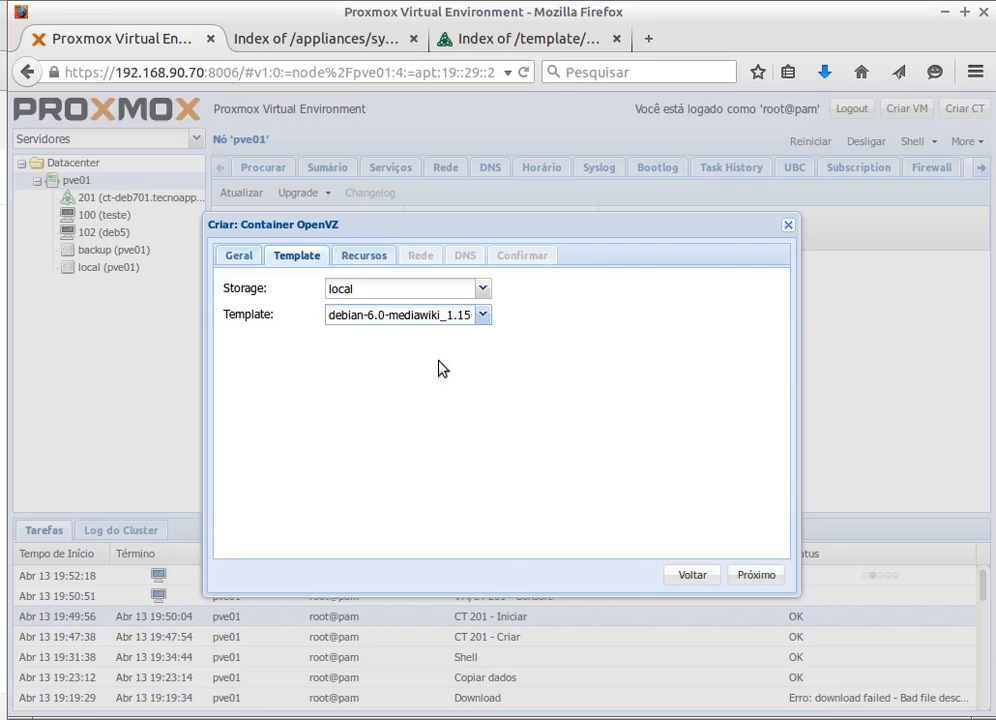
# - Enter 192.168.90.124 as the container's IP address in the network step
pyautogui.click(370, 266)
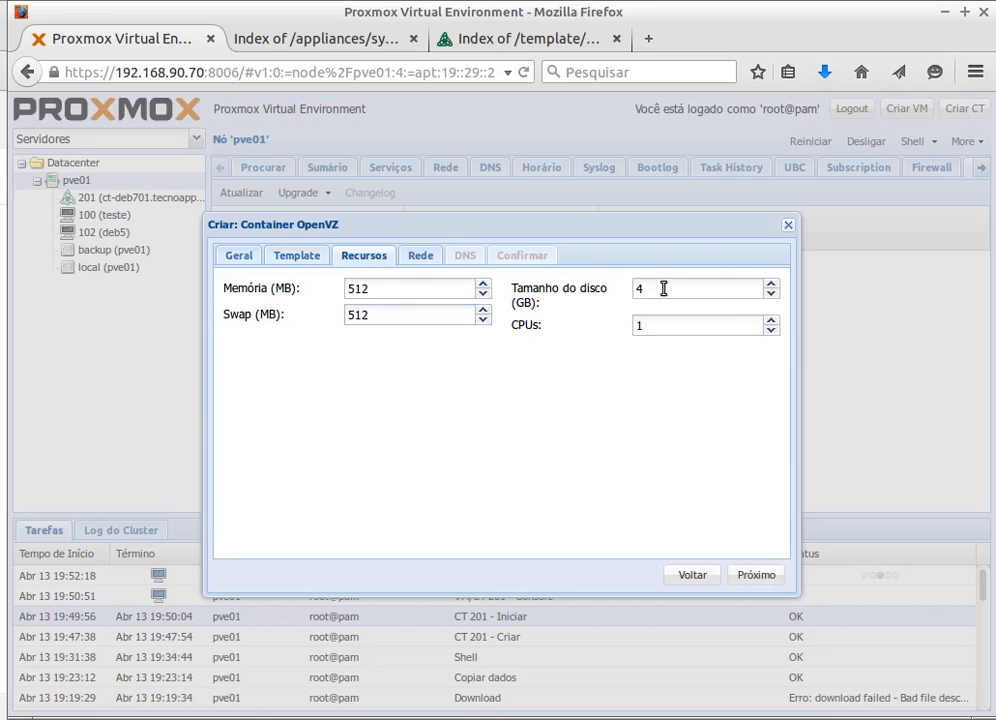
pyautogui.click(429, 260)
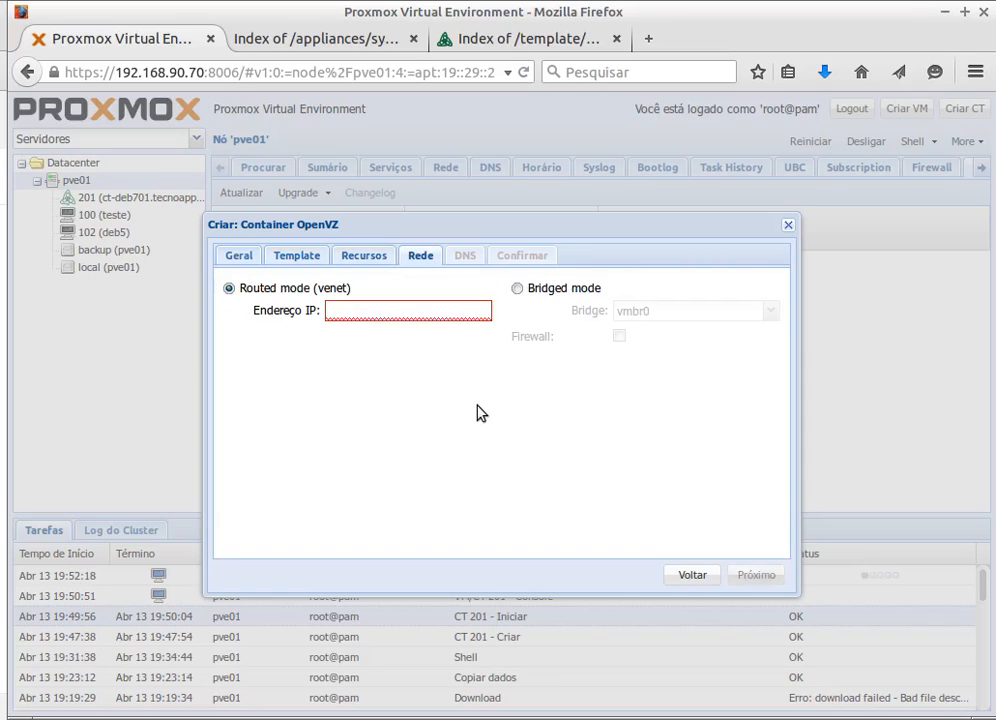
pyautogui.click(360, 312)
pyautogui.write('192.168.90.12')
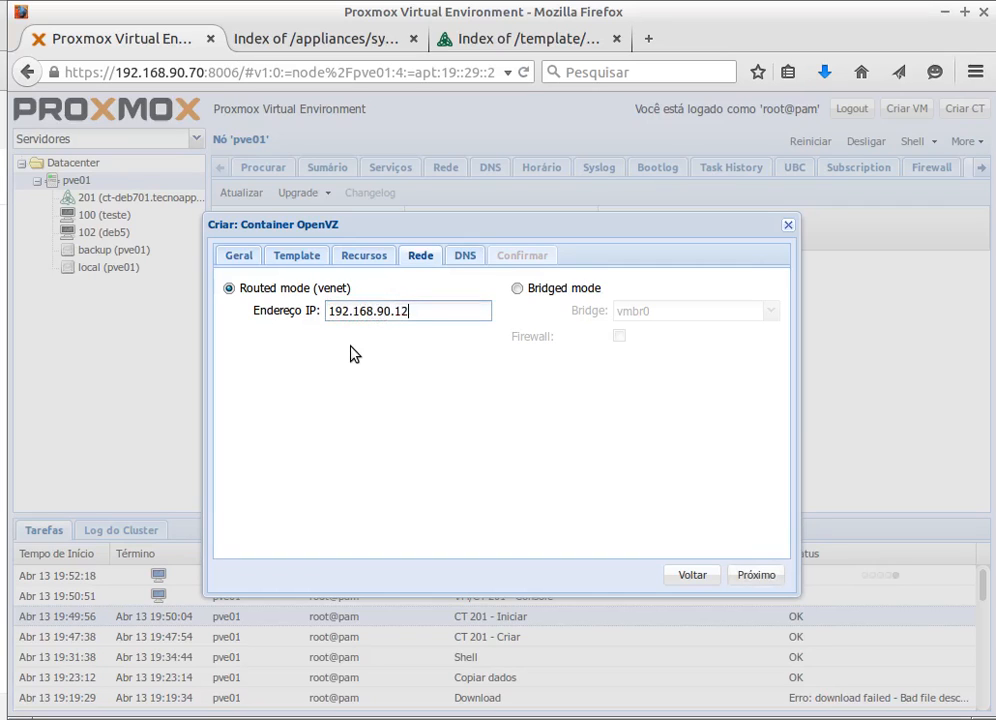
pyautogui.write('4')
pyautogui.press('BackSpace')
pyautogui.write('4')
# - Ping 192.168.90.124 from the terminal to test the address, then return to the wizard
pyautogui.hotkey('alt', 'Tab')
pyautogui.press('Up')
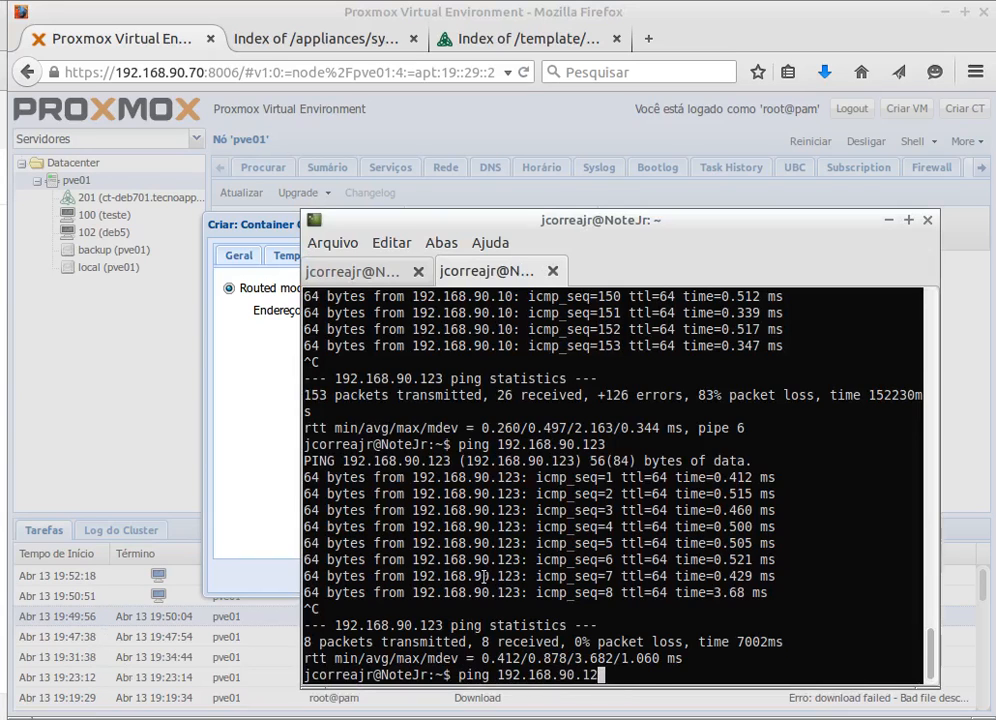
pyautogui.press('BackSpace')
pyautogui.write('4')
pyautogui.press('Return')
pyautogui.hotkey('ctrl', 'c')
pyautogui.click(281, 222)
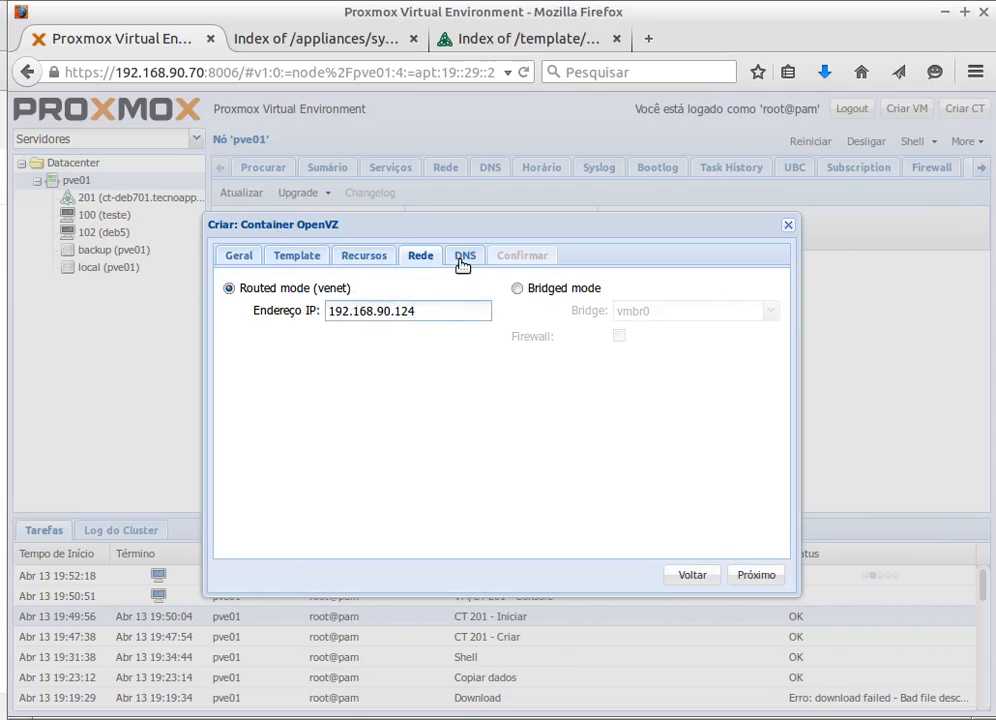
# - Set DNS domain tecnoapp.intra and DNS server 192.168.90.250, then view the confirmation summary
pyautogui.press('Return')
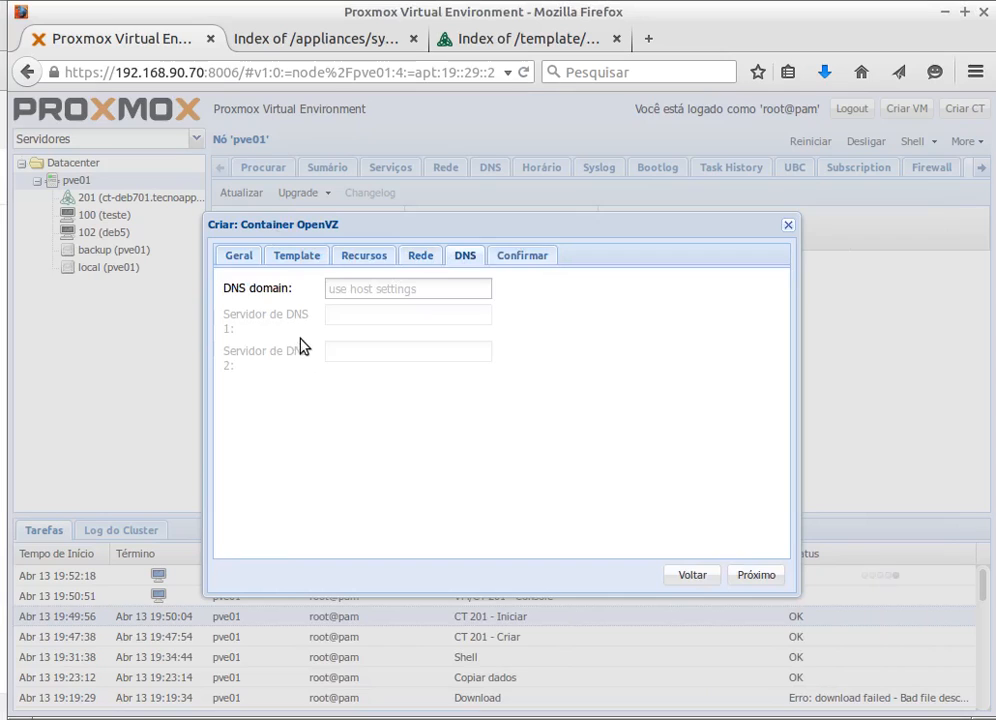
pyautogui.click(360, 285)
pyautogui.write('te')
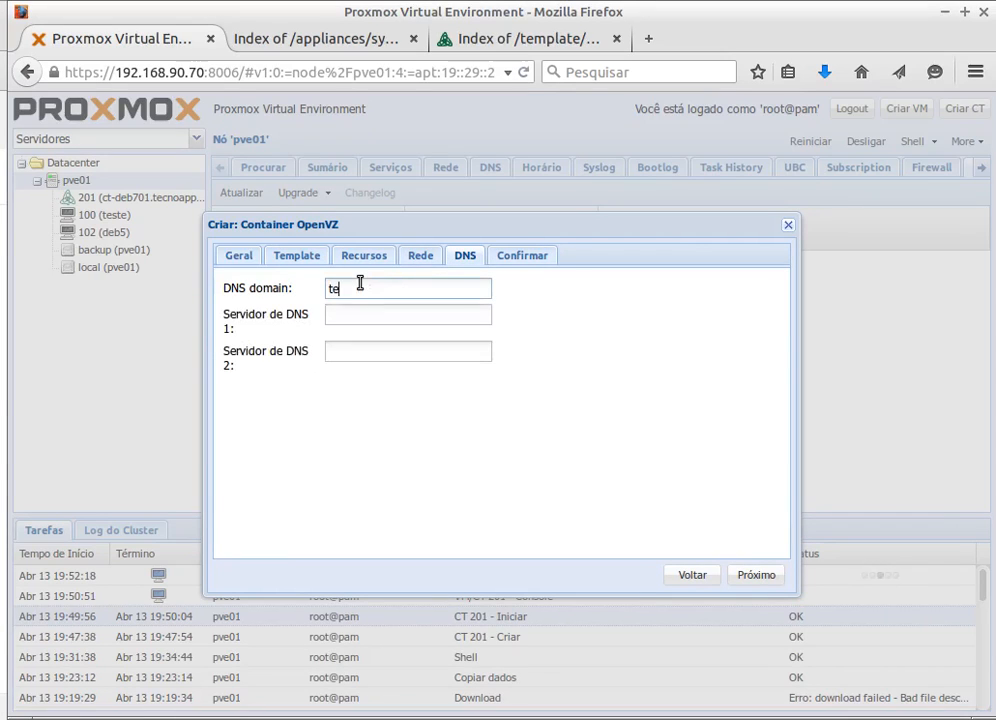
pyautogui.write('cnoapp.intra')
pyautogui.press('Tab')
pyautogui.write('192.1')
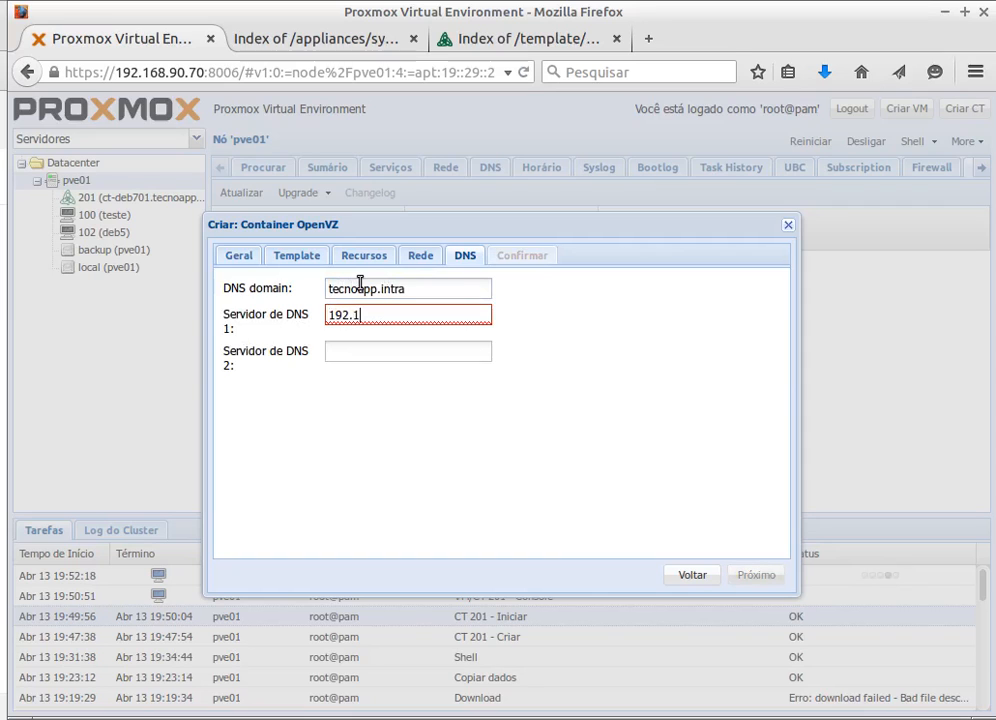
pyautogui.write('68.90.250')
pyautogui.click(525, 256)
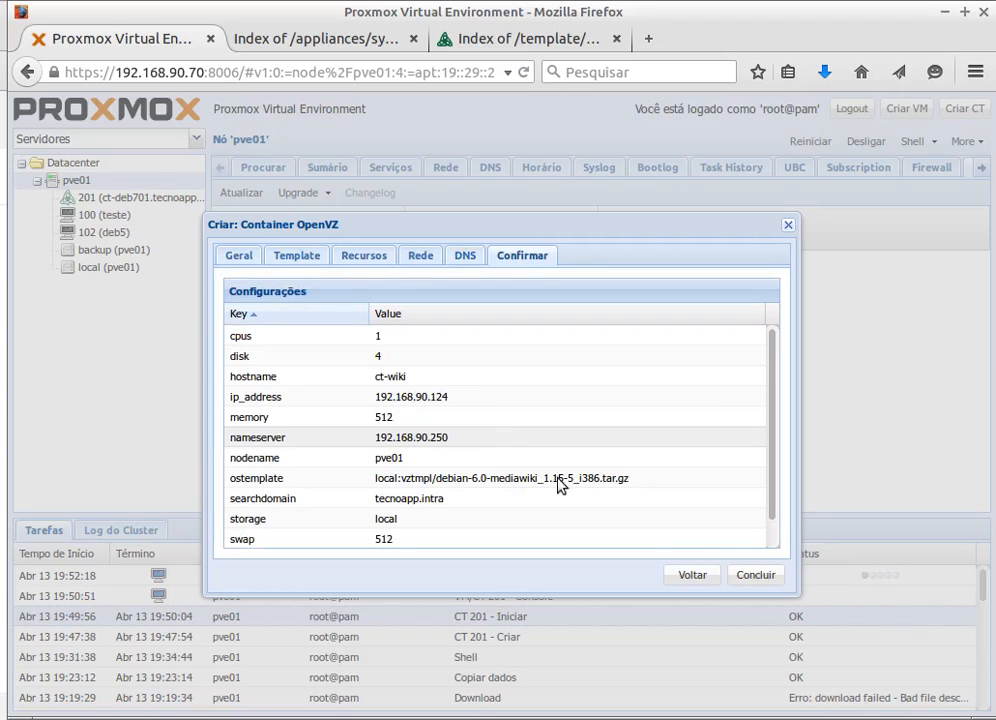
# - Finish the wizard to create container 202 and follow its task log to TASK OK
pyautogui.click(758, 577)
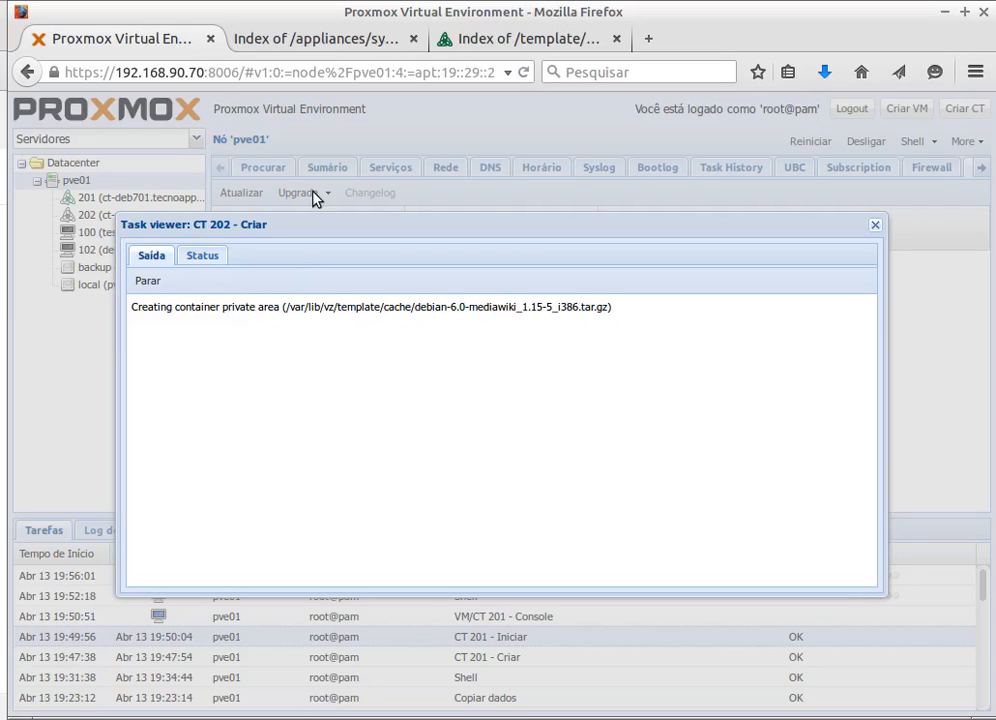
pyautogui.moveTo(380, 232); pyautogui.dragTo(411, 109)
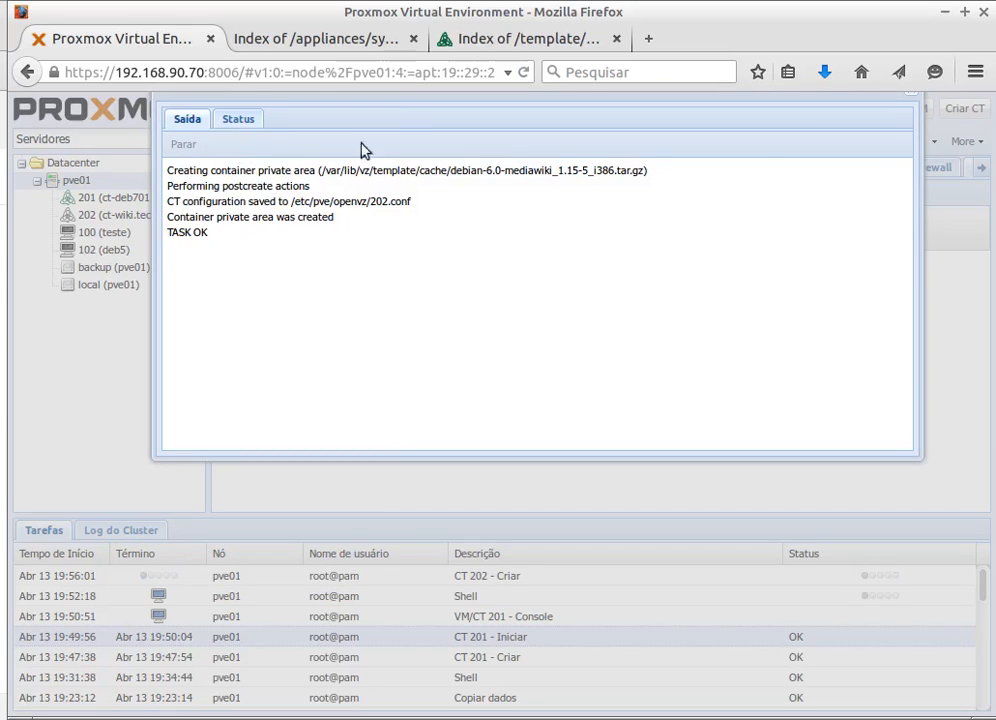
pyautogui.tripleClick(783, 178)
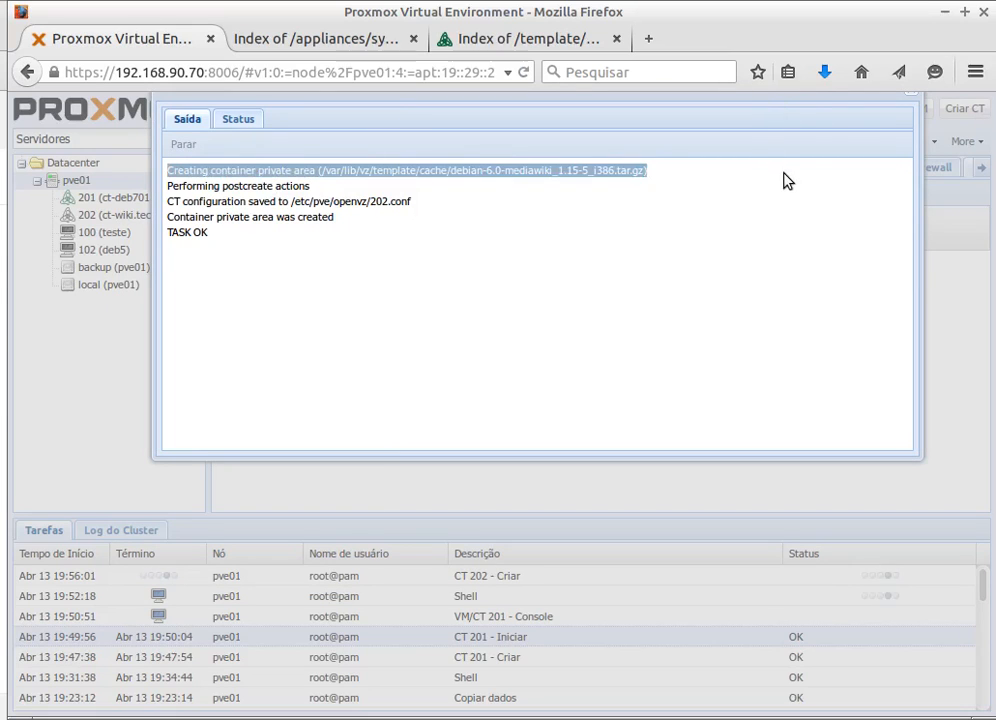
pyautogui.moveTo(537, 105); pyautogui.dragTo(489, 151)
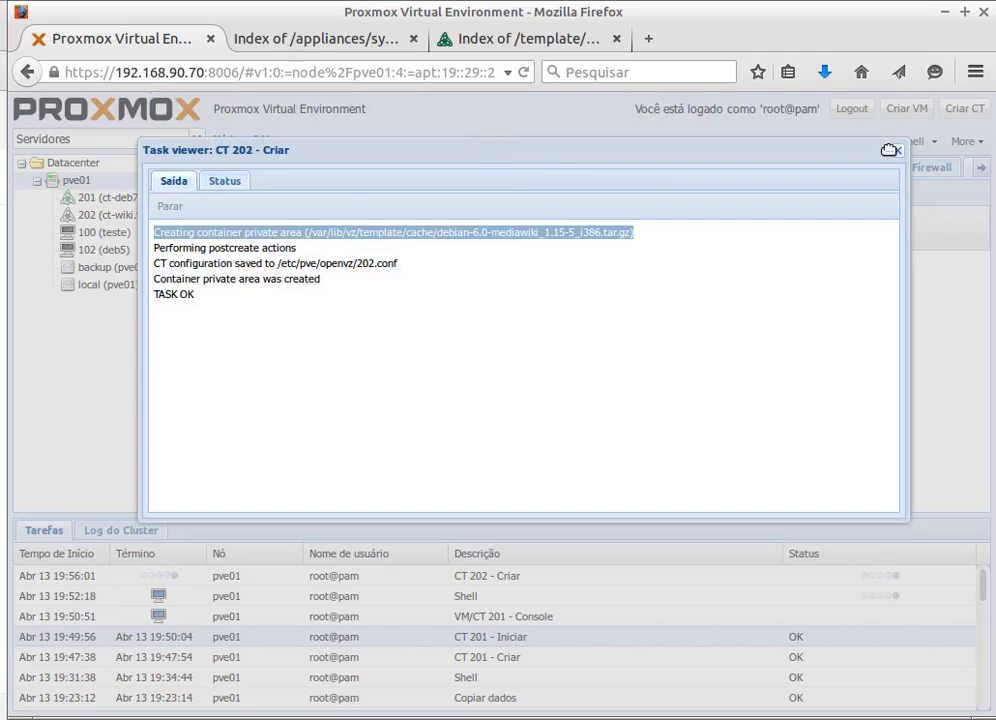
# - Close the task log, list /var/lib/vz/root in the node shell showing 201 and 202, and return
pyautogui.click(897, 151)
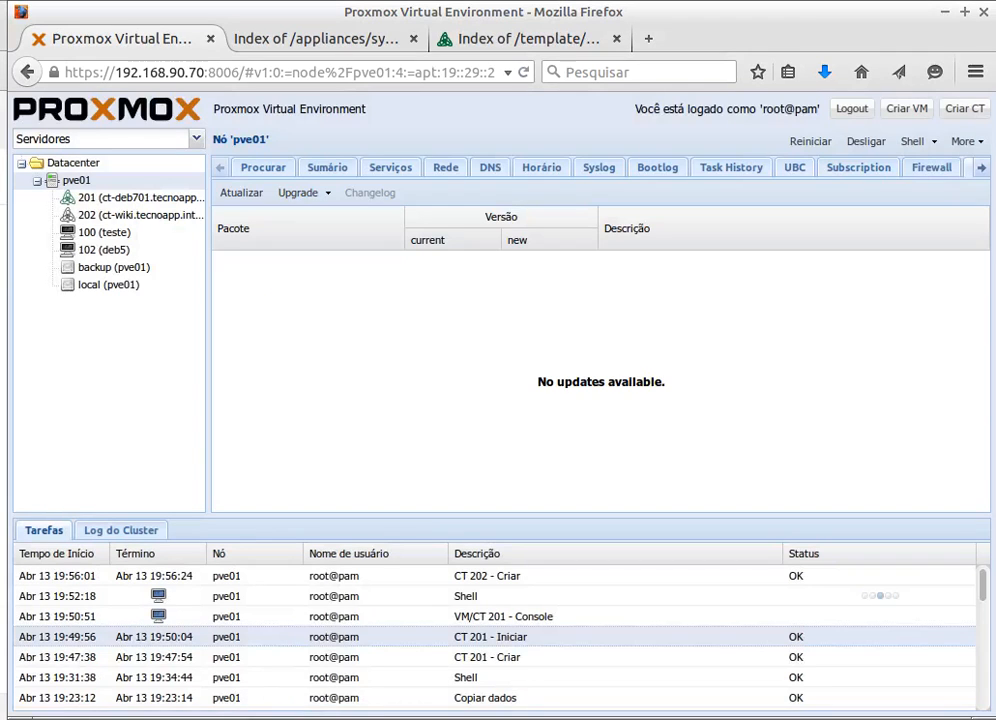
pyautogui.hotkey('alt', 'Tab')
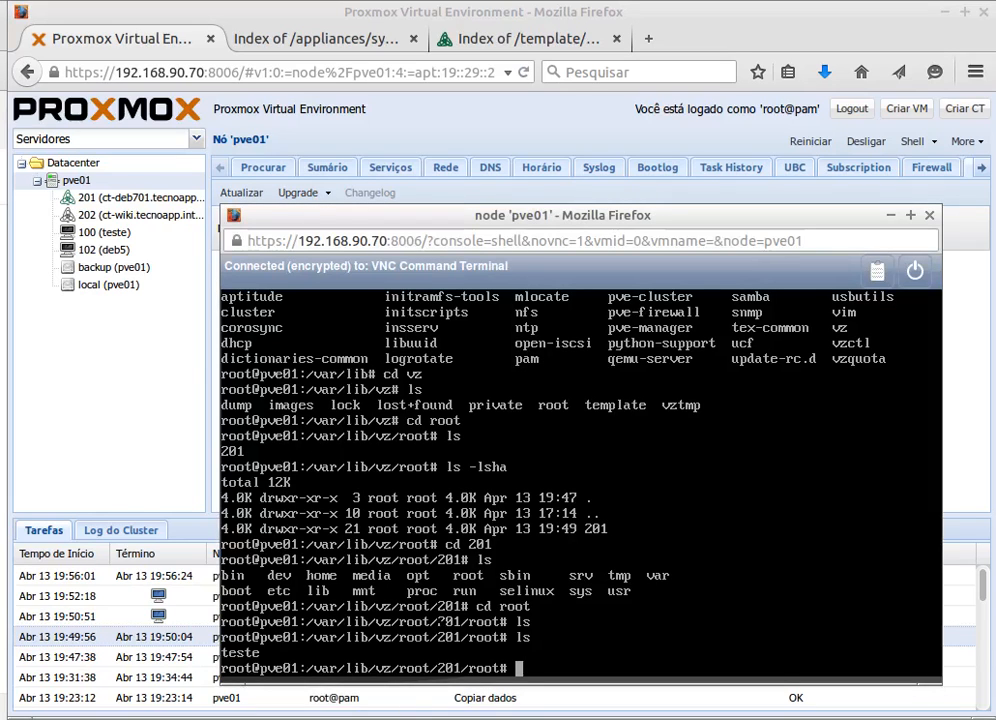
pyautogui.write('cd ..')
pyautogui.press('Return')
pyautogui.write('cd ..')
pyautogui.press('Return')
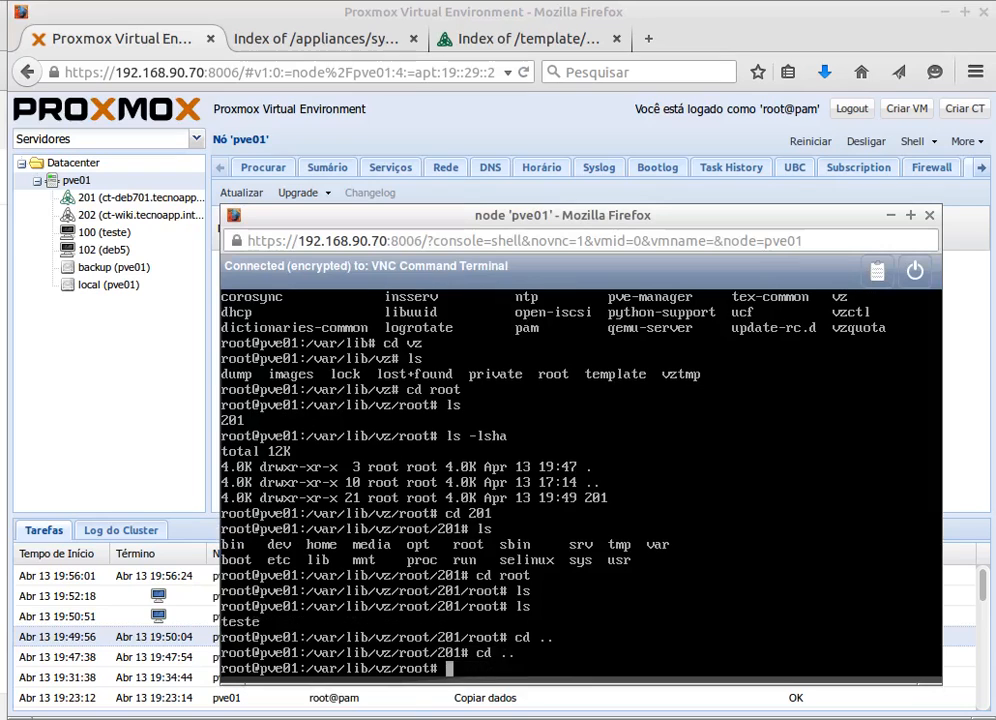
pyautogui.write('ls')
pyautogui.press('Return')
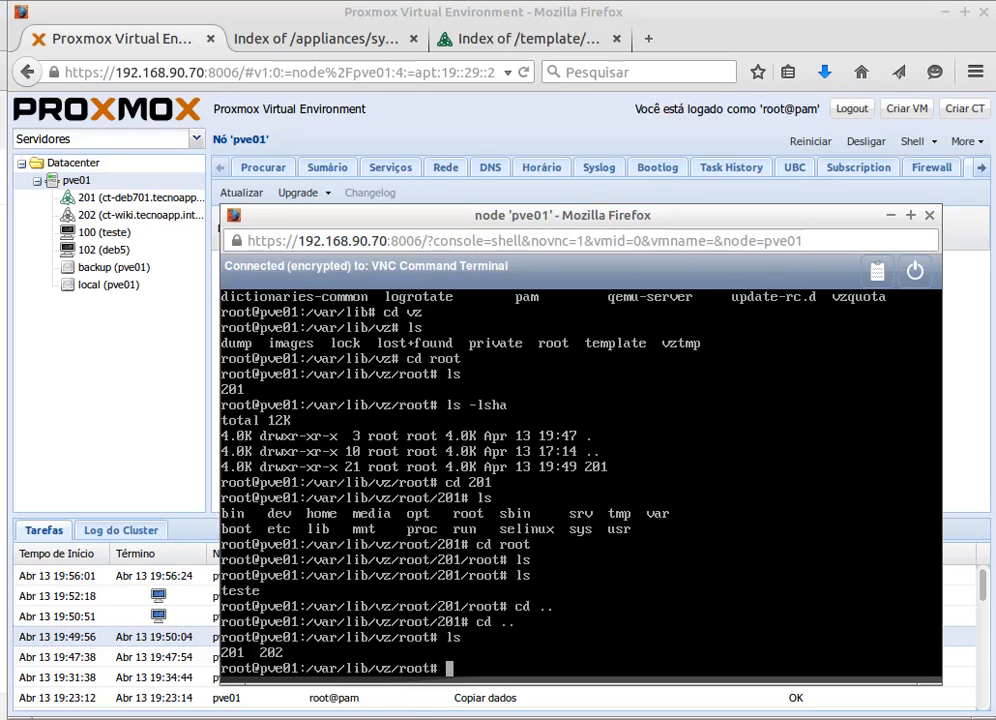
pyautogui.click(475, 8)
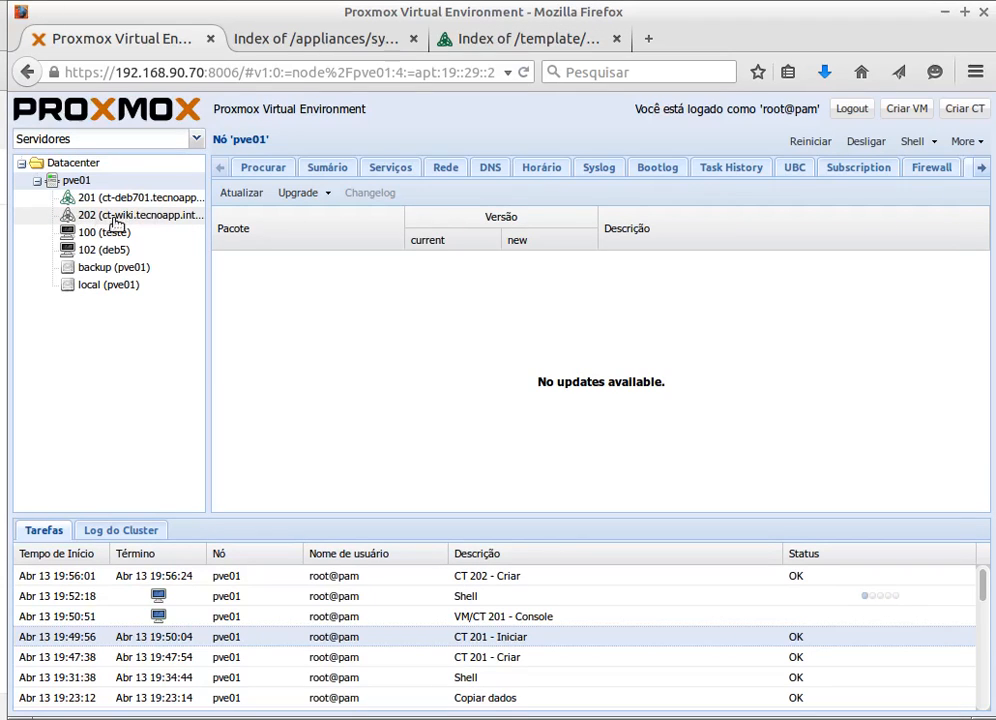
# - Start container 202 (ct-wiki) from its summary and close the container 201 console
pyautogui.click(145, 218)
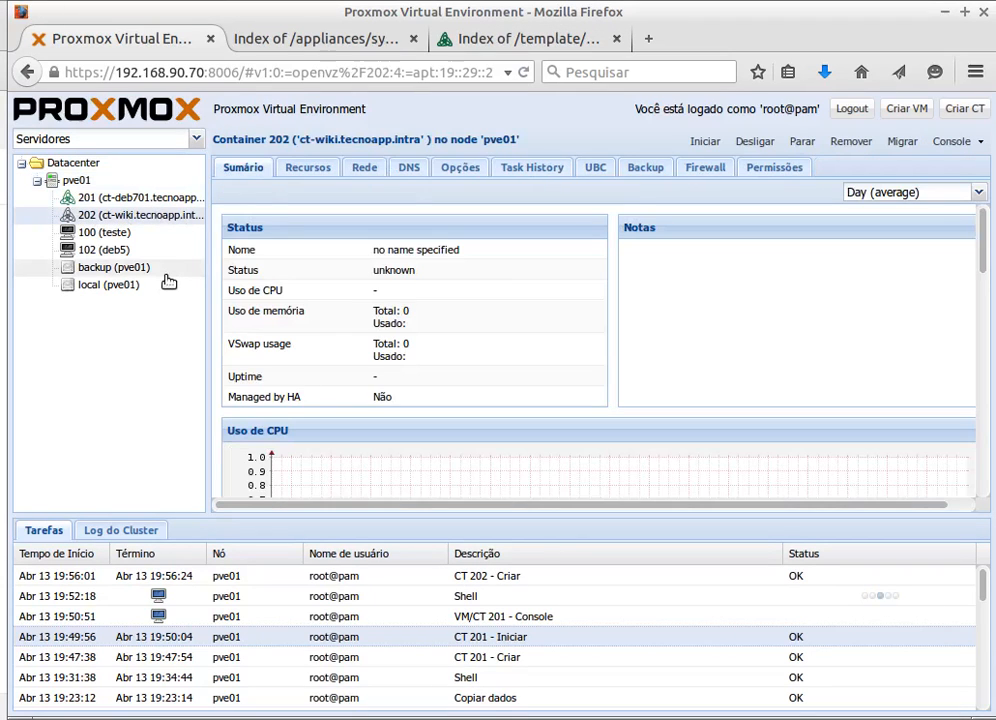
pyautogui.click(703, 142)
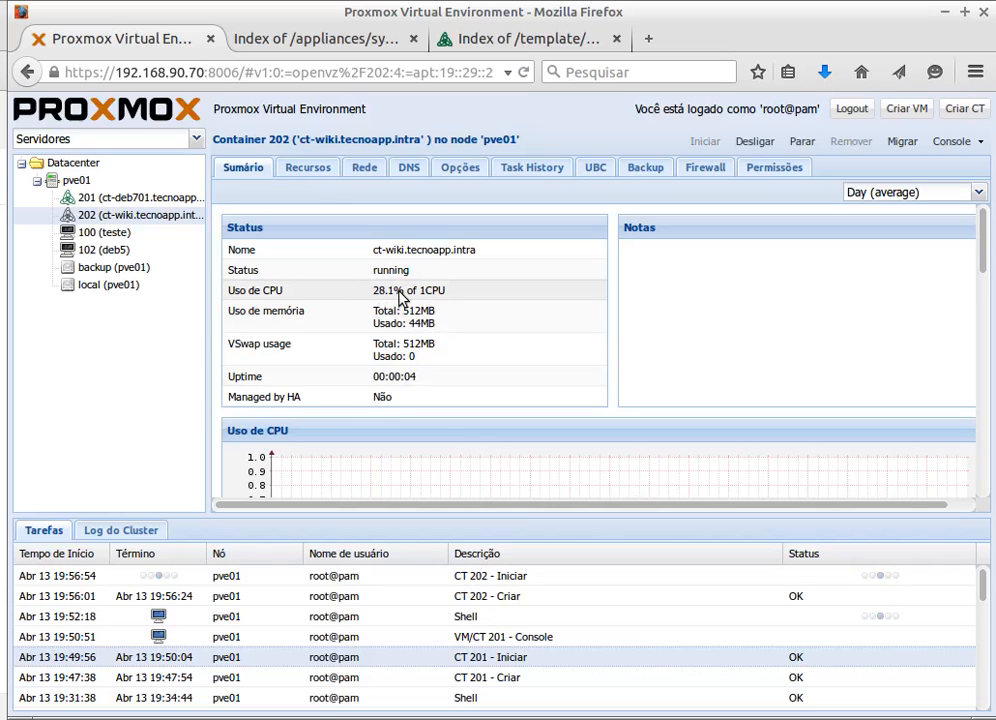
pyautogui.hotkey('alt', 'Tab')
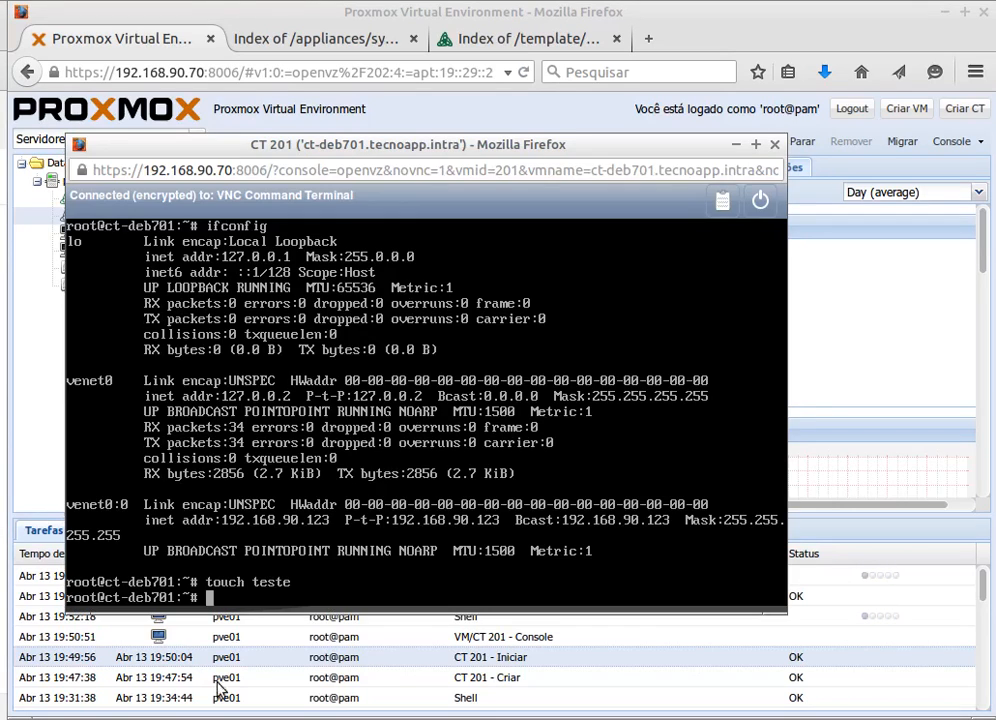
pyautogui.click(775, 146)
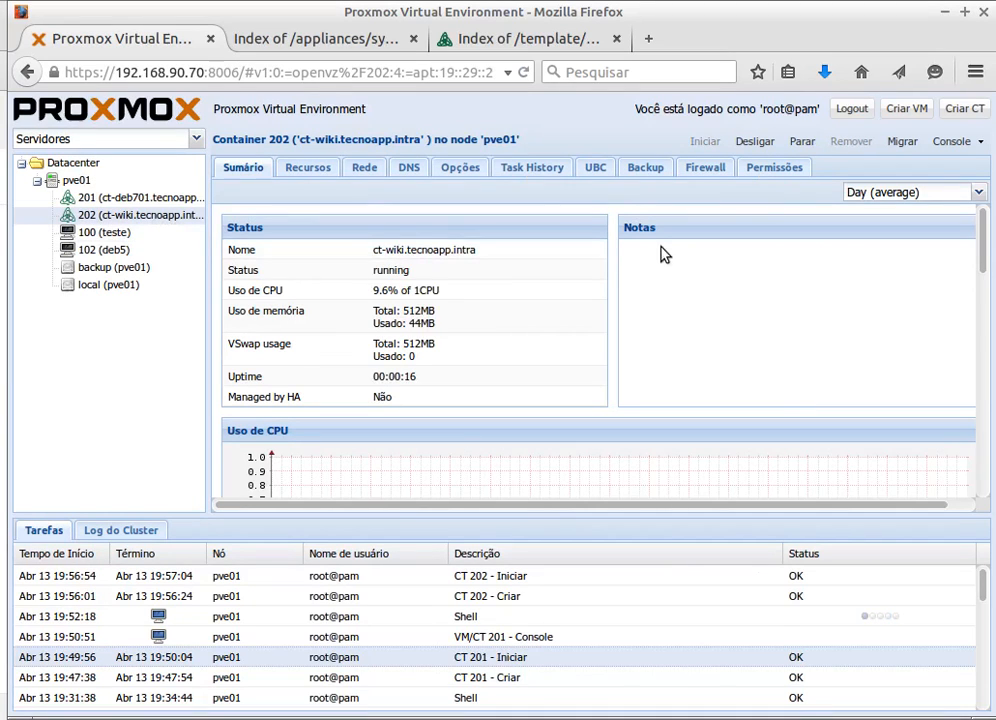
pyautogui.click(950, 142)
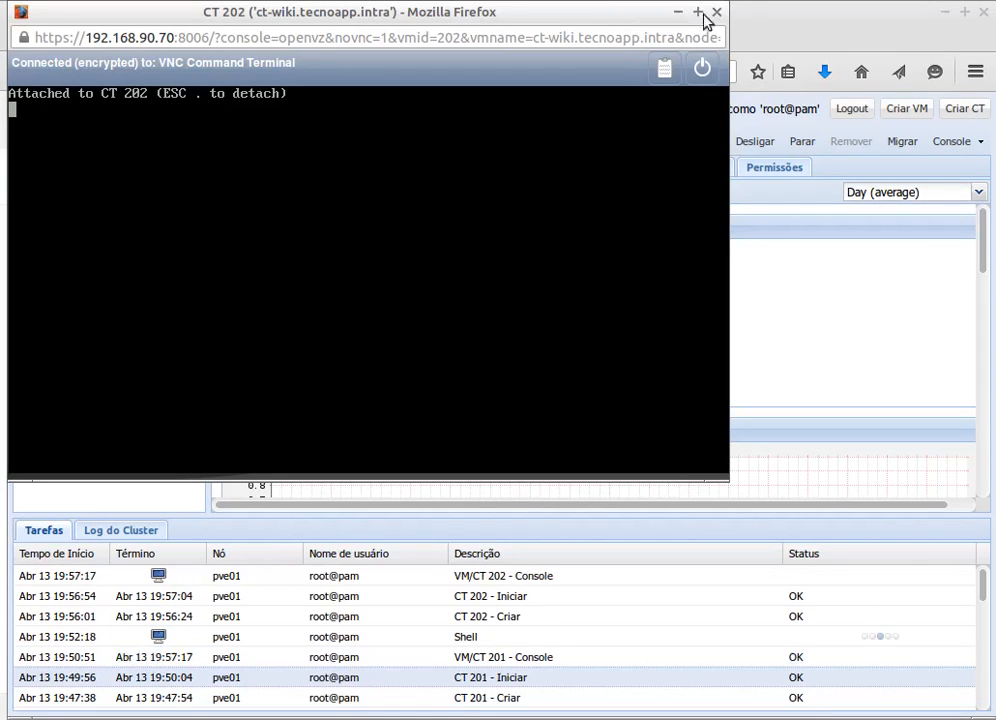
pyautogui.moveTo(583, 14); pyautogui.dragTo(661, 229)
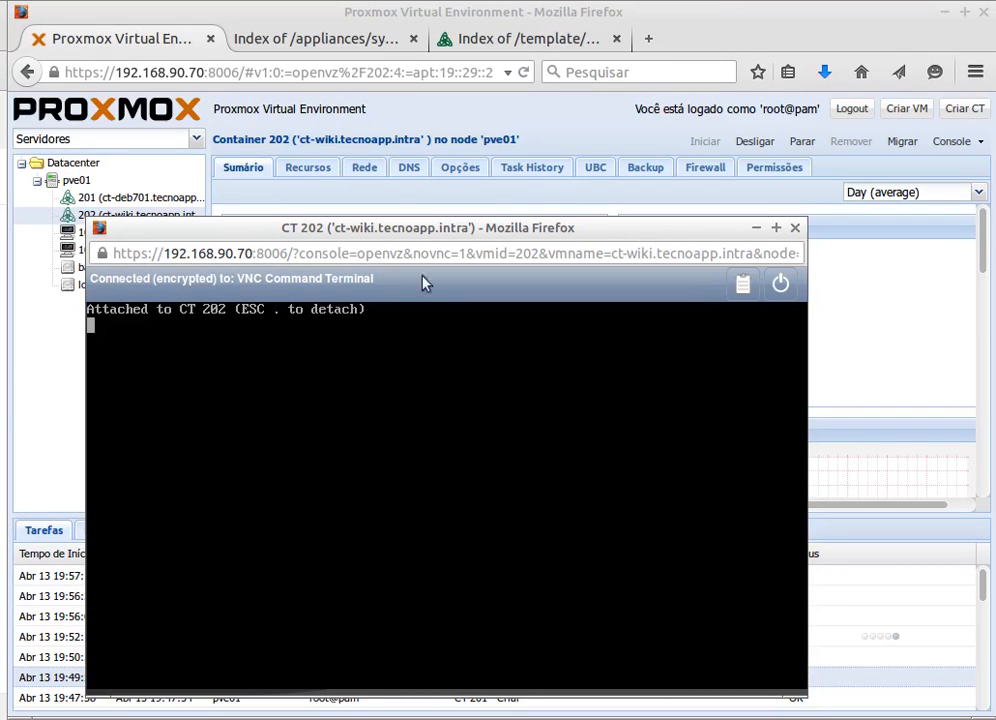
pyautogui.click(795, 228)
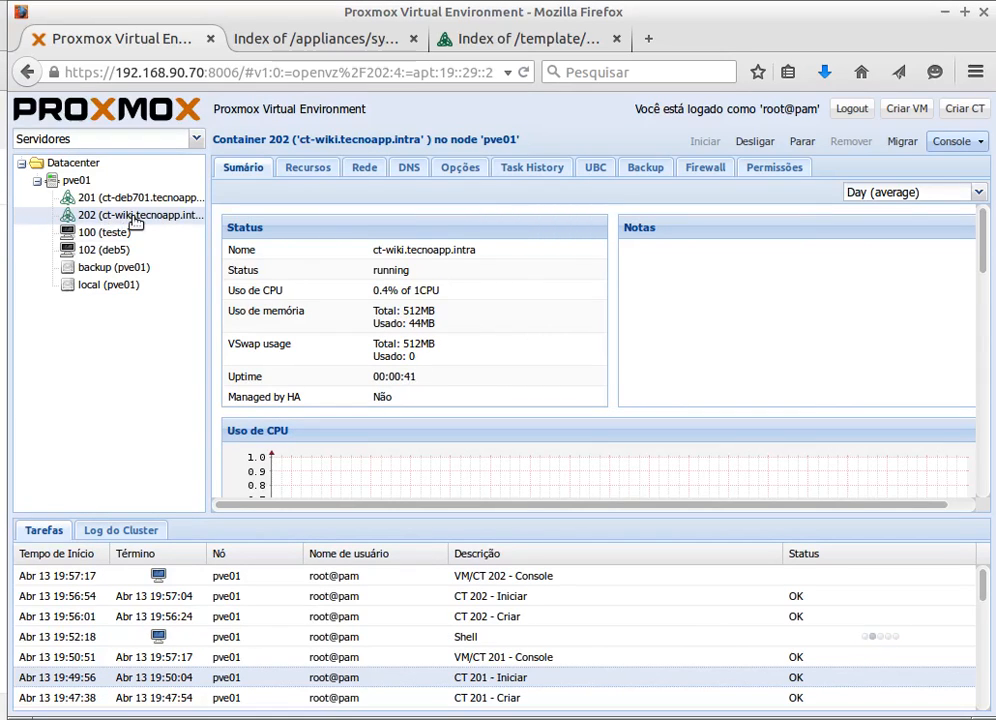
pyautogui.click(948, 146)
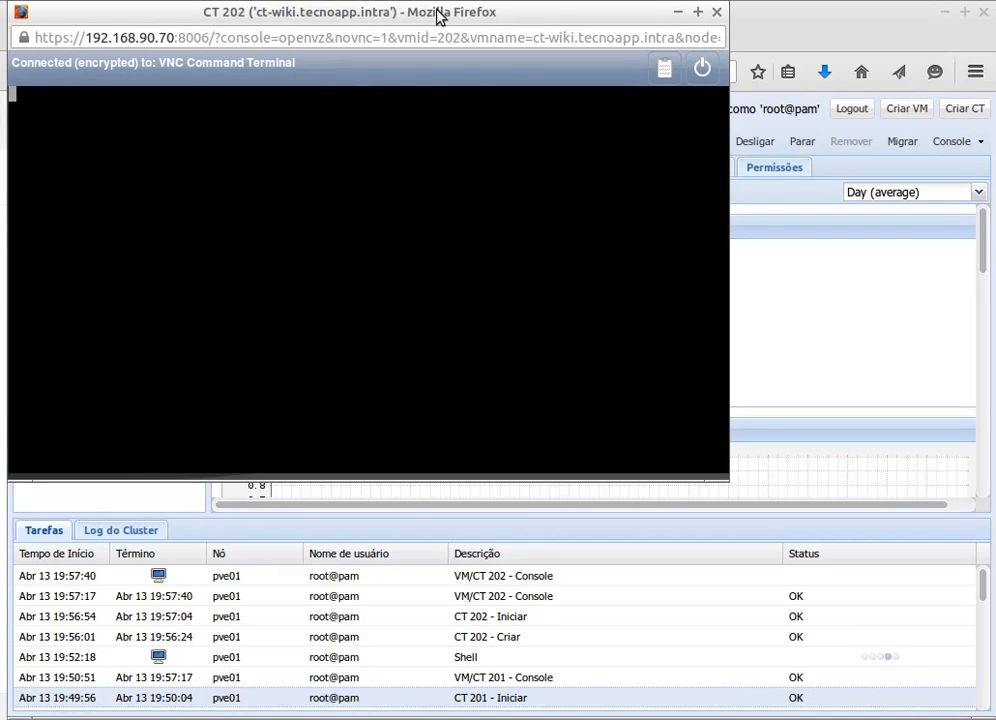
pyautogui.moveTo(440, 17); pyautogui.dragTo(480, 129)
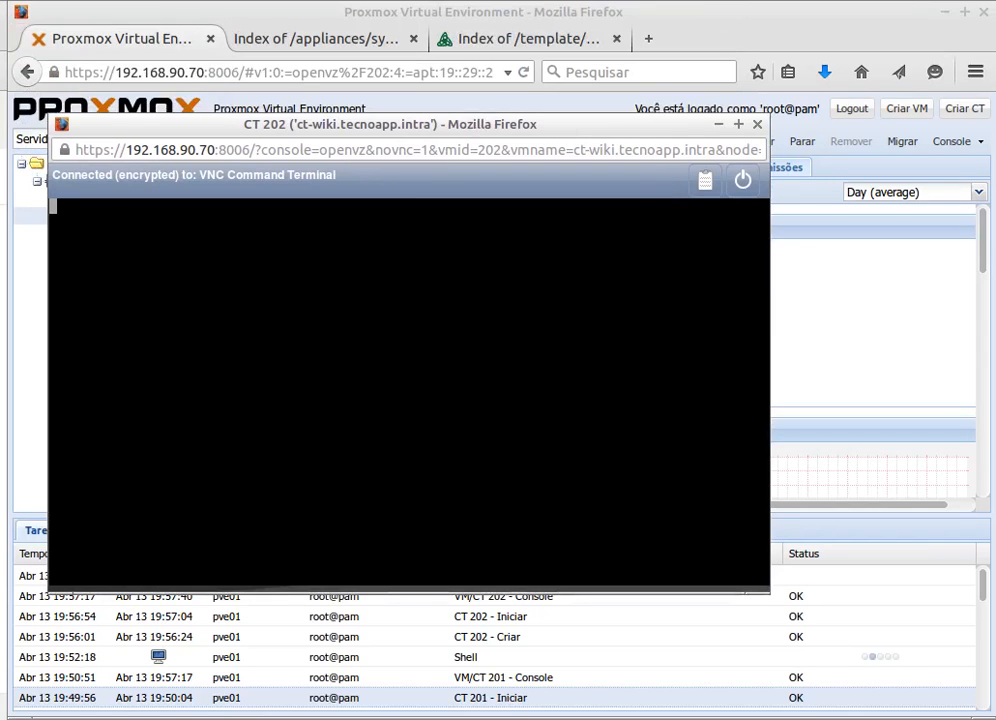
pyautogui.click(757, 124)
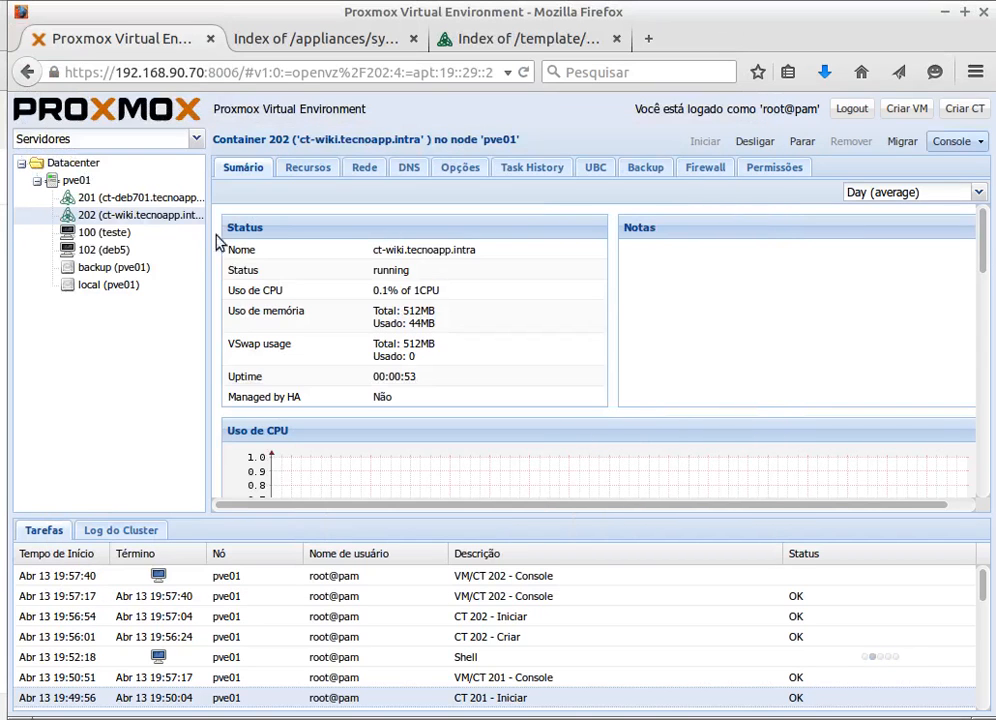
# - Open and test container 201's console, close it, and close the pve01 node shell
pyautogui.click(105, 198)
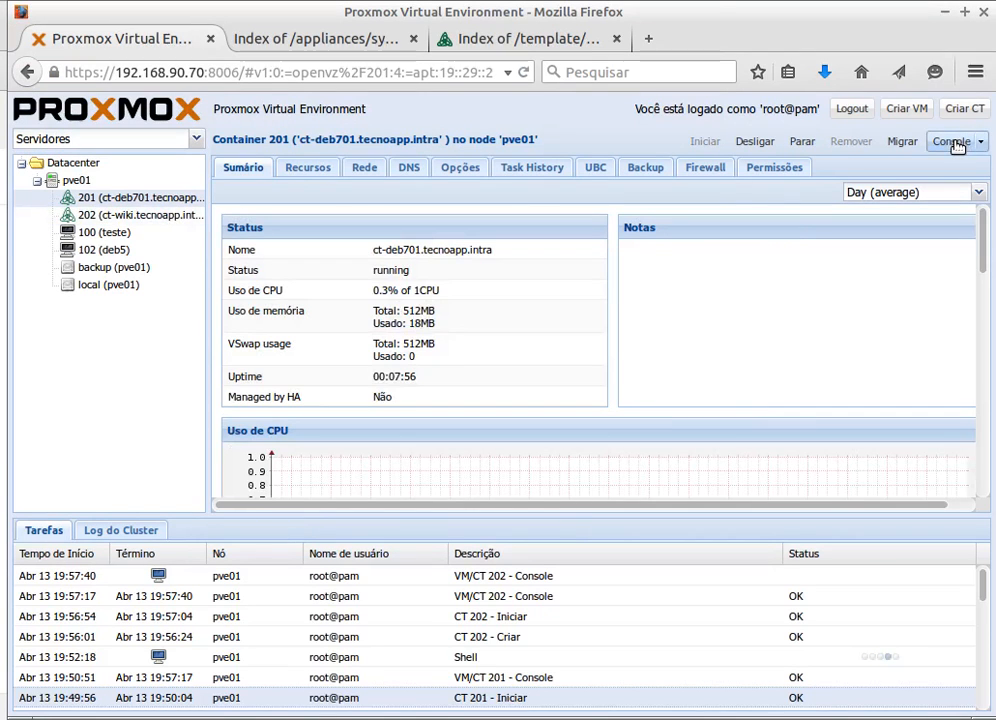
pyautogui.click(955, 143)
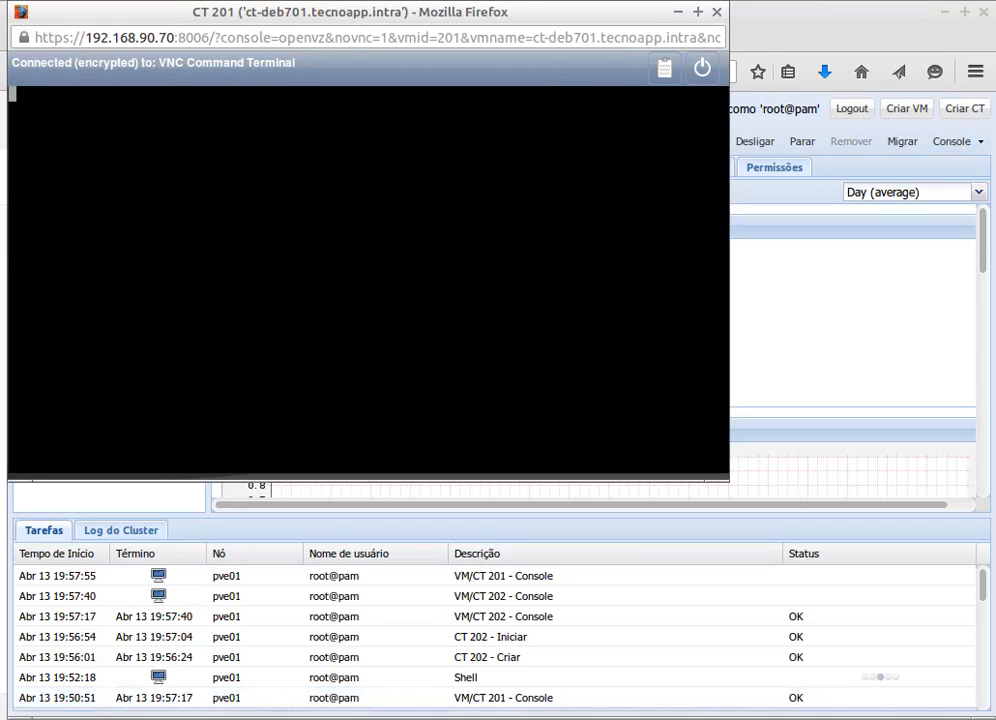
pyautogui.write('a')
pyautogui.press('Return')
pyautogui.press('Return')
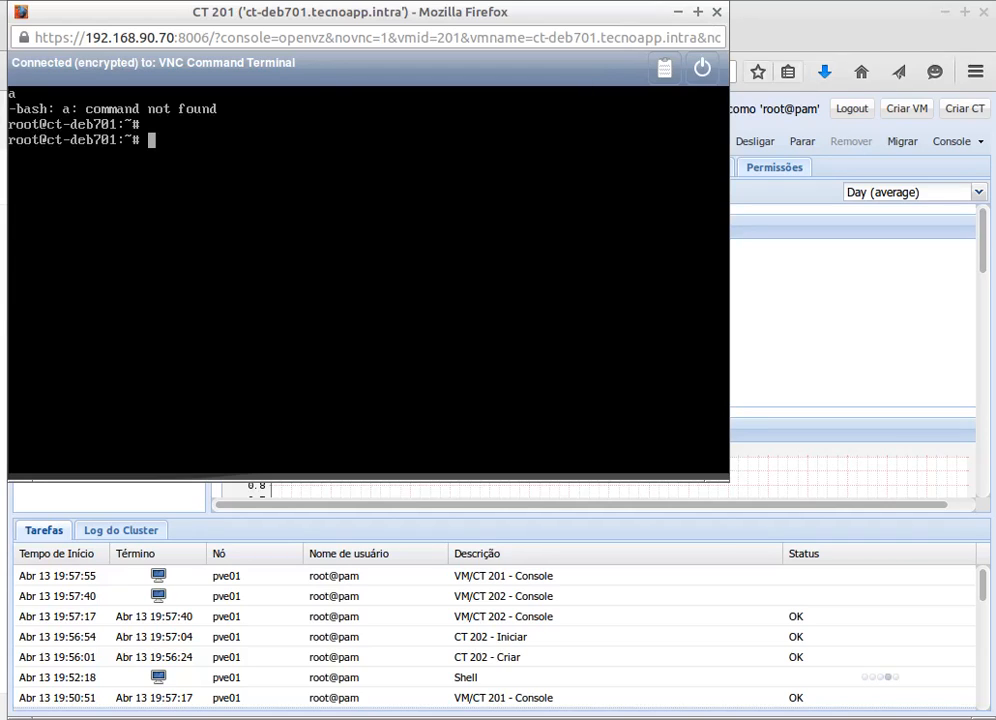
pyautogui.click(715, 14)
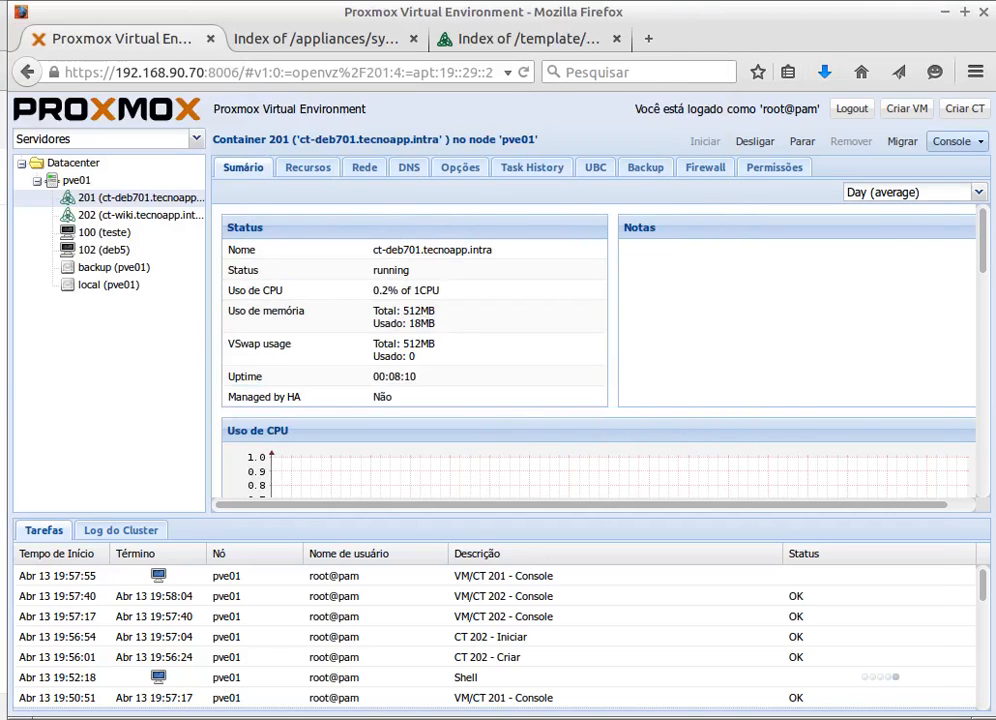
pyautogui.hotkey('alt', 'Tab')
pyautogui.click(929, 216)
# - Open container 202's console and type test lines ddfsdfds and gfdg
pyautogui.click(123, 217)
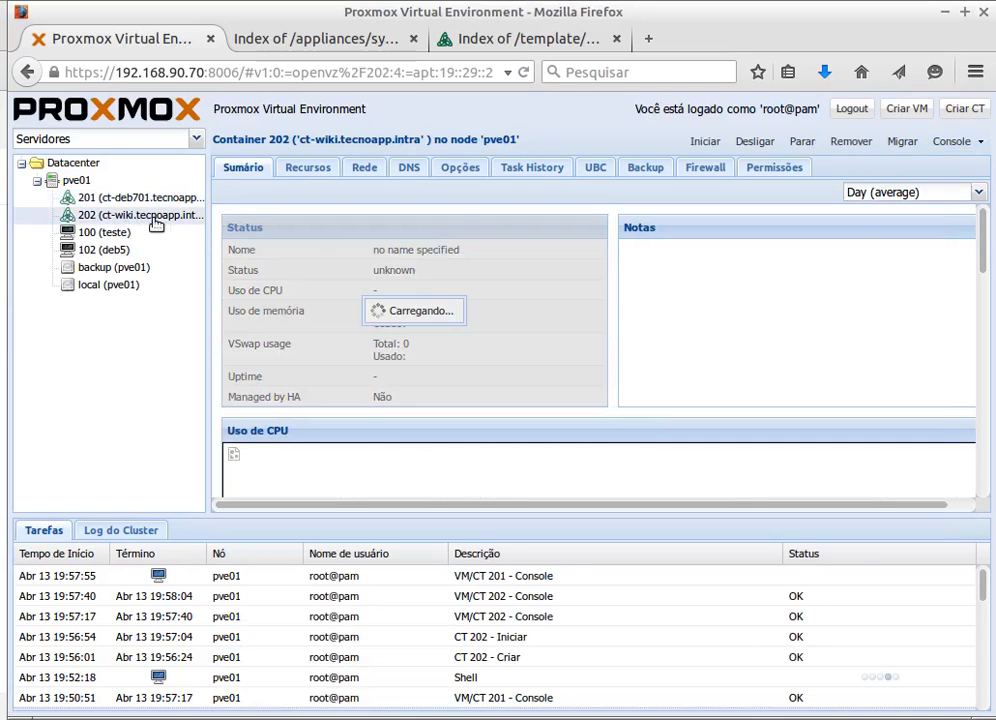
pyautogui.click(952, 141)
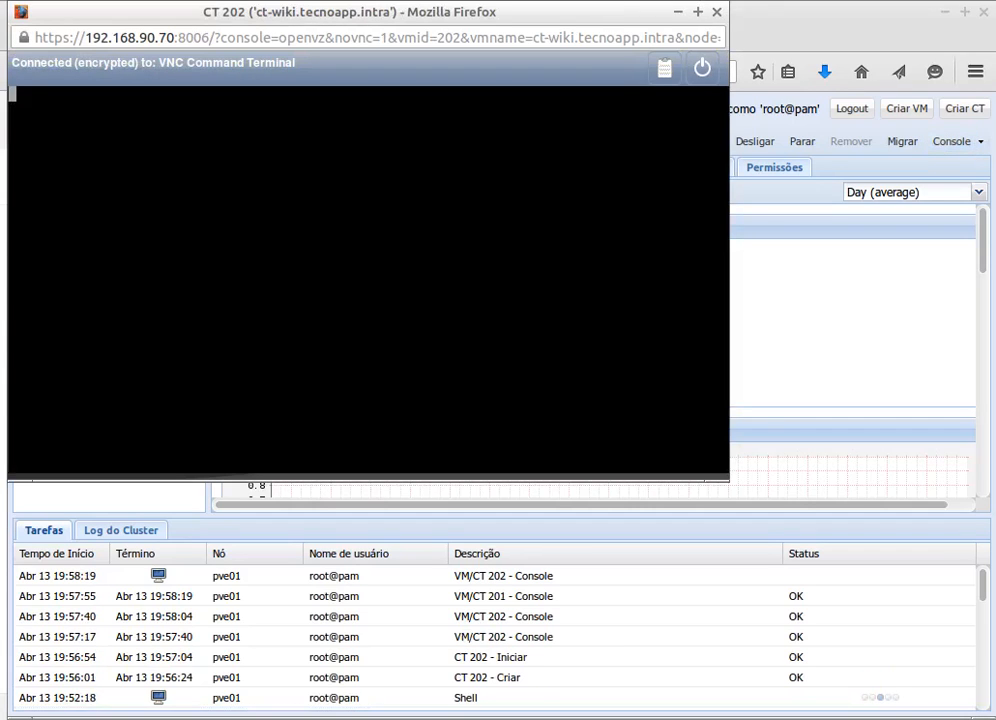
pyautogui.write('ddfsdfds')
pyautogui.press('Return')
pyautogui.write('gfdg')
pyautogui.press('Return')
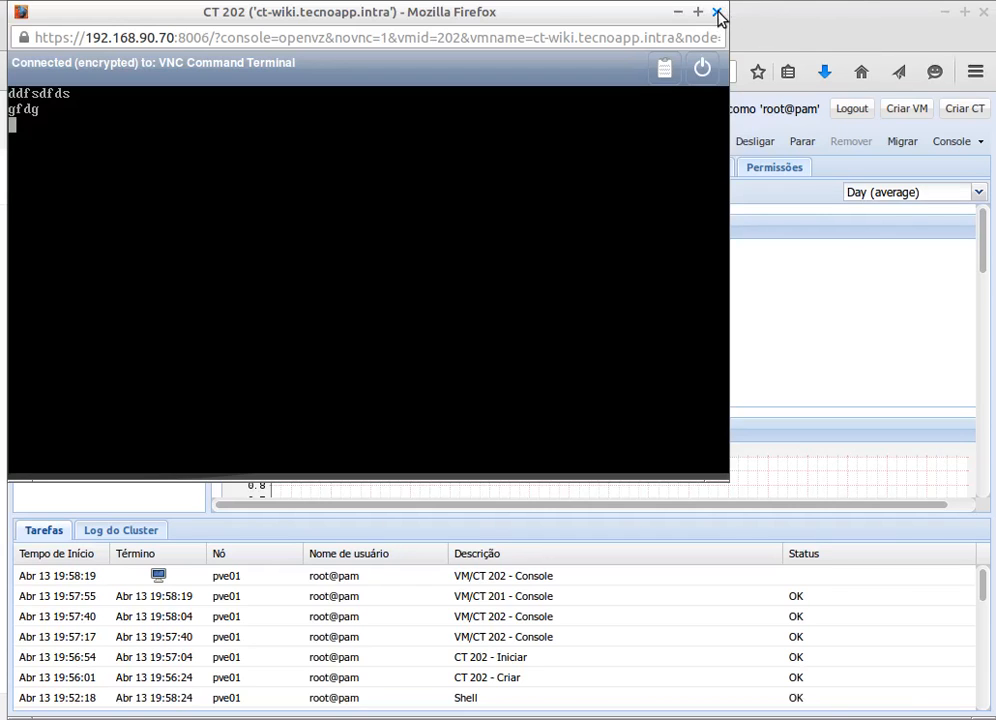
# - Close the container 202 console window
pyautogui.click(717, 13)
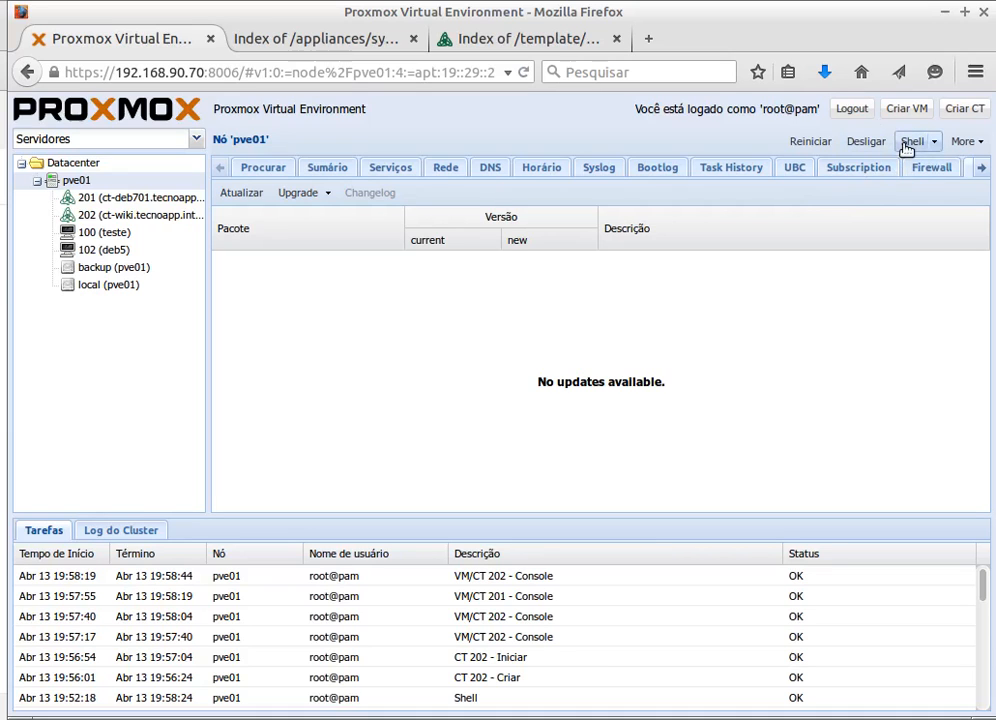
# - Open the pve01 node shell and change into /var/lib/vz/root
pyautogui.click(907, 145)
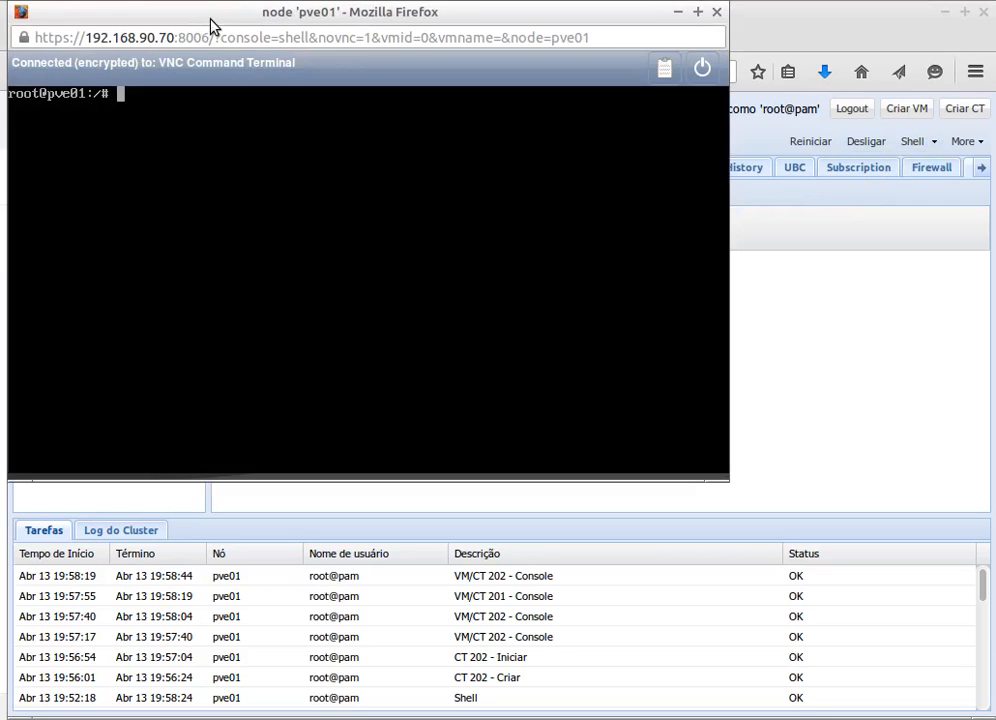
pyautogui.moveTo(211, 22); pyautogui.dragTo(484, 127)
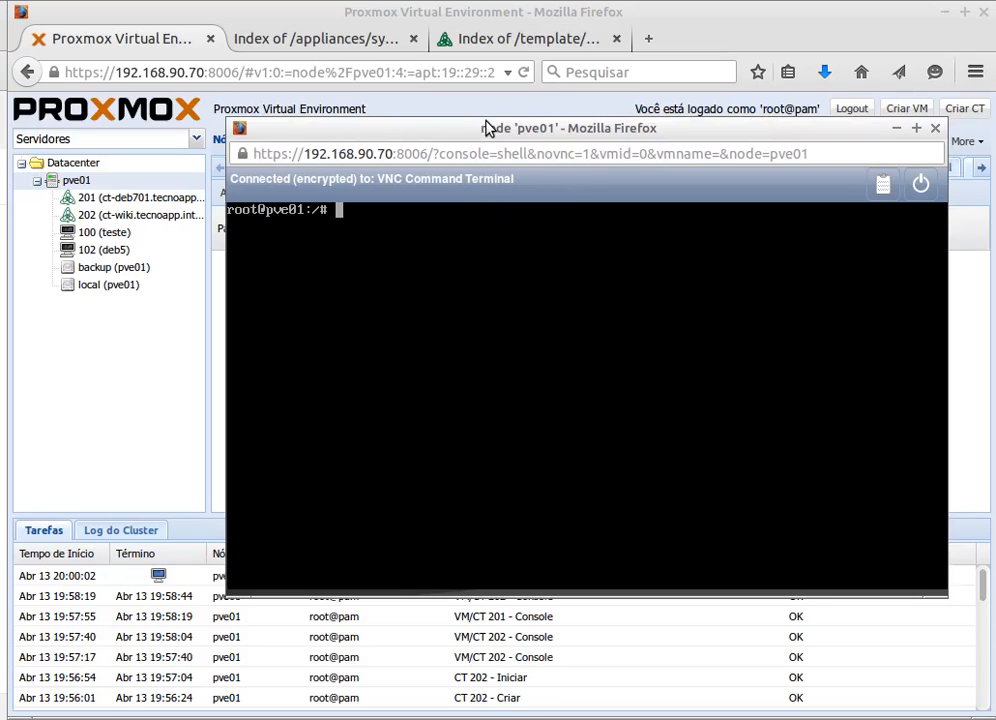
pyautogui.write('cd /var/lib/vz')
pyautogui.press('Tab')
pyautogui.press('Tab')
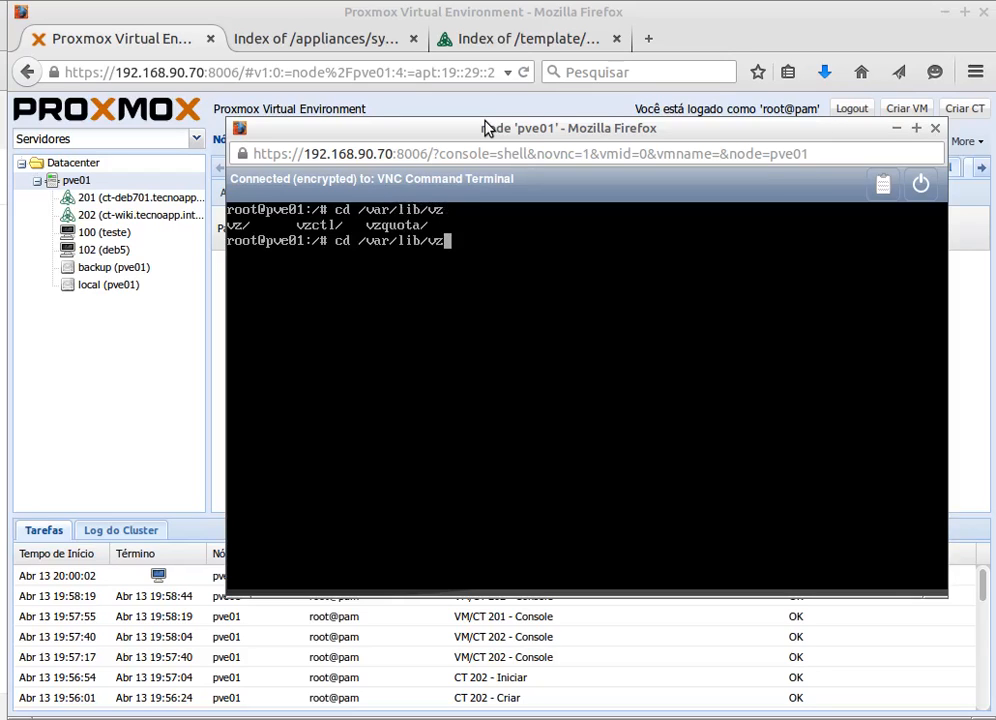
pyautogui.write('/')
pyautogui.press('Tab')
pyautogui.press('Tab')
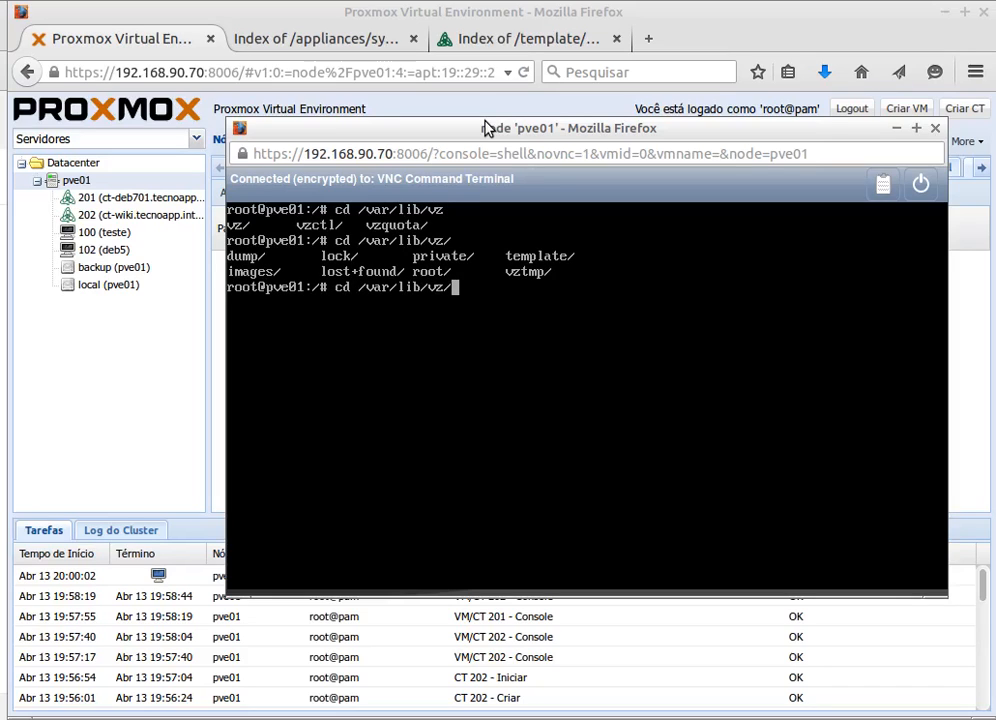
pyautogui.write('r')
pyautogui.press('Tab')
pyautogui.press('Return')
# - List the container folders, enter container 202's etc directory, and type nano inittab
pyautogui.write('ls')
pyautogui.press('Return')
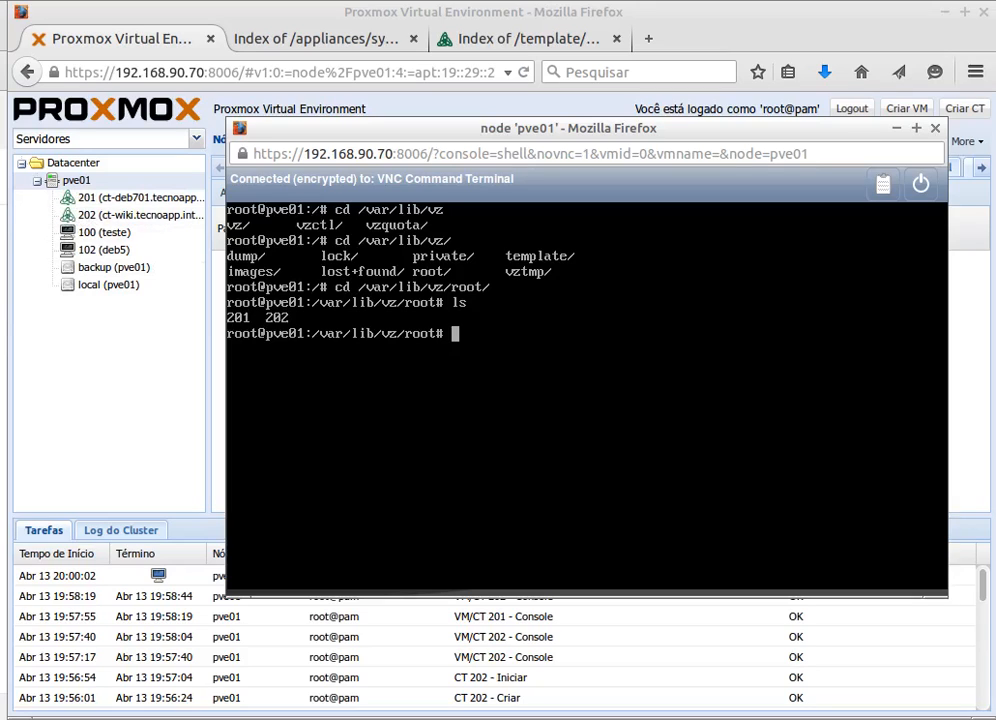
pyautogui.write('cd 202')
pyautogui.press('Return')
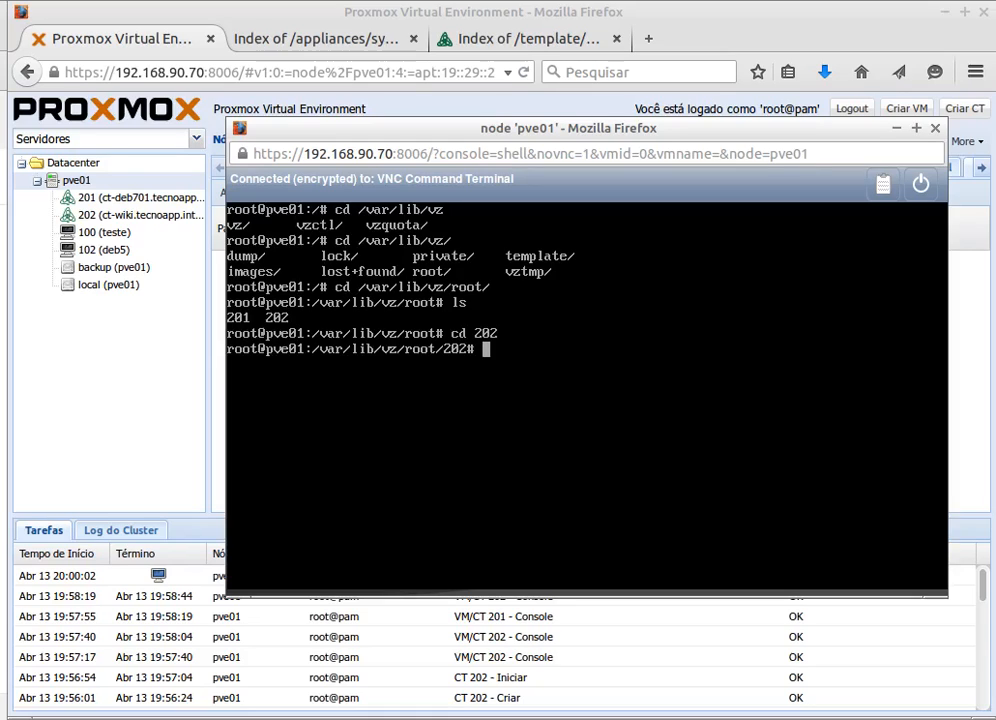
pyautogui.write('cd etc/')
pyautogui.press('Return')
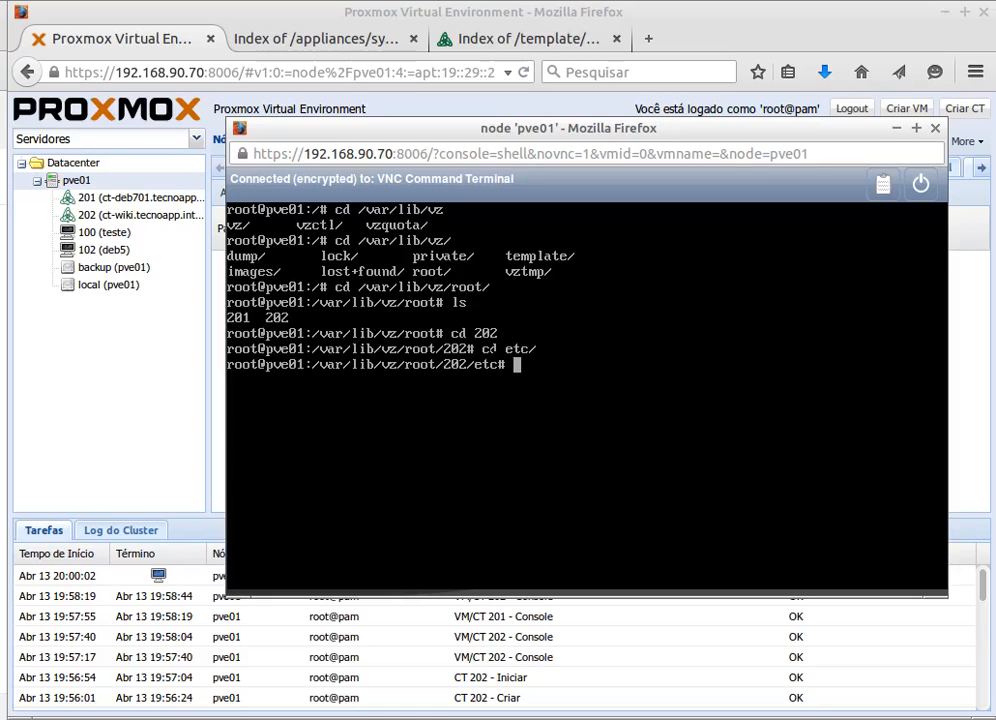
pyautogui.write('nano inittab')
# - Open inittab in nano and add '1:2345:respawn:/sbin/getty 38400 tty1' below the default runlevel
pyautogui.press('Return')
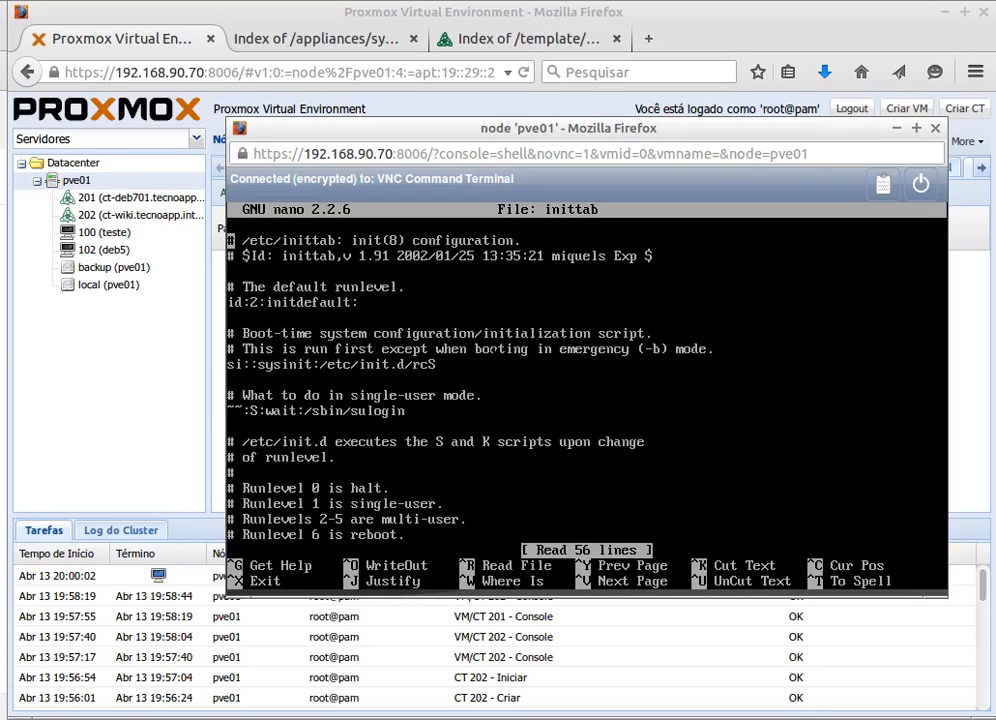
pyautogui.press('Down')
pyautogui.press('Down')
pyautogui.press('Down')
pyautogui.press('Down')
pyautogui.press('Down')
pyautogui.press('Return')
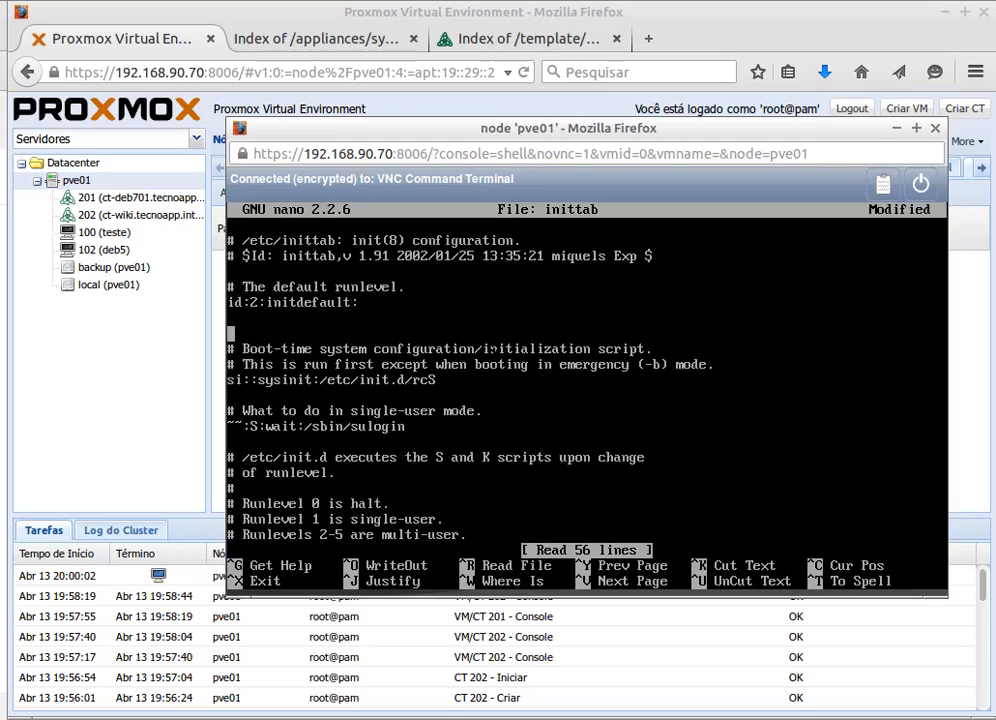
pyautogui.press('Return')
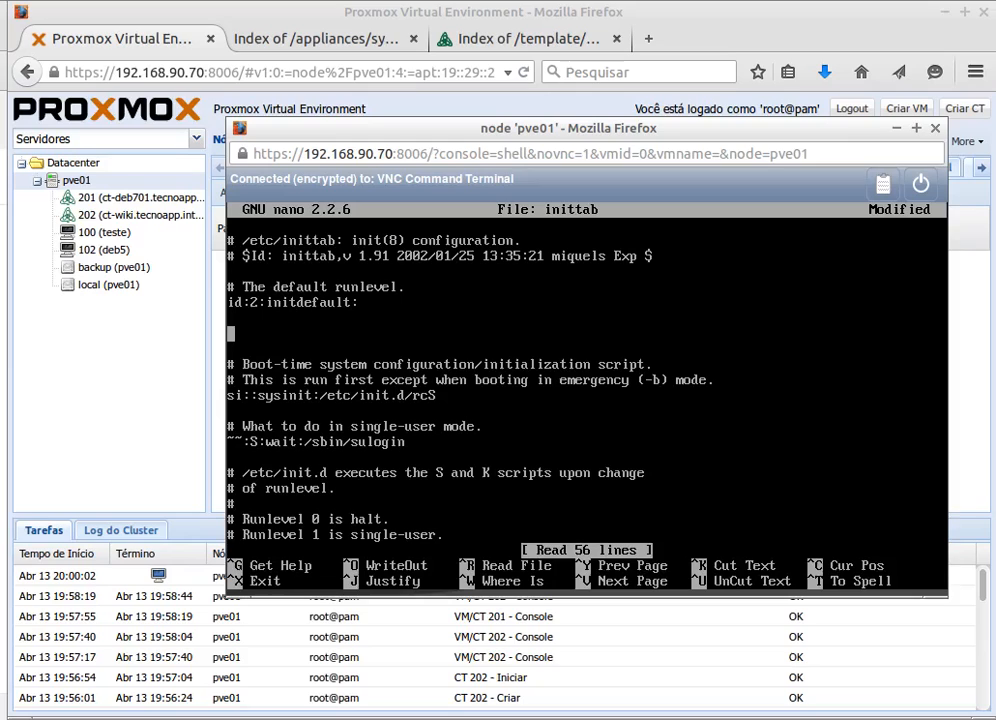
pyautogui.write('1:2345:respa')
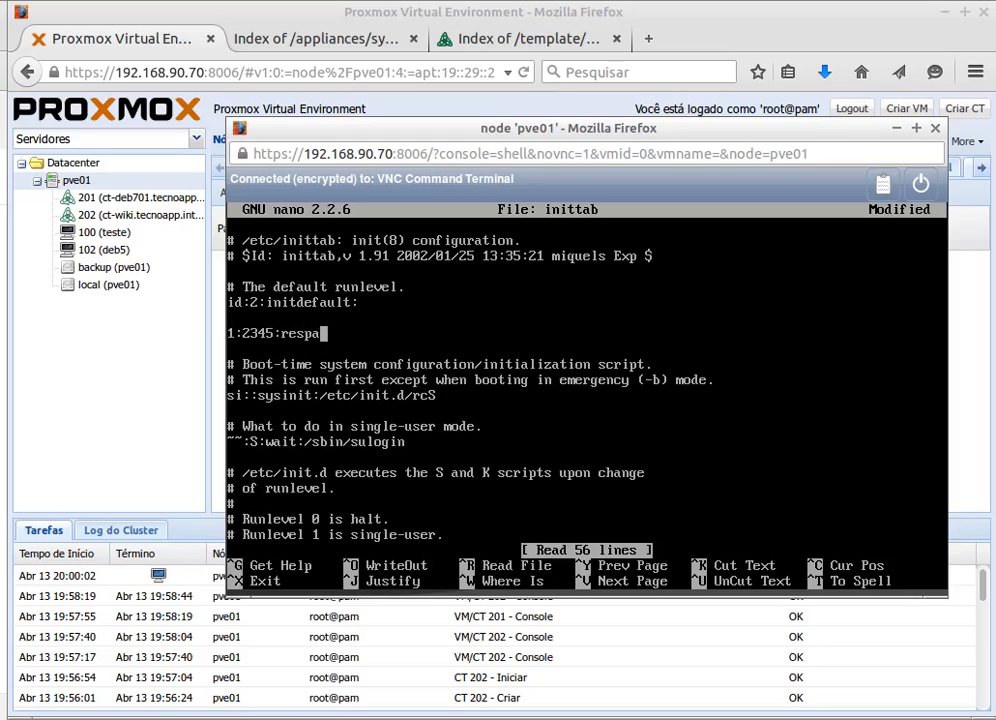
pyautogui.write('wn:/sbin')
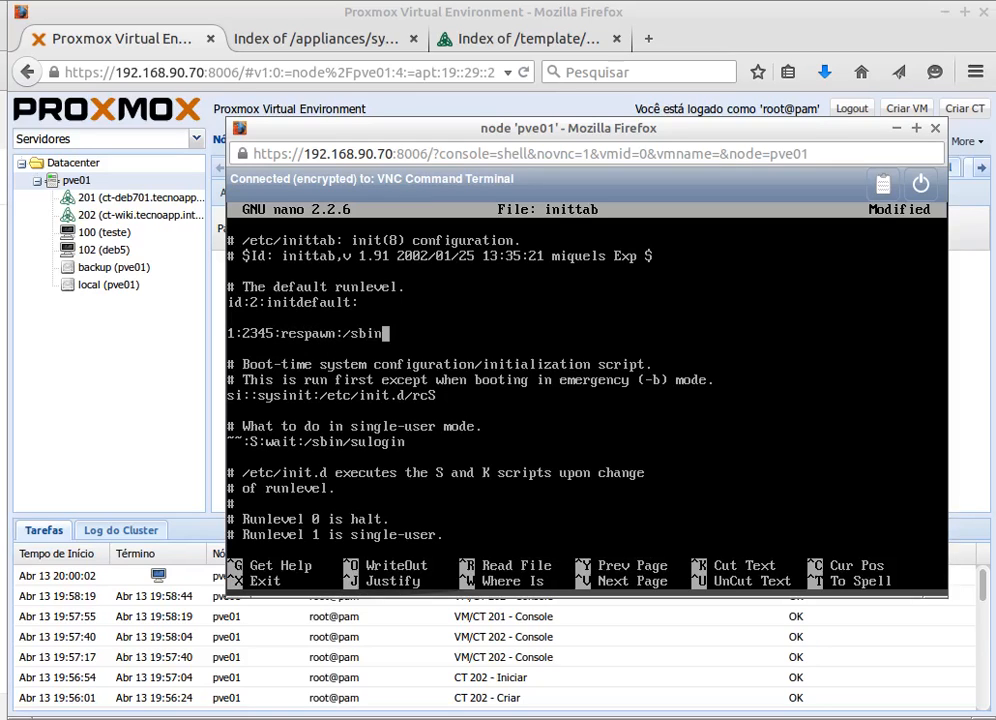
pyautogui.write('/getty 384')
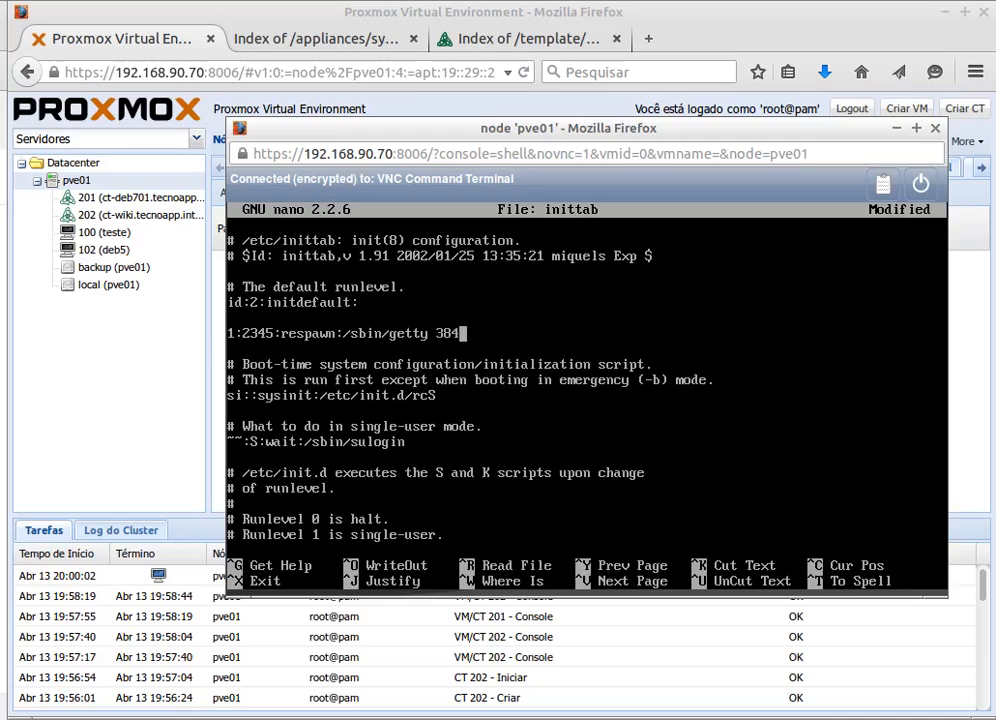
pyautogui.write('00 tty1')
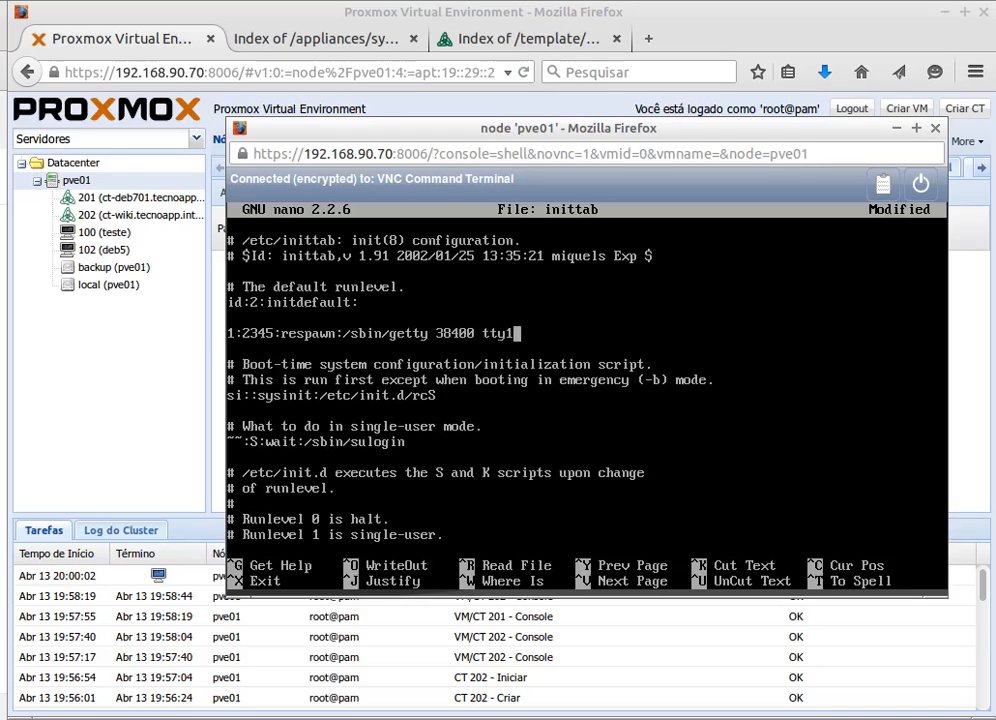
pyautogui.press('Left')
pyautogui.press('Left')
pyautogui.press('Left')
pyautogui.press('Left')
pyautogui.press('Left')
pyautogui.press('Left')
pyautogui.press('Left')
pyautogui.press('Left')
pyautogui.press('Left')
pyautogui.press('Left')
pyautogui.press('Left')
pyautogui.press('Left')
pyautogui.press('Left')
pyautogui.press('Left')
pyautogui.press('Left')
pyautogui.press('Left')
pyautogui.press('Left')
pyautogui.press('Left')
pyautogui.press('Left')
pyautogui.press('Left')
pyautogui.press('Right')
pyautogui.press('Right')
pyautogui.press('Right')
pyautogui.press('Right')
pyautogui.press('Right')
pyautogui.press('Right')
# - Add the comment '# Adicionado Proxmox OpenVz' above the getty line, save inittab and exit nano
pyautogui.press('Up')
pyautogui.press('Return')
pyautogui.write('# Adicion')
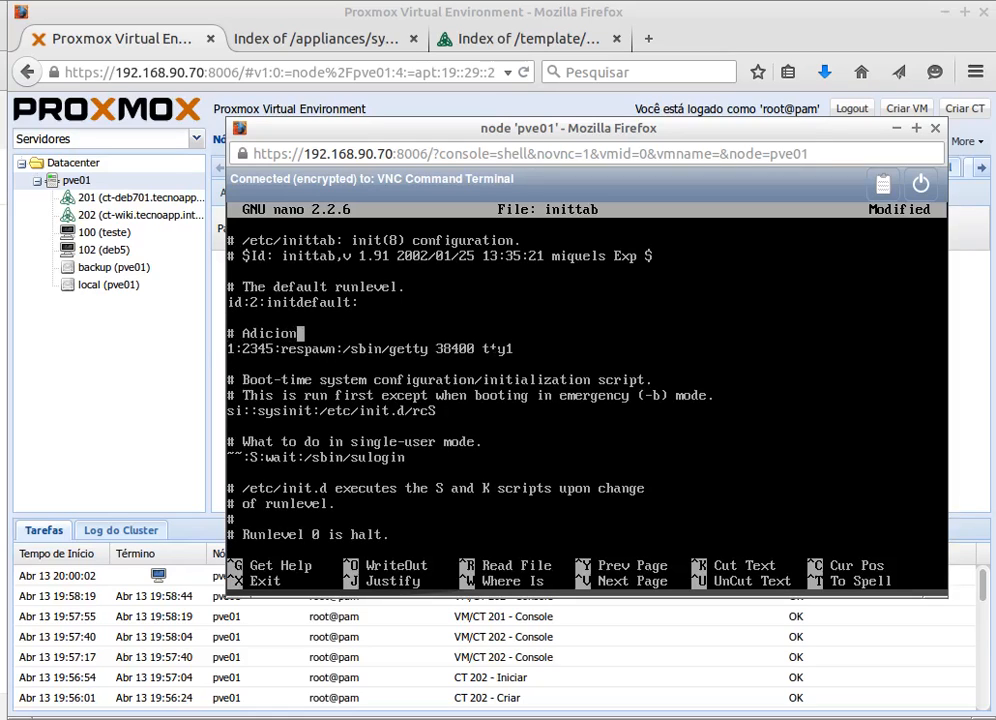
pyautogui.write('ado Proxmox ')
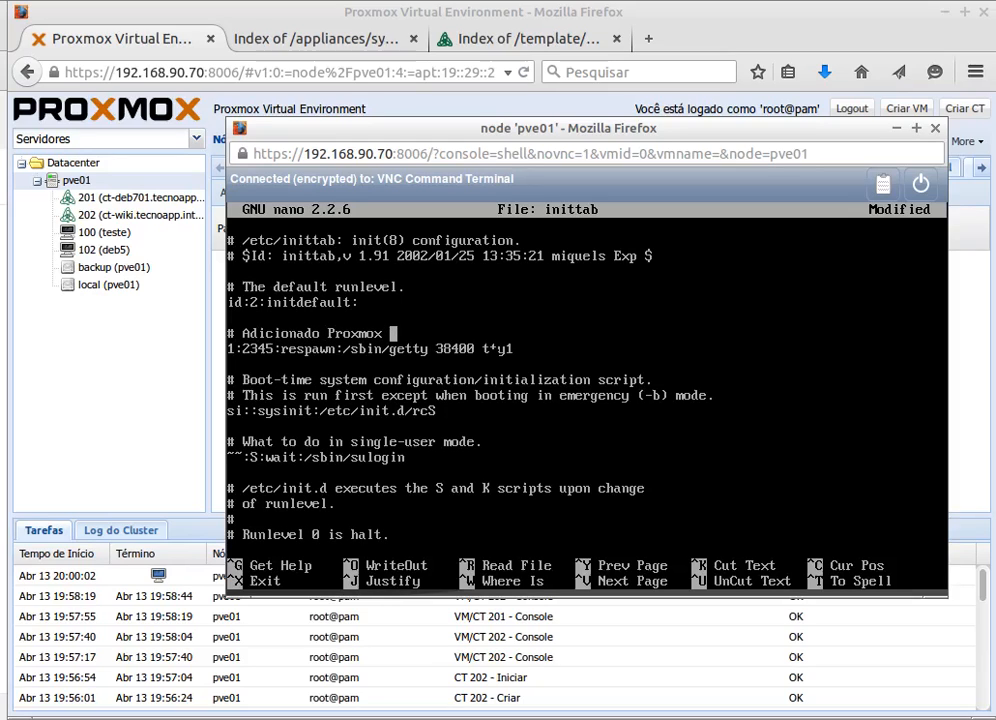
pyautogui.write('Open')
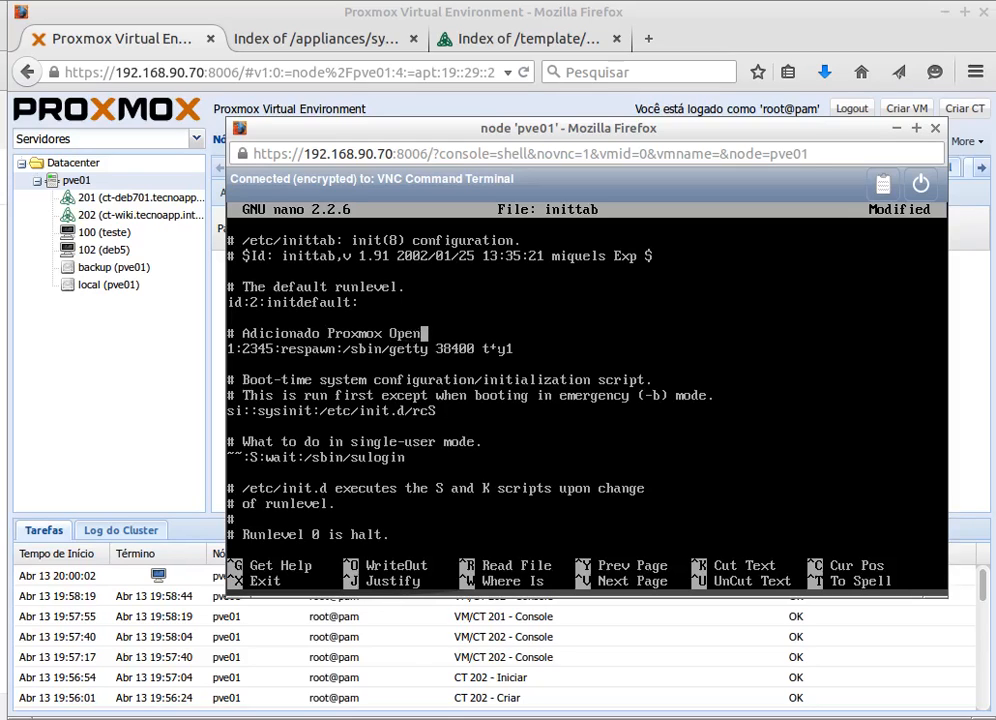
pyautogui.write('Vz')
pyautogui.click(475, 40)
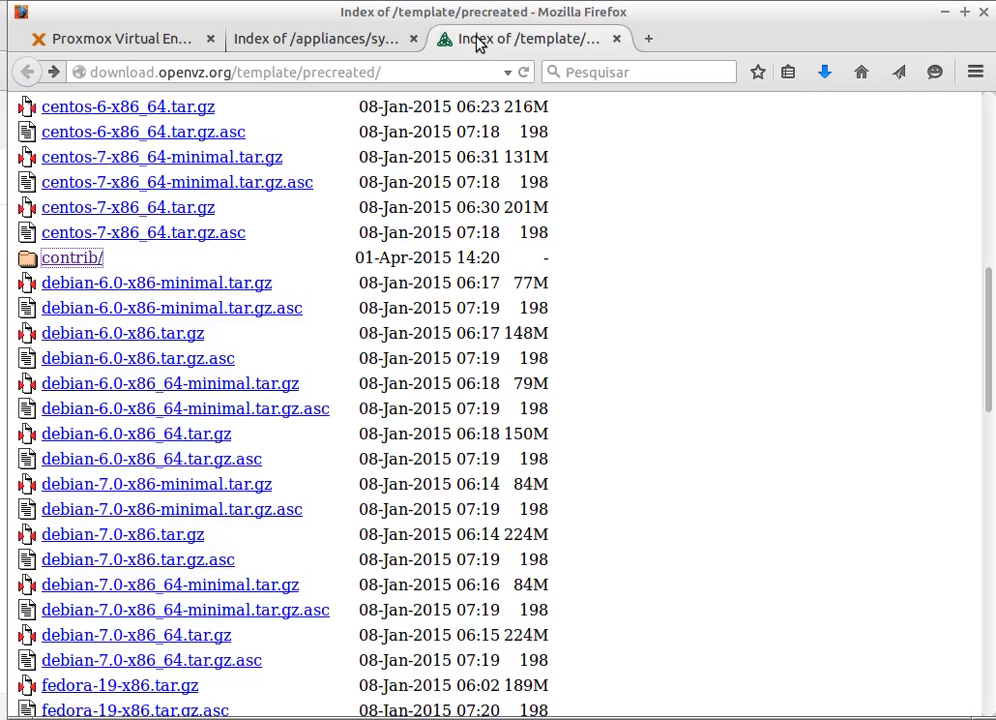
pyautogui.hotkey('alt', 'Tab')
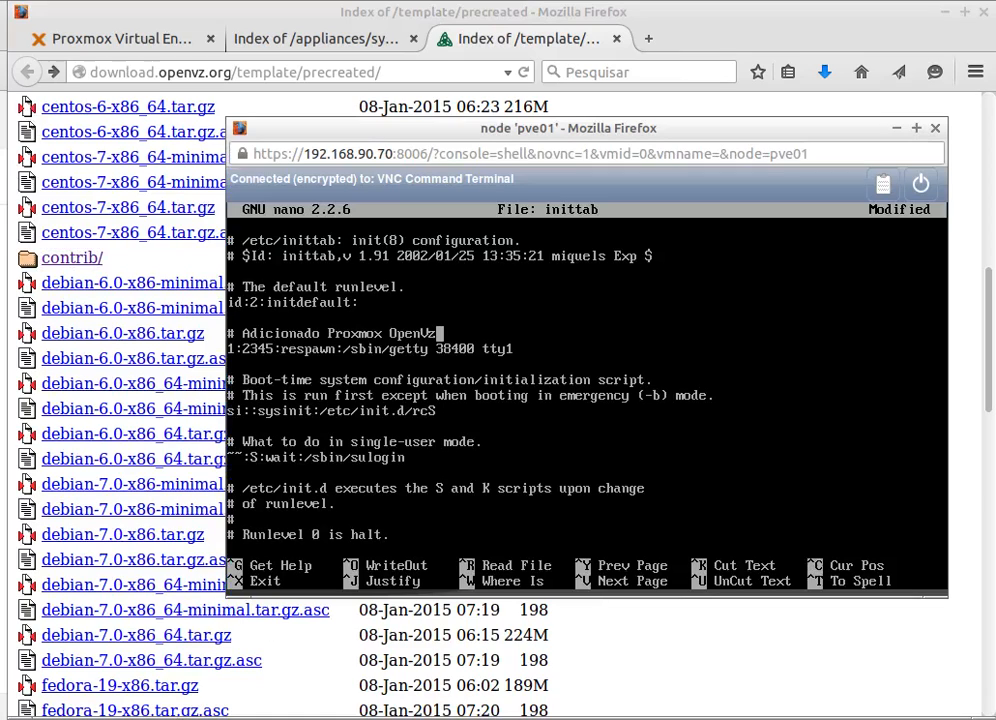
pyautogui.press('Down')
pyautogui.hotkey('ctrl', 'o')
pyautogui.press('Return')
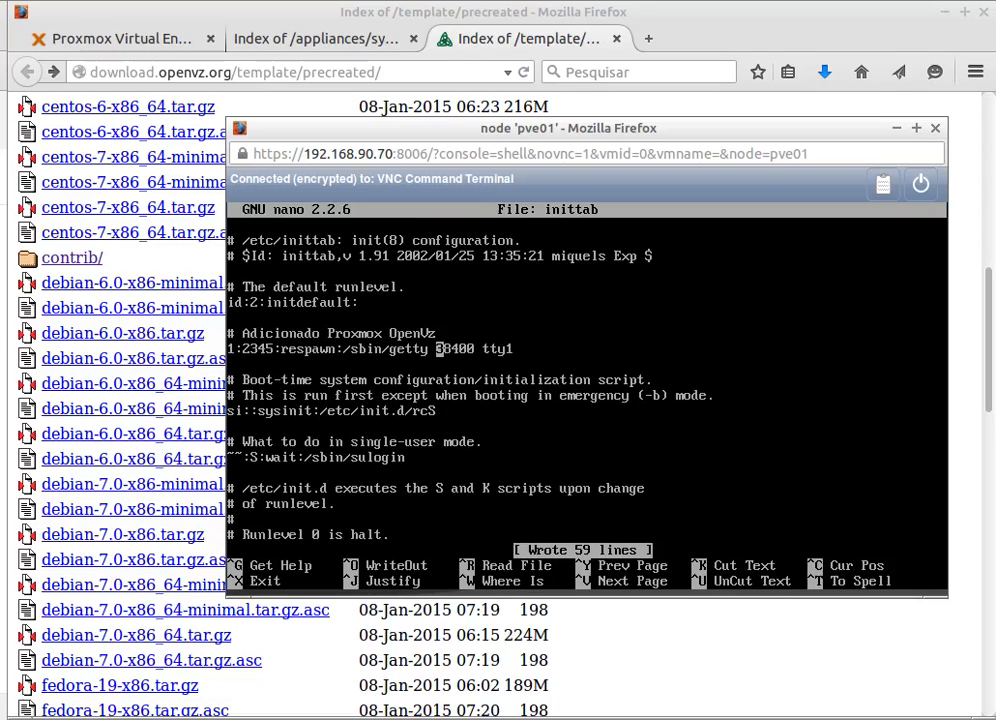
pyautogui.hotkey('ctrl', 'x')
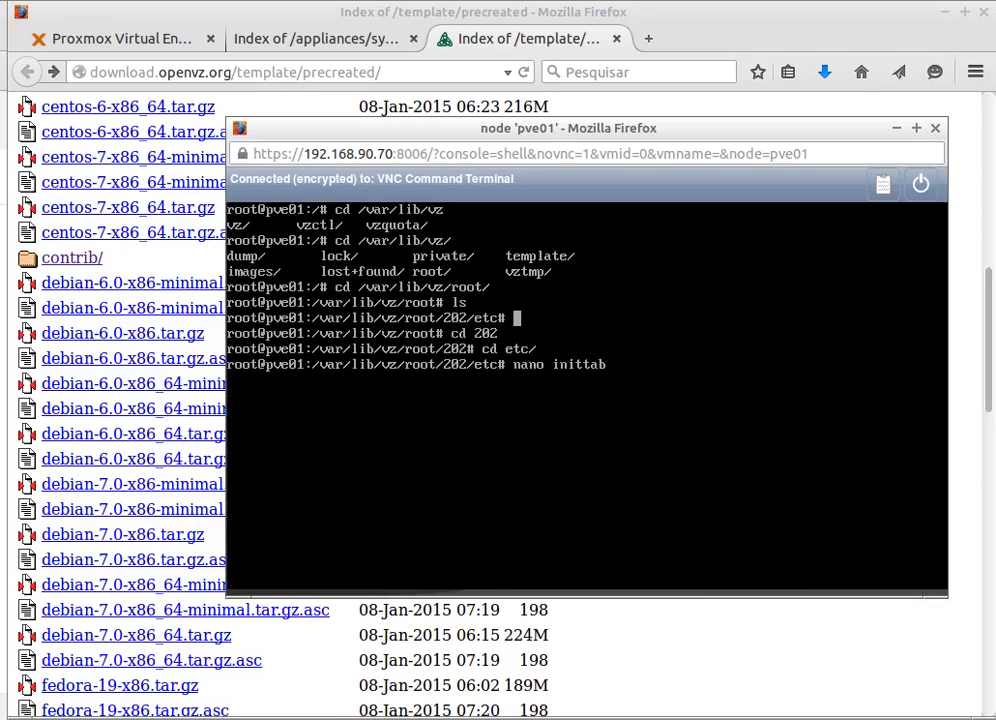
# - Shut down container 202 from its context menu and confirm
pyautogui.moveTo(706, 124); pyautogui.dragTo(679, 137)
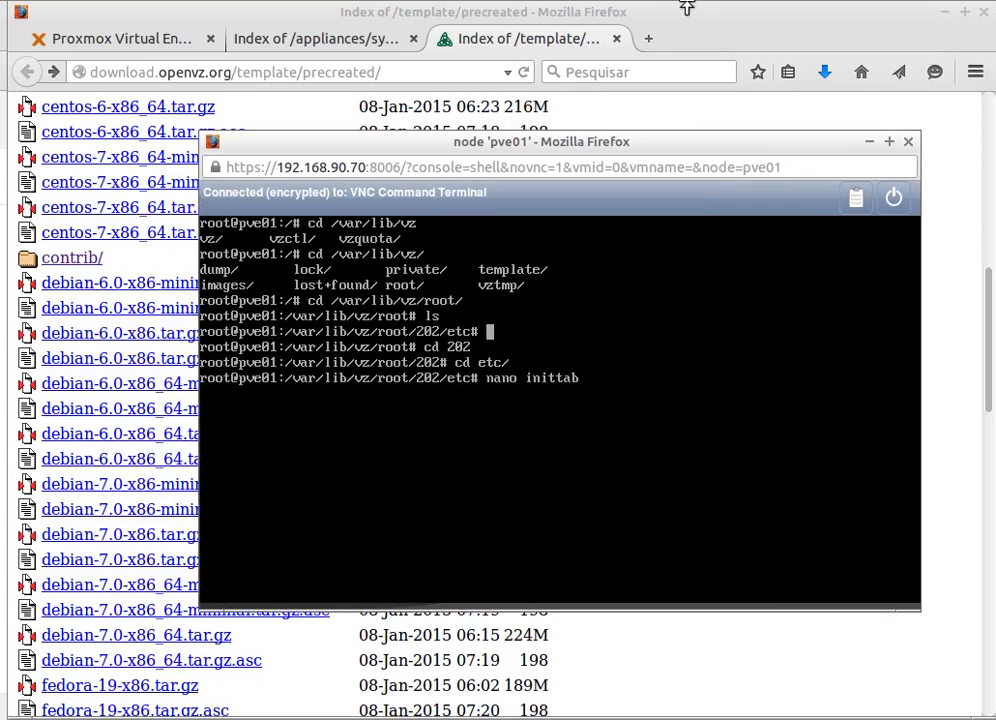
pyautogui.click(144, 42)
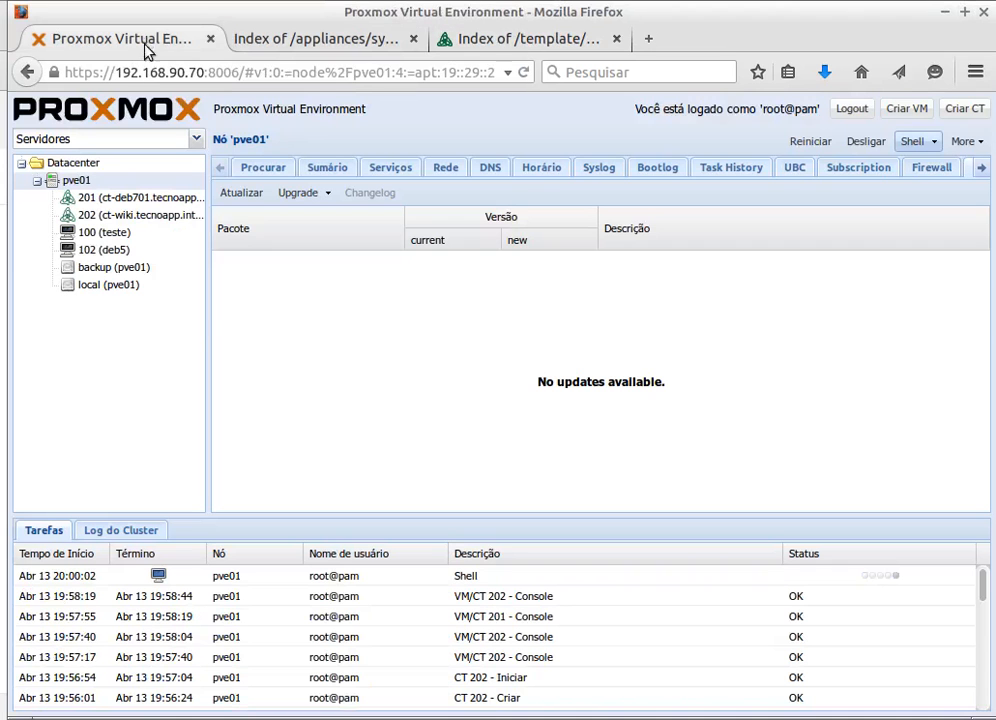
pyautogui.click(125, 220)
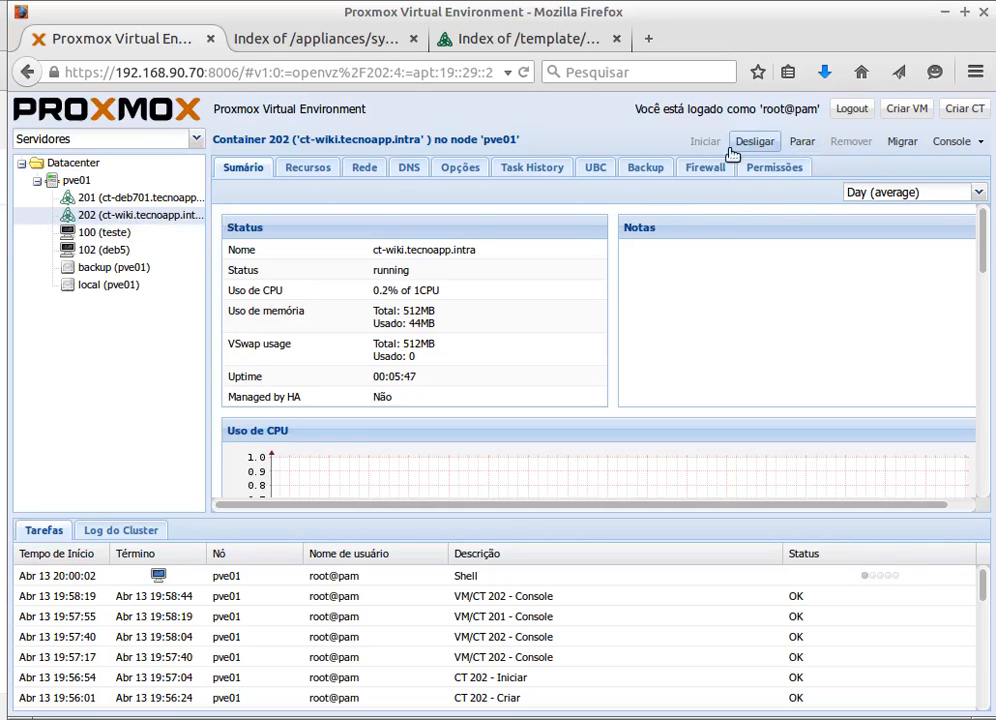
pyautogui.rightClick(132, 215)
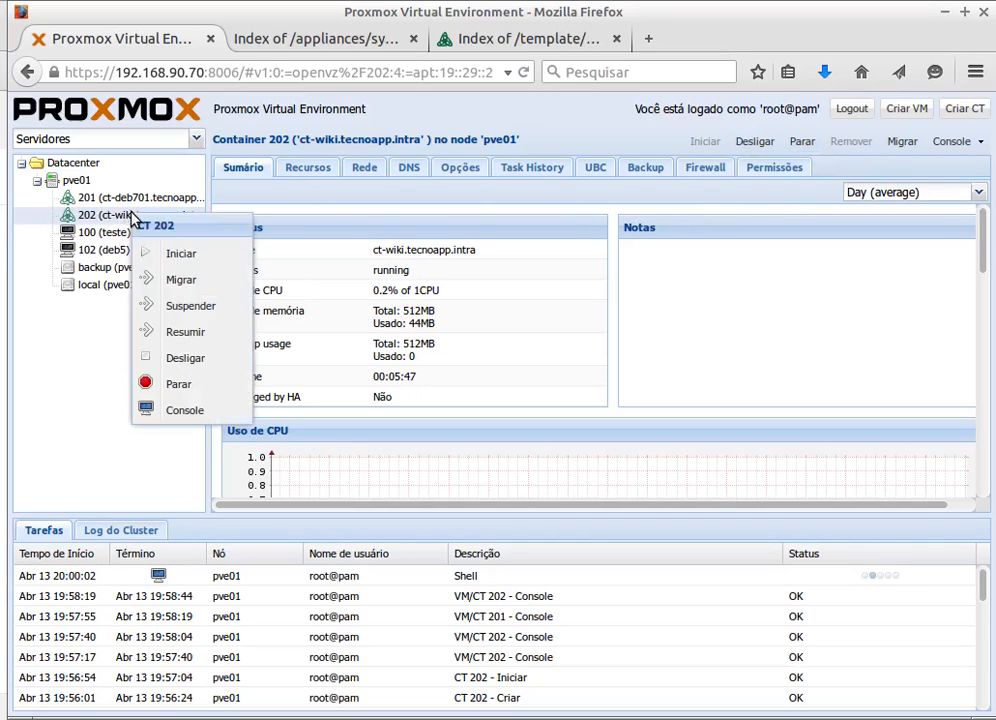
pyautogui.click(199, 359)
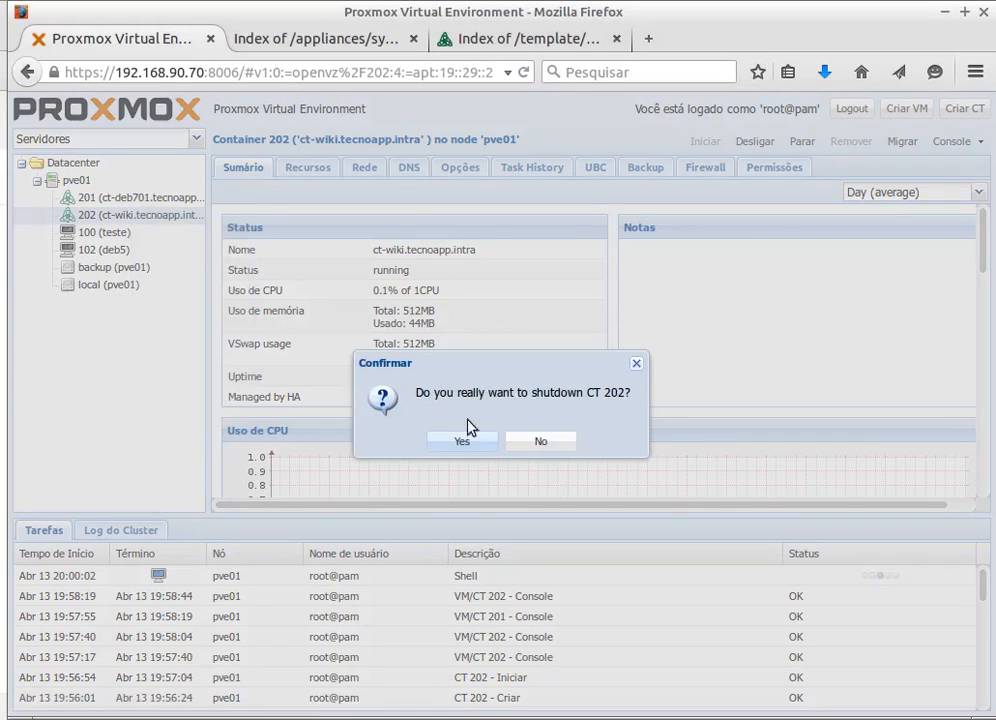
pyautogui.click(432, 447)
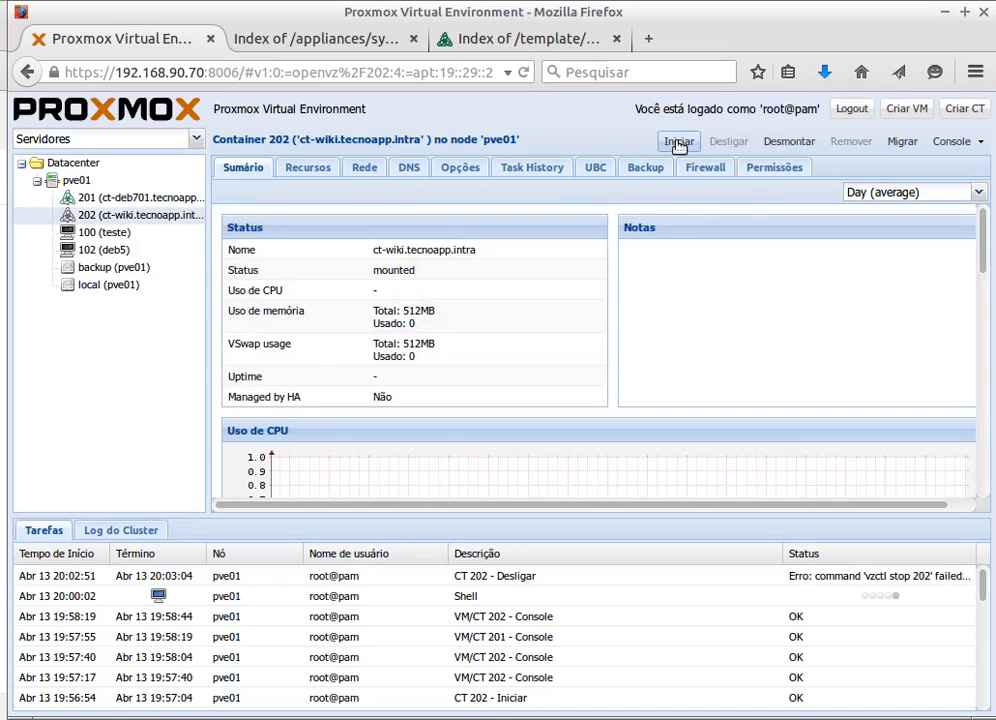
# - Start container 202 again so it returns to running
pyautogui.click(679, 143)
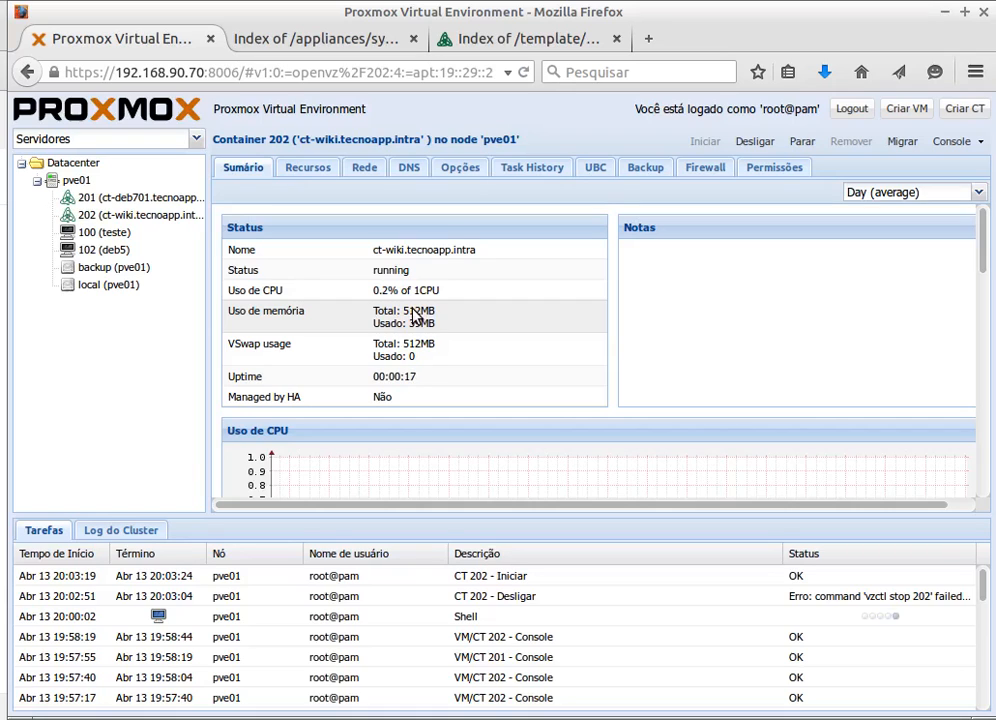
pyautogui.click(151, 224)
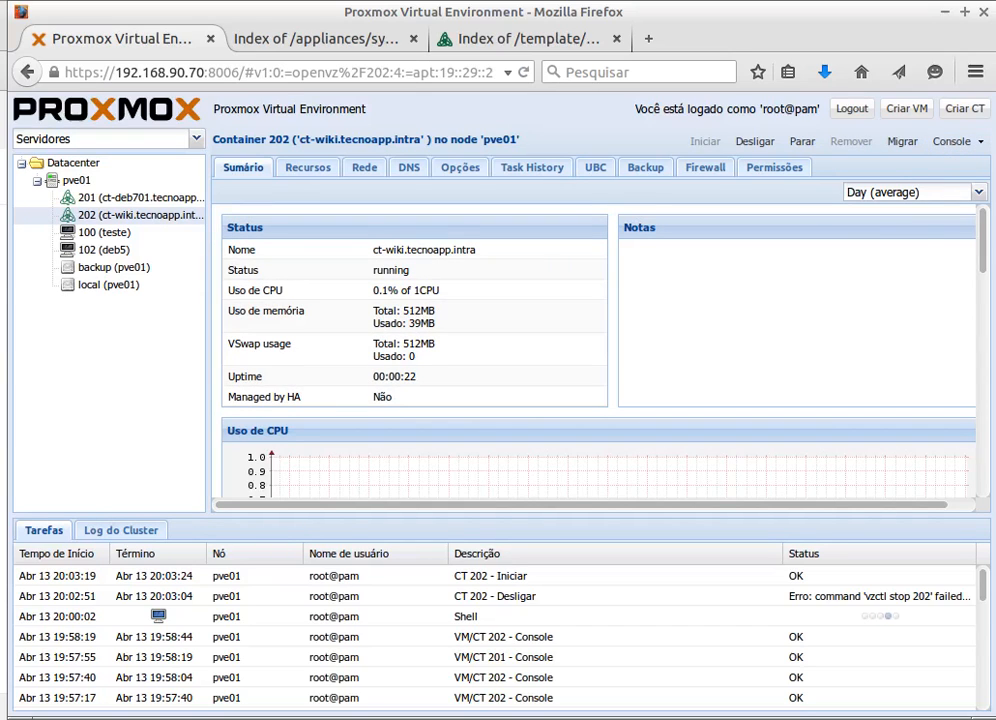
pyautogui.hotkey('alt', 'Tab')
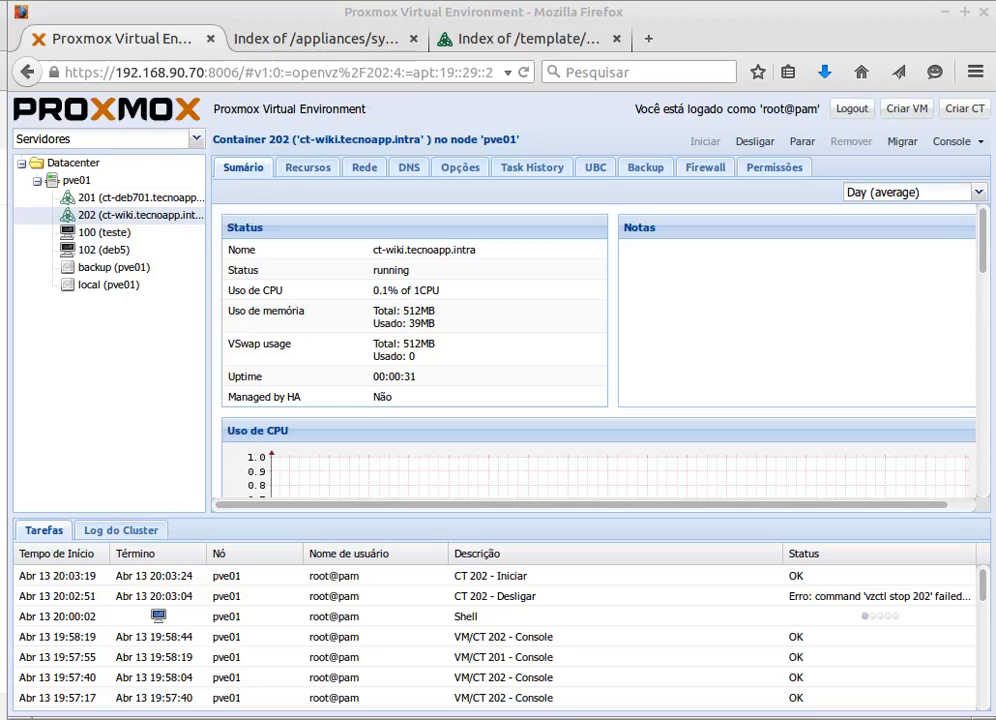
# - Open container 202's console, log in as root with its password, then close the console window
pyautogui.click(955, 138)
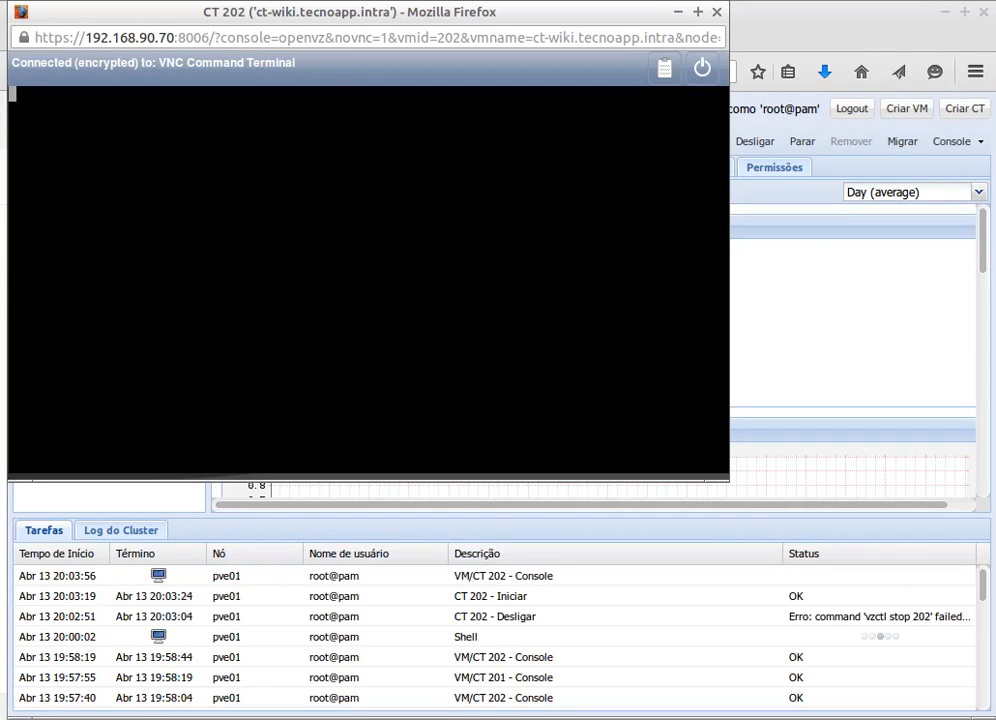
pyautogui.moveTo(368, 13); pyautogui.dragTo(477, 55)
pyautogui.press('Return')
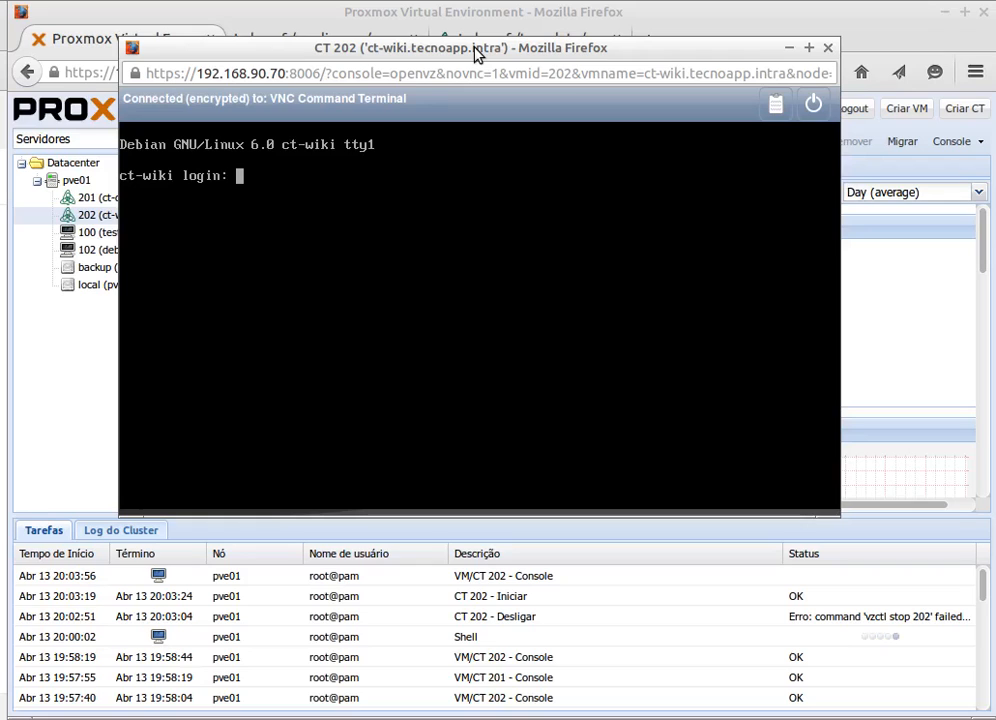
pyautogui.write('root')
pyautogui.press('Return')
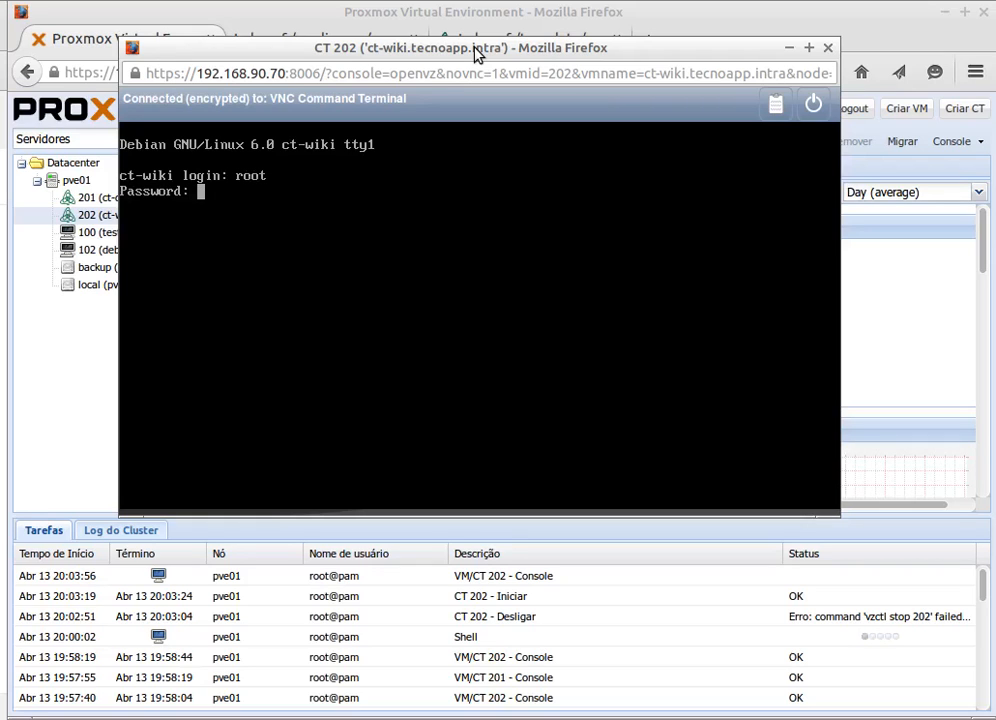
pyautogui.press('Return')
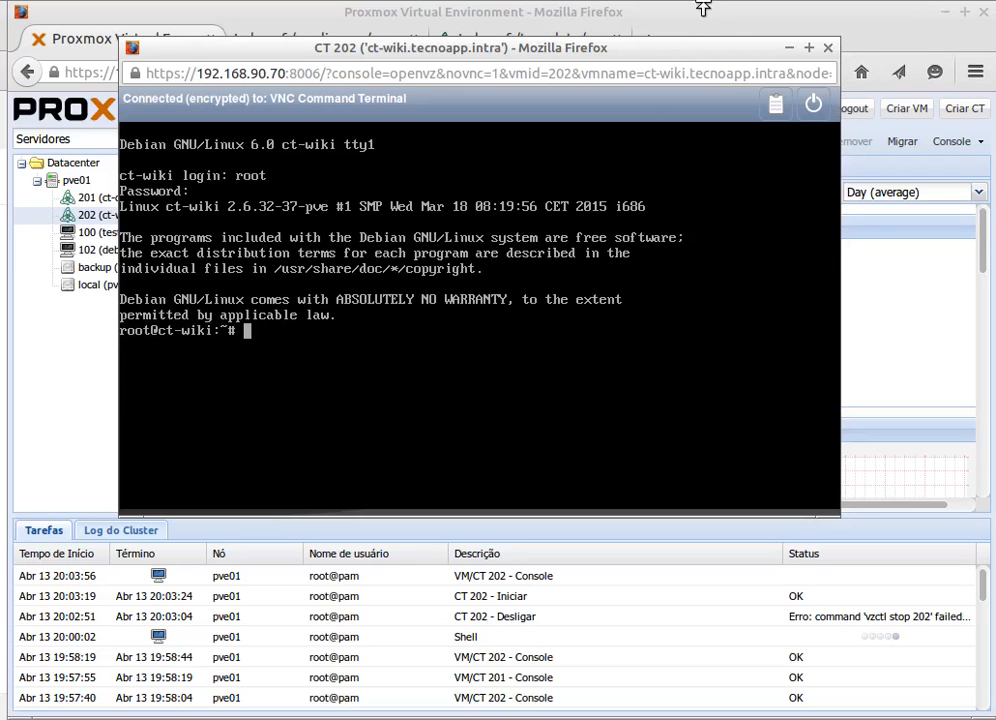
pyautogui.moveTo(664, 48); pyautogui.dragTo(700, 122)
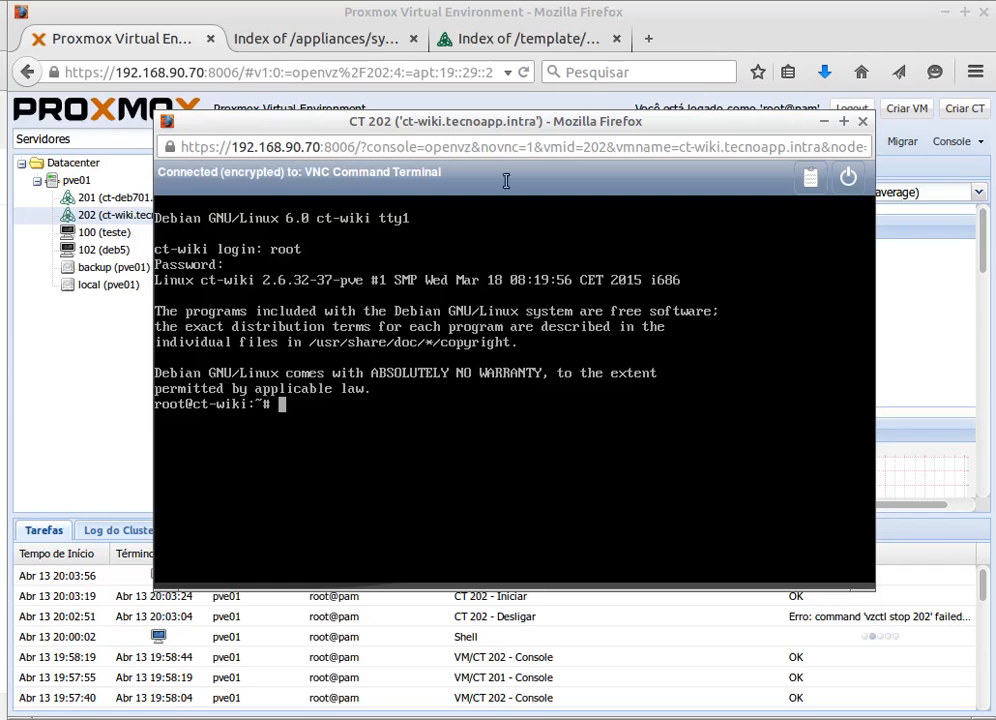
pyautogui.click(562, 6)
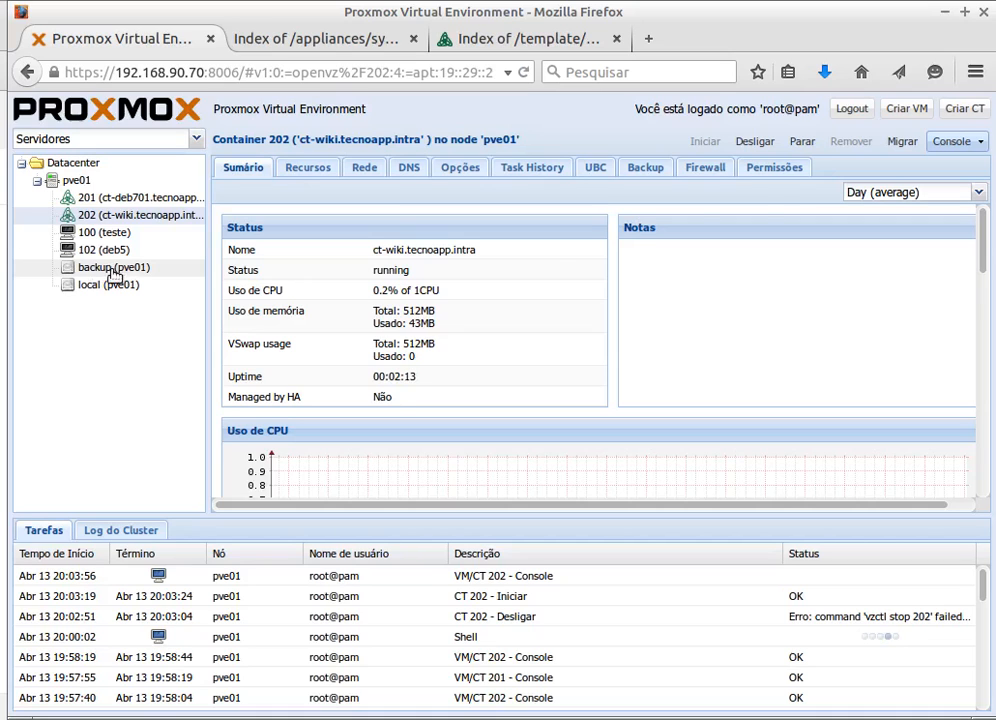
# - Start the Create CT wizard, check which storages are offered, and cancel it
pyautogui.click(965, 110)
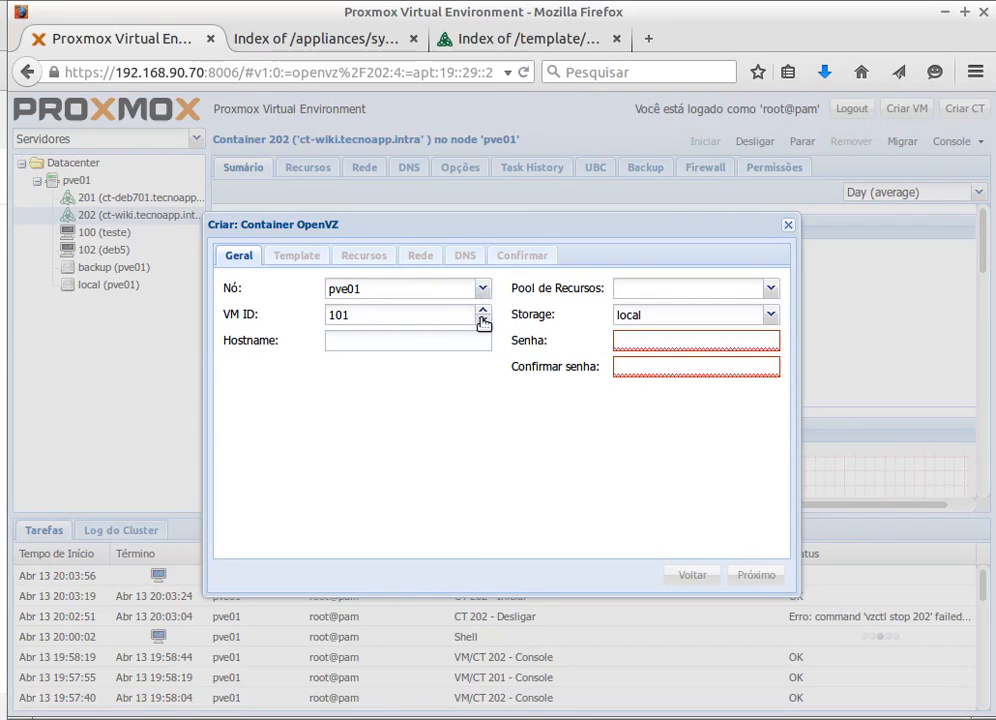
pyautogui.click(771, 317)
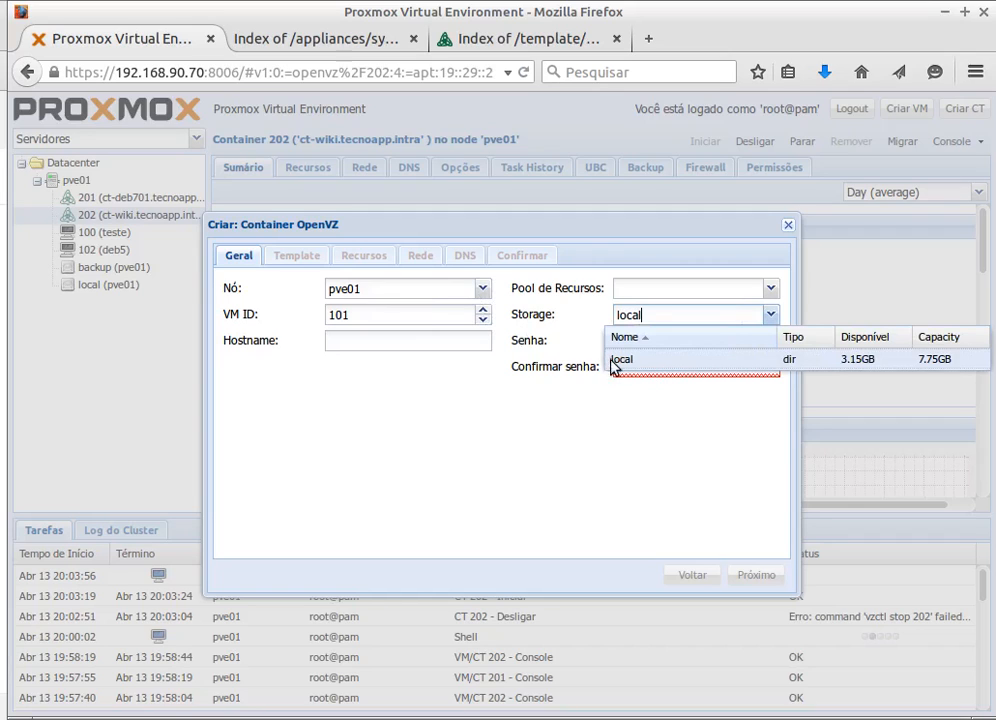
pyautogui.click(490, 424)
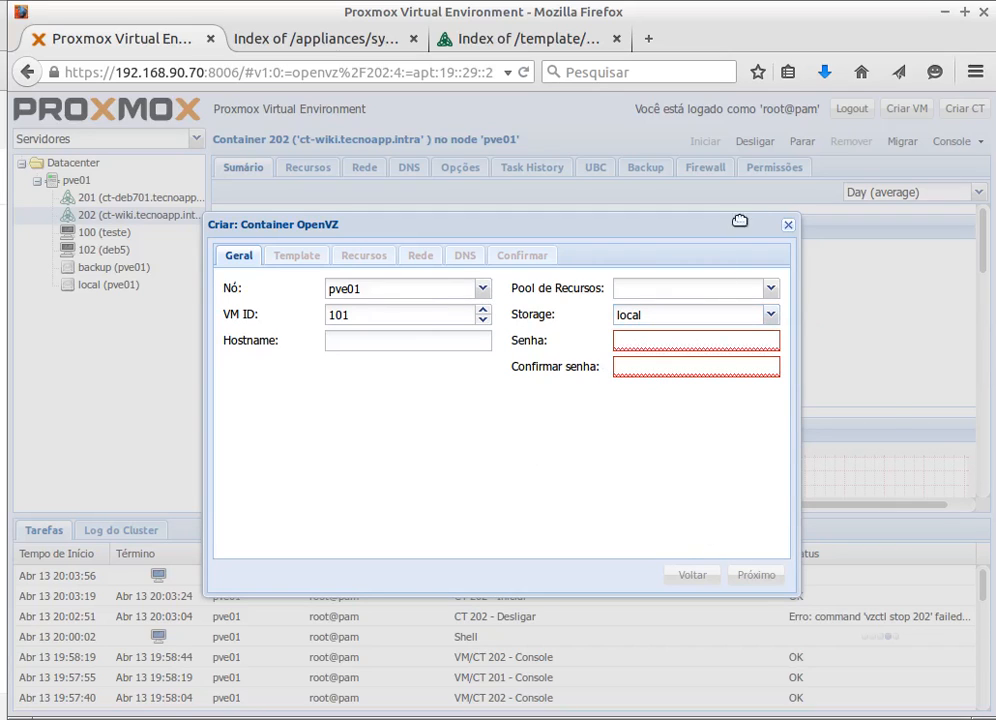
pyautogui.click(768, 317)
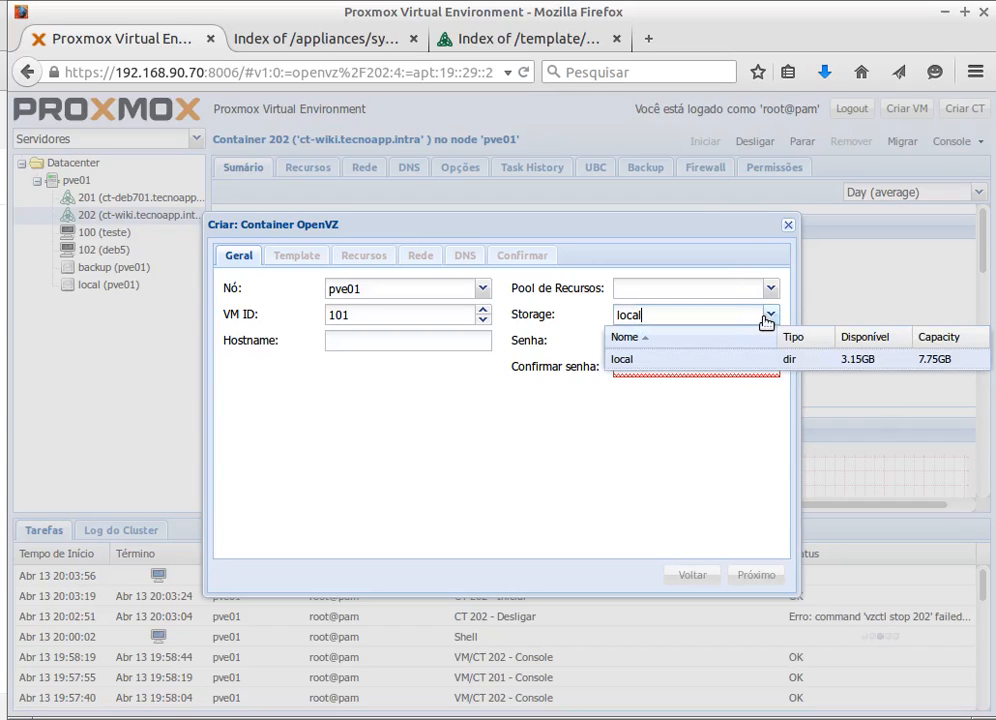
pyautogui.click(769, 318)
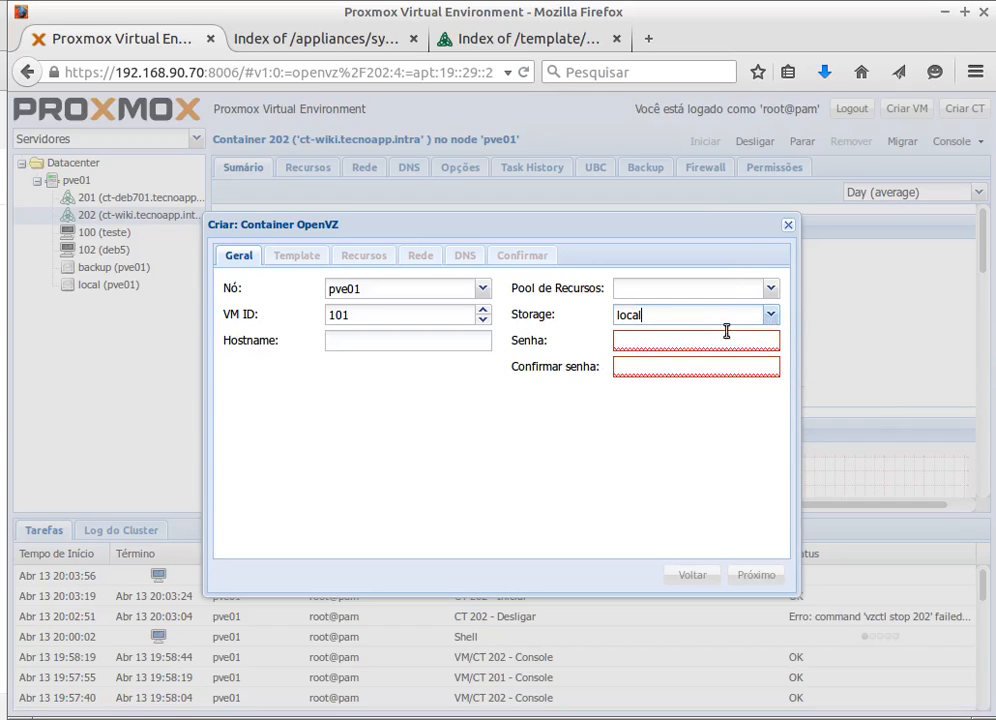
pyautogui.click(790, 226)
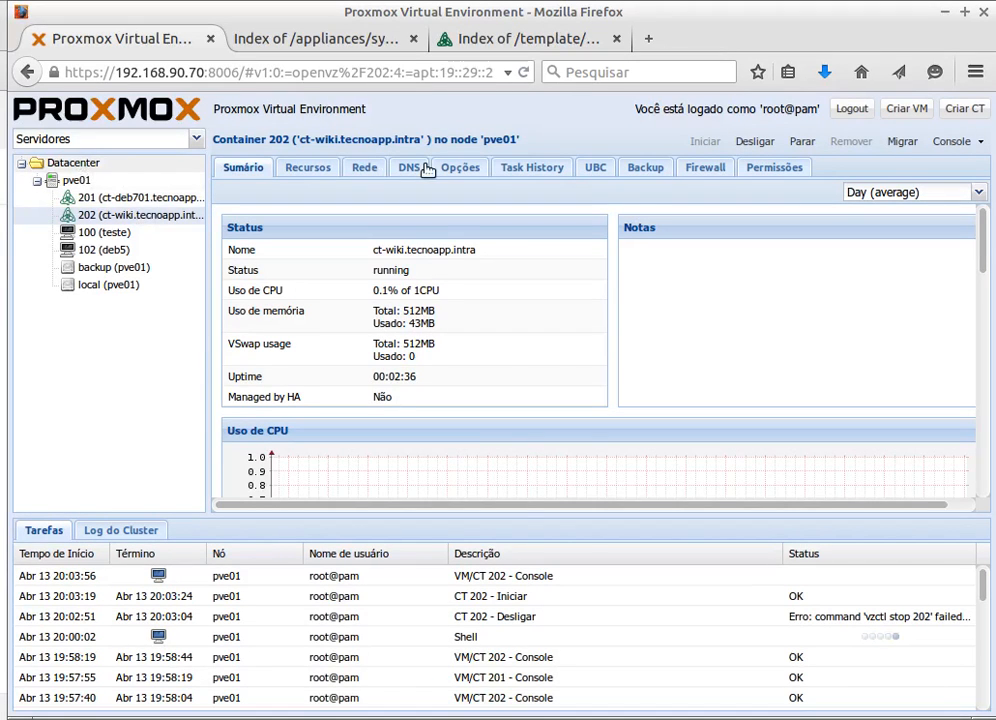
# - Edit the backup NFS storage to also accept Container OpenVZ content and save
pyautogui.hotkey('alt', 'Left')
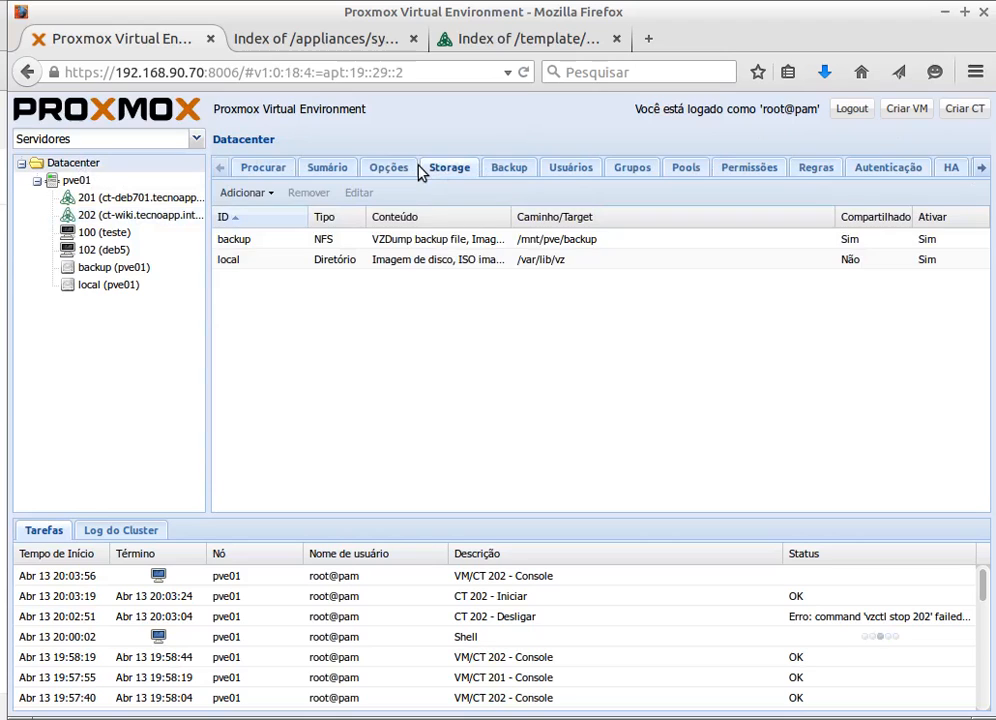
pyautogui.click(300, 241)
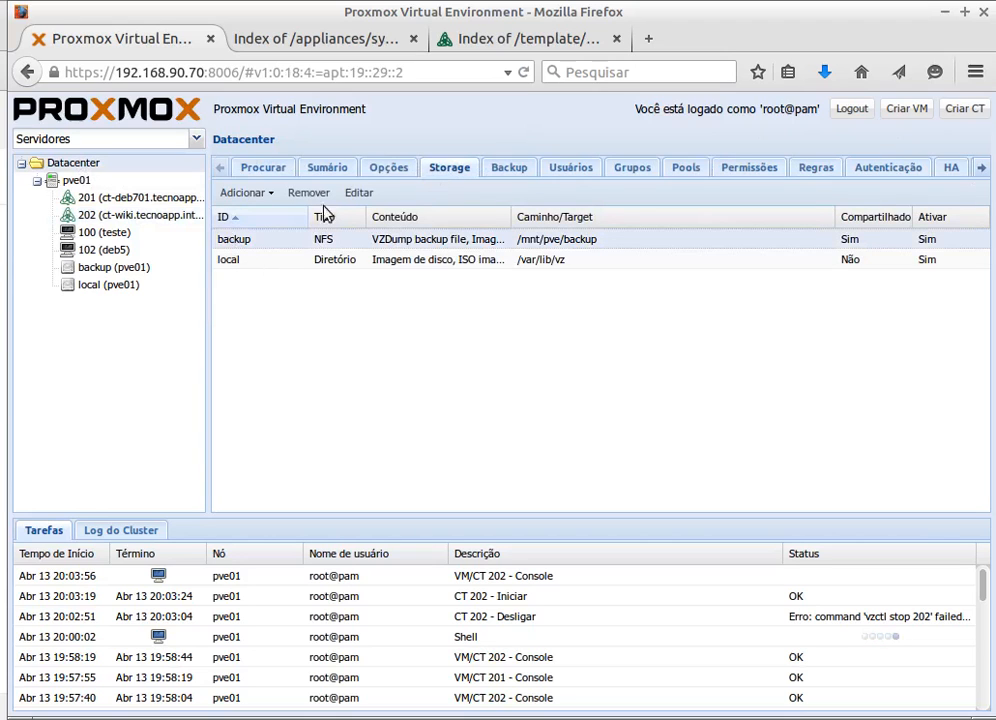
pyautogui.click(360, 193)
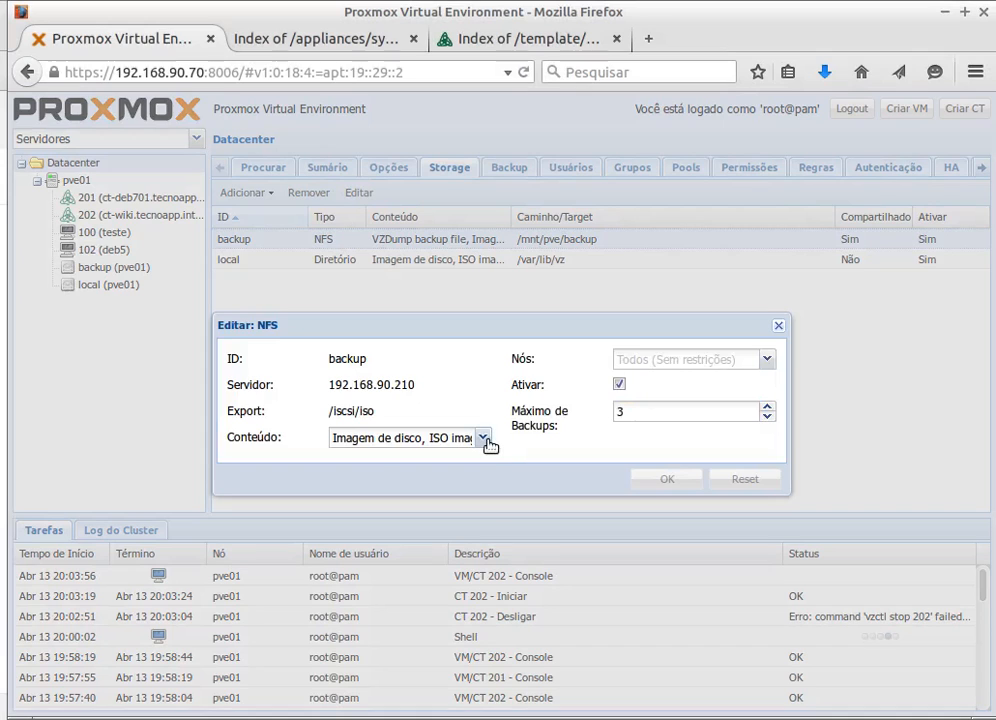
pyautogui.click(484, 440)
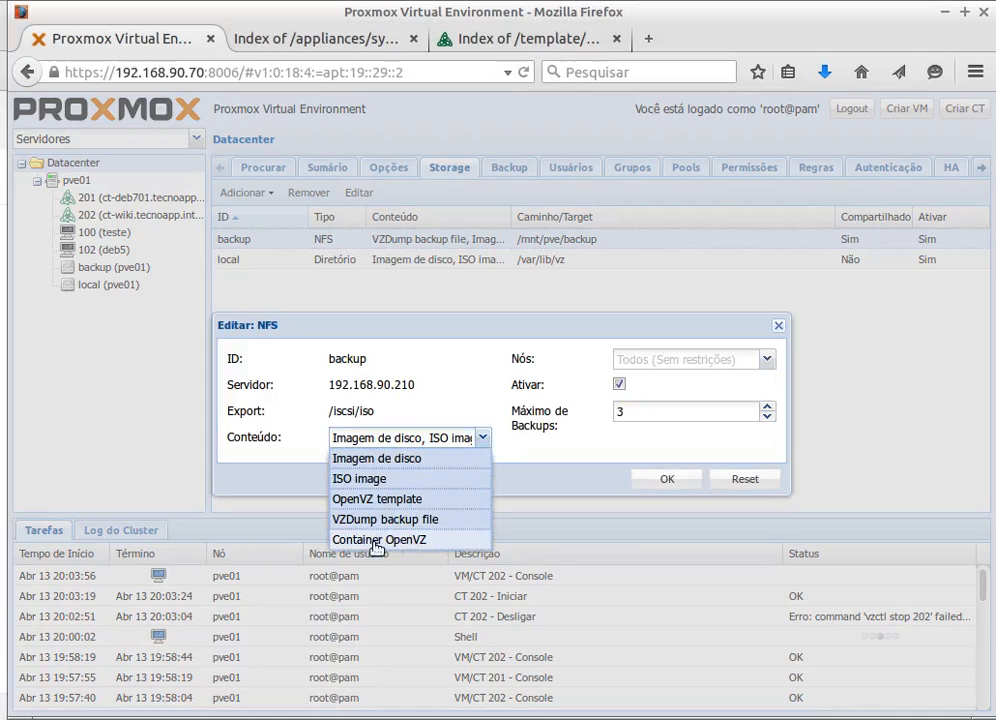
pyautogui.click(676, 484)
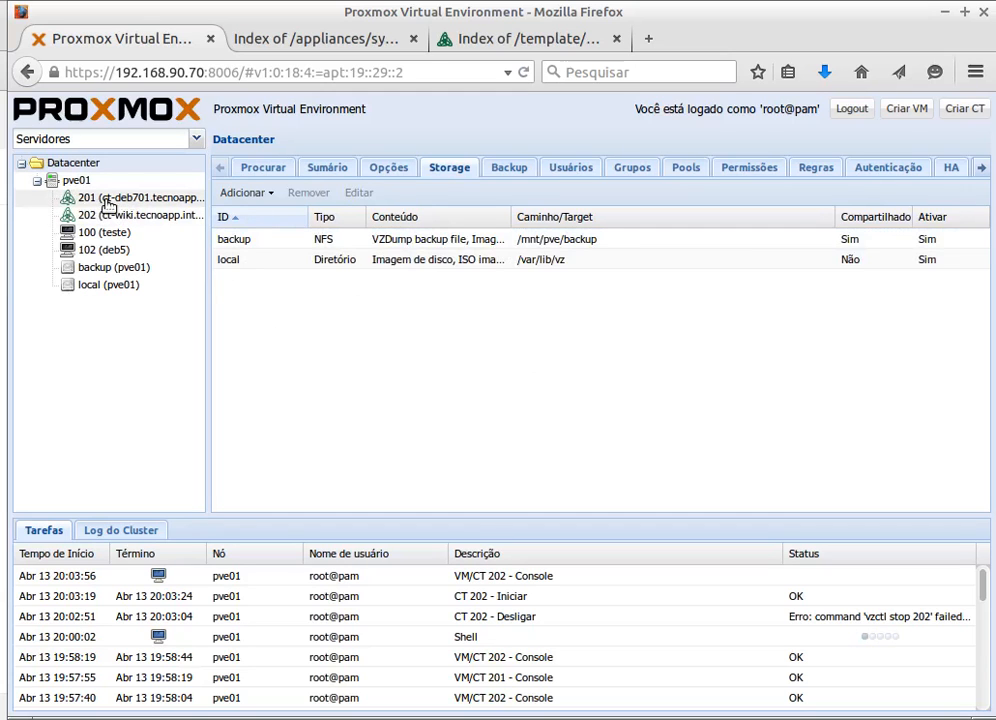
# - Stop container 201 (ct-deb701) from its context menu and confirm
pyautogui.rightClick(108, 205)
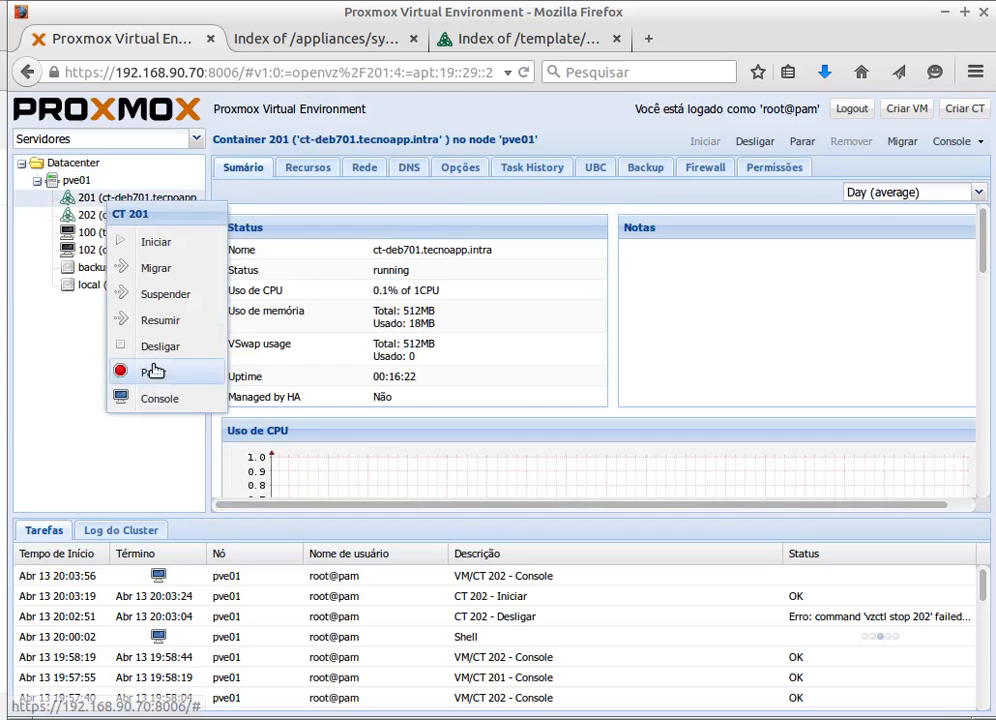
pyautogui.click(153, 372)
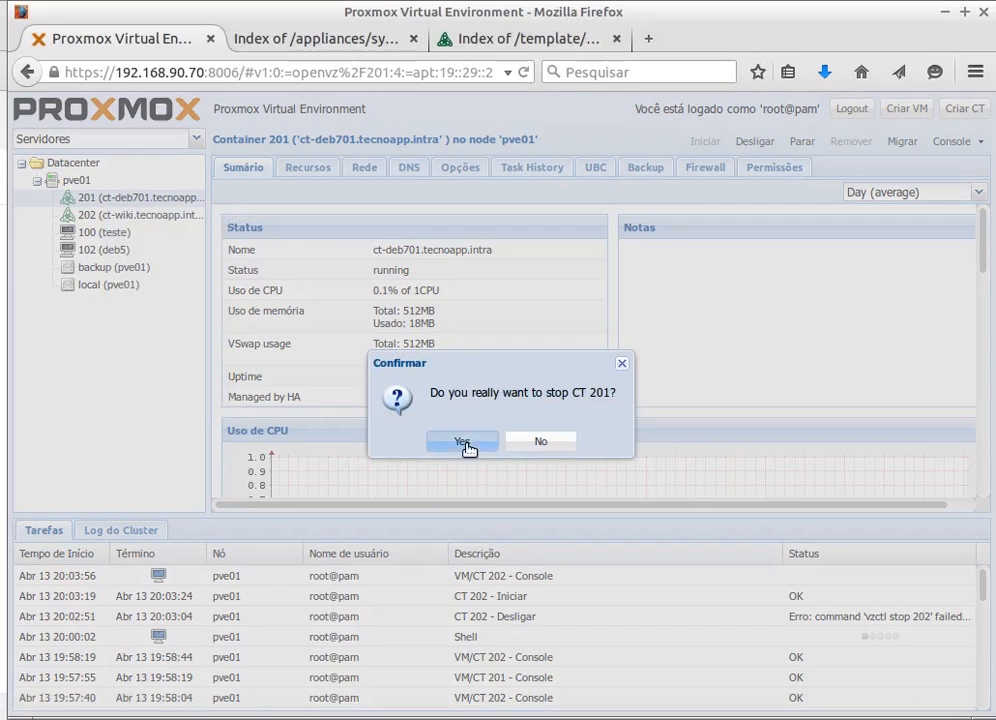
pyautogui.press('Return')
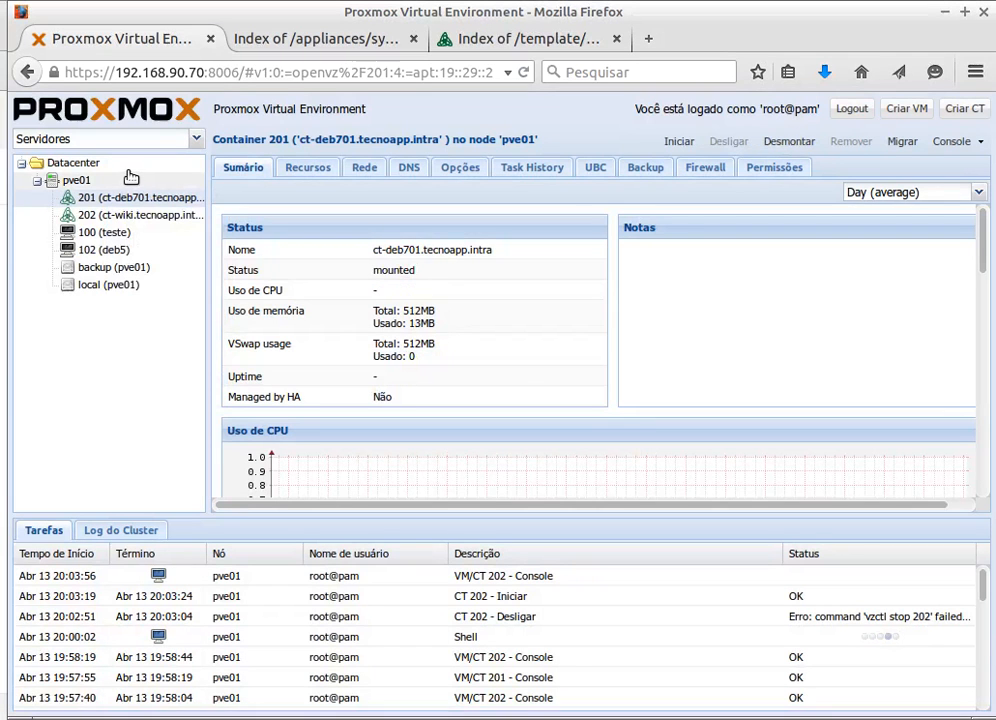
pyautogui.click(966, 110)
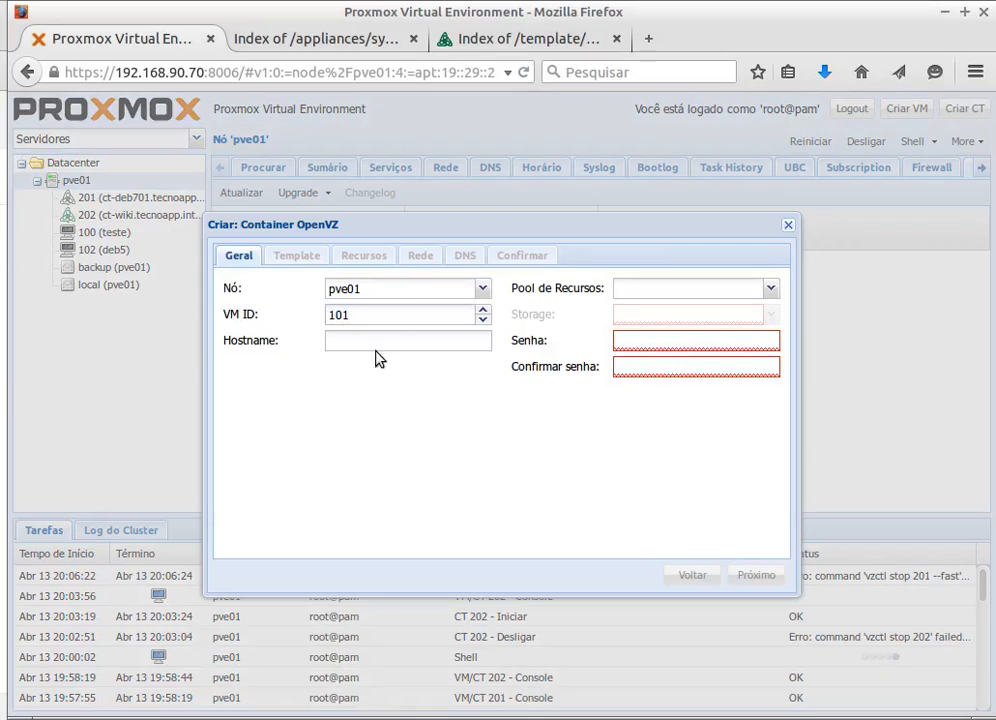
# - Enter CT ID 203, hostname ct-deb702, and the root password twice
pyautogui.doubleClick(356, 314)
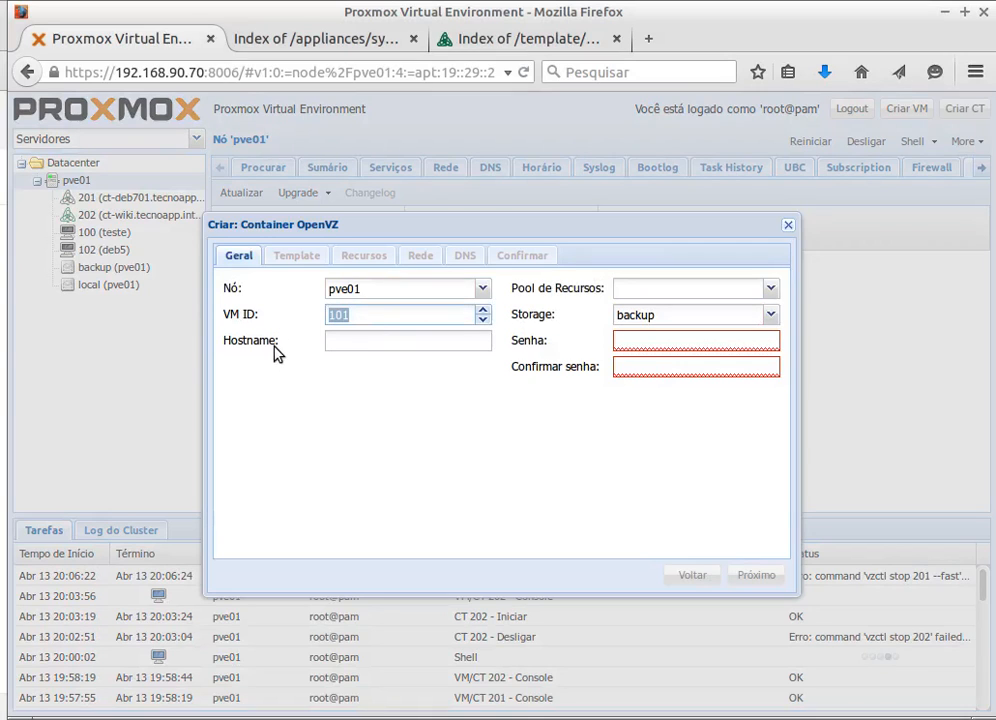
pyautogui.write('203')
pyautogui.click(345, 348)
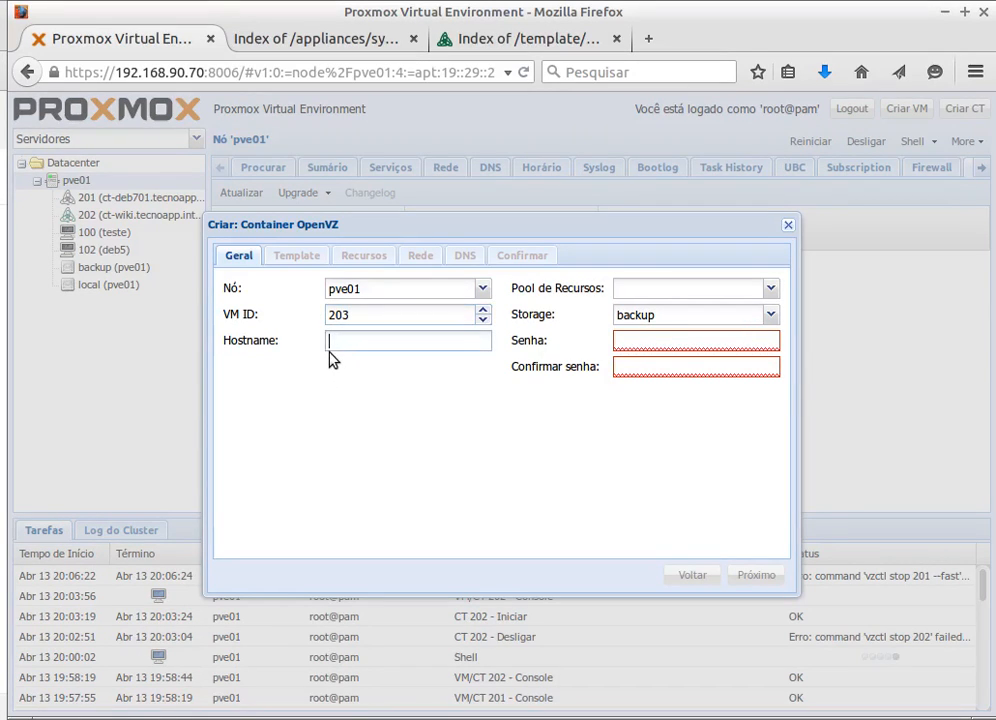
pyautogui.write('ct-deb702')
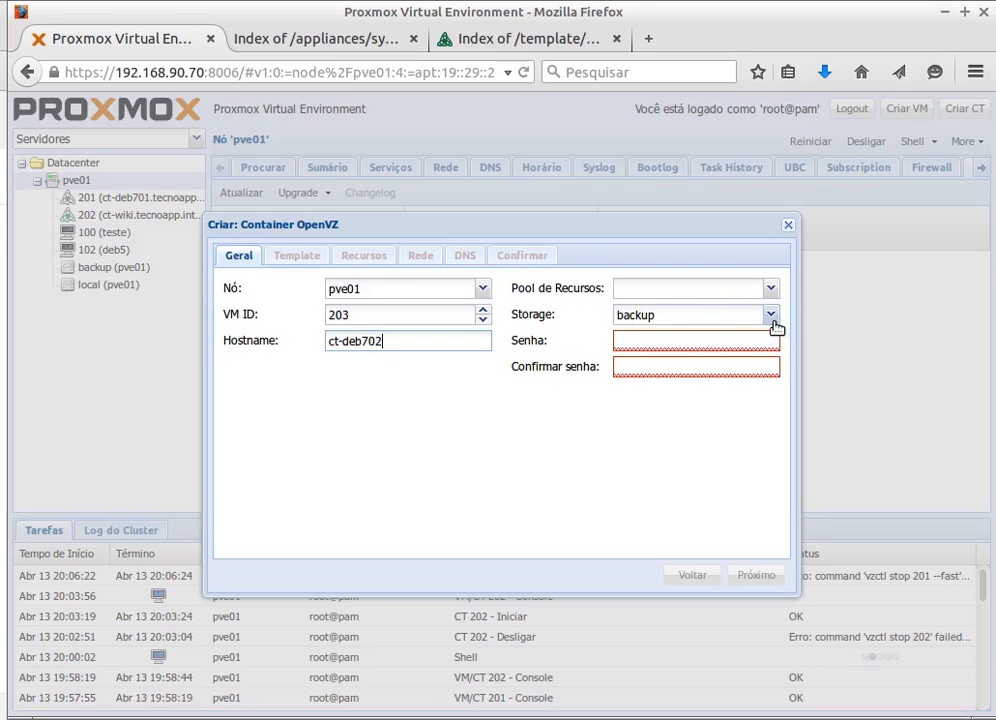
pyautogui.click(635, 341)
pyautogui.write('••••••')
pyautogui.click(632, 367)
pyautogui.write('•')
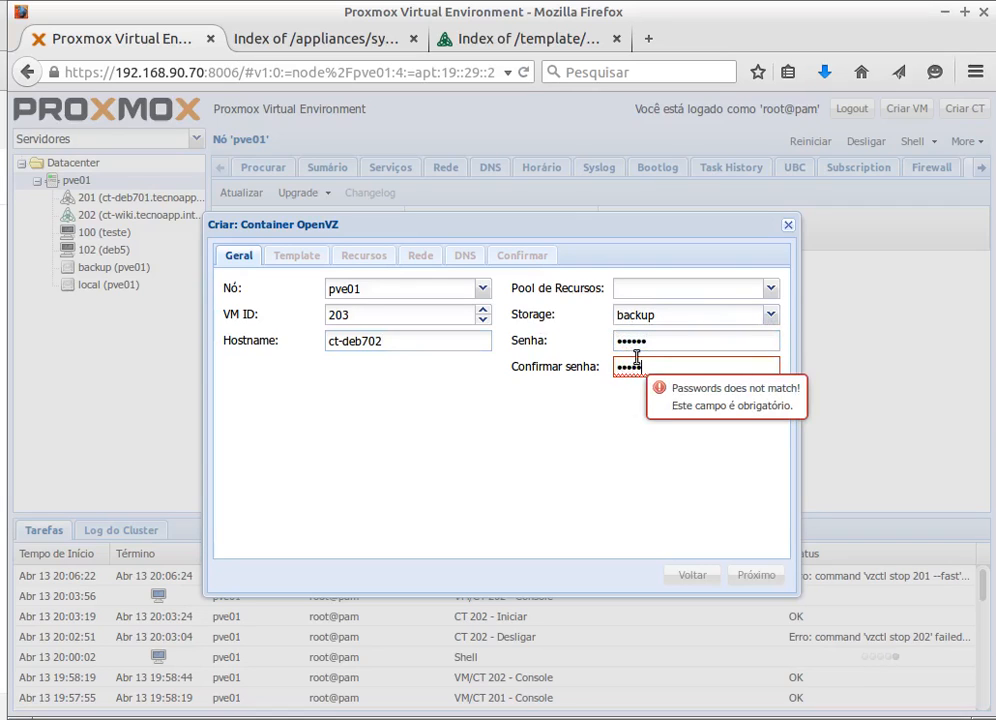
pyautogui.write('•••••')
# - Choose the debian-7.0-standard template from local storage
pyautogui.click(292, 254)
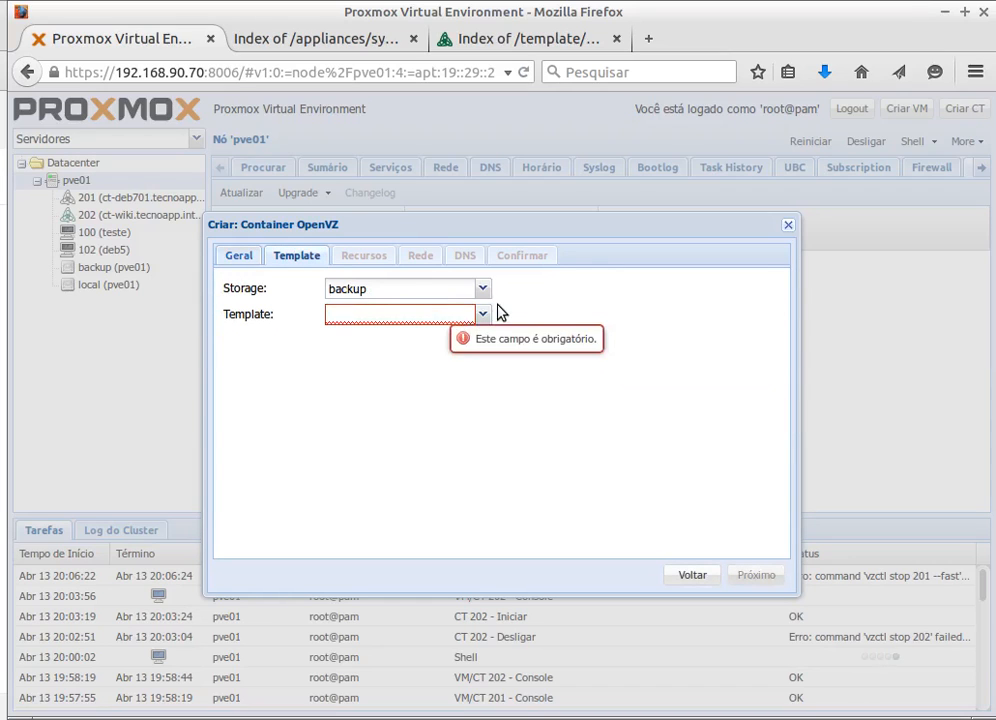
pyautogui.click(484, 314)
pyautogui.click(484, 314)
pyautogui.click(488, 289)
pyautogui.click(354, 356)
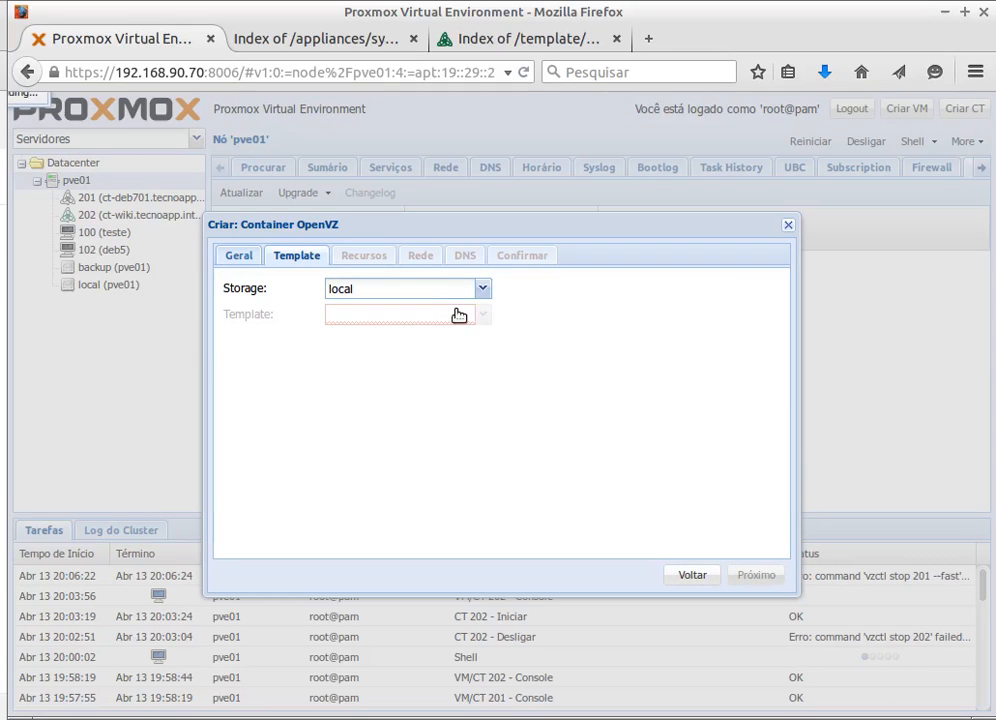
pyautogui.click(483, 316)
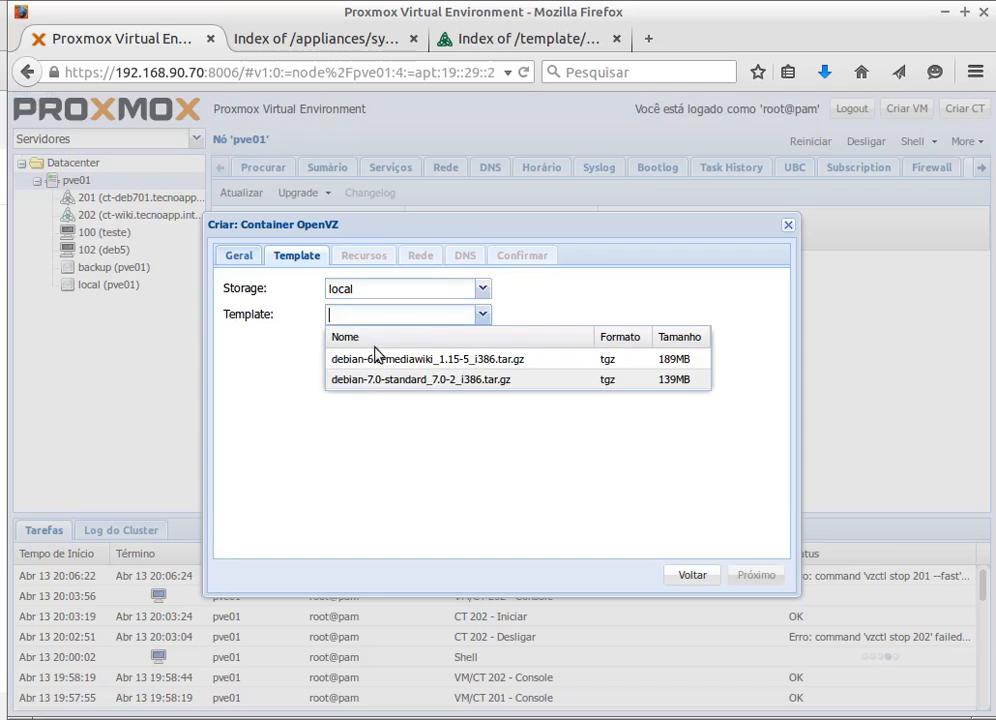
pyautogui.click(389, 379)
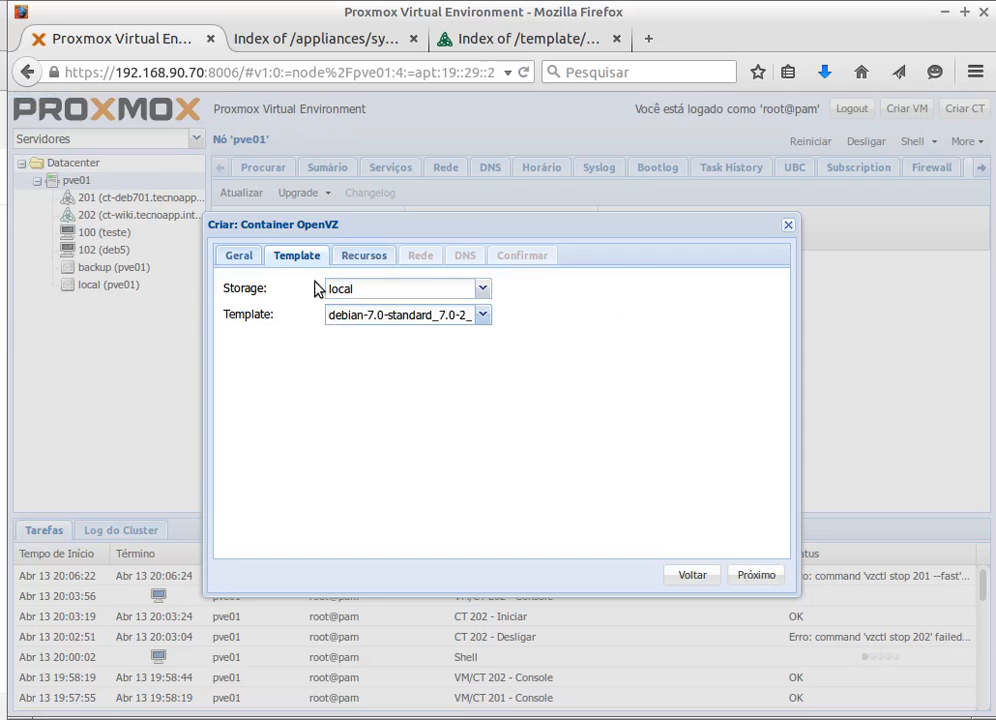
# - Keep 512 MB memory, use bridged networking on vmbr0, review the summary and create the container
pyautogui.click(364, 256)
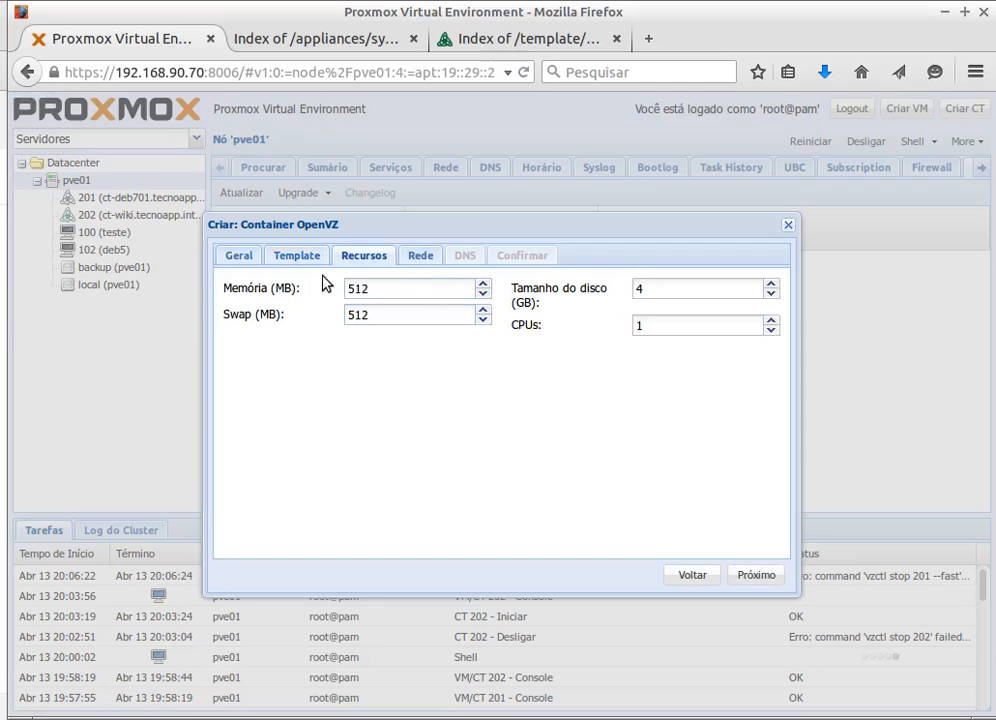
pyautogui.click(421, 258)
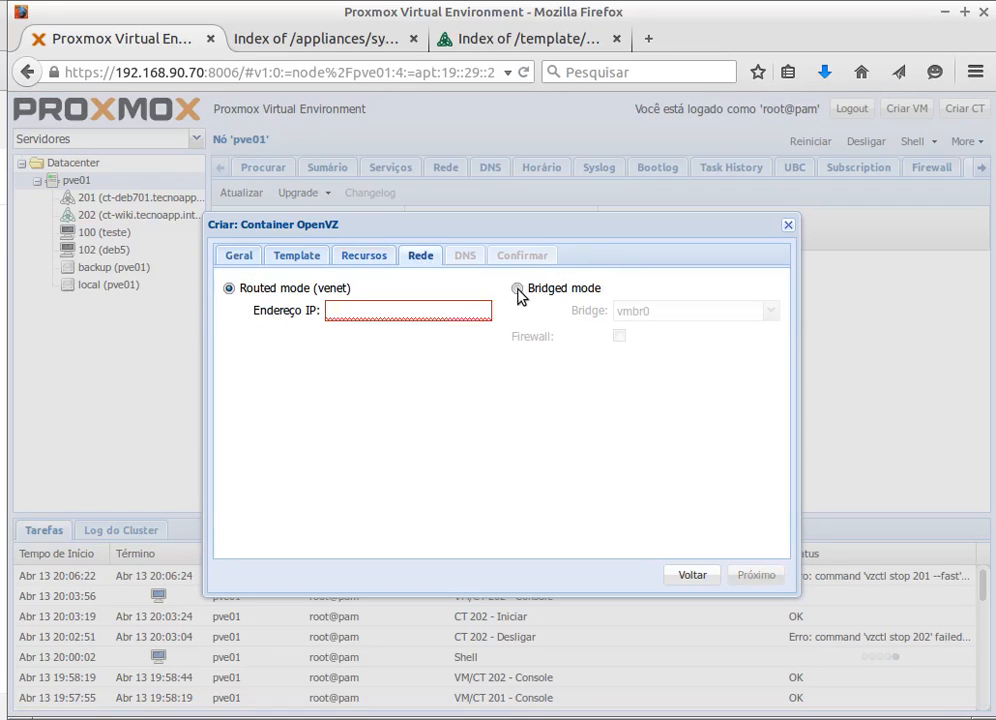
pyautogui.click(517, 289)
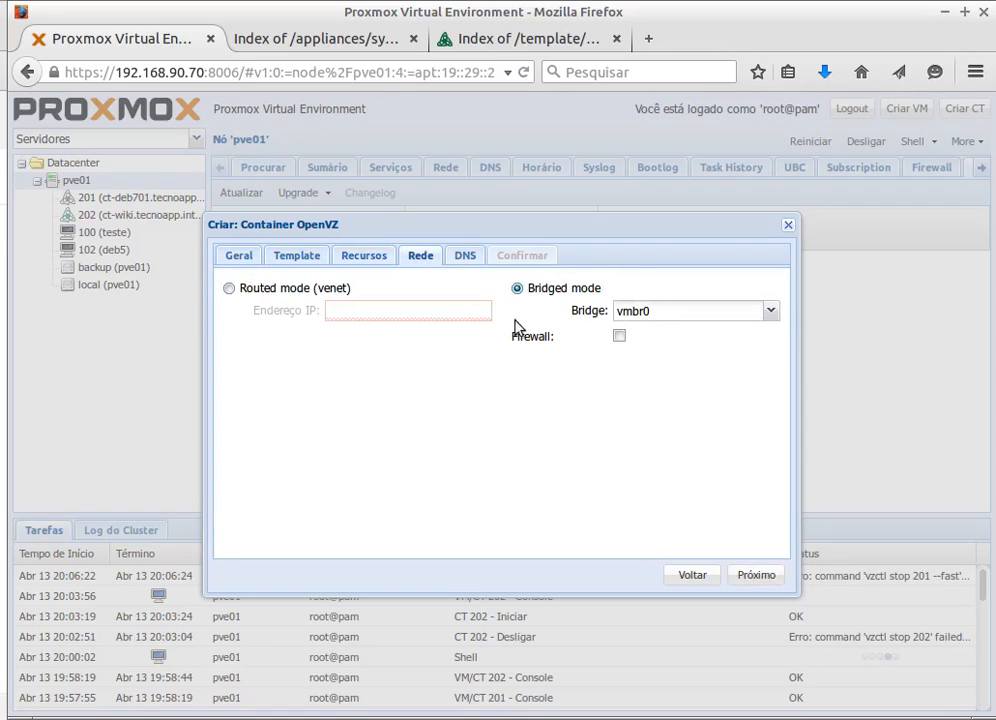
pyautogui.click(463, 256)
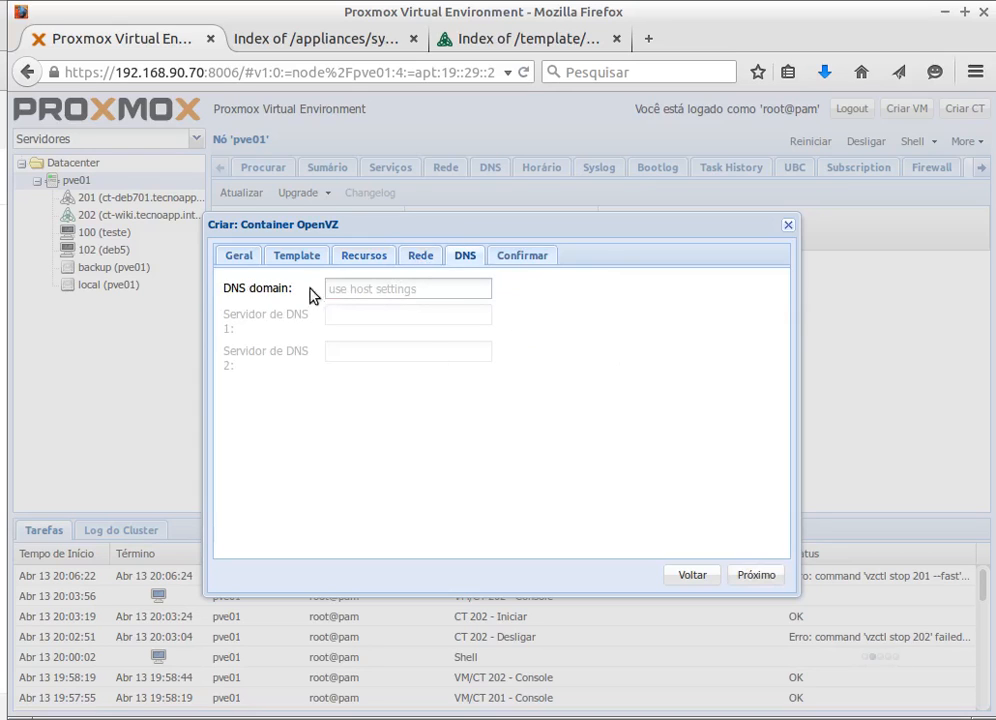
pyautogui.click(371, 288)
pyautogui.click(515, 259)
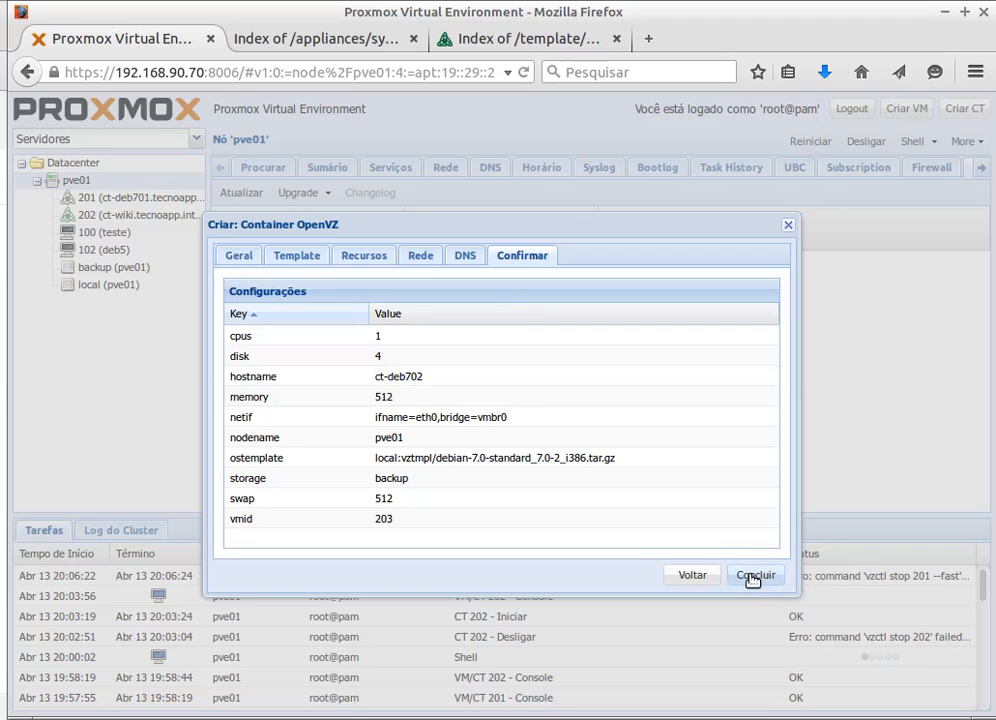
pyautogui.click(753, 578)
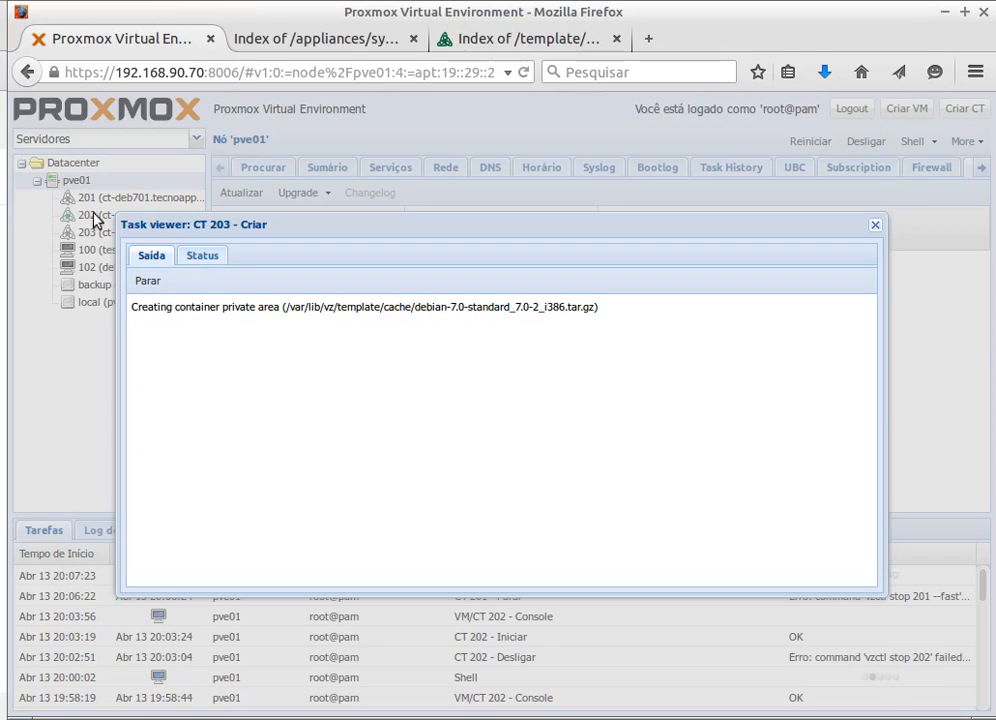
# - Let container 203's creation task run with its progress window moved aside, then open a new browser tab
pyautogui.moveTo(253, 226); pyautogui.dragTo(372, 249)
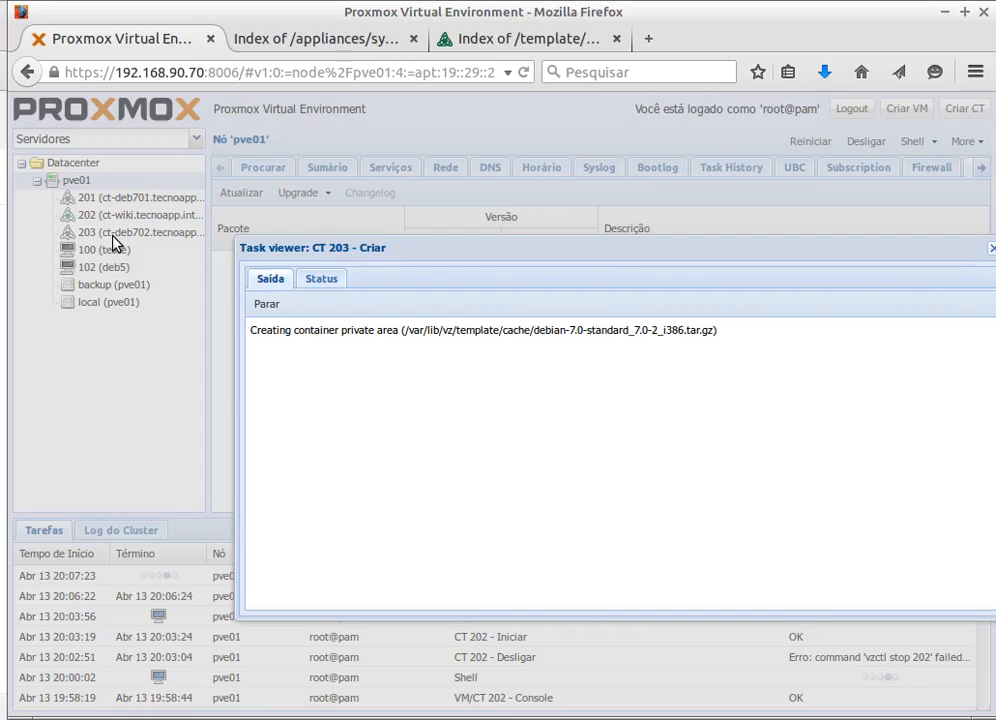
pyautogui.moveTo(478, 251); pyautogui.dragTo(336, 236)
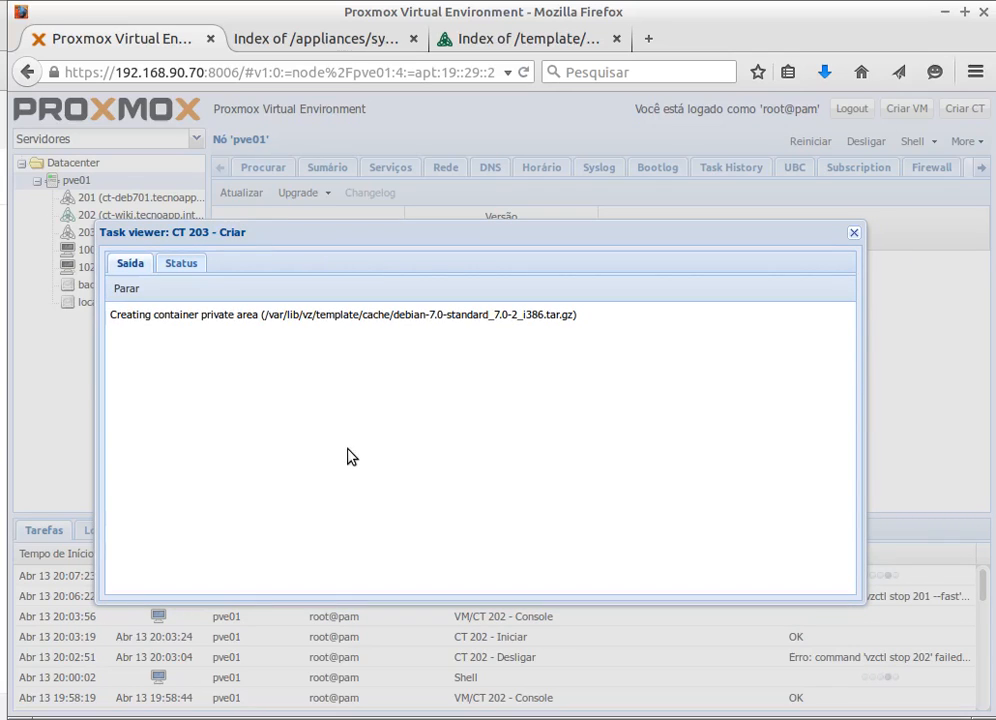
pyautogui.moveTo(655, 231); pyautogui.dragTo(684, 181)
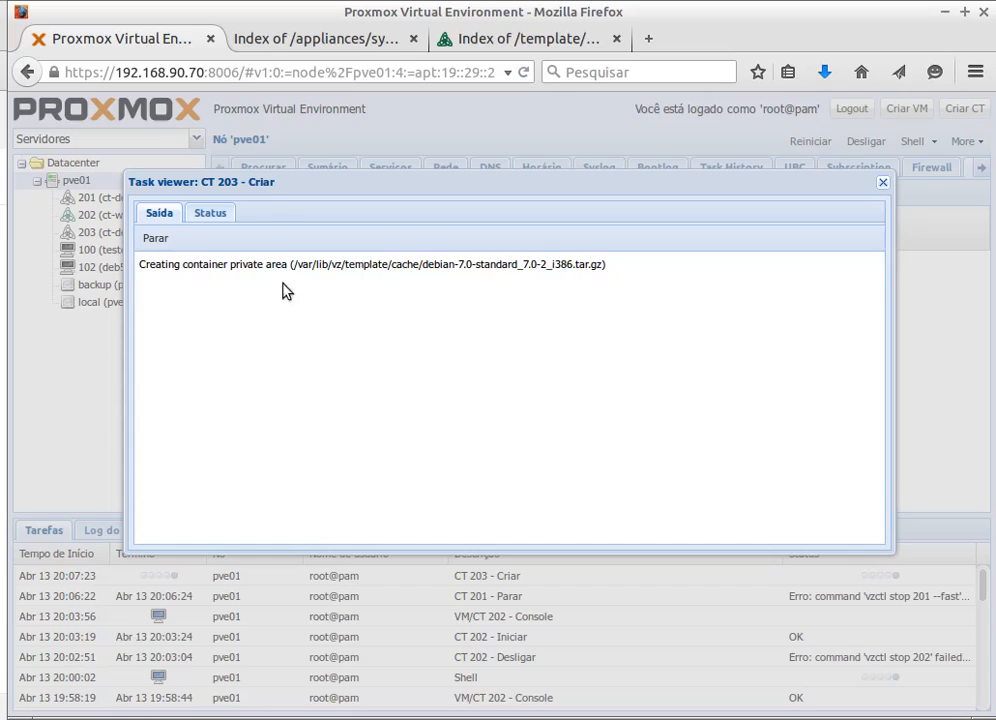
pyautogui.moveTo(258, 181); pyautogui.dragTo(332, 246)
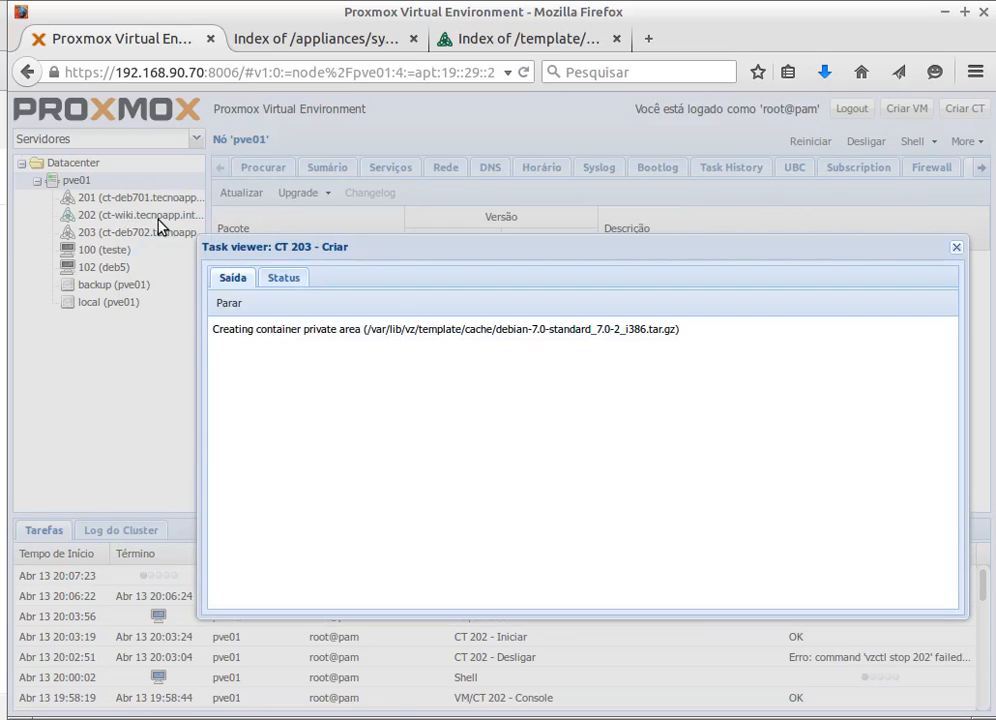
pyautogui.click(652, 40)
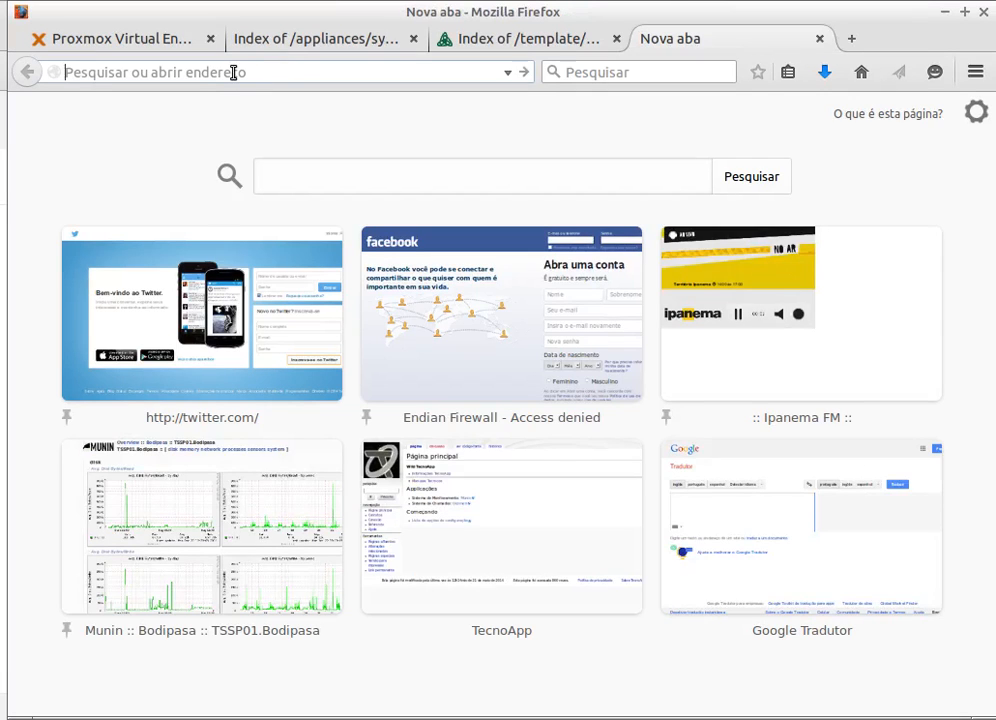
# - Load 192.168.90.124 in the browser and start the MediaWiki setup
pyautogui.write('192.168.90')
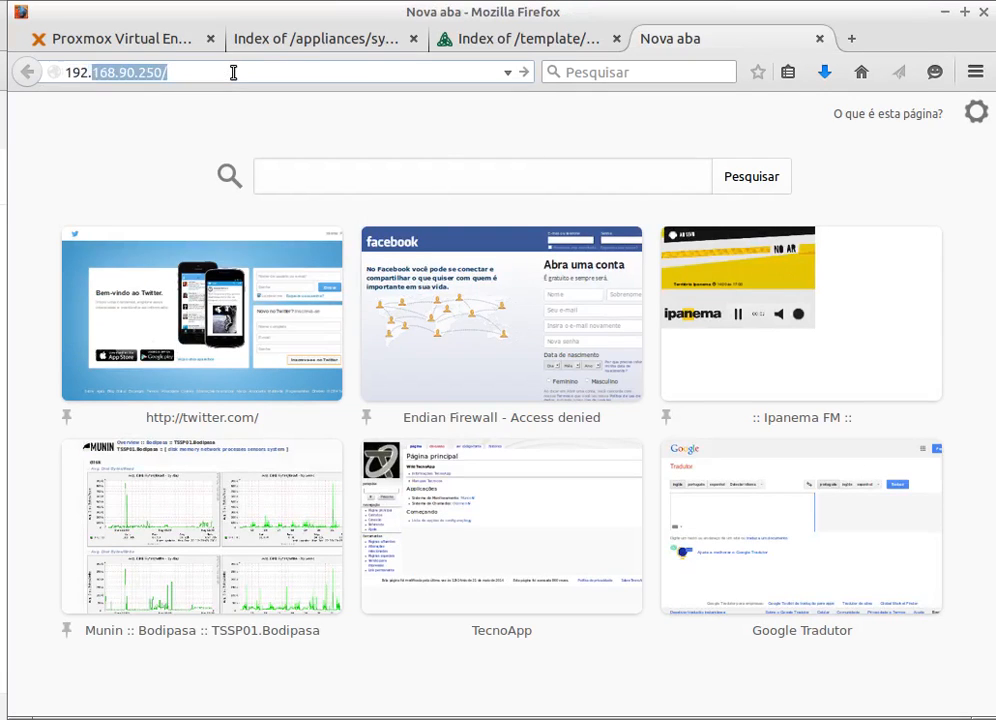
pyautogui.write('.')
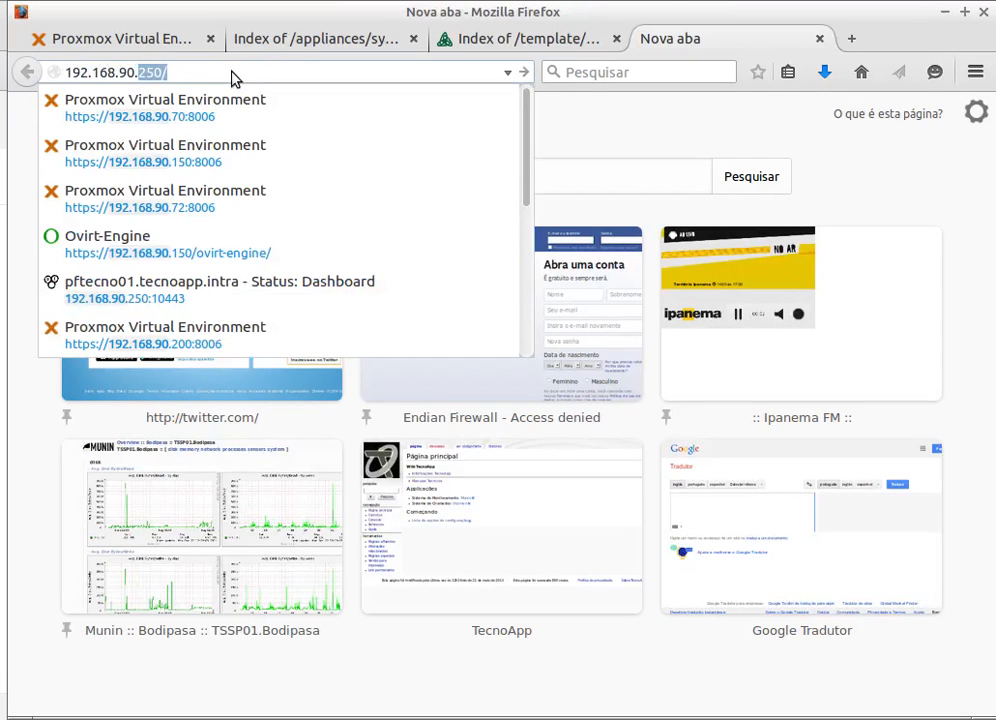
pyautogui.write('124')
pyautogui.press('Return')
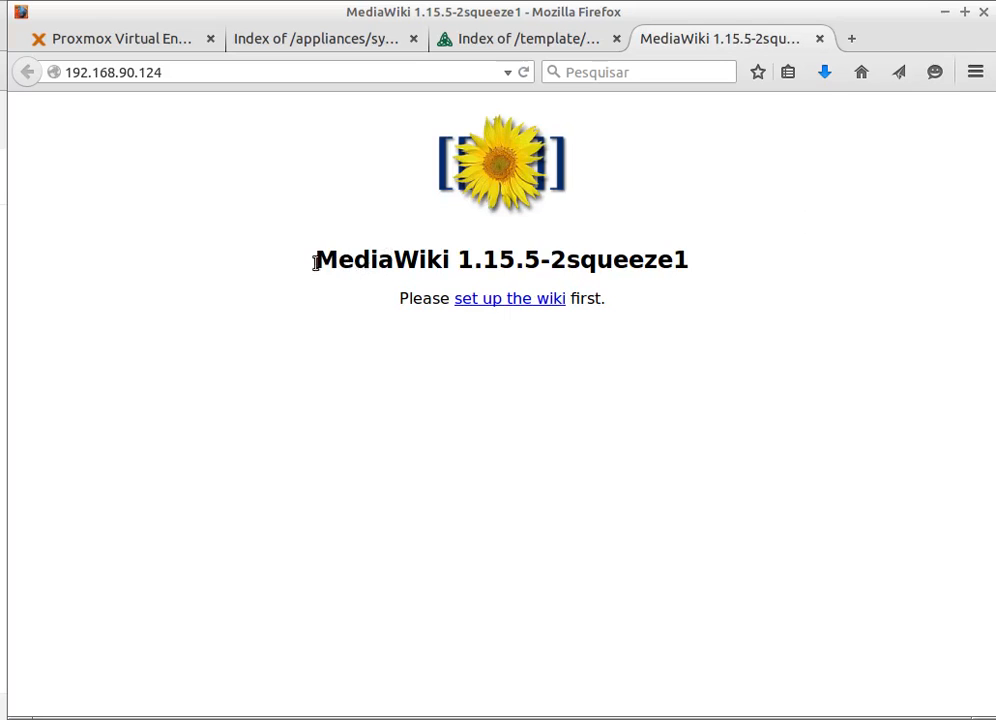
pyautogui.moveTo(537, 261); pyautogui.dragTo(316, 260)
pyautogui.click(536, 257)
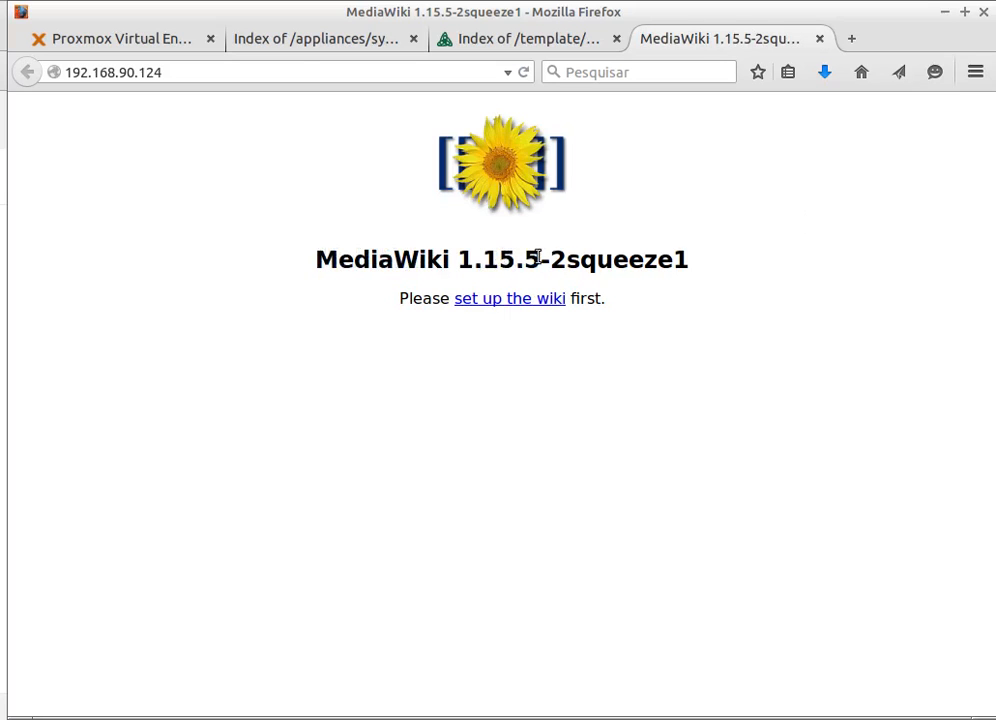
pyautogui.click(500, 301)
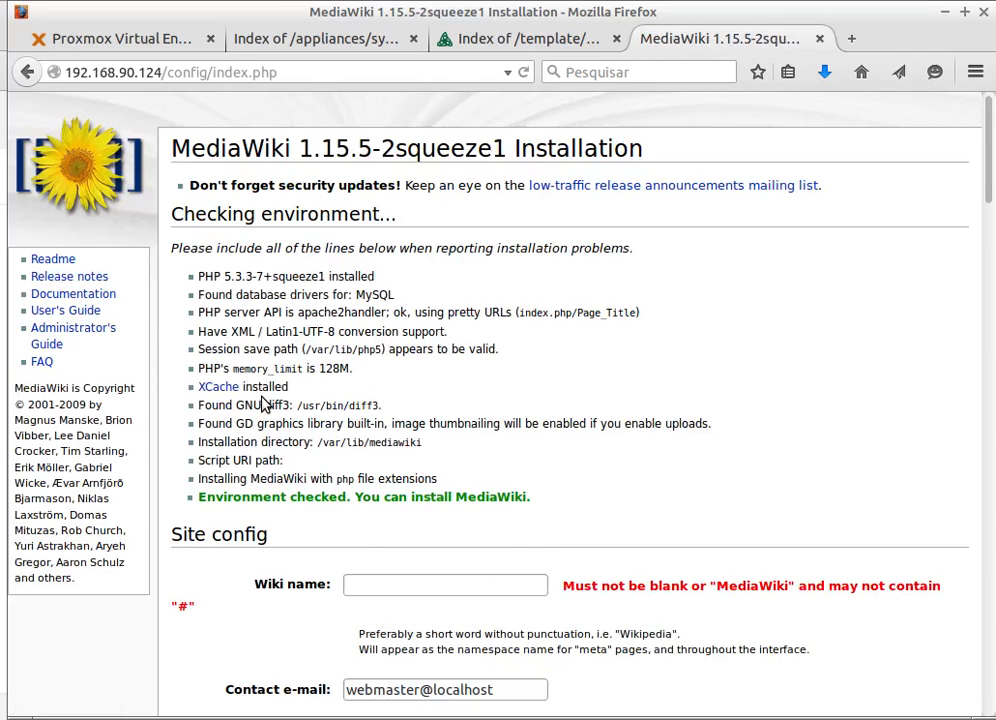
# - Scroll through the MediaWiki 1.15.5 installation form to review it
pyautogui.scroll(-5, 270, 430)
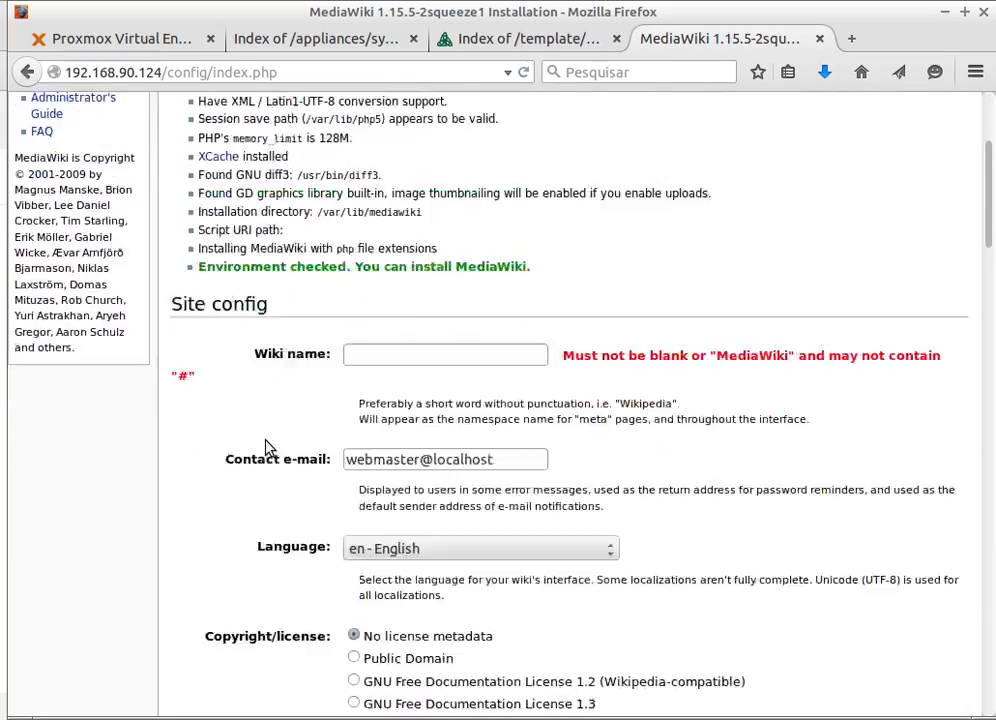
pyautogui.scroll(2, 260, 455)
pyautogui.scroll(-13, 250, 460)
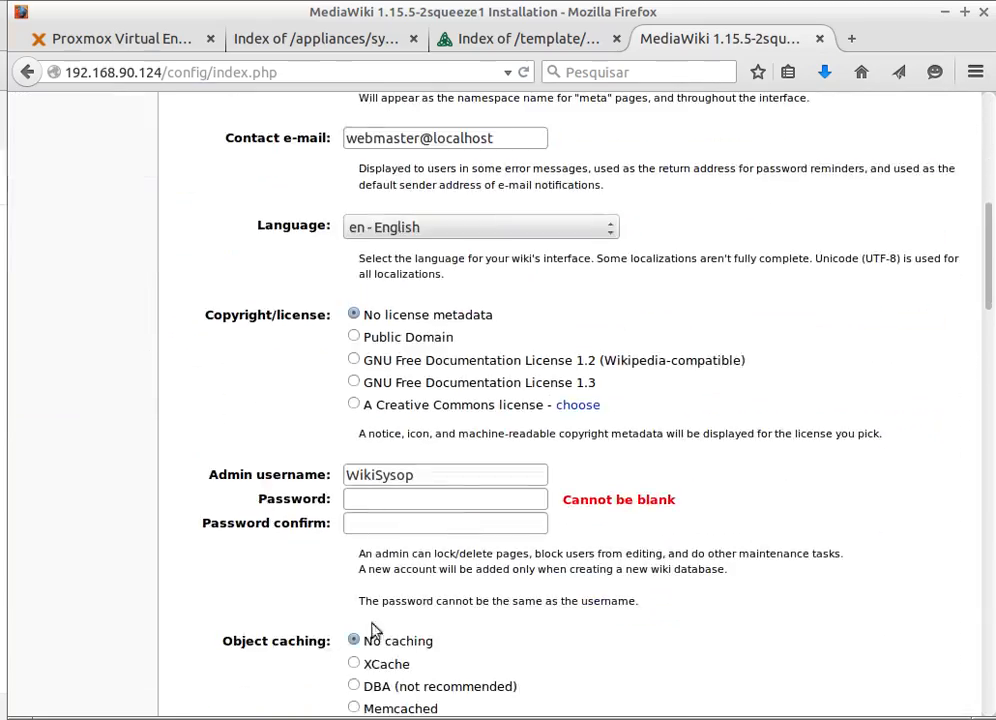
pyautogui.scroll(15, 307, 520)
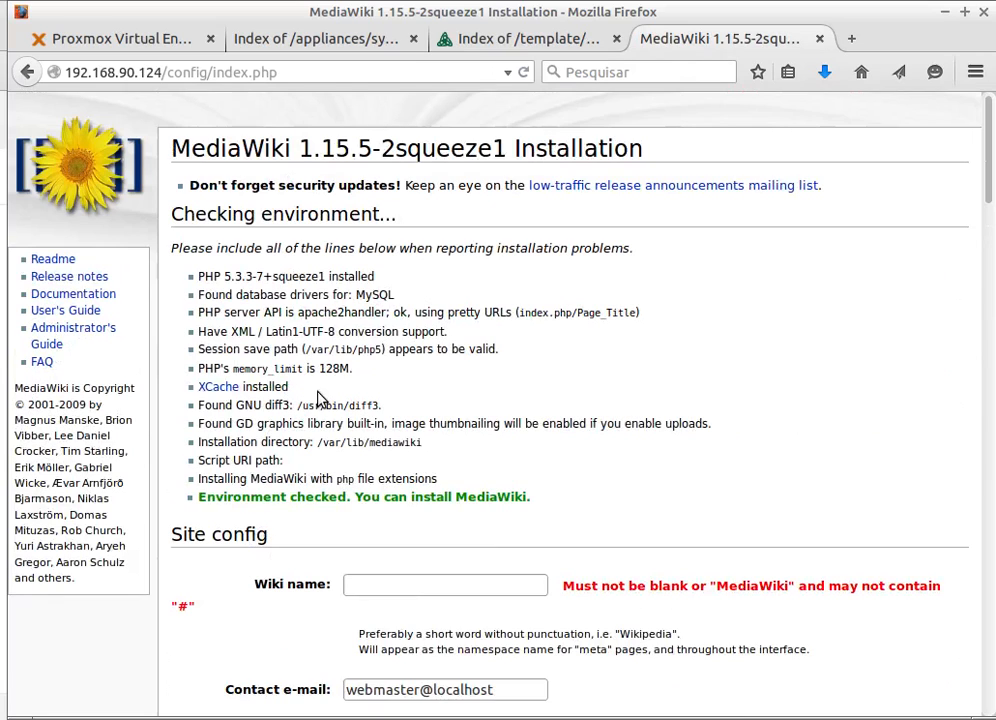
pyautogui.moveTo(298, 148); pyautogui.dragTo(351, 149)
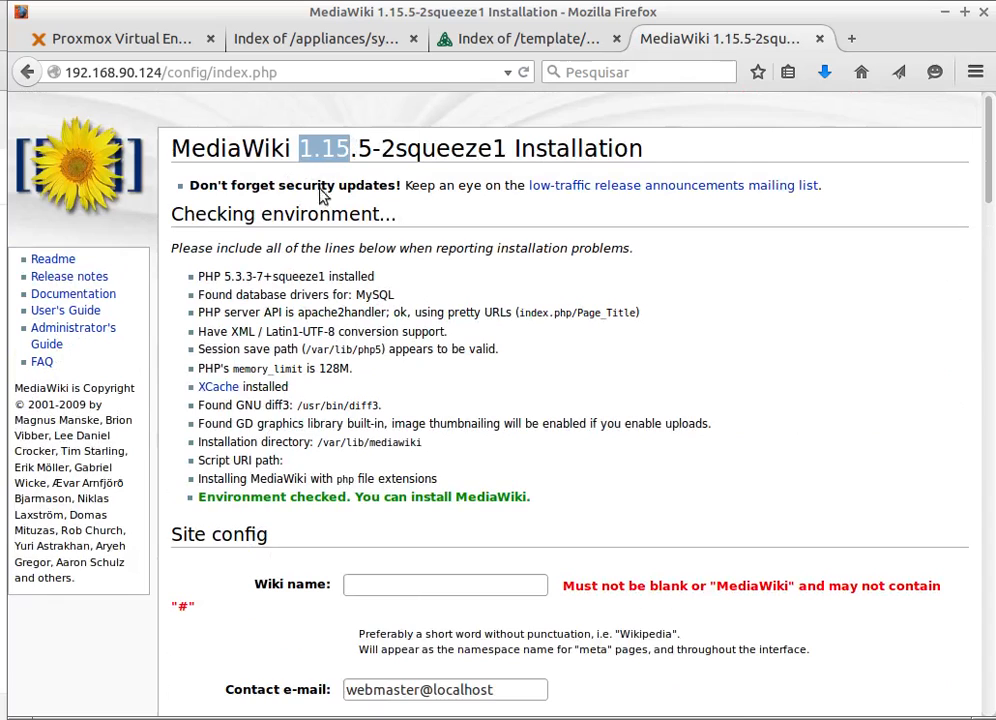
pyautogui.click(541, 373)
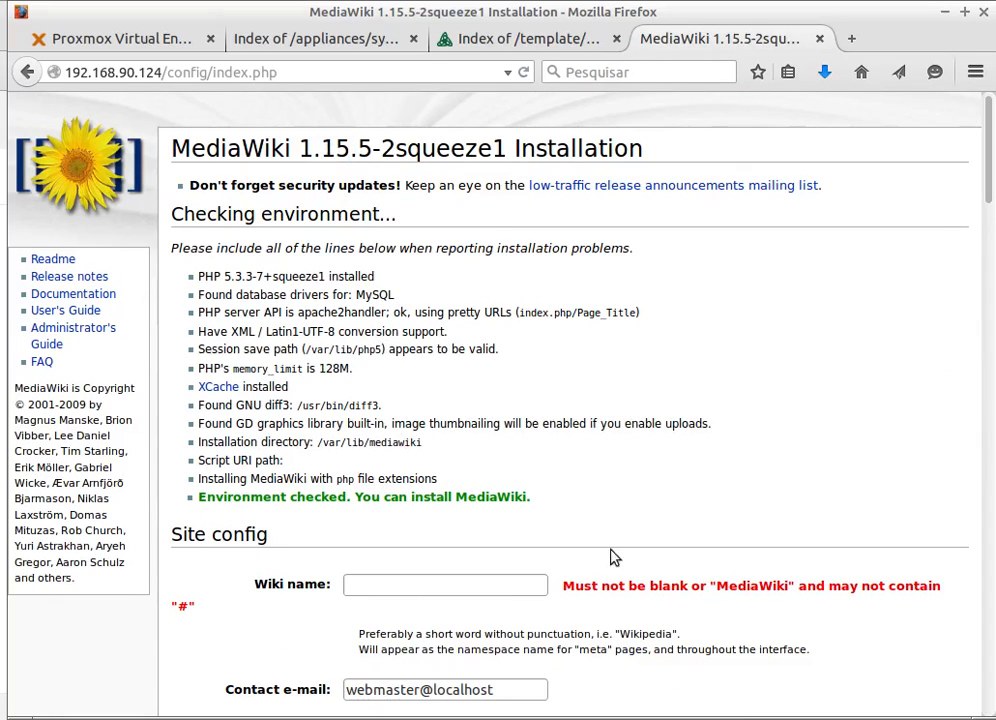
pyautogui.click(156, 39)
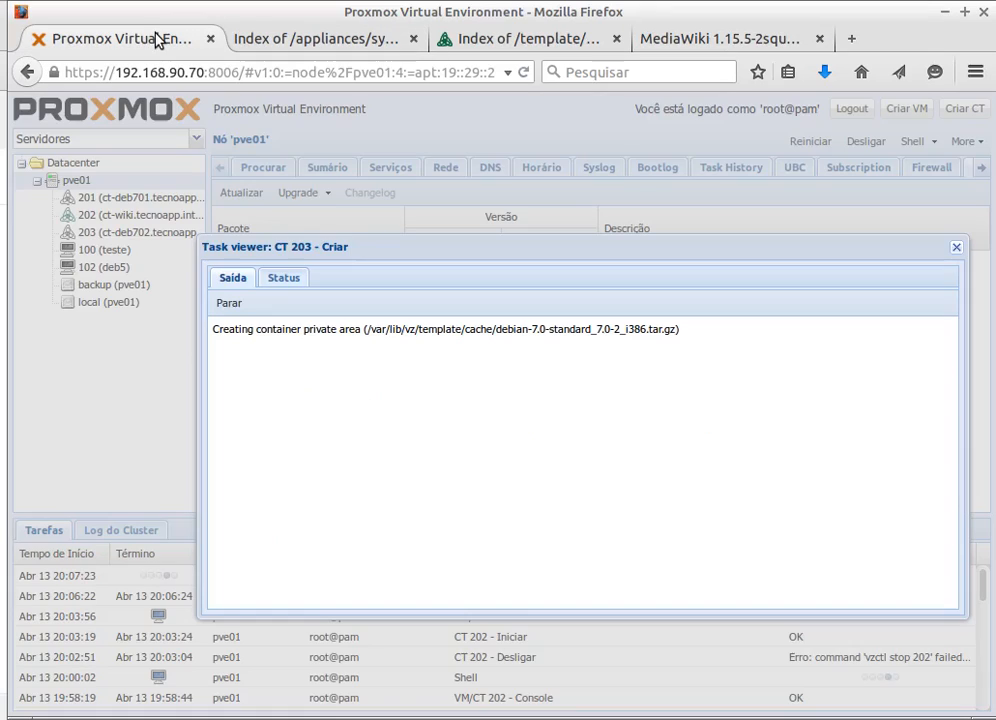
pyautogui.click(284, 278)
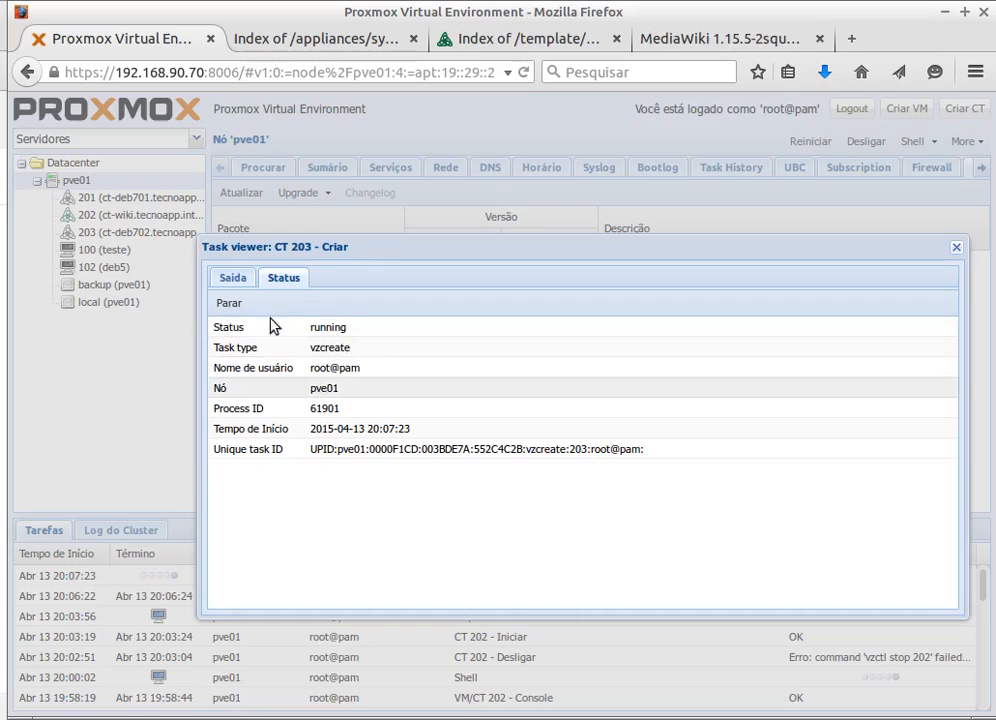
pyautogui.click(232, 278)
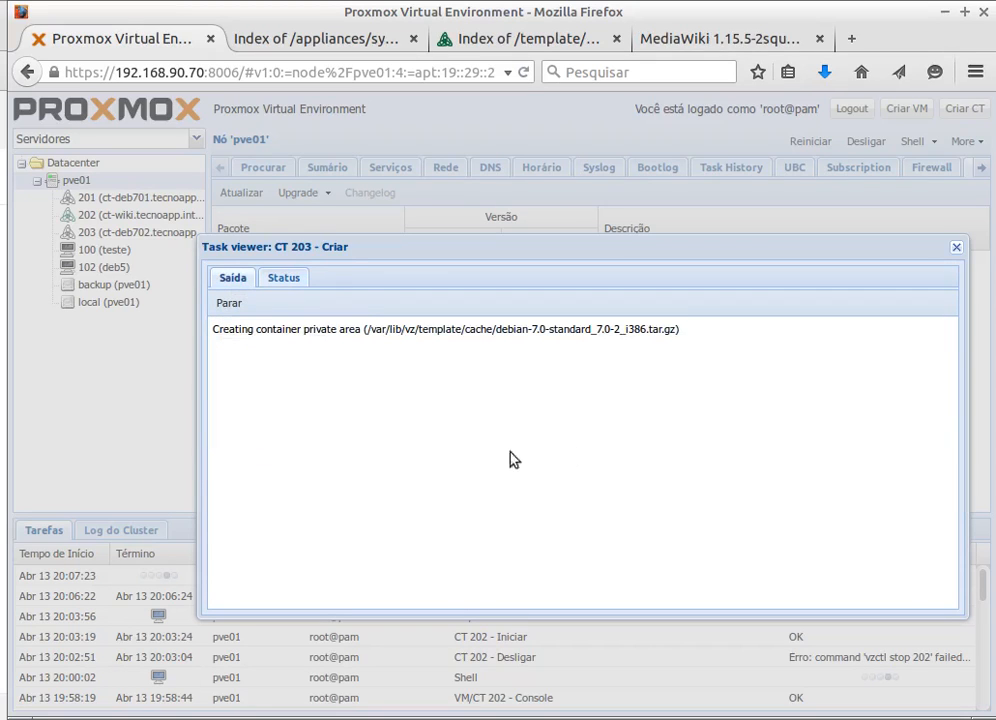
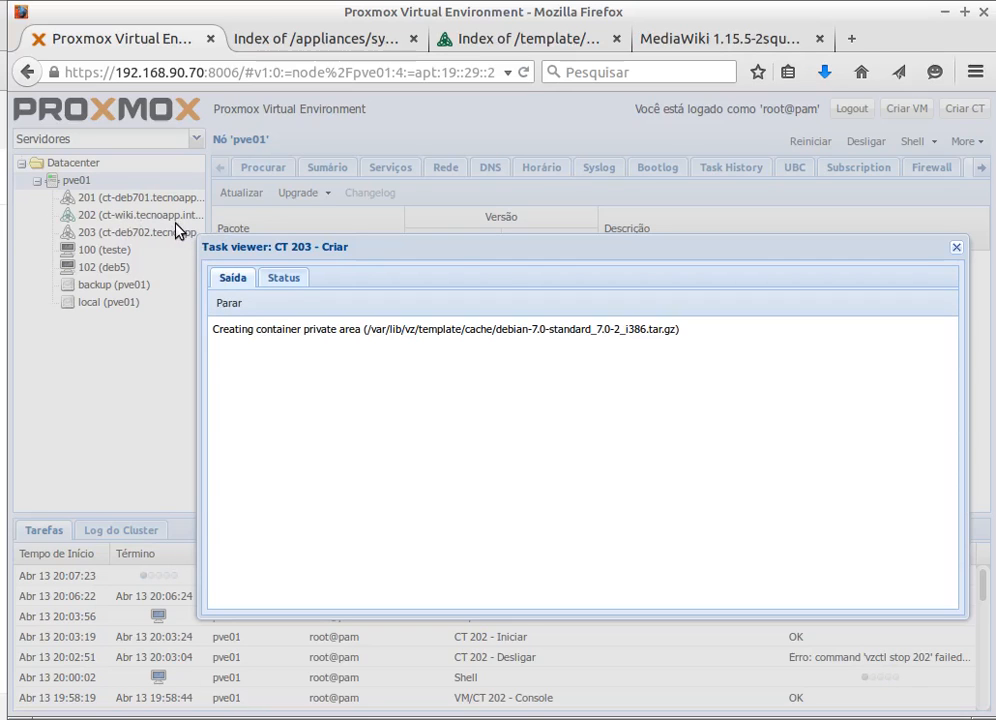
# - Switch to the download.proxmox.com 'Index of /appliances/system' template listing tab
pyautogui.click(307, 38)
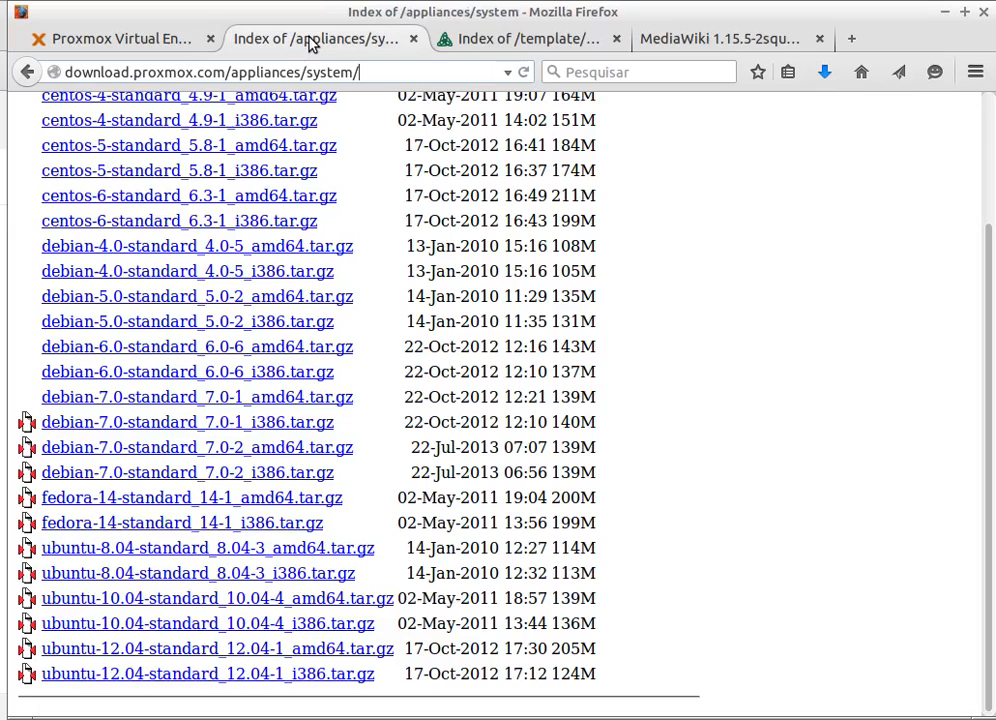
# - Go back to /appliances, open the www/ web templates folder, then return to the Proxmox tab
pyautogui.click(28, 74)
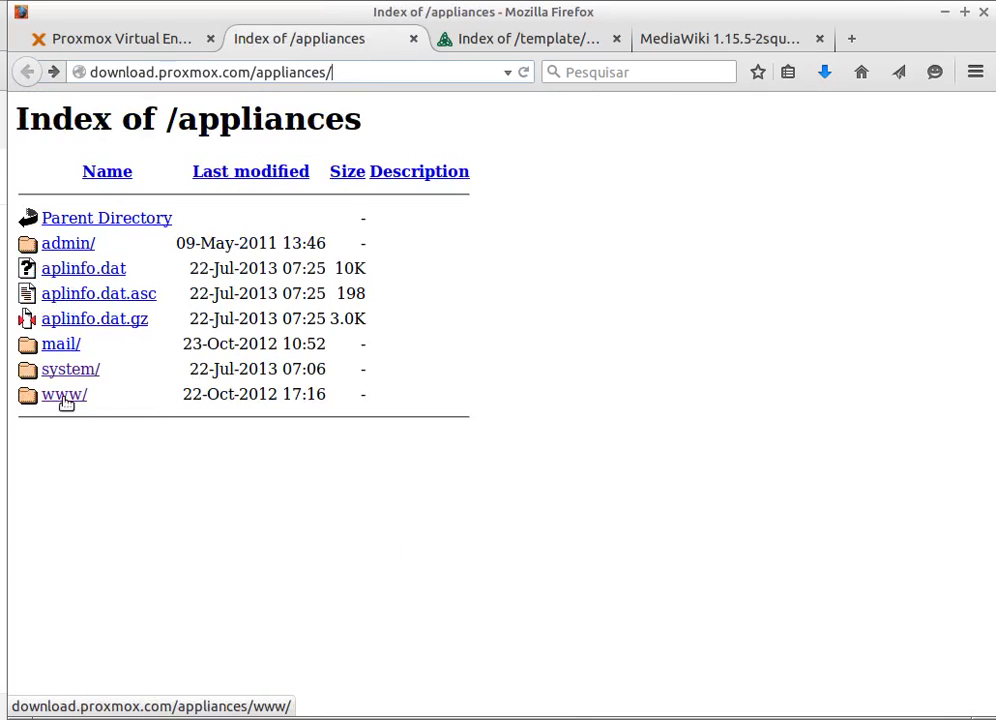
pyautogui.click(64, 396)
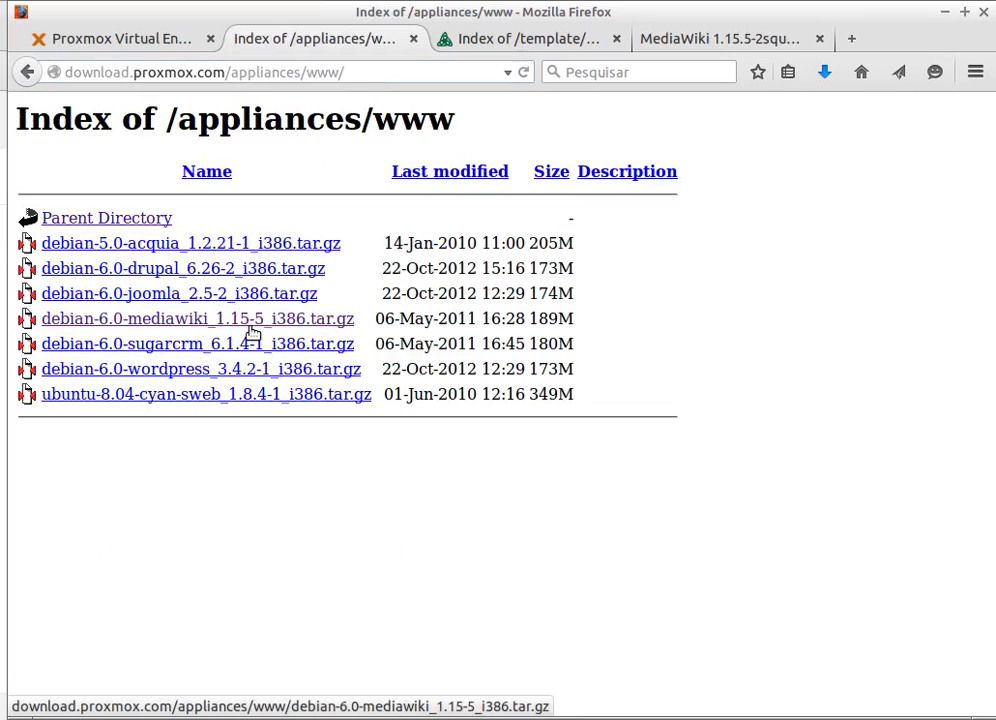
pyautogui.click(82, 46)
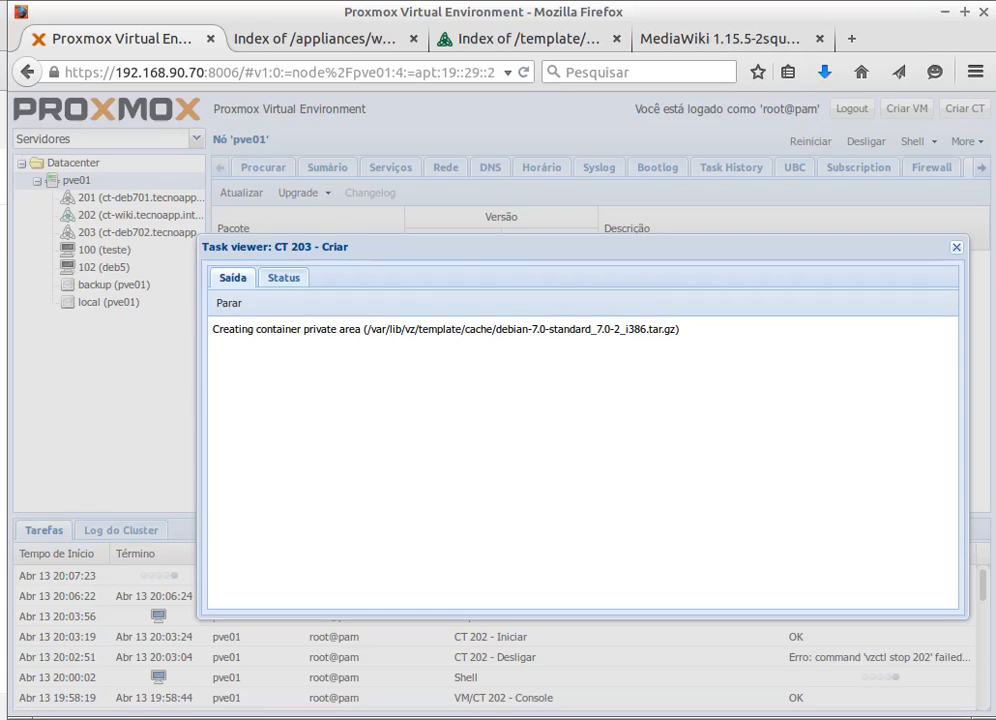
pyautogui.hotkey('alt', 'Tab')
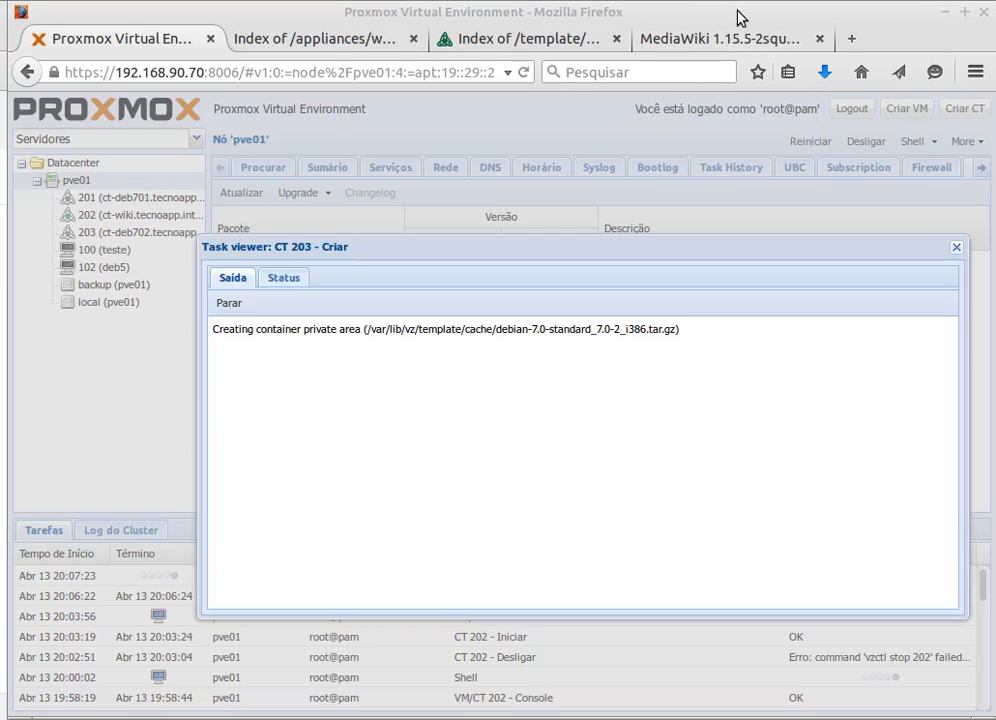
pyautogui.click(851, 38)
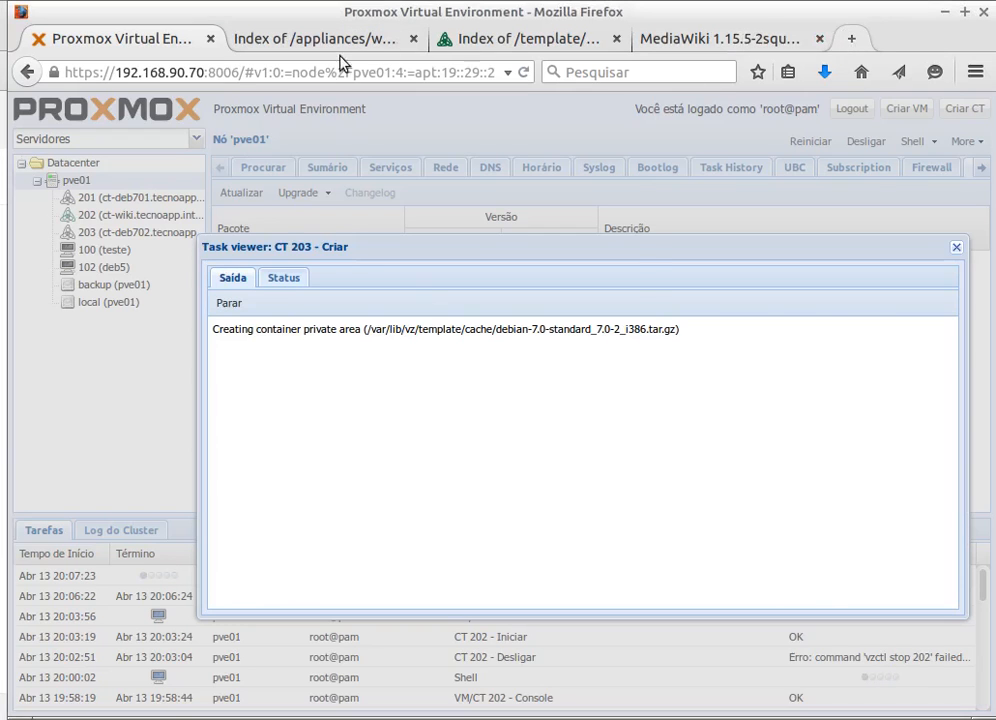
pyautogui.write('https://pve.proxmox.com/wiki/OpenVZ_Console')
# - Load the OpenVZ Console wiki page and scroll through its Debian instructions
pyautogui.press('Return')
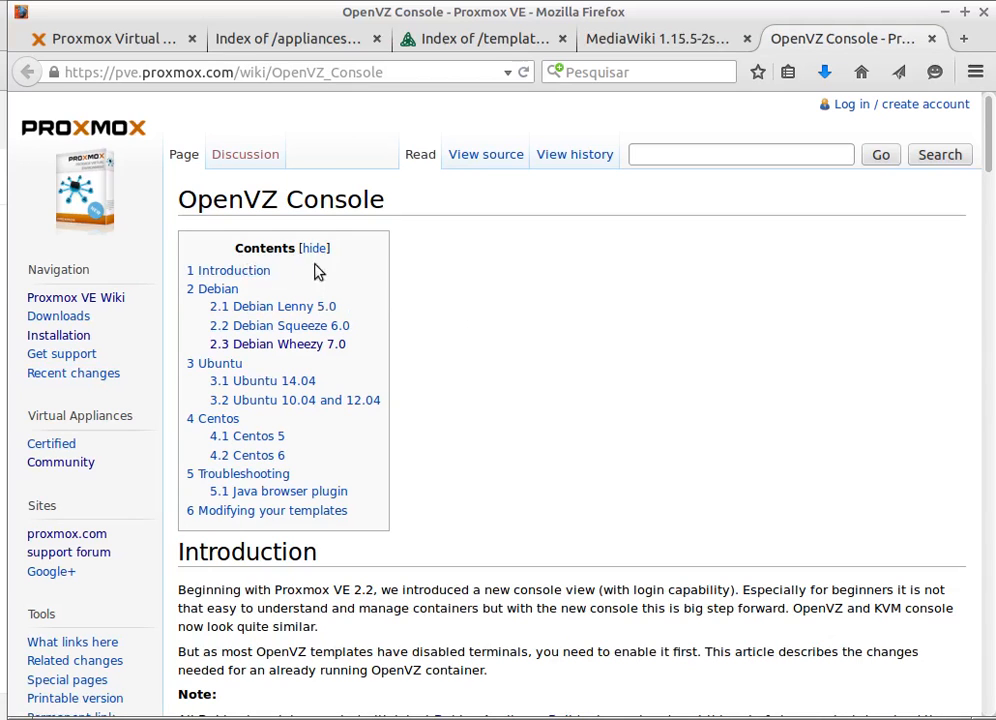
pyautogui.scroll(-4, 467, 440)
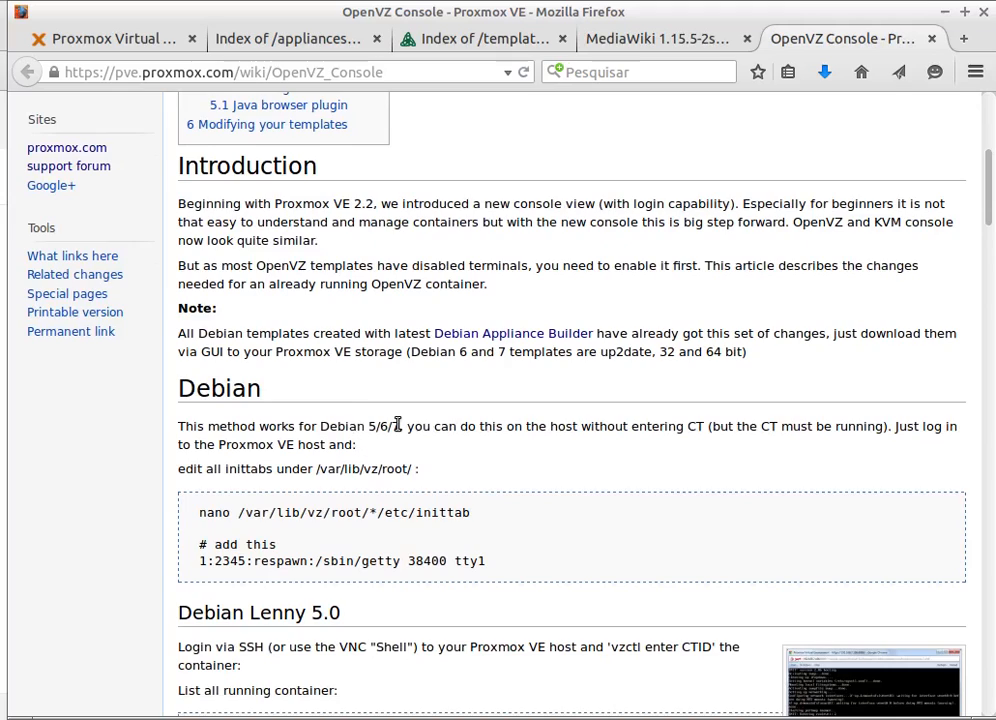
pyautogui.scroll(-1, 400, 430)
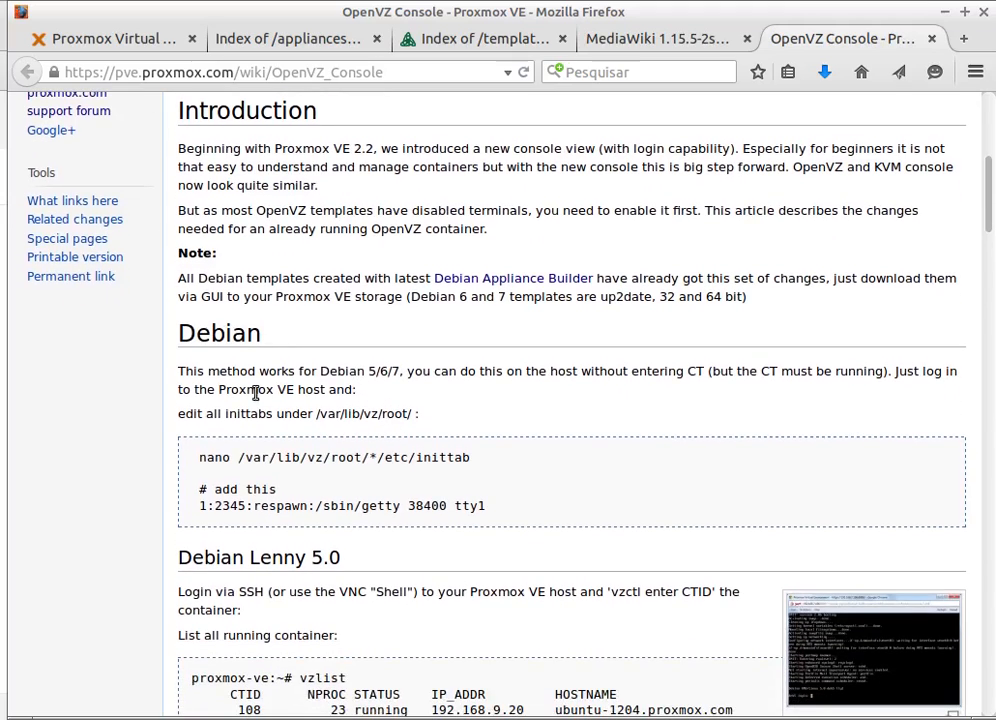
pyautogui.scroll(-1, 256, 391)
pyautogui.scroll(1, 256, 393)
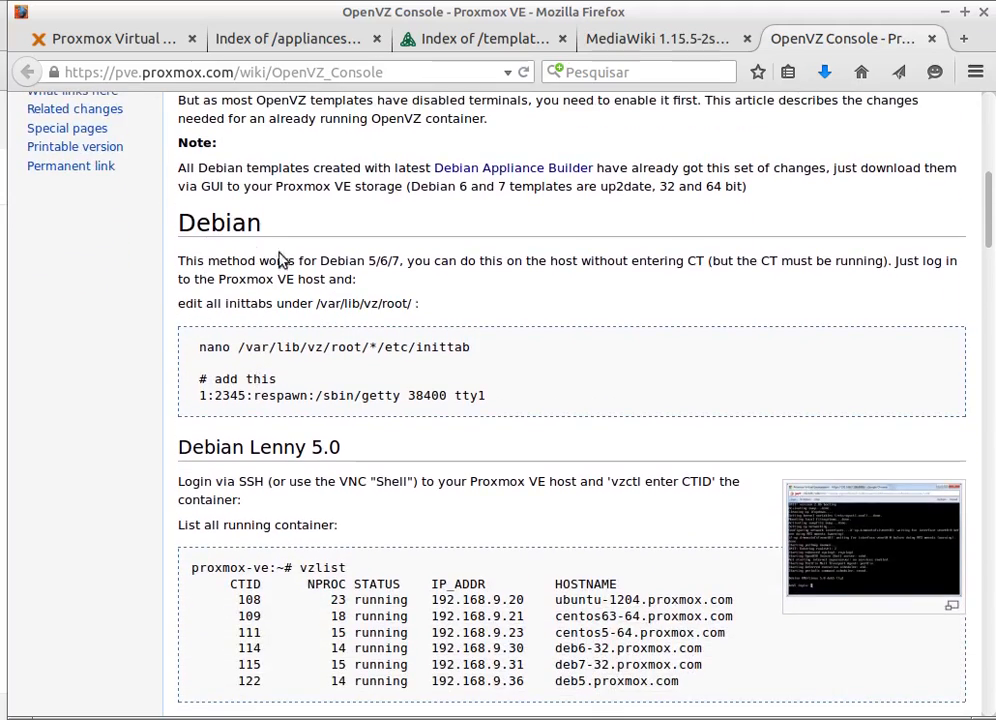
pyautogui.scroll(2, 267, 325)
pyautogui.scroll(4, 290, 340)
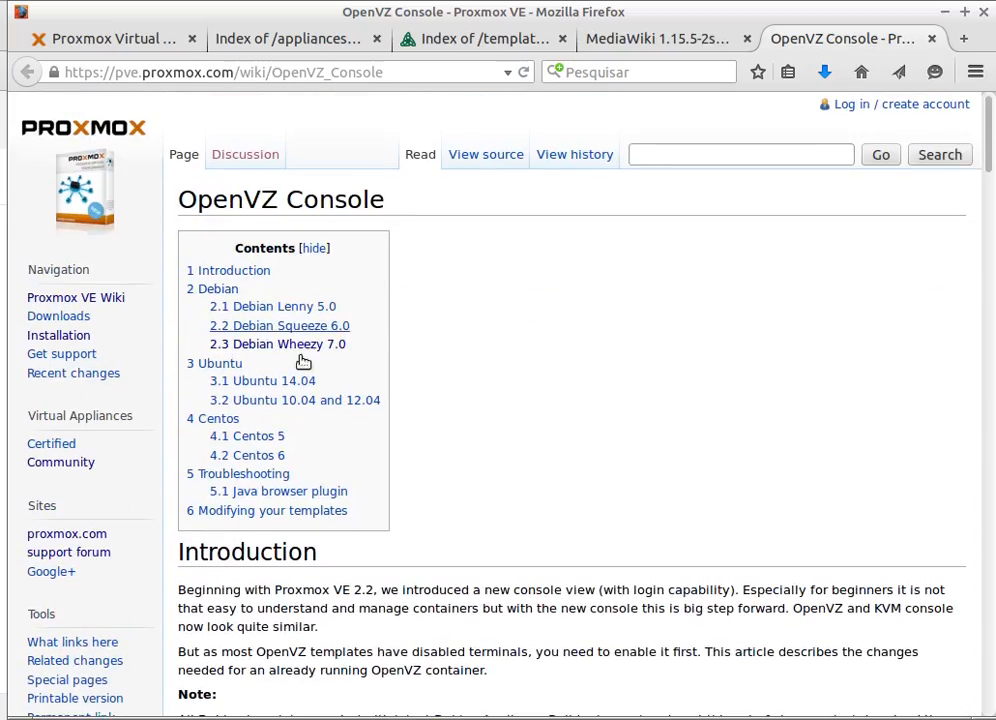
pyautogui.scroll(-1, 400, 435)
pyautogui.scroll(-3, 400, 443)
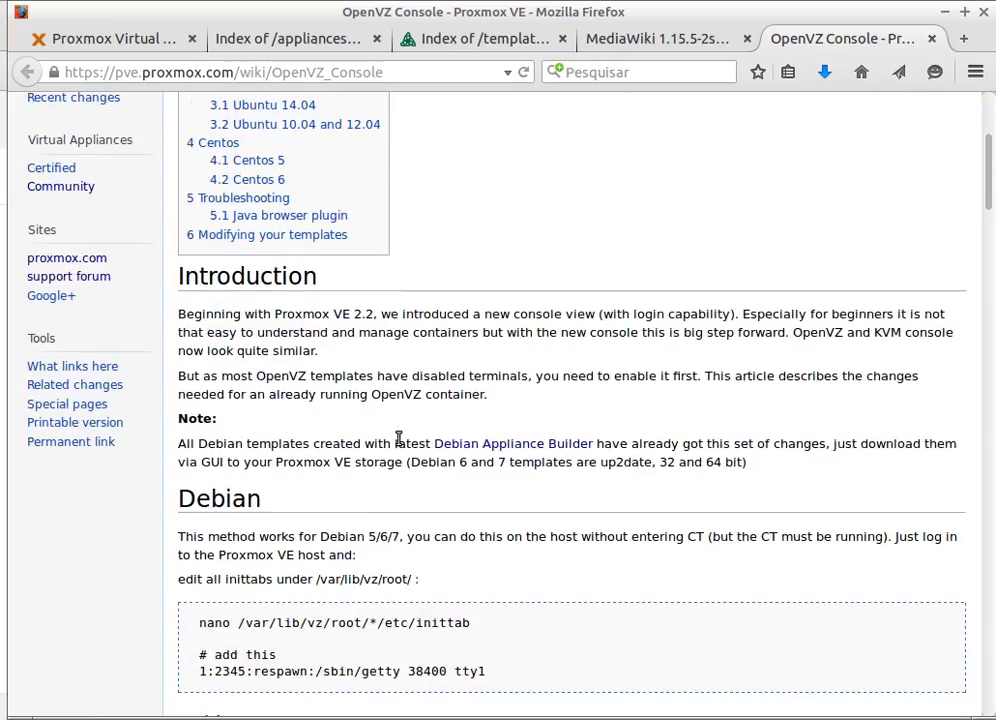
pyautogui.scroll(-1, 398, 443)
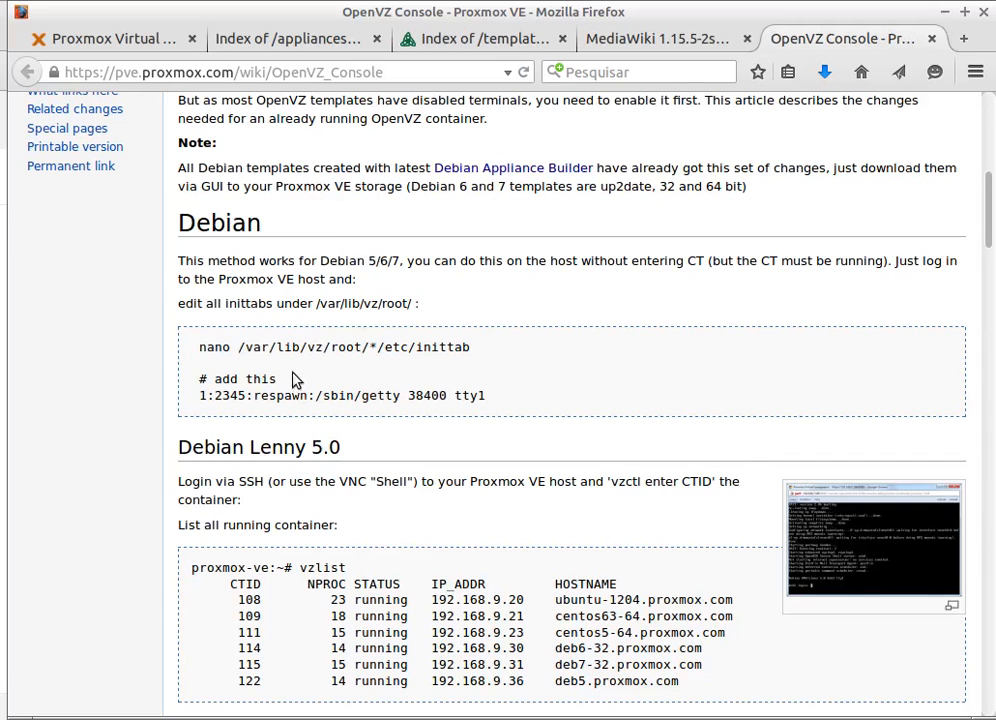
pyautogui.scroll(-1, 294, 343)
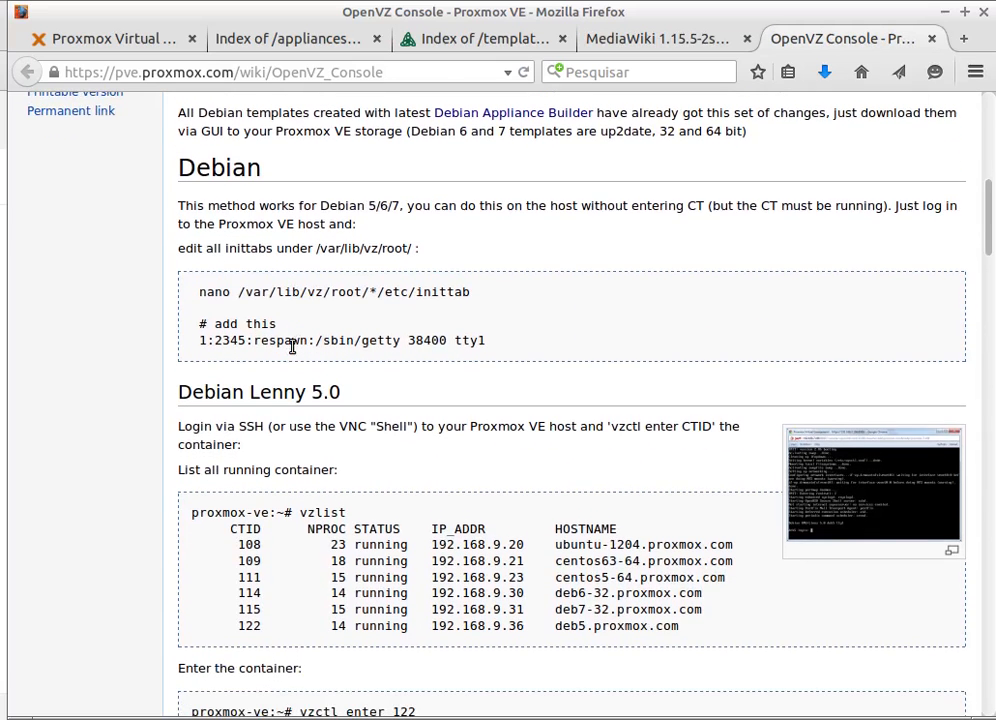
# - Select the '1:2345:respawn:/sbin/getty 38400 tty1' inittab line and keep reading the article
pyautogui.moveTo(197, 340); pyautogui.dragTo(487, 340)
pyautogui.scroll(-2, 460, 298)
pyautogui.scroll(-1, 460, 298)
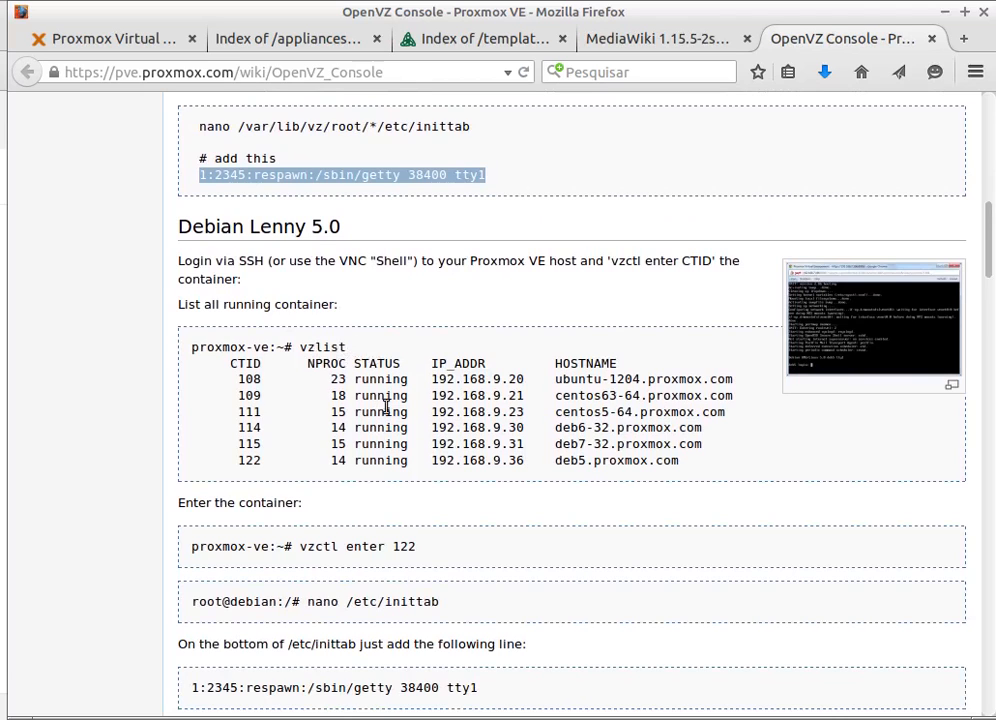
pyautogui.scroll(-2, 386, 407)
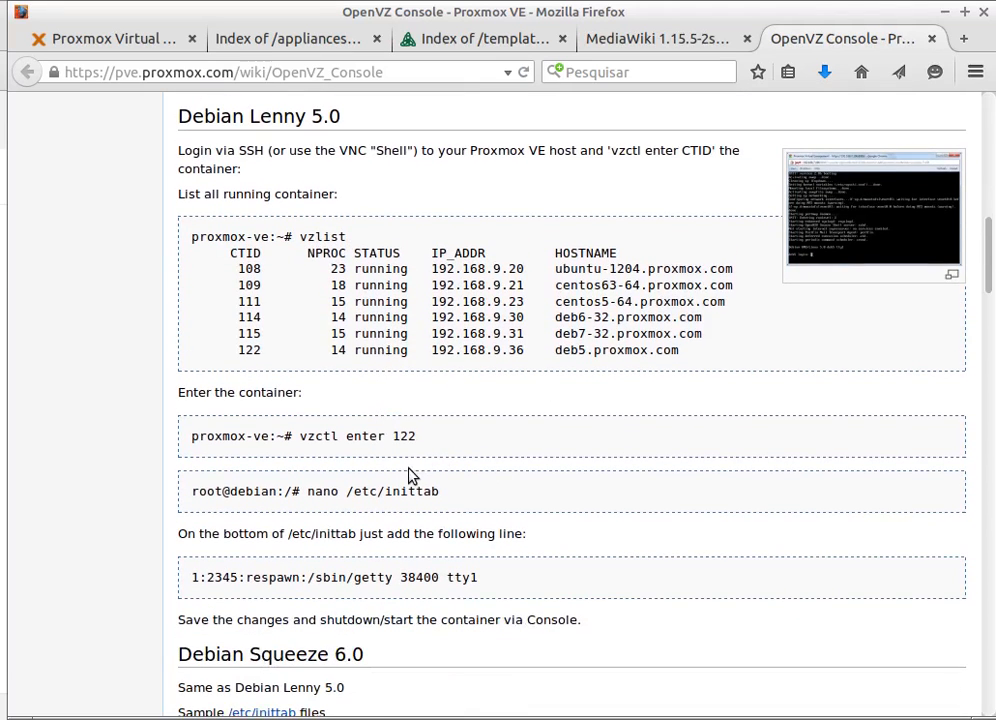
pyautogui.scroll(1, 407, 475)
pyautogui.scroll(3, 366, 478)
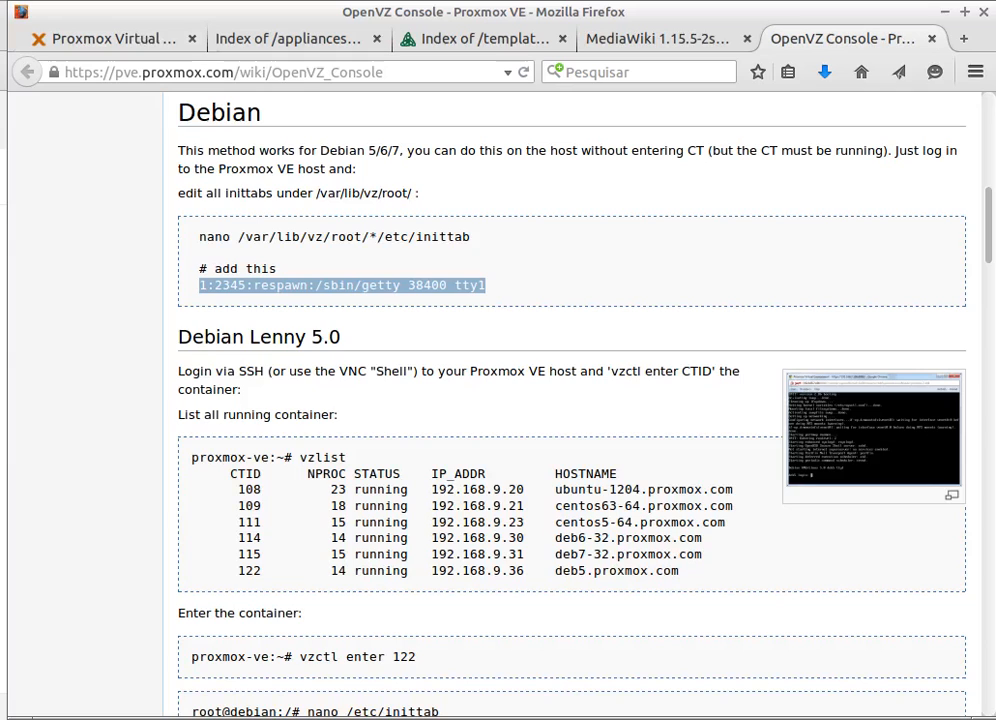
# - Check CT 203's still-running creation task, close the CT 202 console, and raise the pve01 node console
pyautogui.click(126, 40)
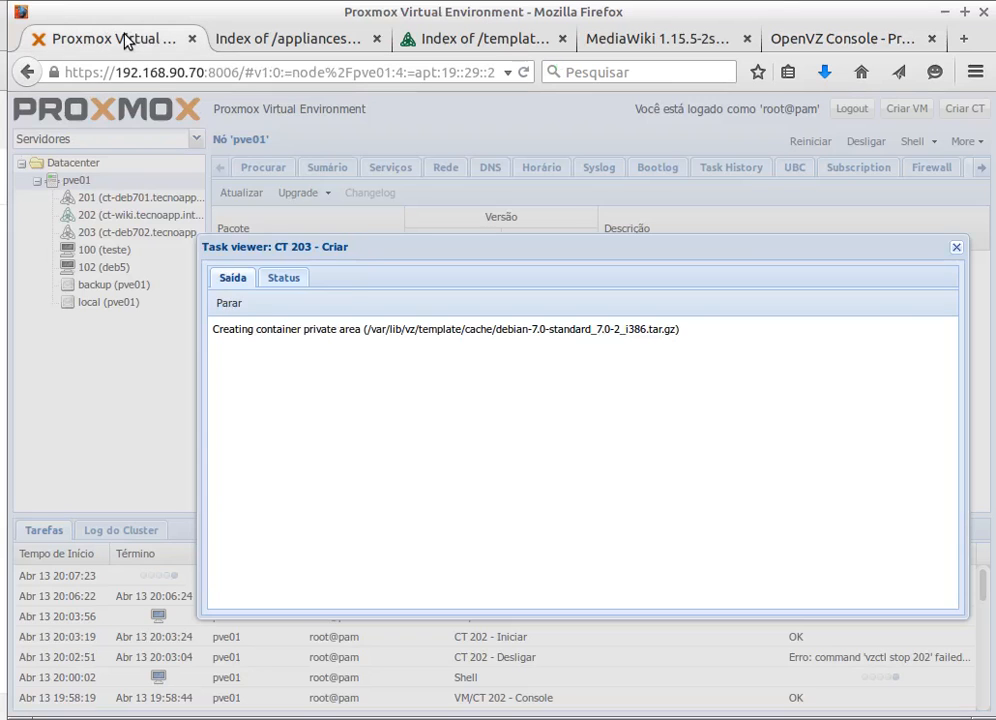
pyautogui.click(268, 282)
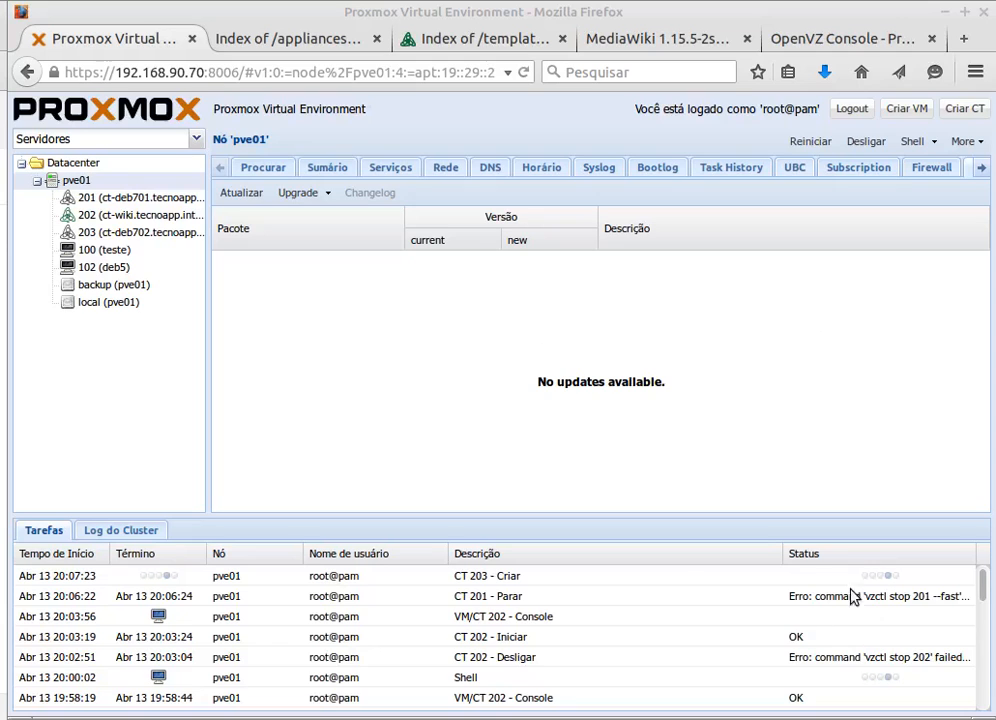
pyautogui.hotkey('alt', 'Tab')
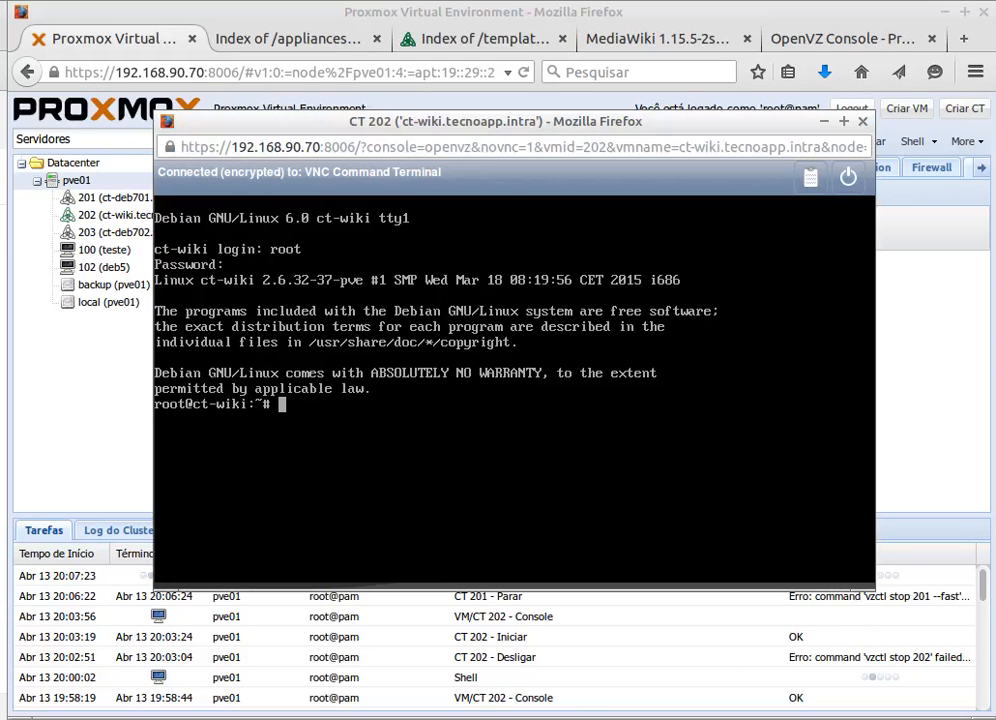
pyautogui.click(864, 121)
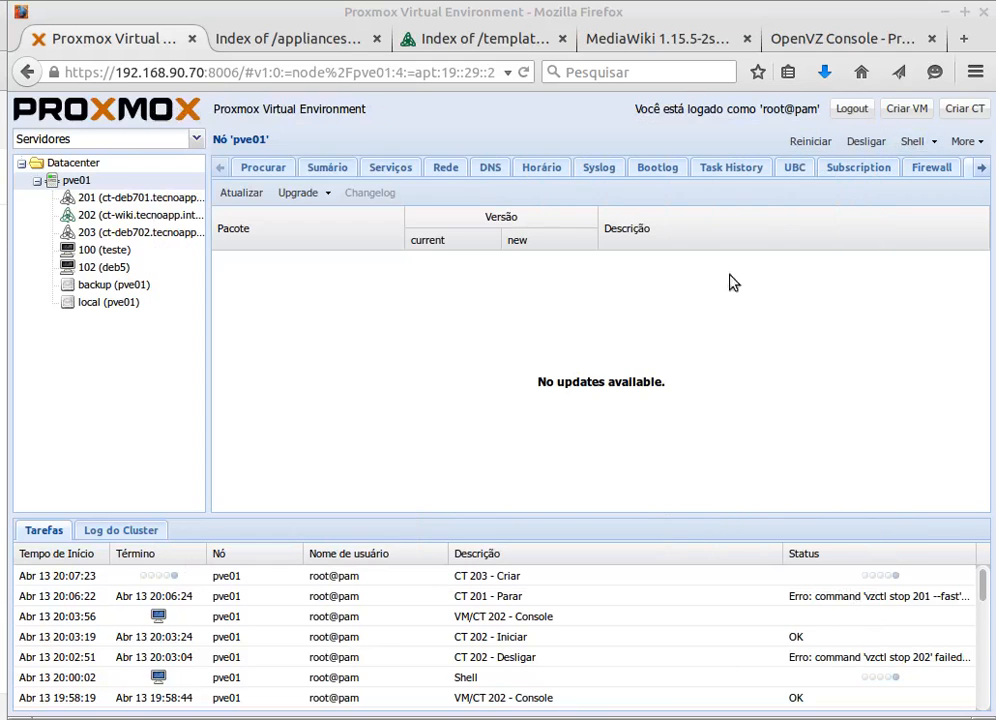
pyautogui.doubleClick(493, 583)
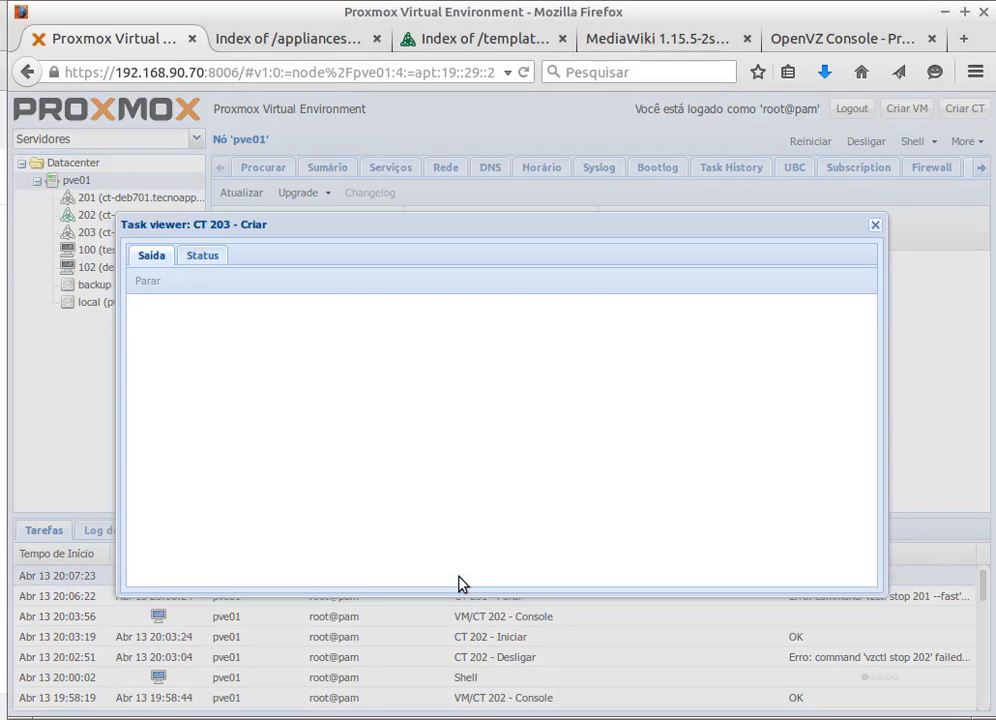
pyautogui.click(875, 224)
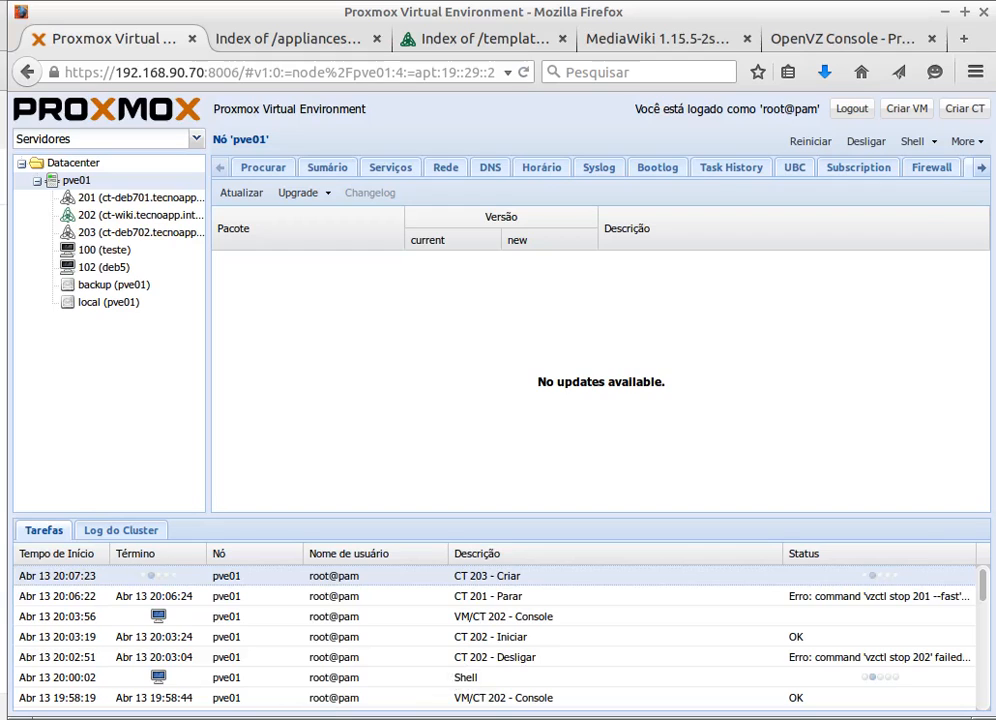
pyautogui.click(340, 718)
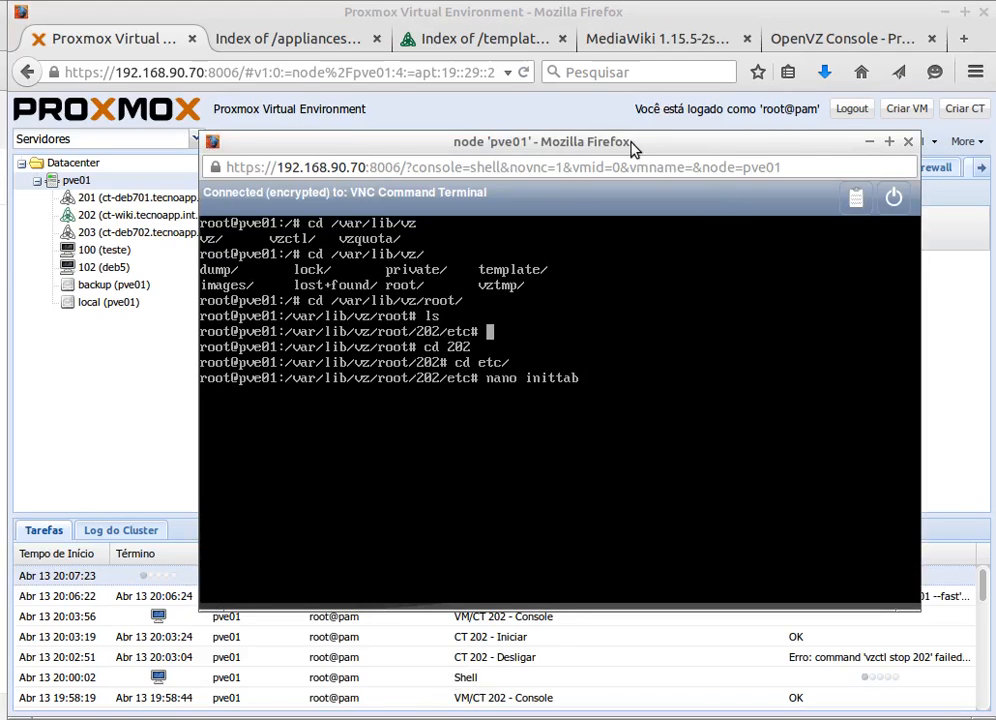
# - Reposition the node shell, clear it, and move up three directory levels to the root /
pyautogui.moveTo(634, 149); pyautogui.dragTo(651, 239)
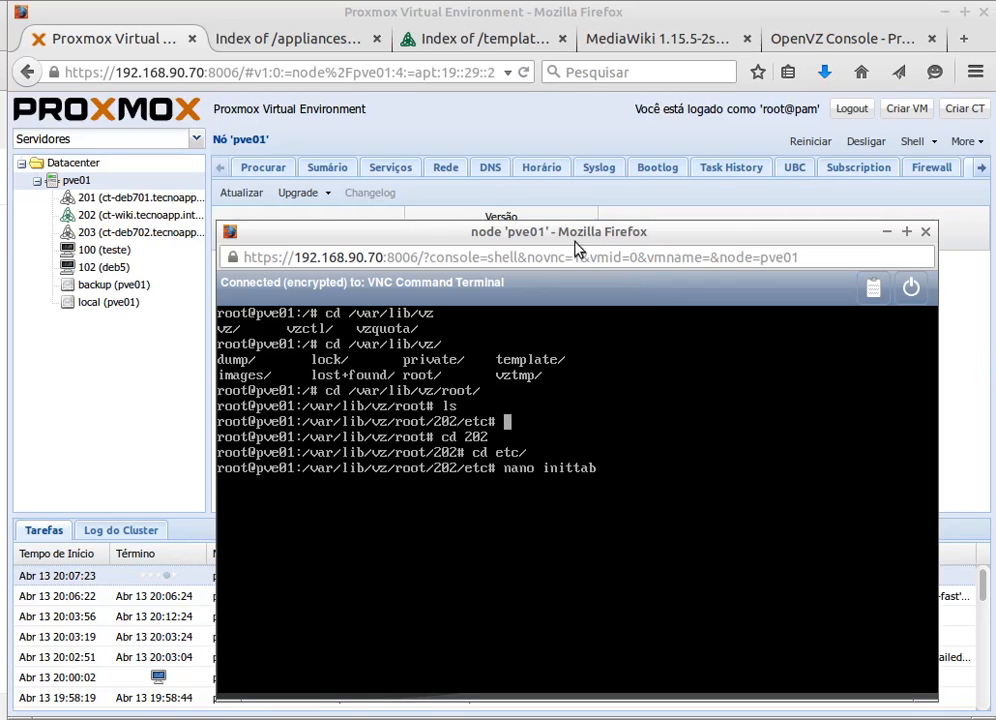
pyautogui.moveTo(558, 238); pyautogui.dragTo(513, 172)
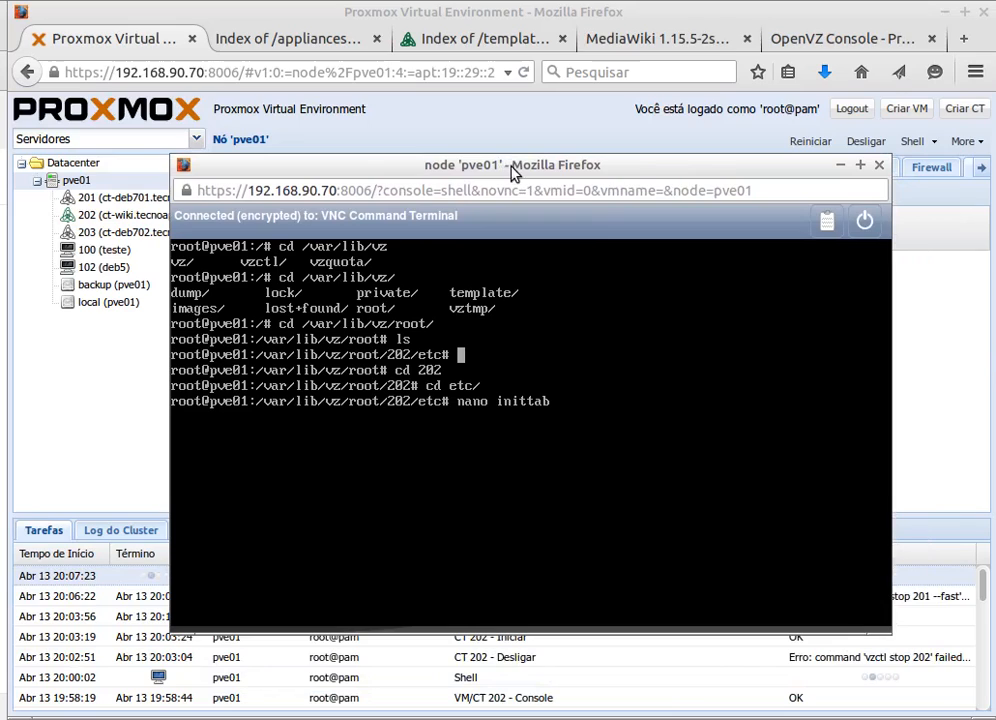
pyautogui.write('clear')
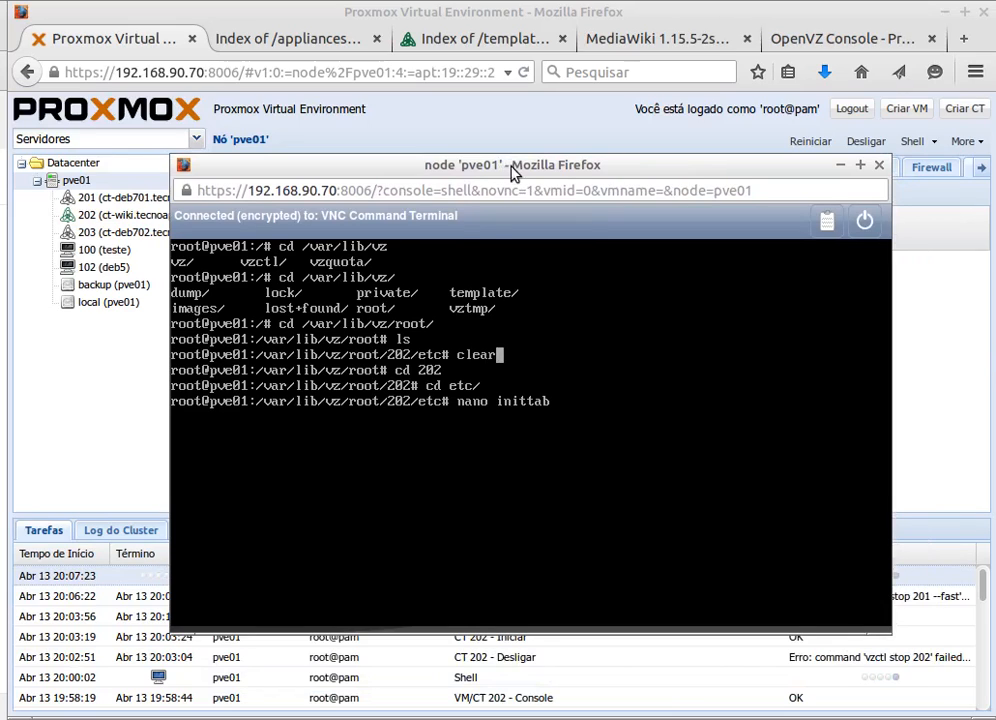
pyautogui.press('Return')
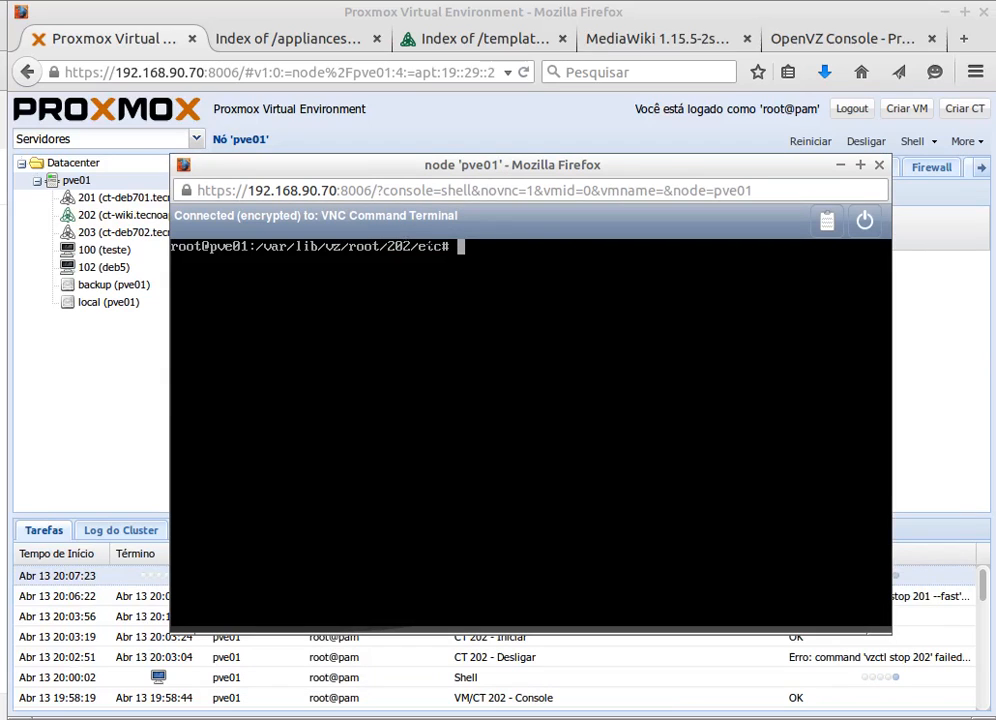
pyautogui.write('cd ..')
pyautogui.press('Return')
pyautogui.write('cd ..')
pyautogui.press('Return')
pyautogui.write('cd ..')
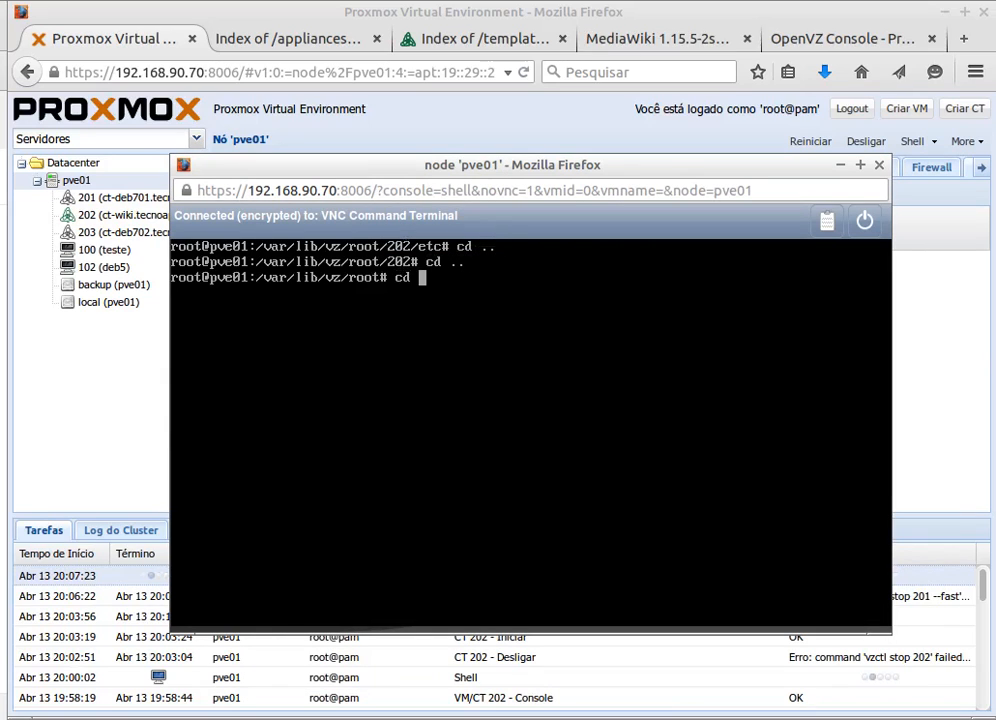
pyautogui.press('Return')
pyautogui.write('cd /')
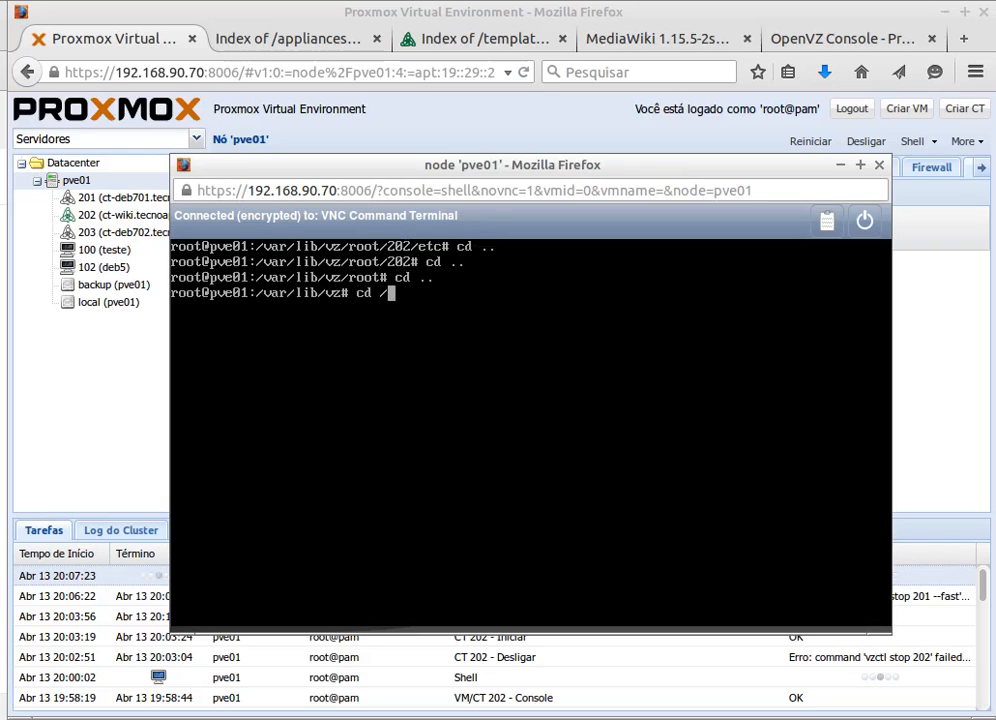
pyautogui.press('Return')
pyautogui.write('clear')
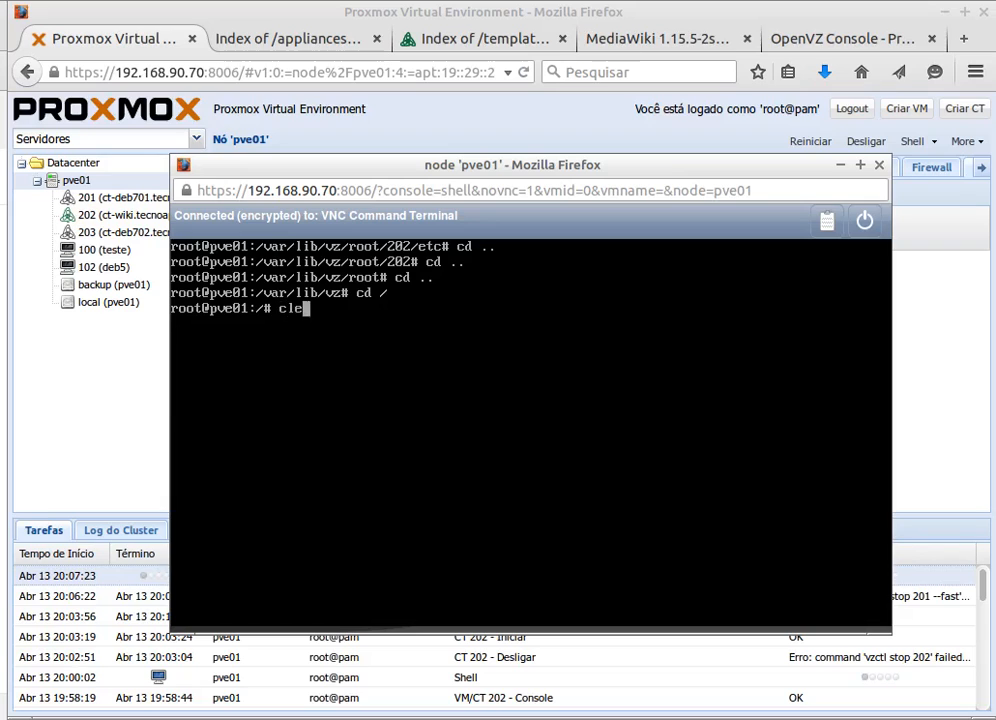
pyautogui.press('Return')
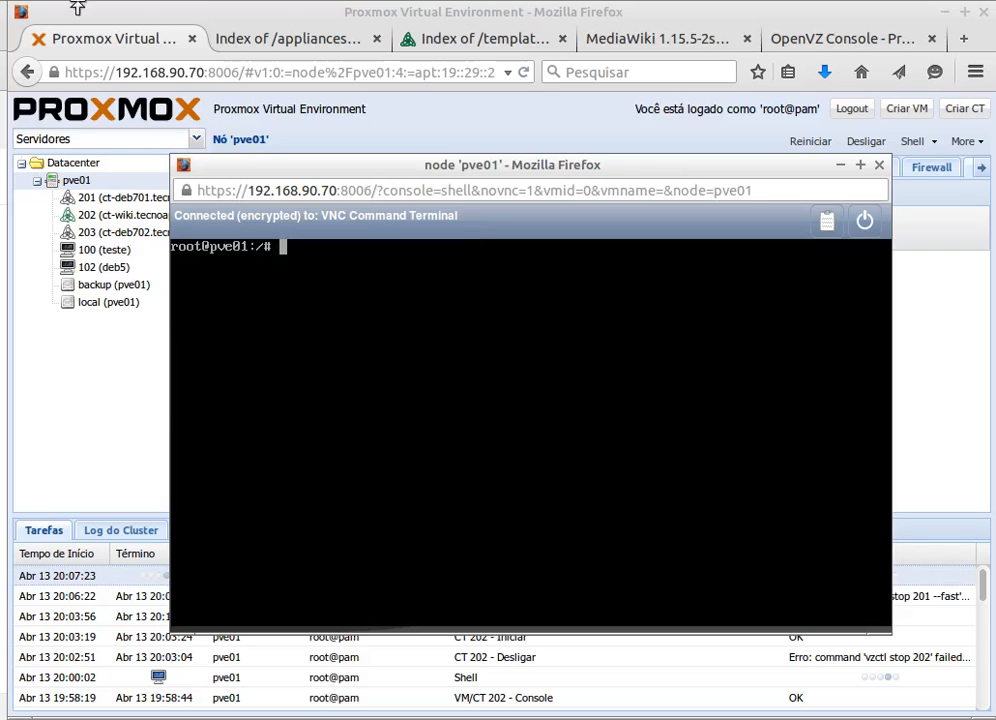
# - Run vzlist in the node shell, showing CT 202 ct-wiki.tecnoapp.intra running at 192.168.90.124
pyautogui.hotkey('alt', 'Tab')
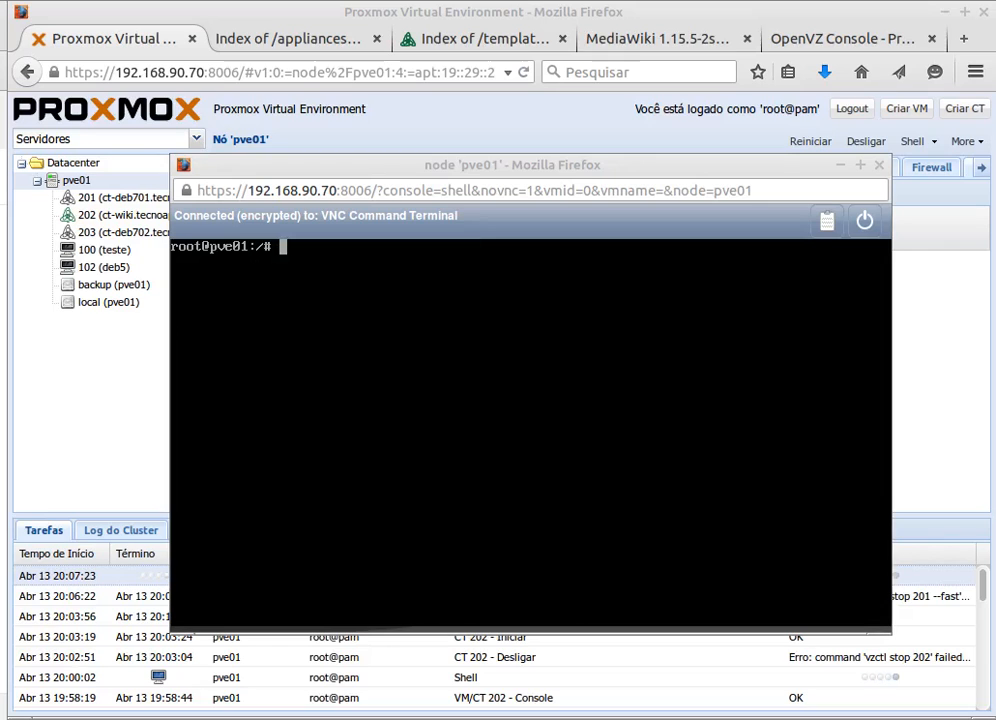
pyautogui.click(507, 169)
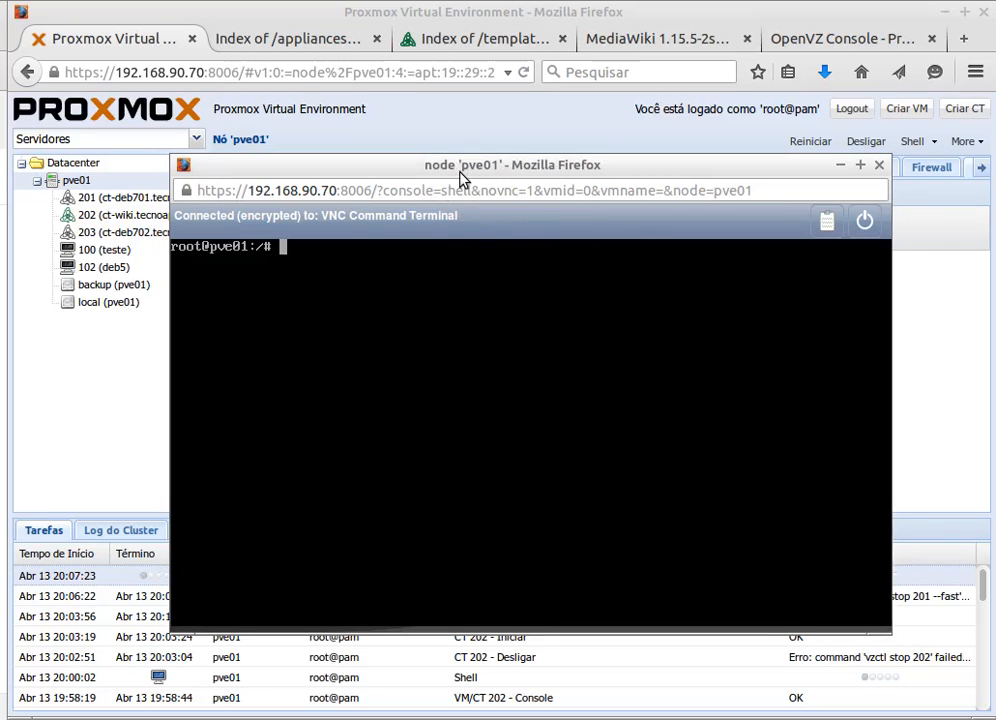
pyautogui.moveTo(462, 177); pyautogui.dragTo(368, 183)
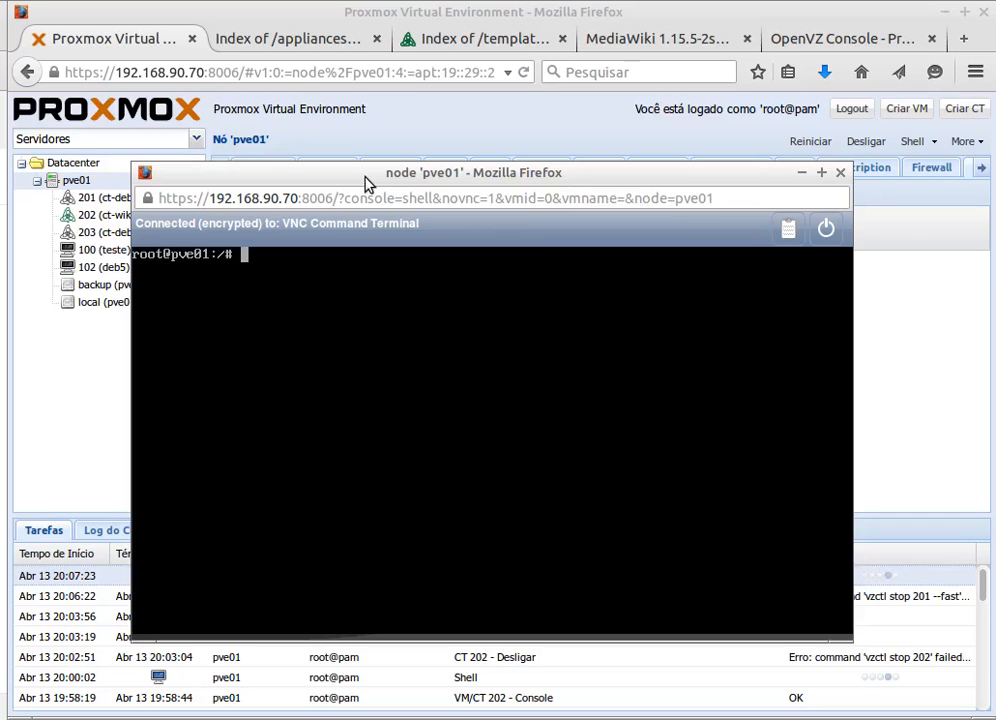
pyautogui.write('vzlist')
pyautogui.press('Return')
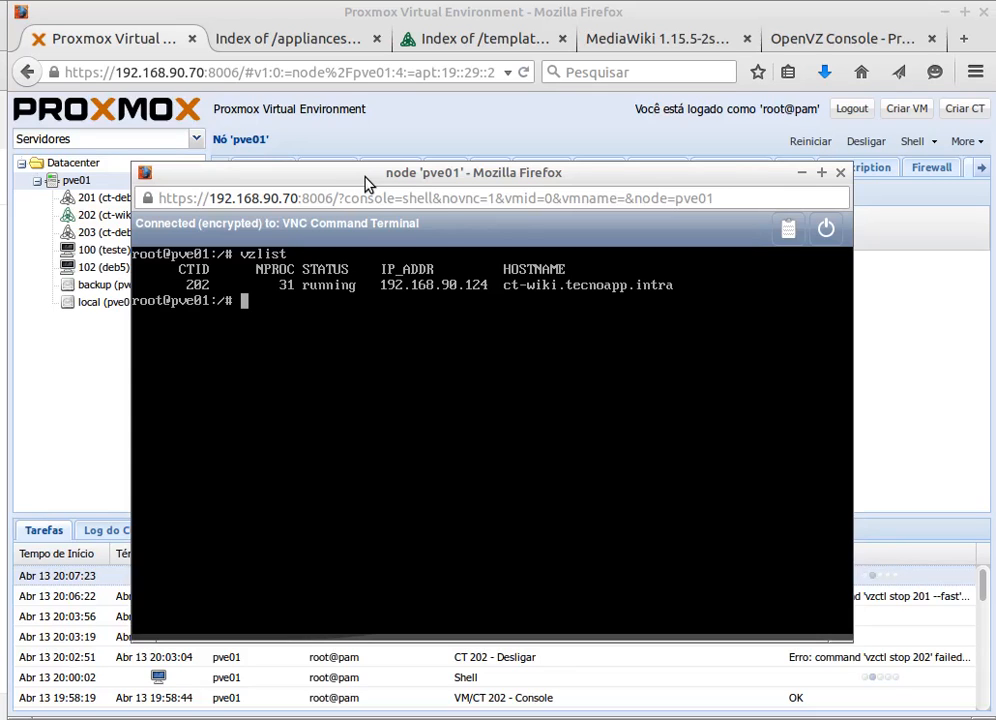
# - Show Container 202 (ct-wiki.tecnoapp.intra) in the main view, with the node shell raised higher in front
pyautogui.click(340, 8)
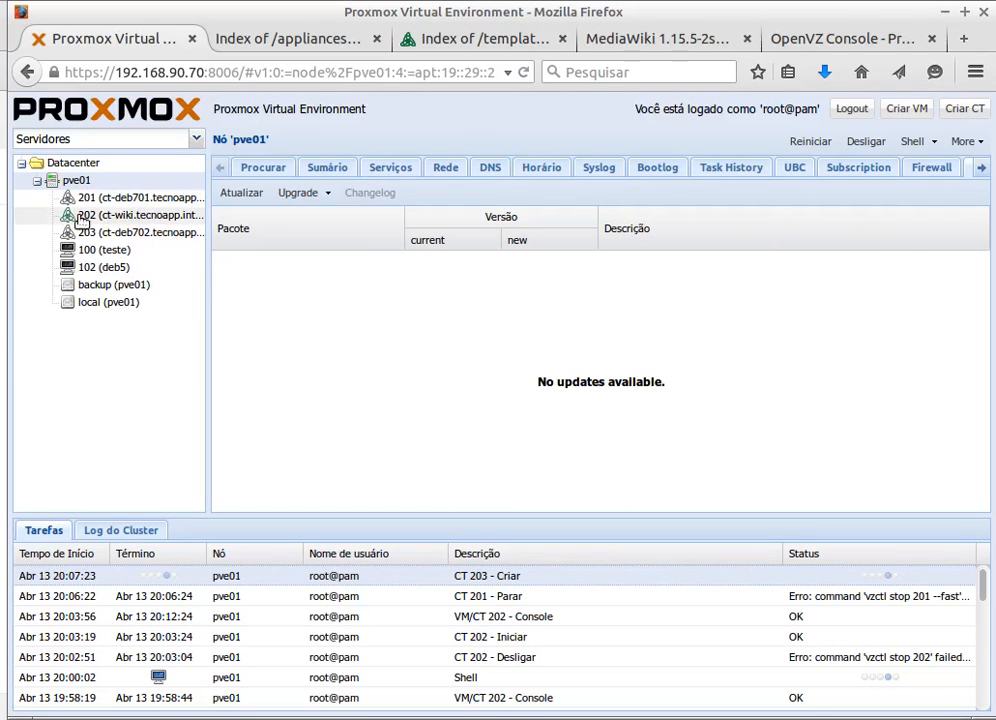
pyautogui.click(104, 222)
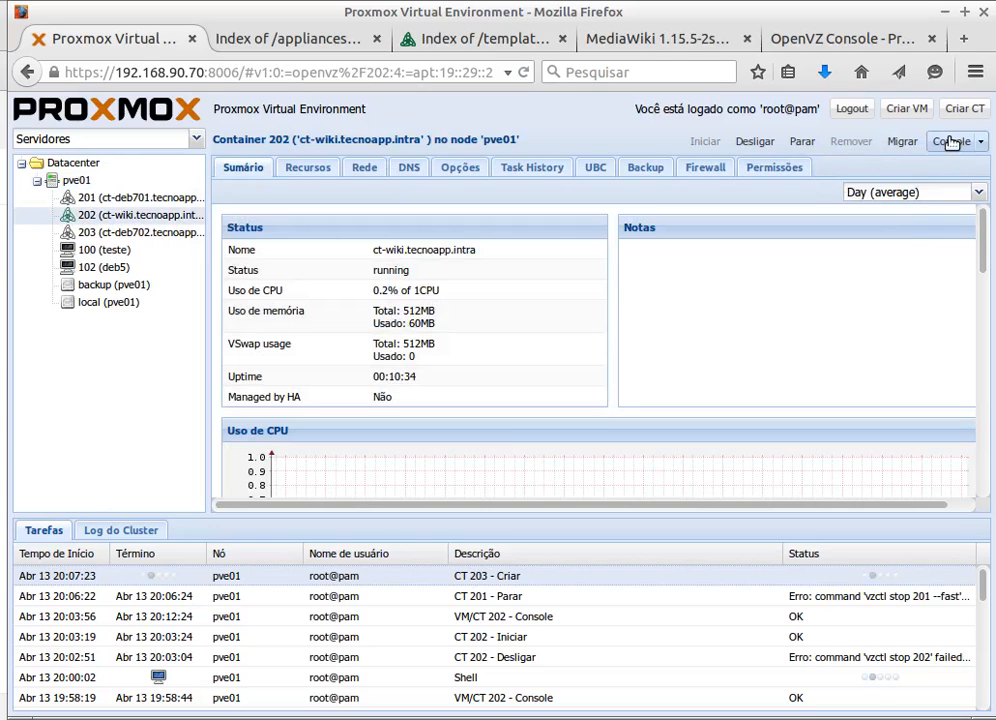
pyautogui.click(290, 718)
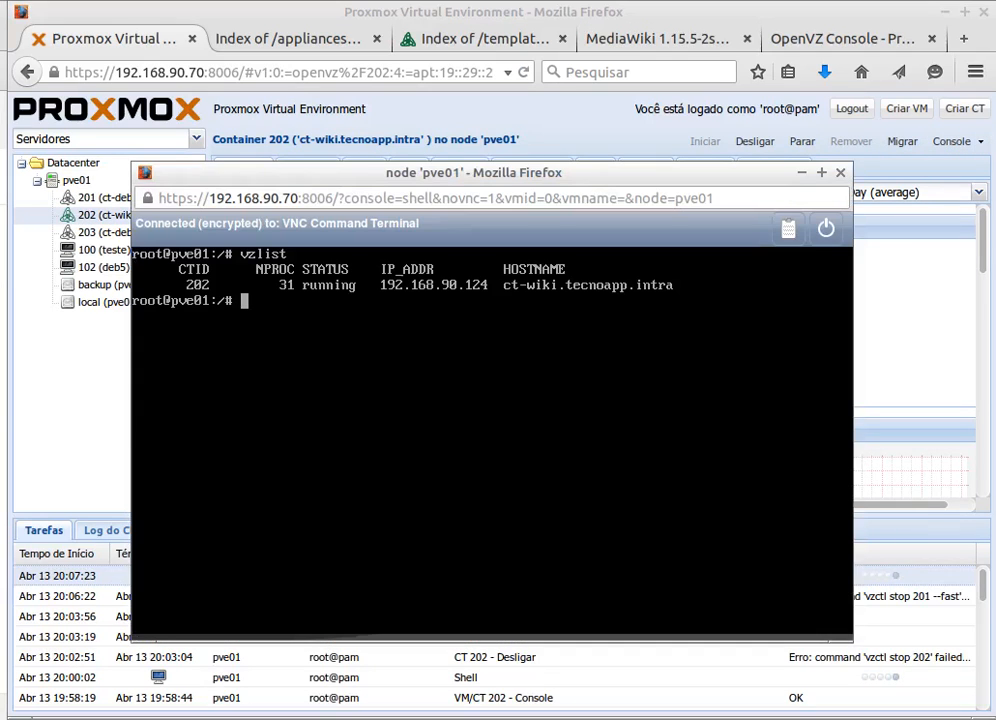
pyautogui.moveTo(589, 178); pyautogui.dragTo(589, 128)
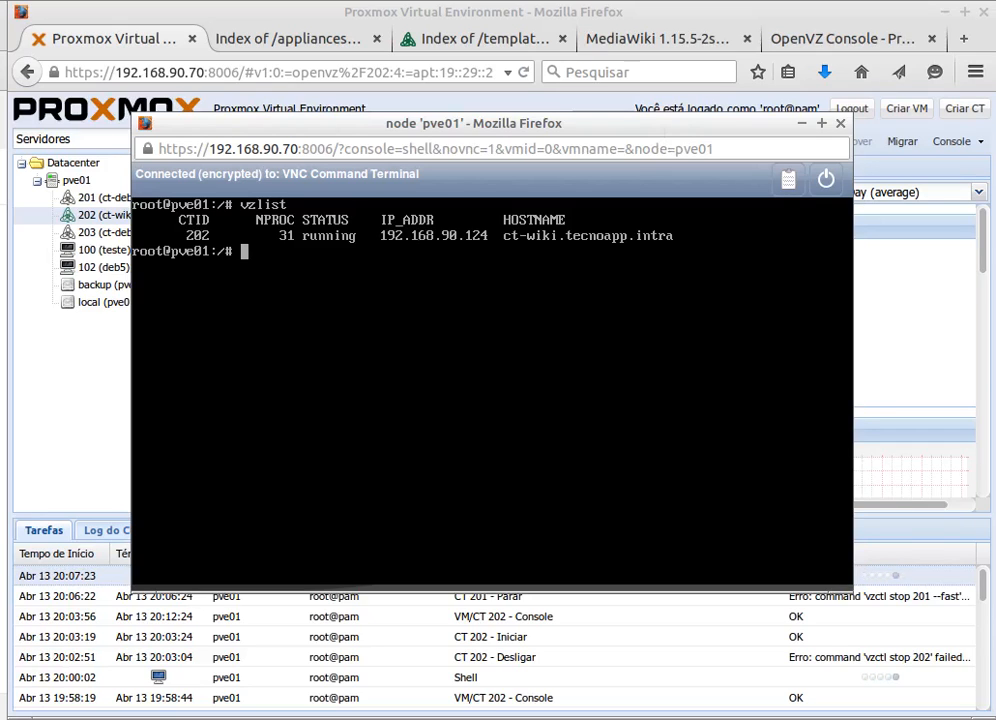
# - Enter container 202 with vzctl enter 202 and run top to watch its processes
pyautogui.write('vzctl ')
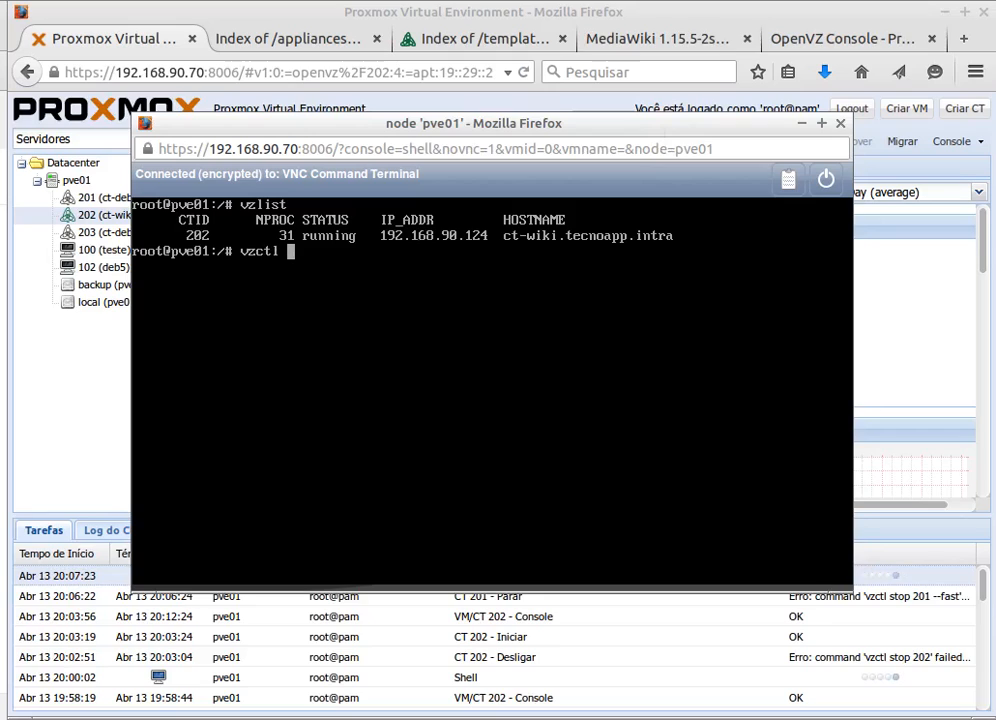
pyautogui.write('enter ')
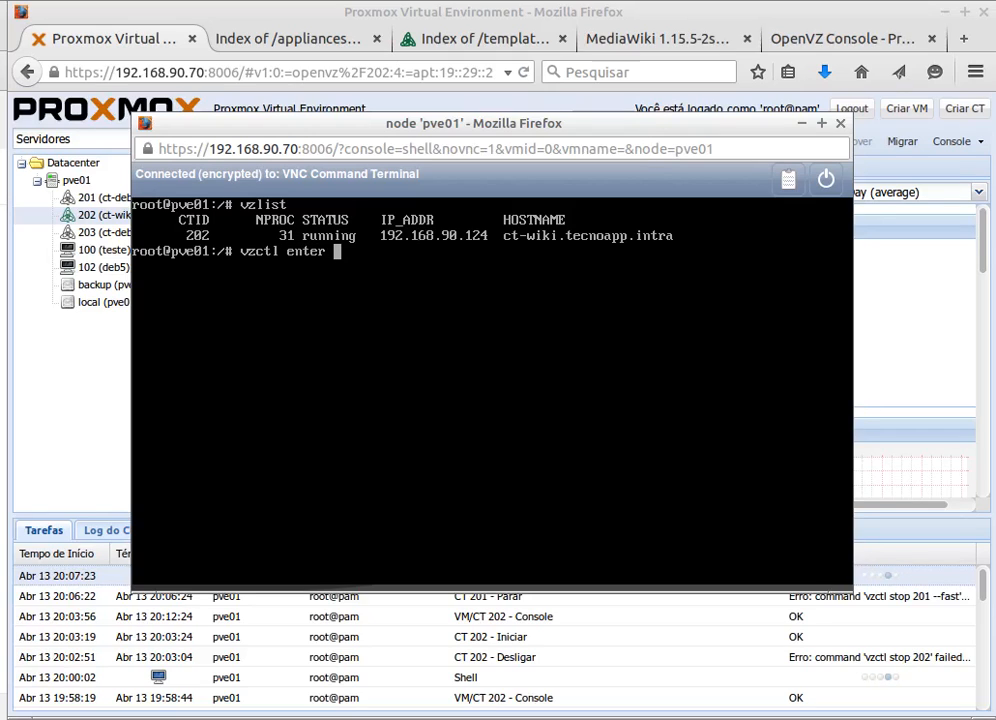
pyautogui.write('202')
pyautogui.press('Return')
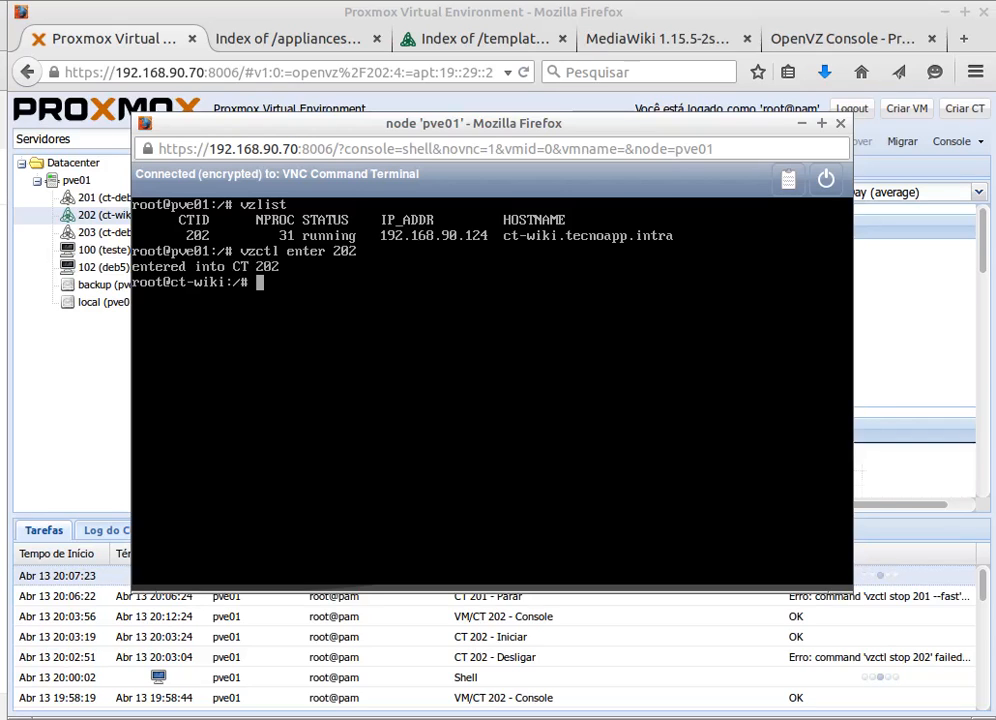
pyautogui.moveTo(164, 283); pyautogui.dragTo(225, 283)
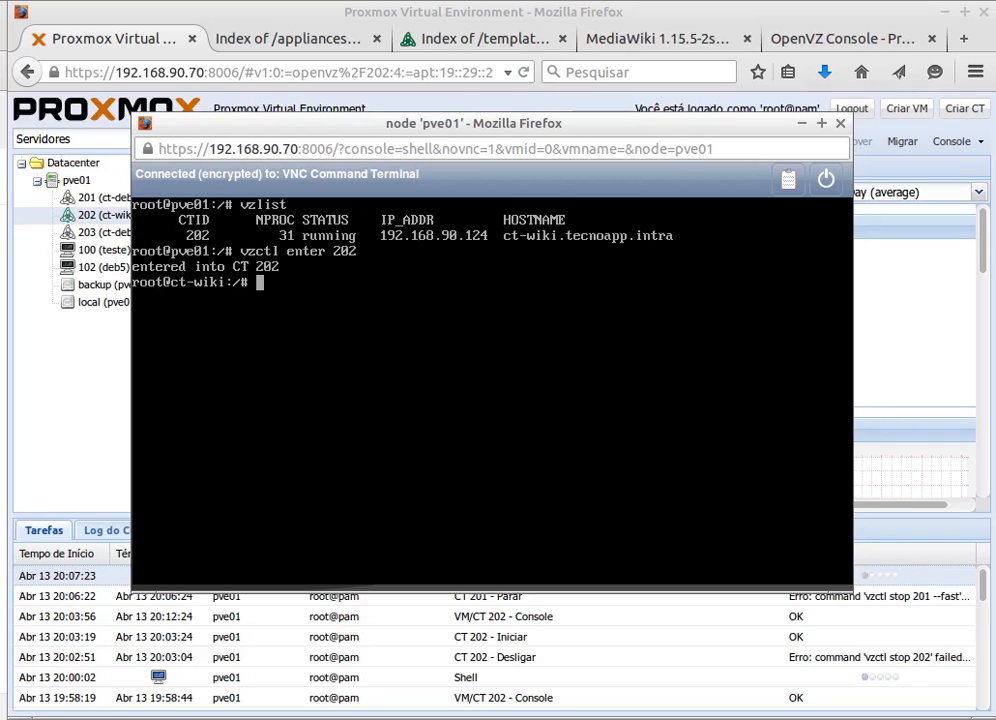
pyautogui.write('top')
pyautogui.press('Return')
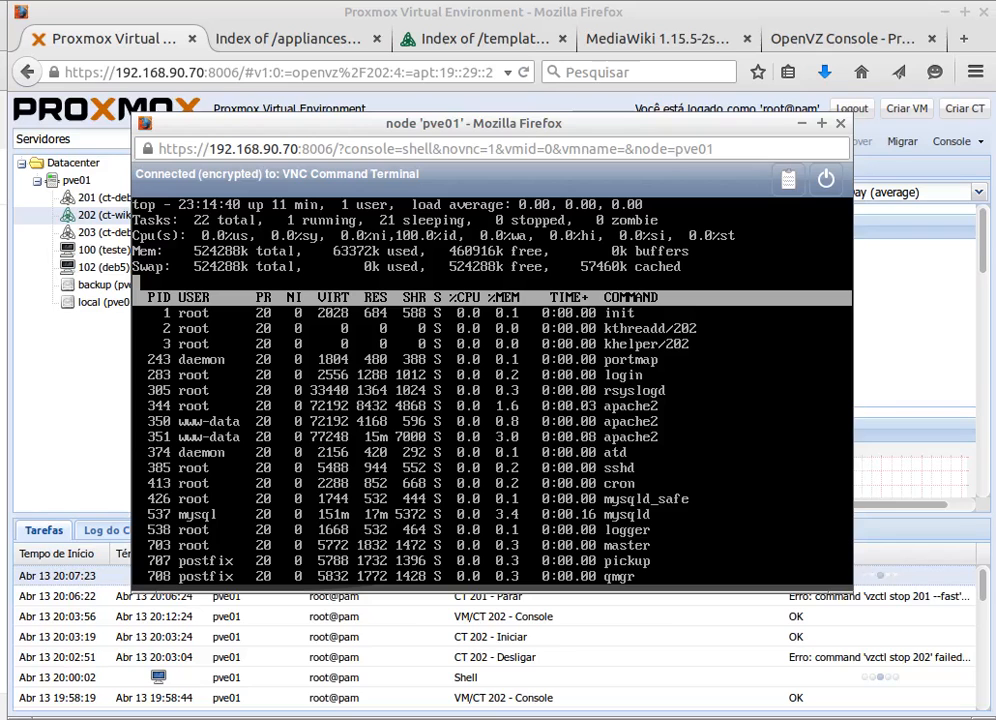
# - Back in the shell, quit top and exit container 202 to the pve01 prompt
pyautogui.click(460, 8)
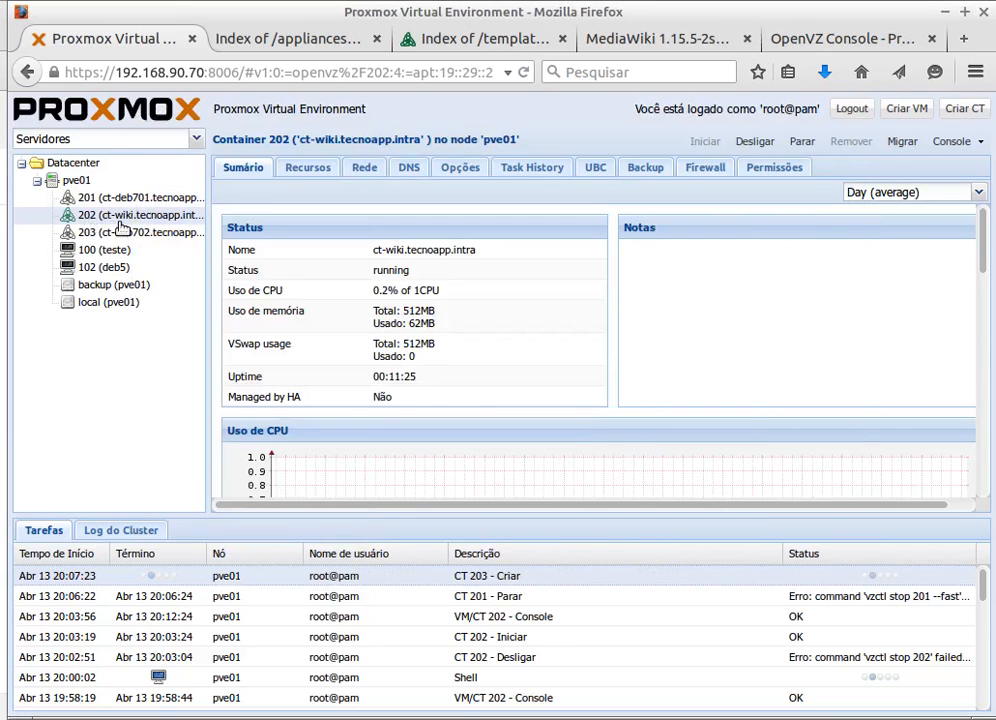
pyautogui.click(953, 144)
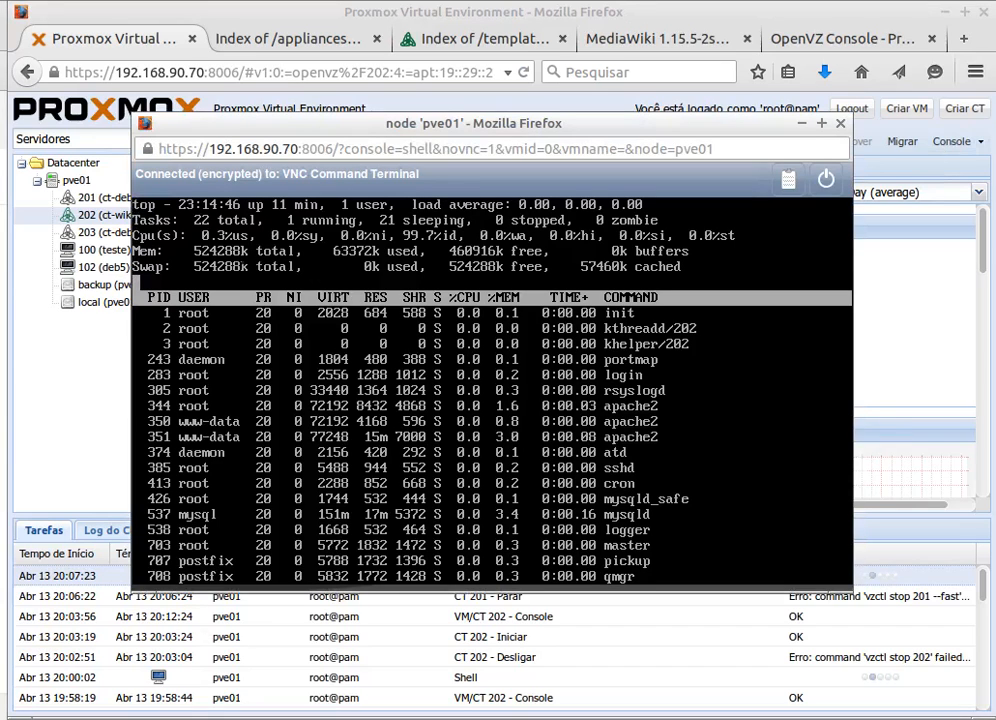
pyautogui.write('q')
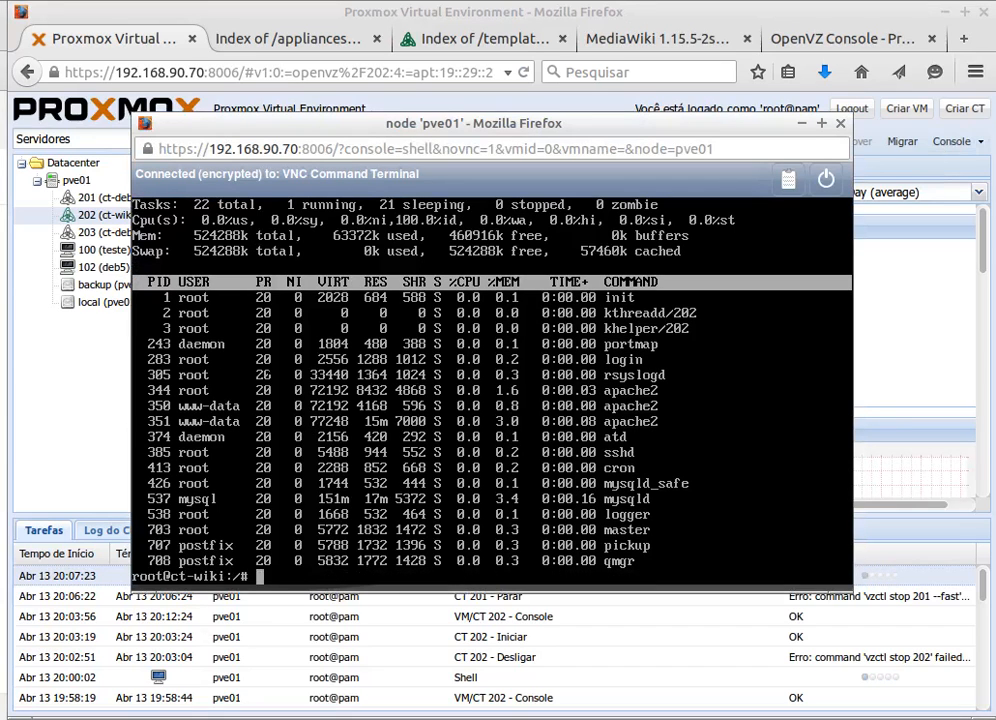
pyautogui.write('exit')
pyautogui.press('Return')
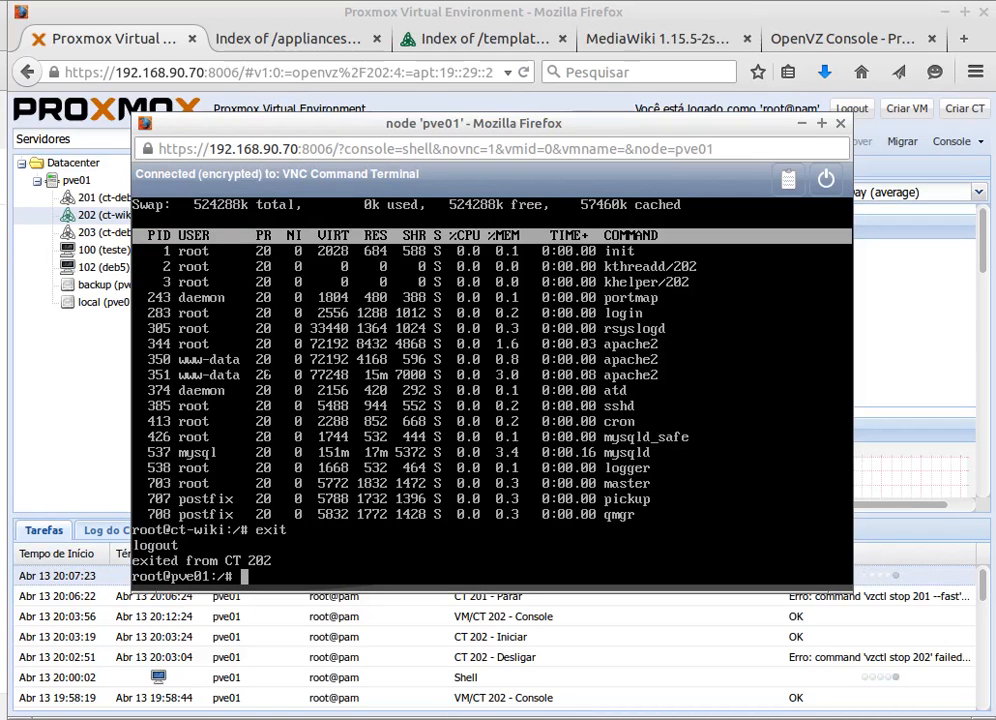
# - Rerun vzlist, re-enter container 202 from history, and clear the screen
pyautogui.press('Up')
pyautogui.press('Up')
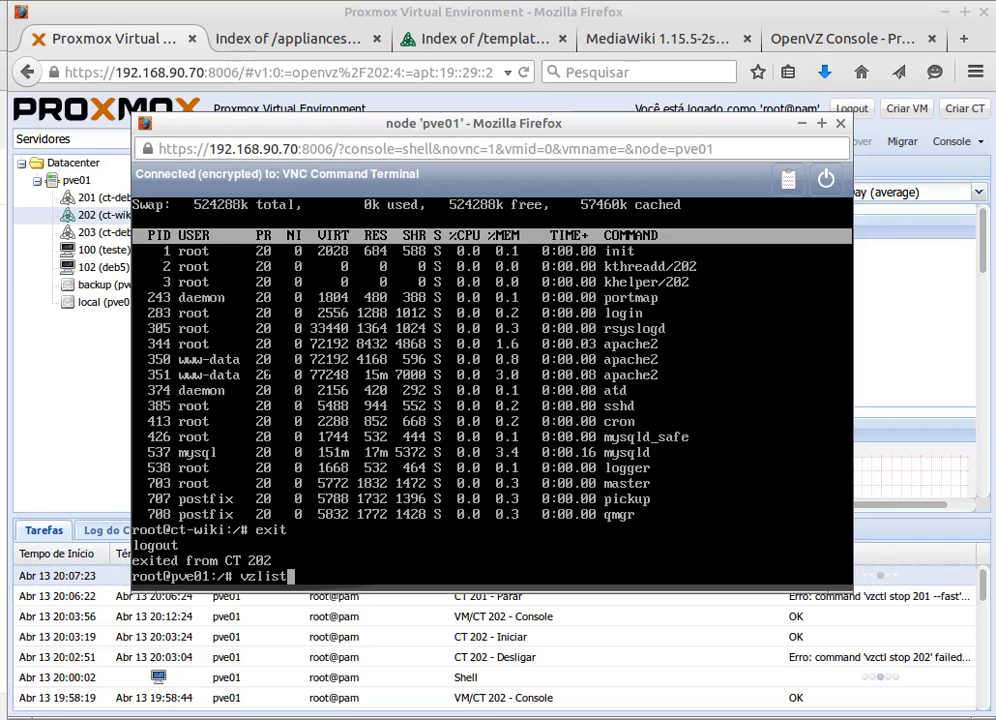
pyautogui.press('Return')
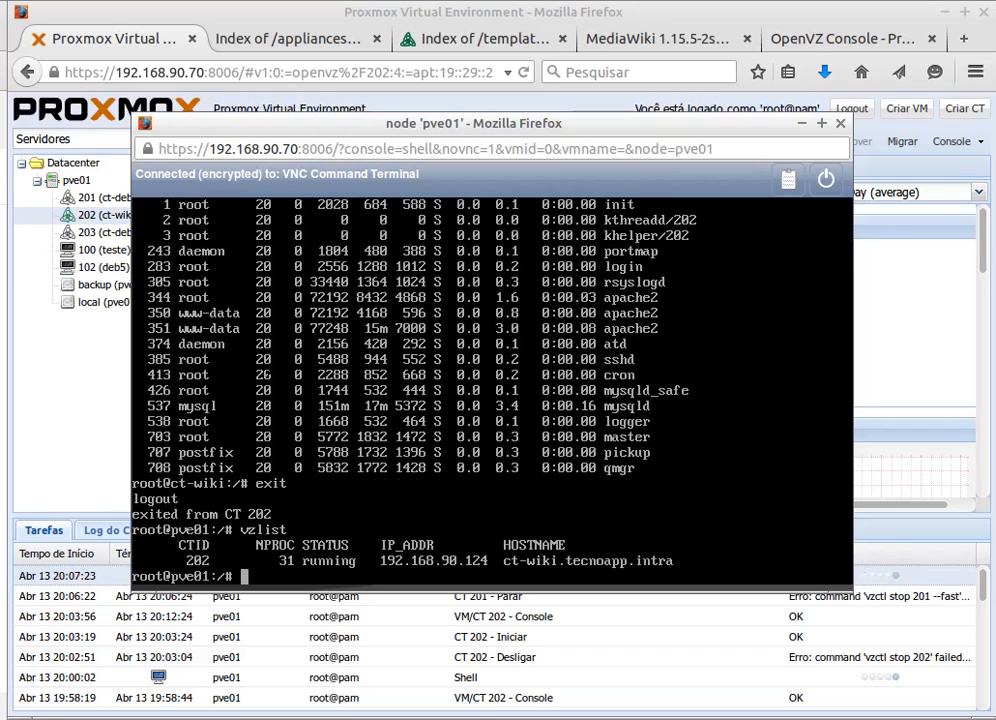
pyautogui.press('Up')
pyautogui.press('Up')
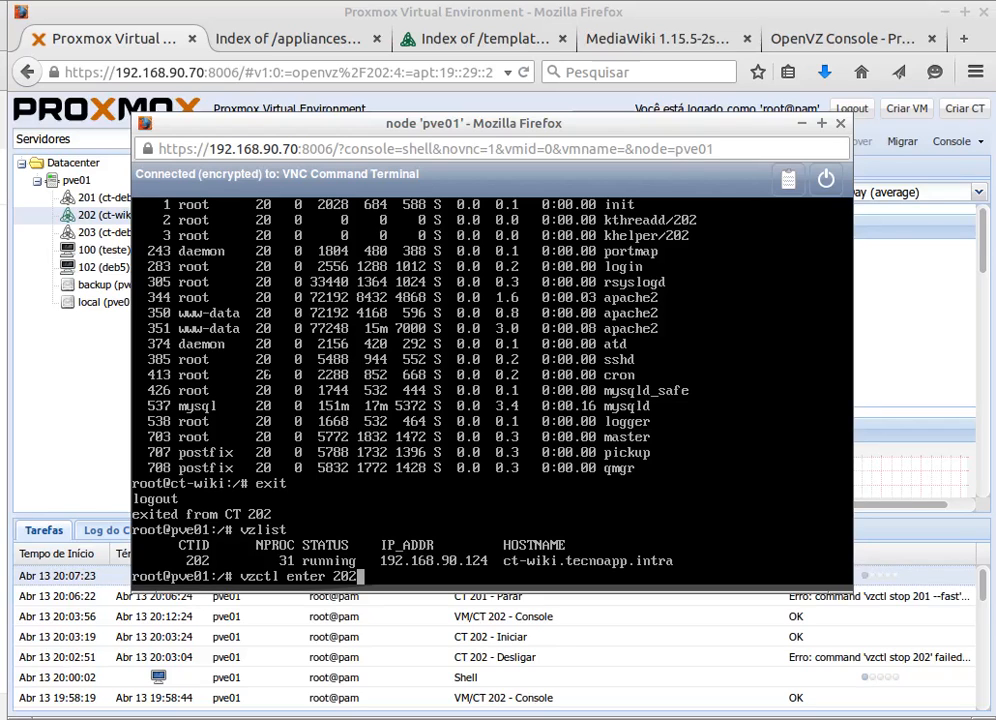
pyautogui.press('Return')
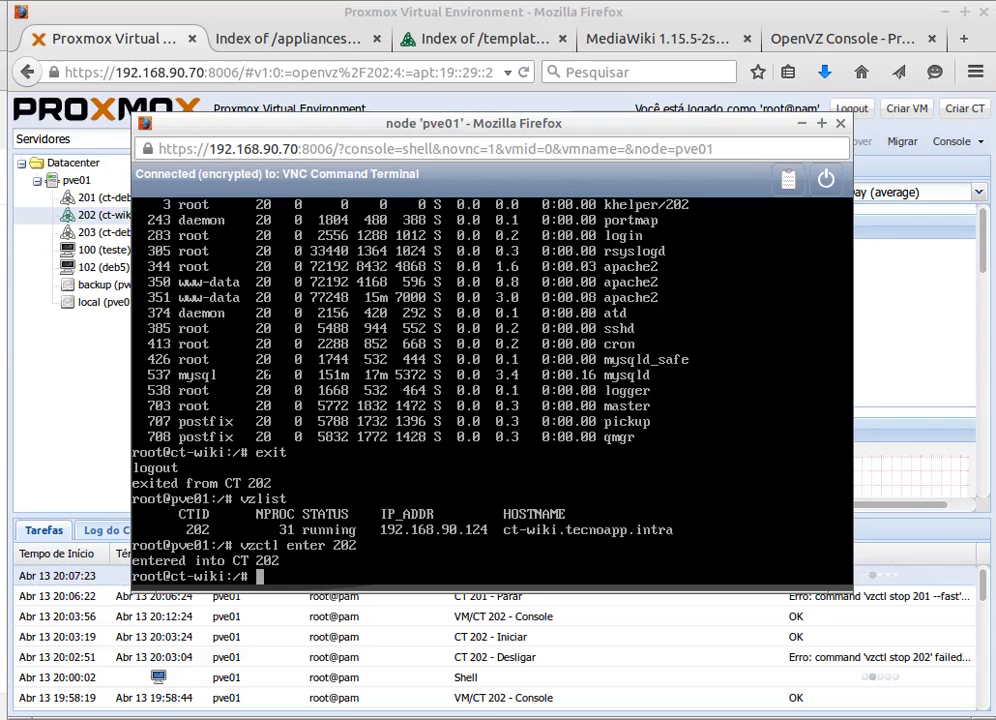
pyautogui.write('clear')
pyautogui.press('Return')
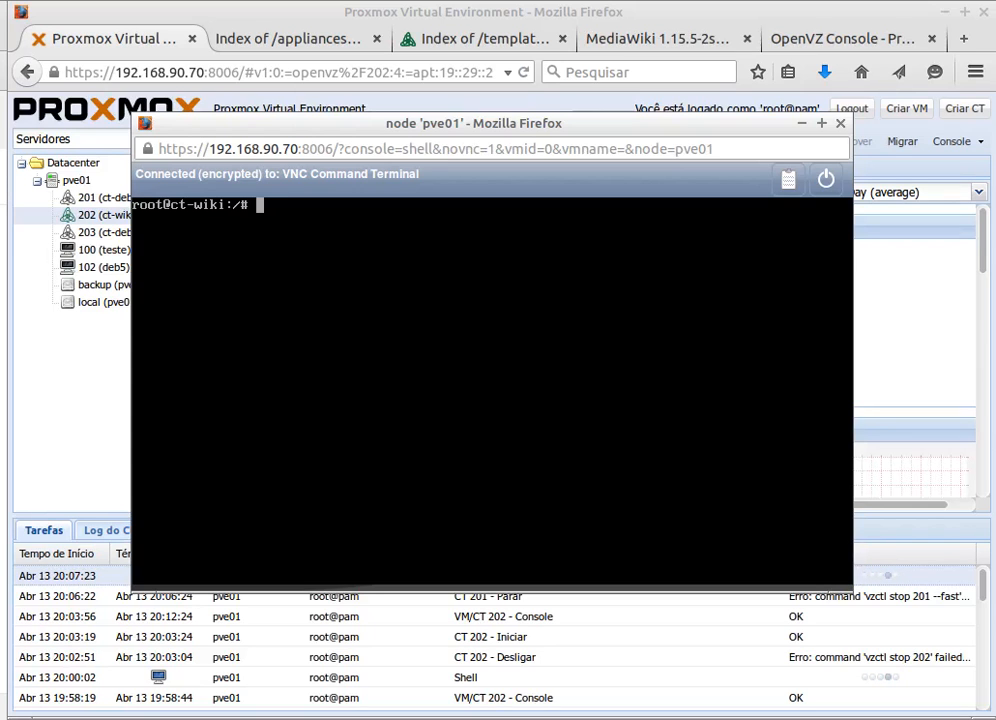
# - Run ps aux and uname -a inside CT 202, showing kernel 2.6.32-37-pve i686, then exit
pyautogui.write('ps aux')
pyautogui.press('Return')
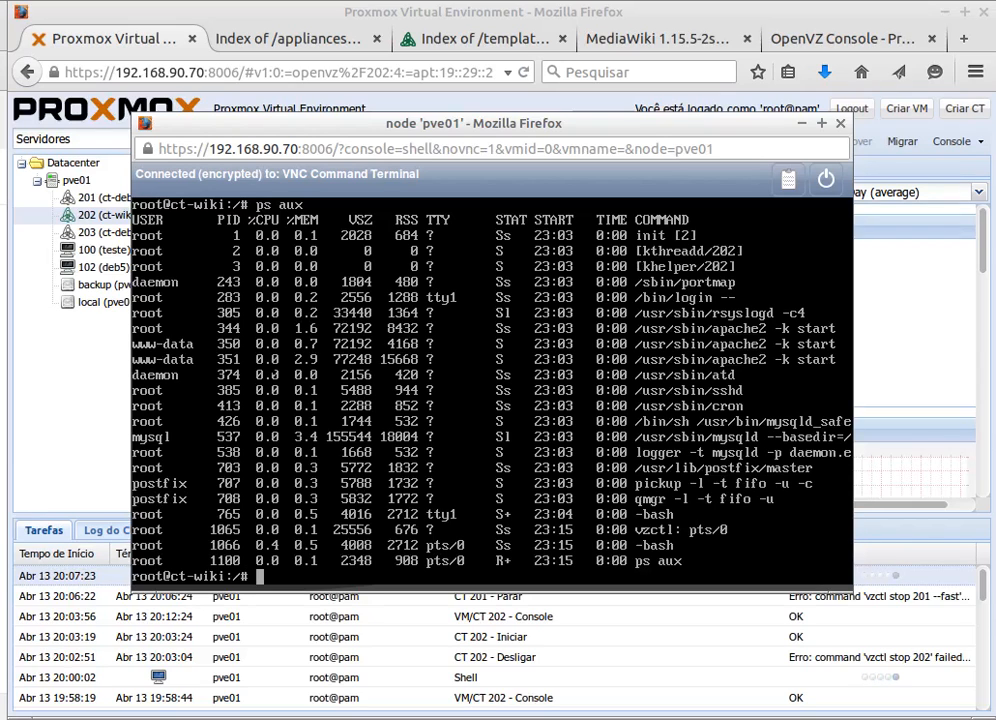
pyautogui.write('uname -a')
pyautogui.press('Return')
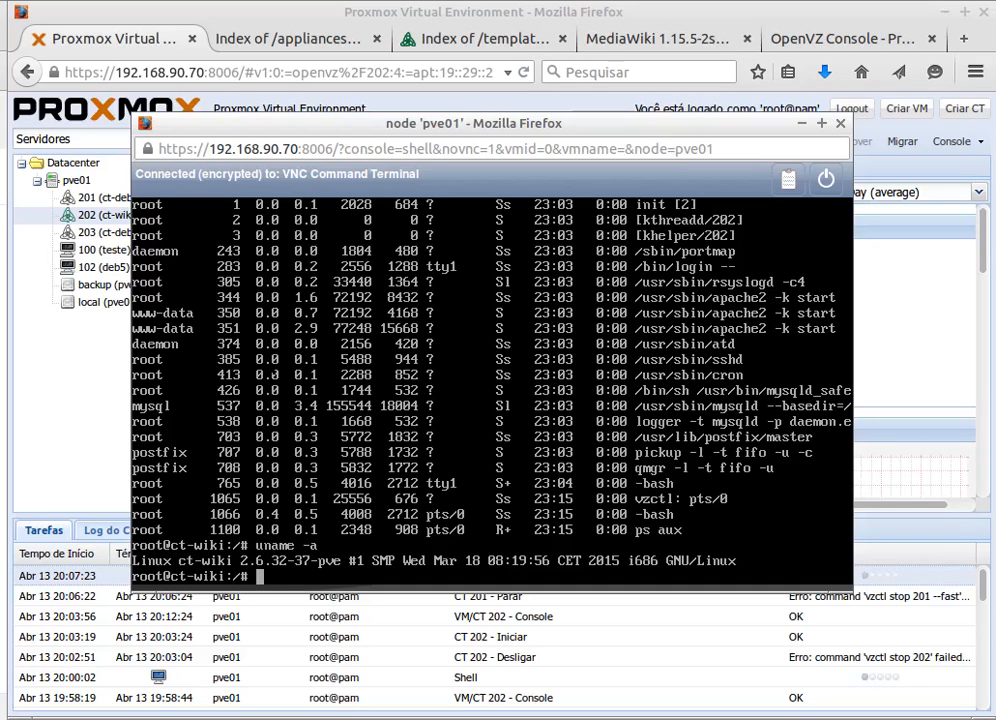
pyautogui.write('exit')
pyautogui.press('Return')
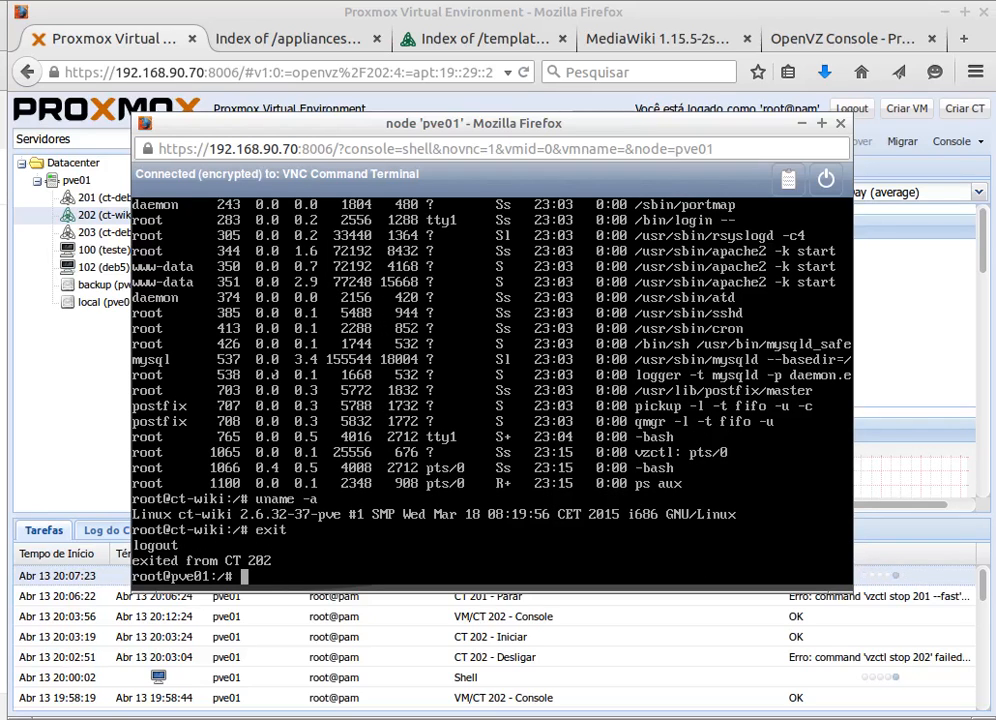
# - Open Container 201 (ct-deb701.tecnoapp.intra) summary, showing it mounted, alternating with the node shell
pyautogui.click(730, 9)
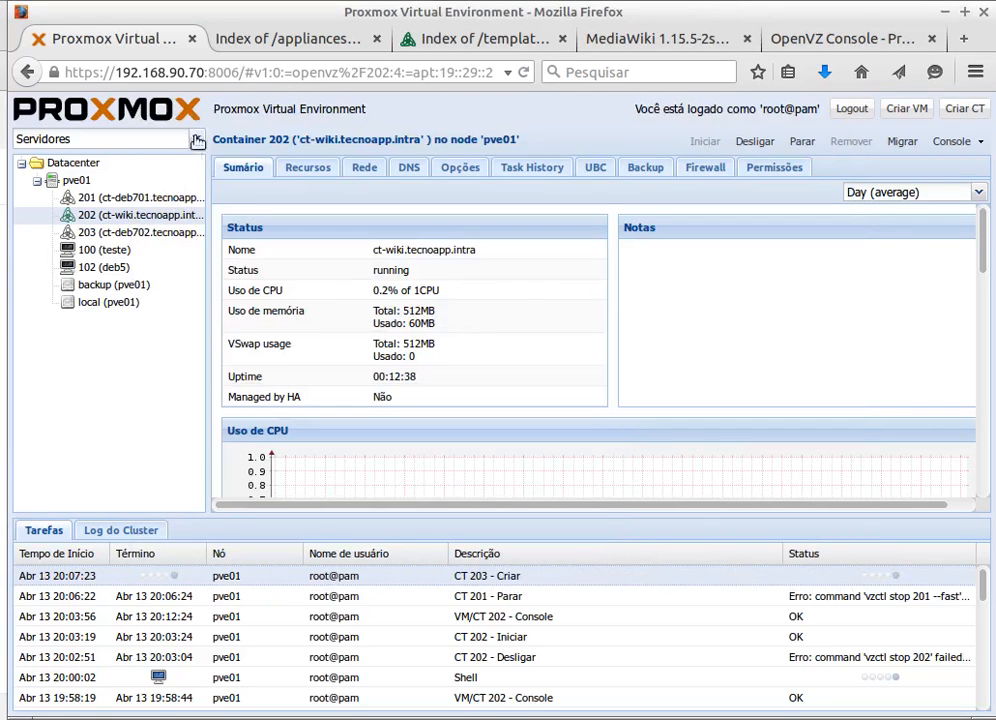
pyautogui.click(122, 200)
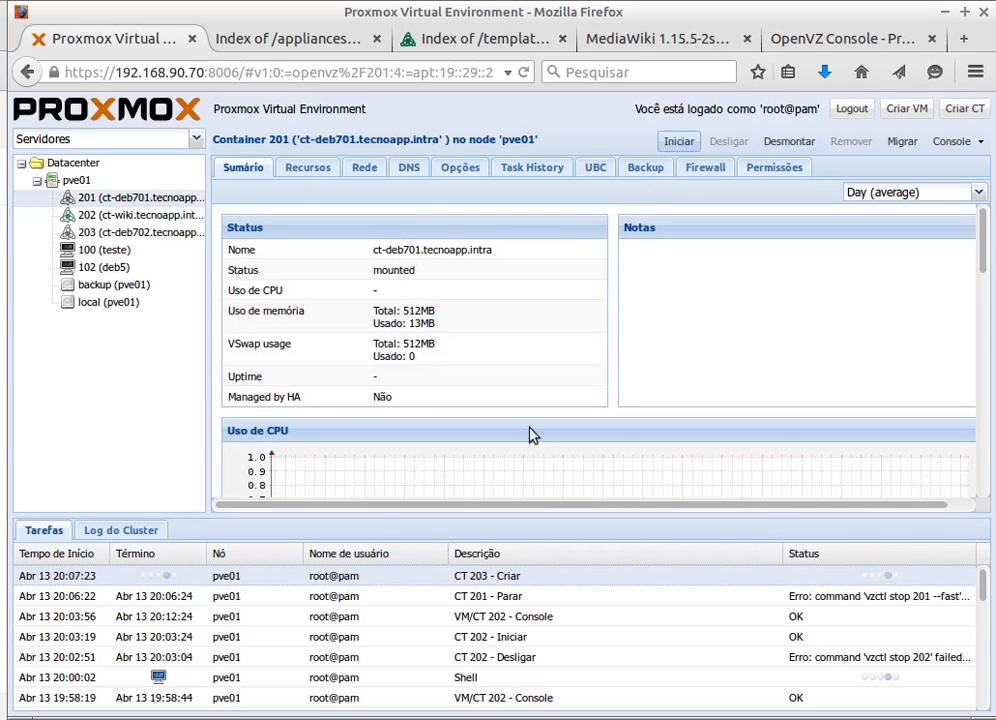
pyautogui.click(415, 718)
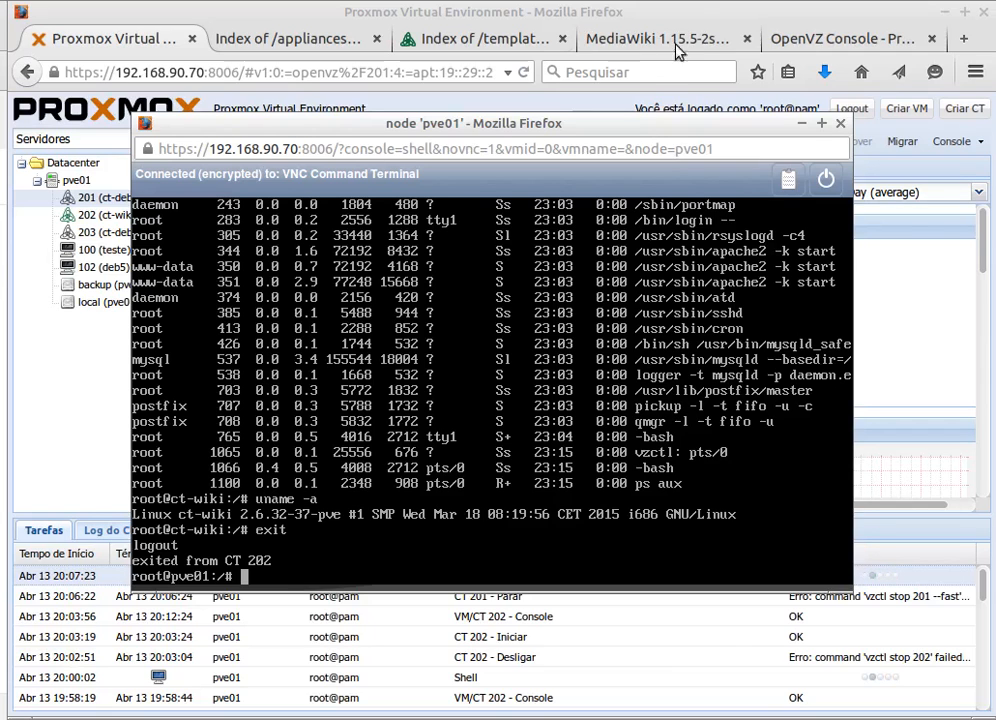
pyautogui.click(540, 12)
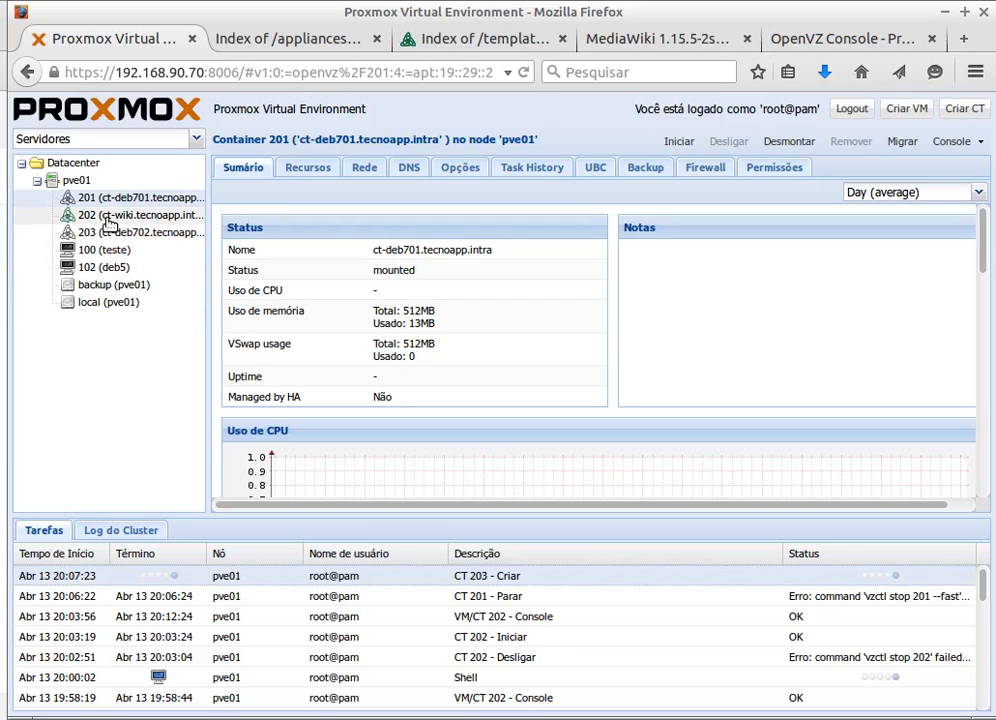
# - Confirm CT 202 has no backups, cancel Backup Now, then view its network address 192.168.90.124
pyautogui.click(645, 169)
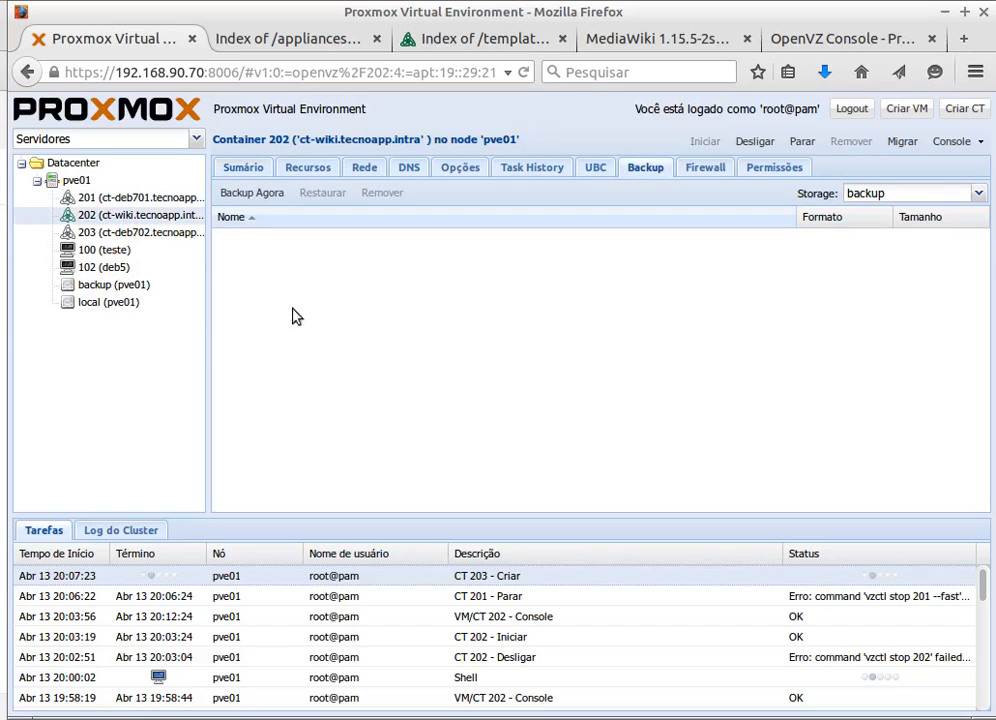
pyautogui.click(248, 193)
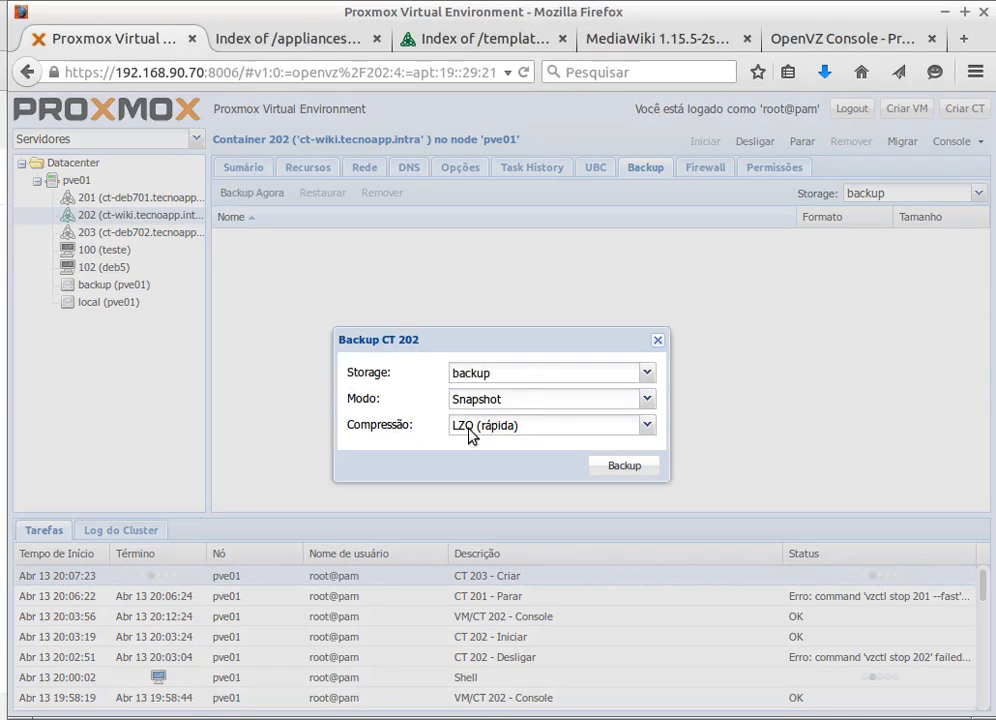
pyautogui.click(658, 341)
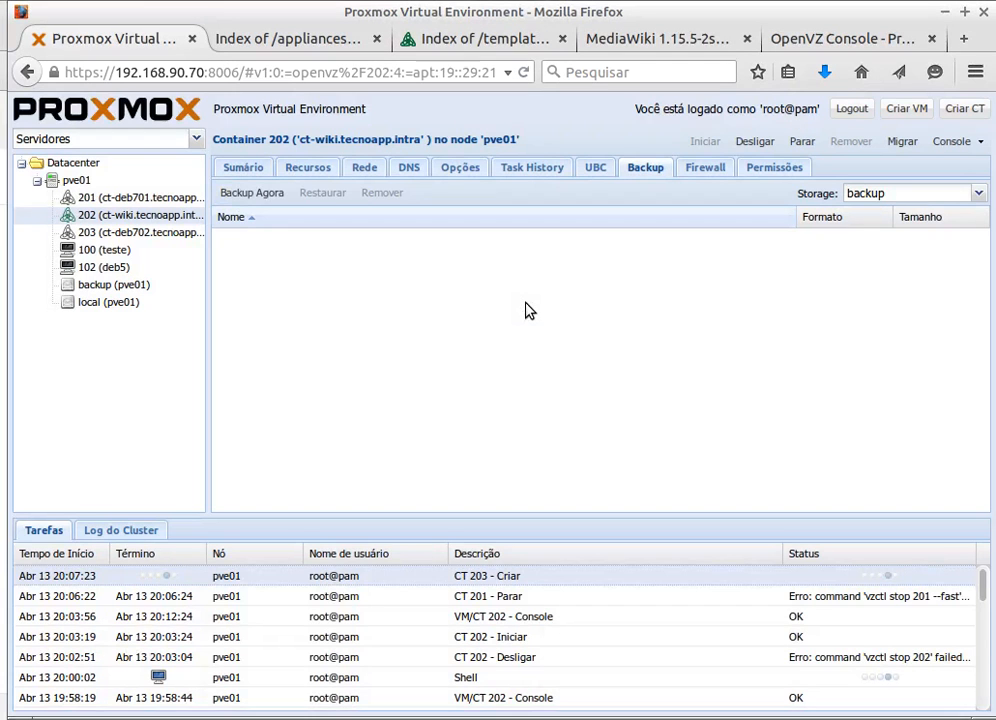
pyautogui.click(363, 169)
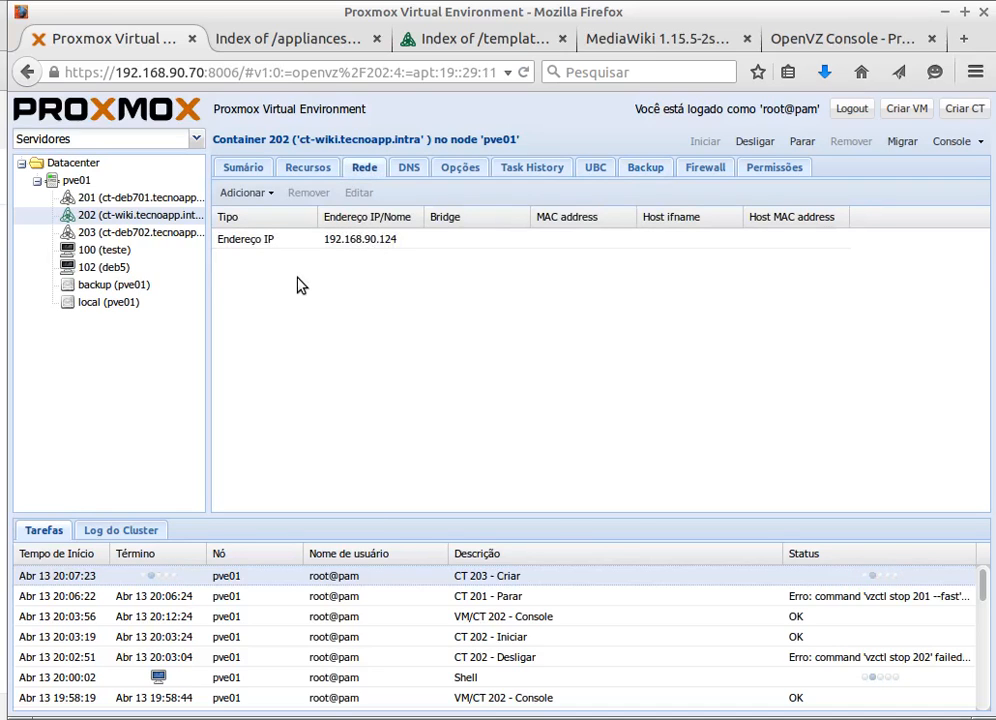
pyautogui.click(266, 240)
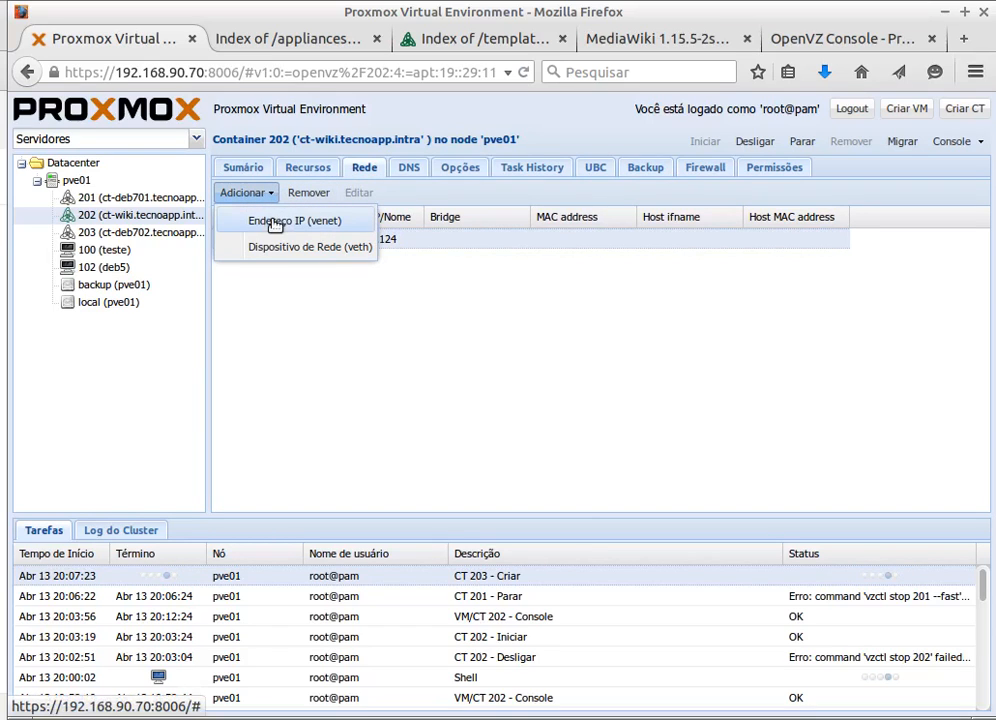
pyautogui.click(288, 370)
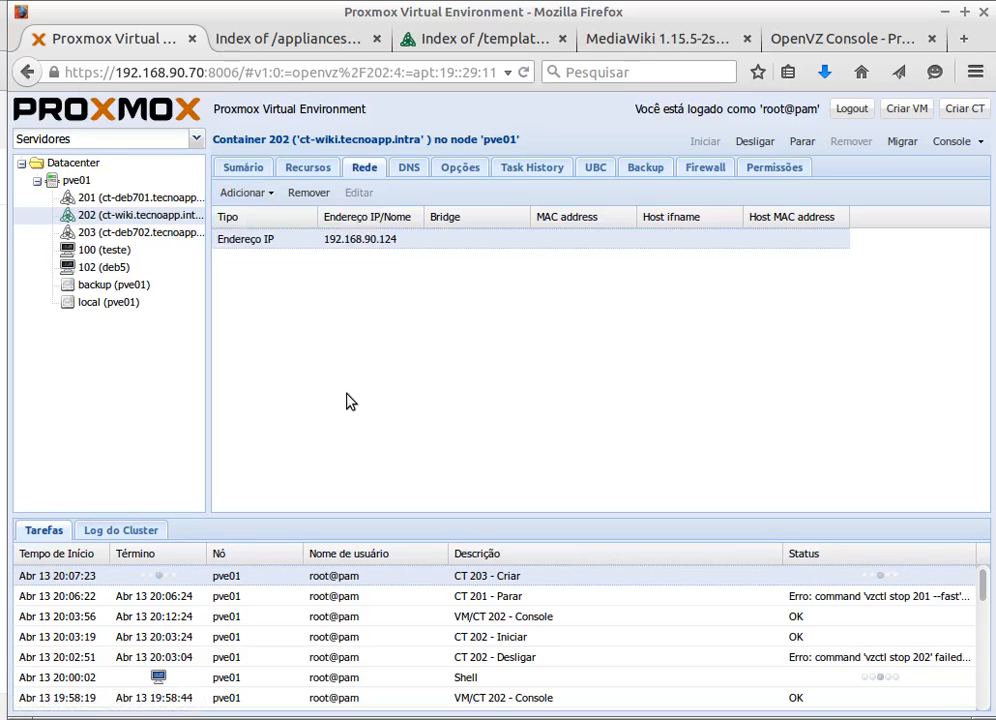
pyautogui.doubleClick(487, 576)
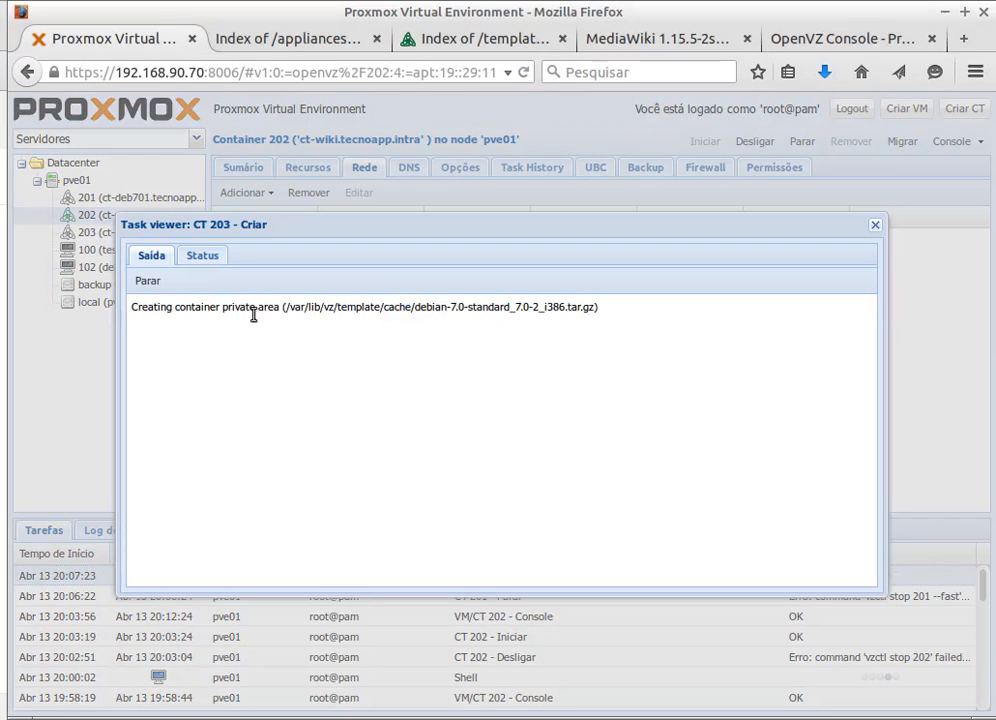
pyautogui.moveTo(345, 222); pyautogui.dragTo(373, 272)
pyautogui.click(902, 271)
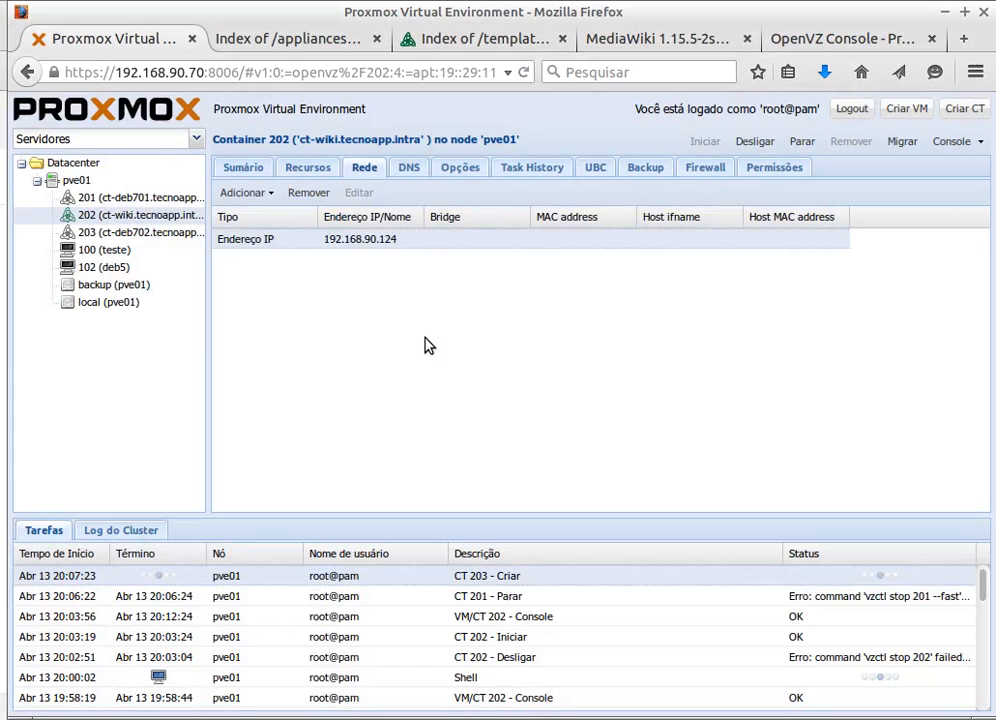